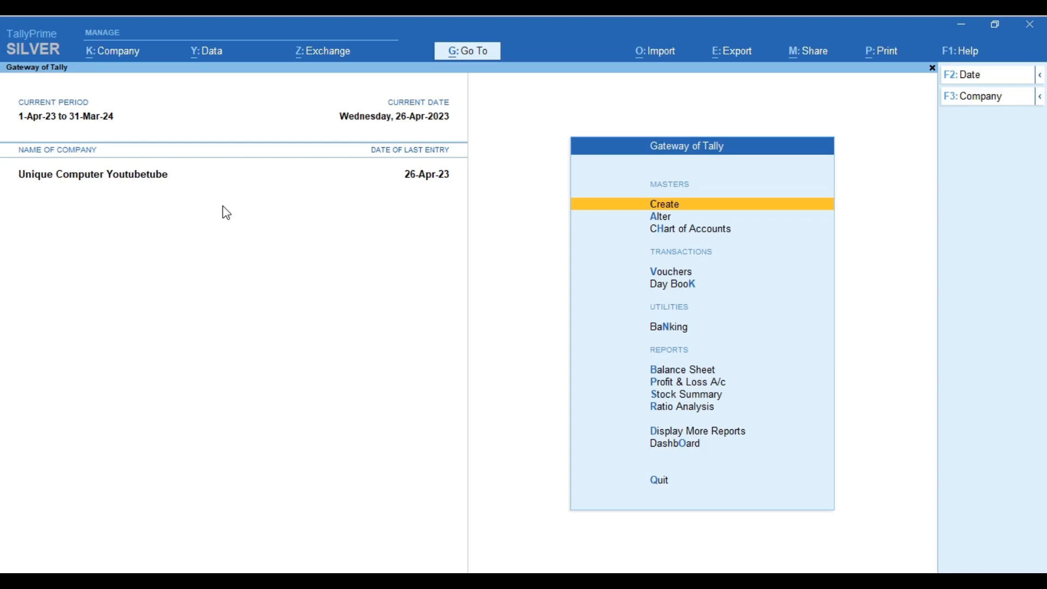
# Step: Start a new sales voucher using the SALES voucher class
pyautogui.press('Down')
pyautogui.press('Down')
pyautogui.press('Down')
pyautogui.press('Down')
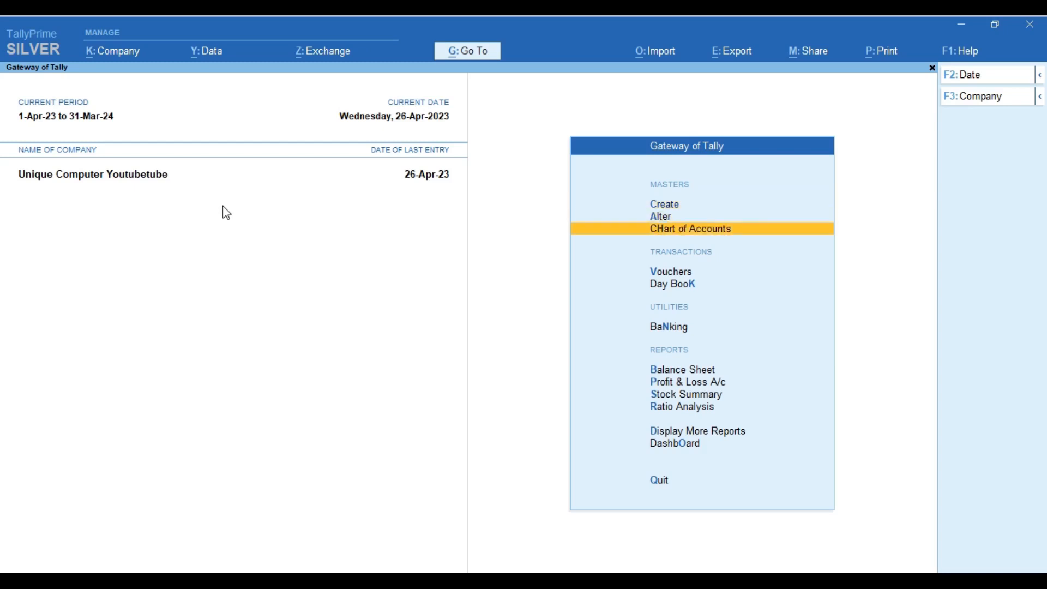
pyautogui.press('Up')
pyautogui.press('Return')
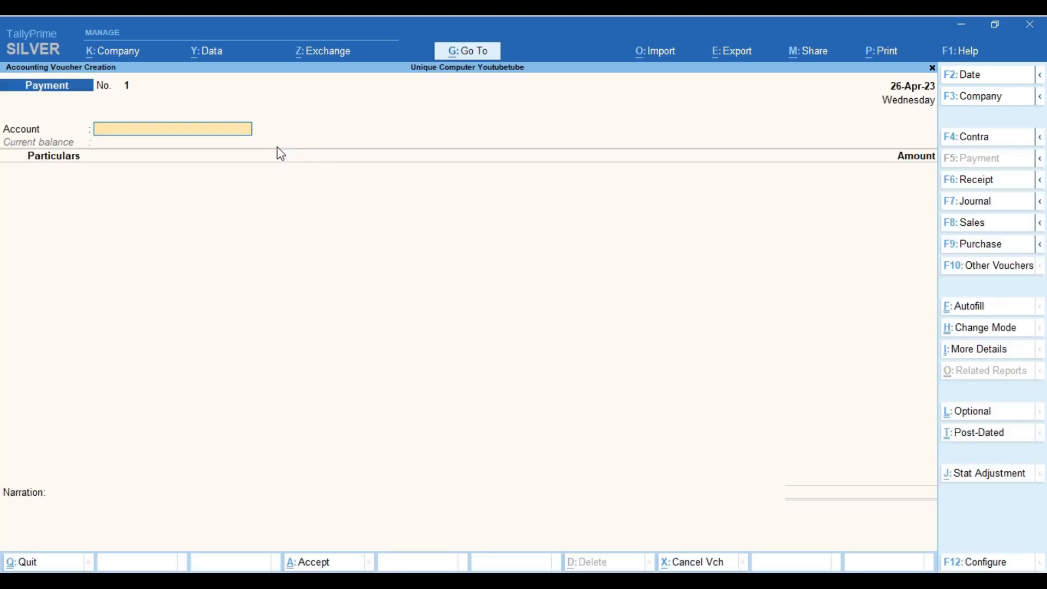
pyautogui.press('F8')
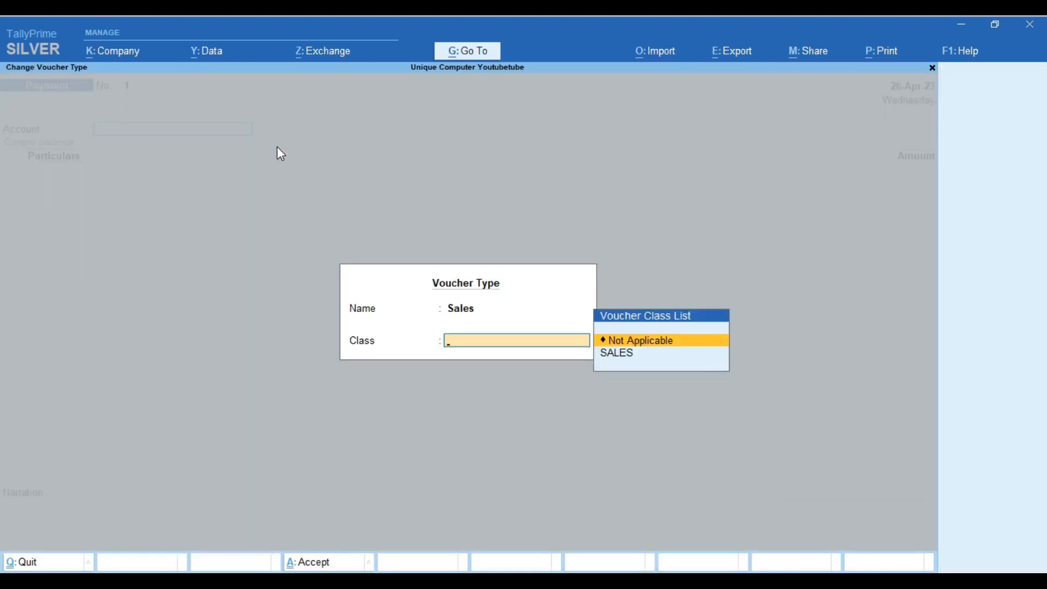
pyautogui.press('Down')
pyautogui.press('Return')
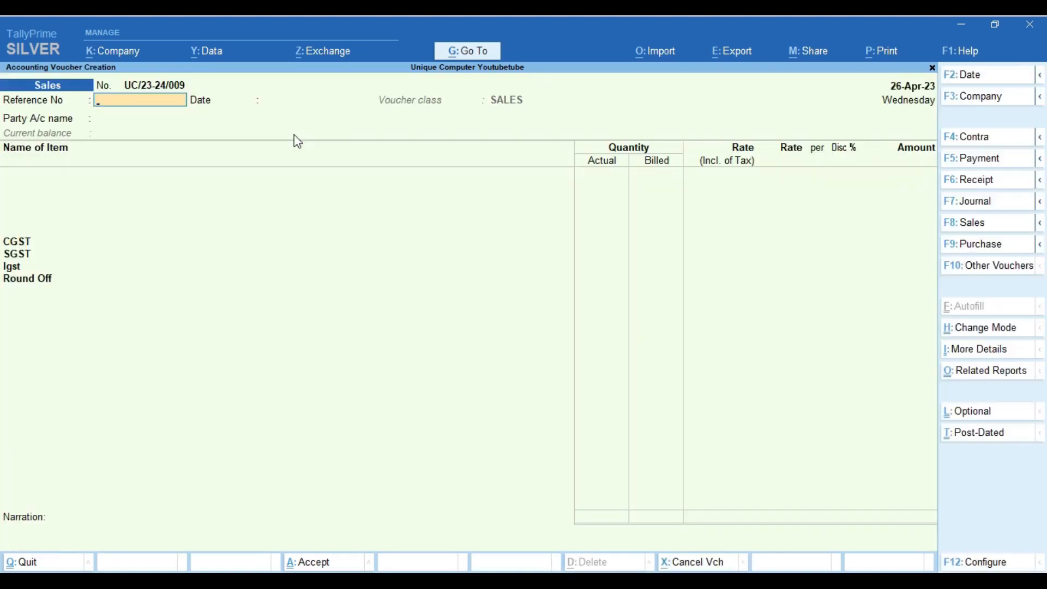
# Step: Leave the reference number and date blank and choose the individual customer's ledger listed just above RK COMPUTERS as the party account
pyautogui.press('Return')
pyautogui.press('Return')
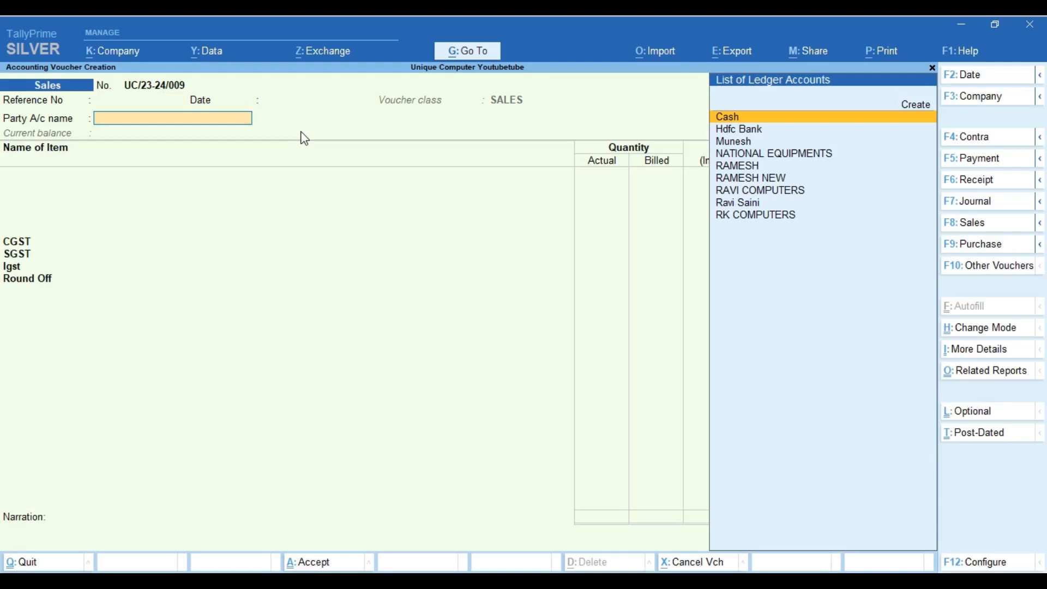
pyautogui.press('Down')
pyautogui.press('Down')
pyautogui.press('Down')
pyautogui.press('Down')
pyautogui.press('Down')
pyautogui.press('Down')
pyautogui.press('Down')
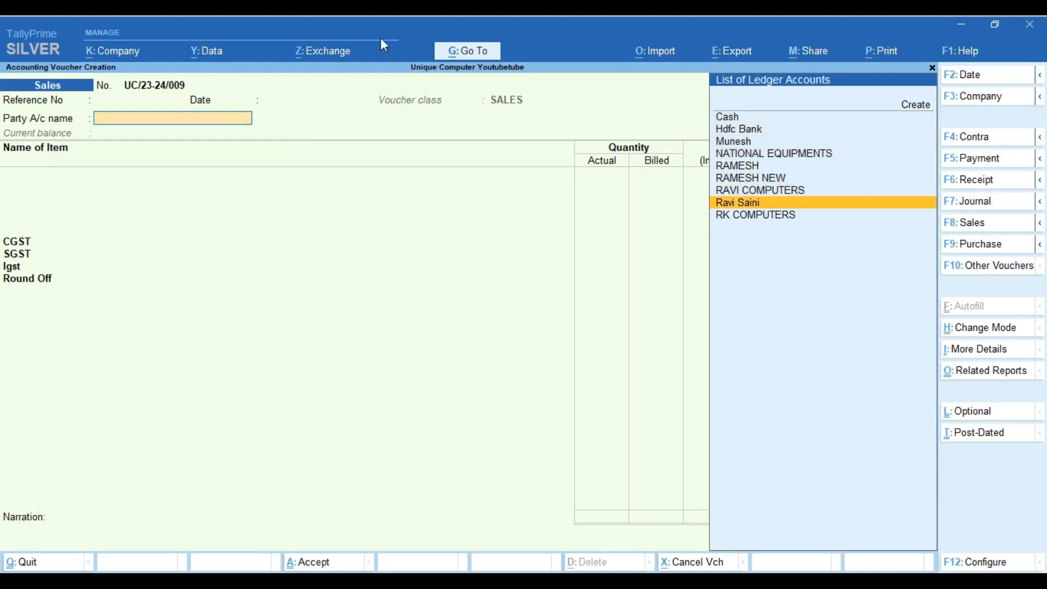
pyautogui.press('Return')
# Step: Accept the default party details, keeping Uttarakhand as the place of supply
pyautogui.press('Return')
pyautogui.press('Return')
pyautogui.press('Return')
pyautogui.press('Return')
pyautogui.press('Return')
pyautogui.press('Return')
pyautogui.press('Return')
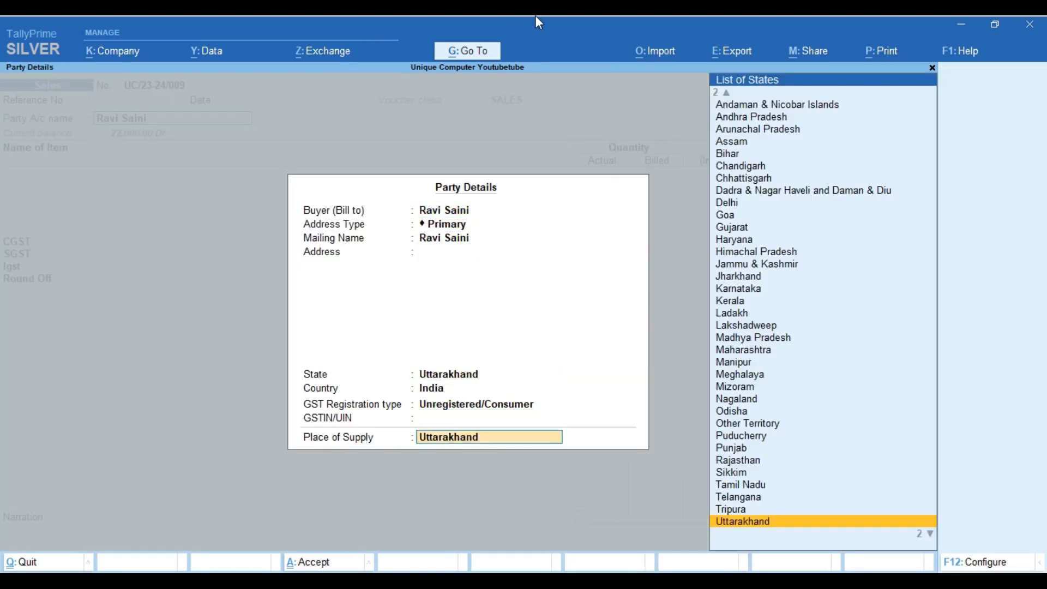
pyautogui.press('Return')
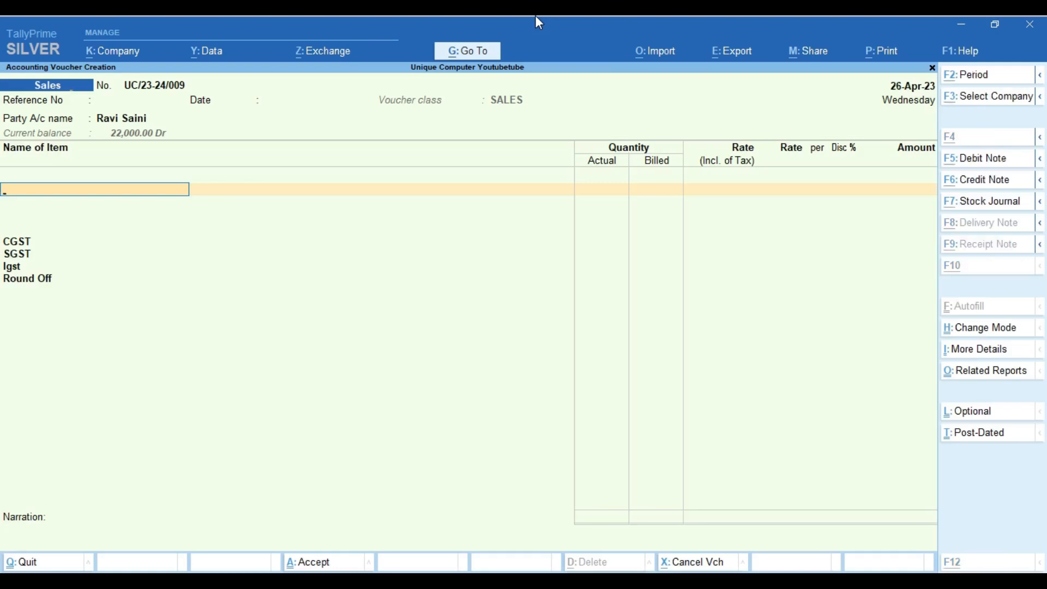
# Step: Create a stock item named Service under Primary with unit NOS, no batches and GST applicable
pyautogui.hotkey('alt', 'c')
pyautogui.write('Service')
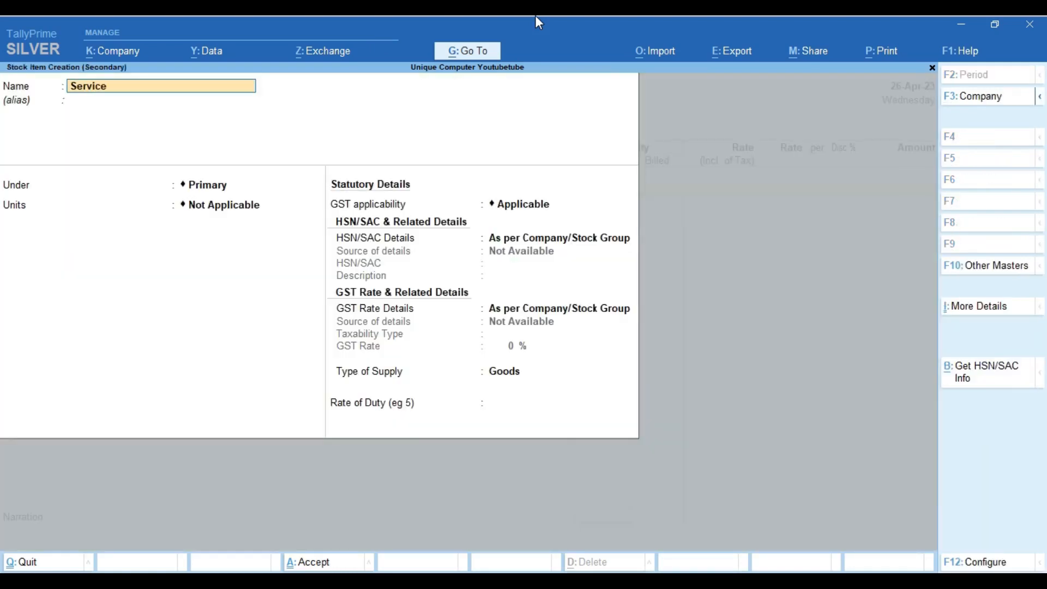
pyautogui.press('Return')
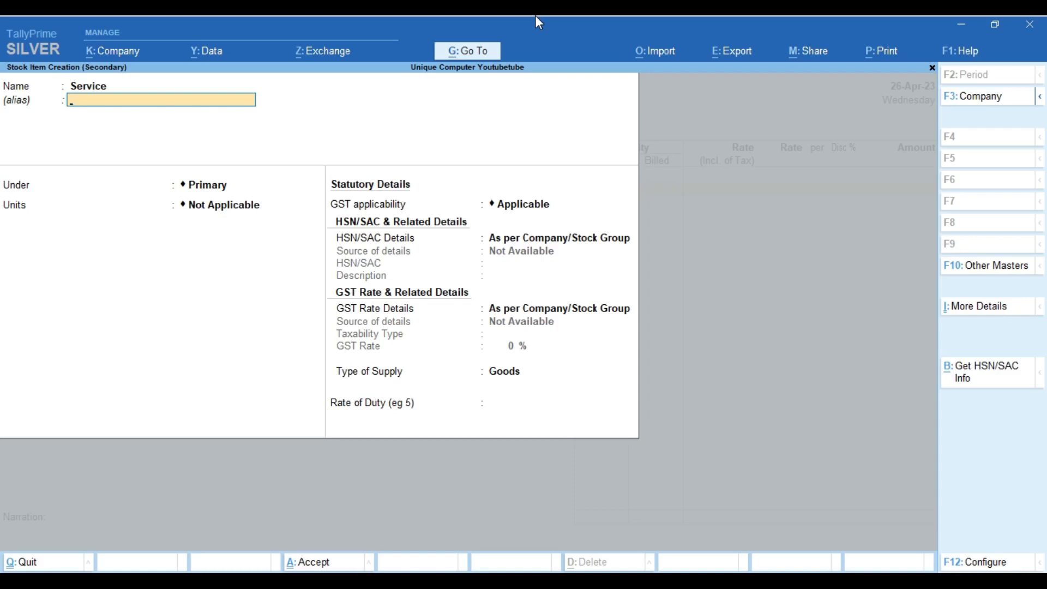
pyautogui.press('Return')
pyautogui.press('Return')
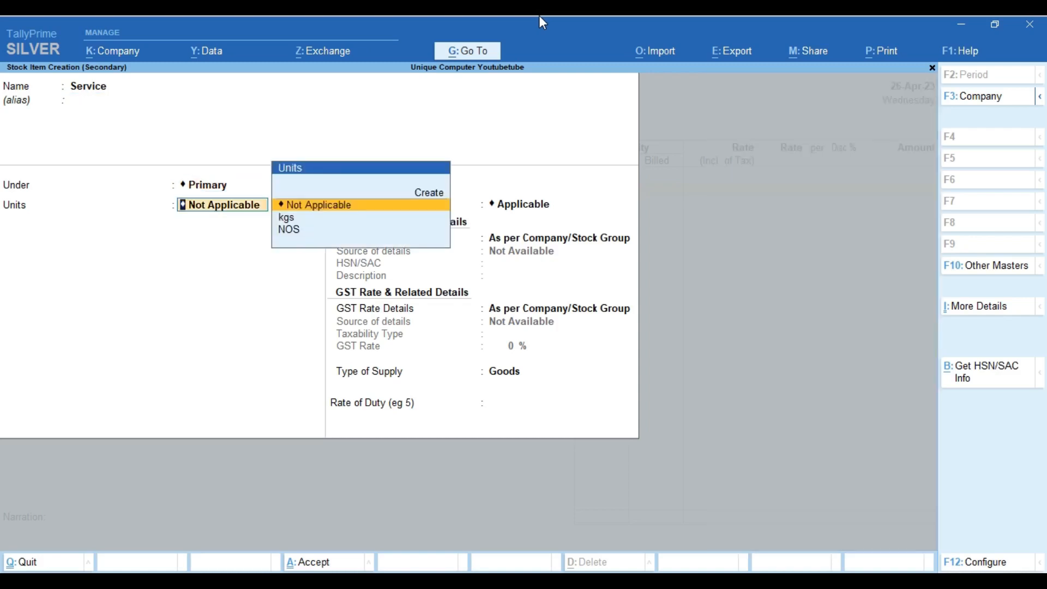
pyautogui.press('Down')
pyautogui.press('Return')
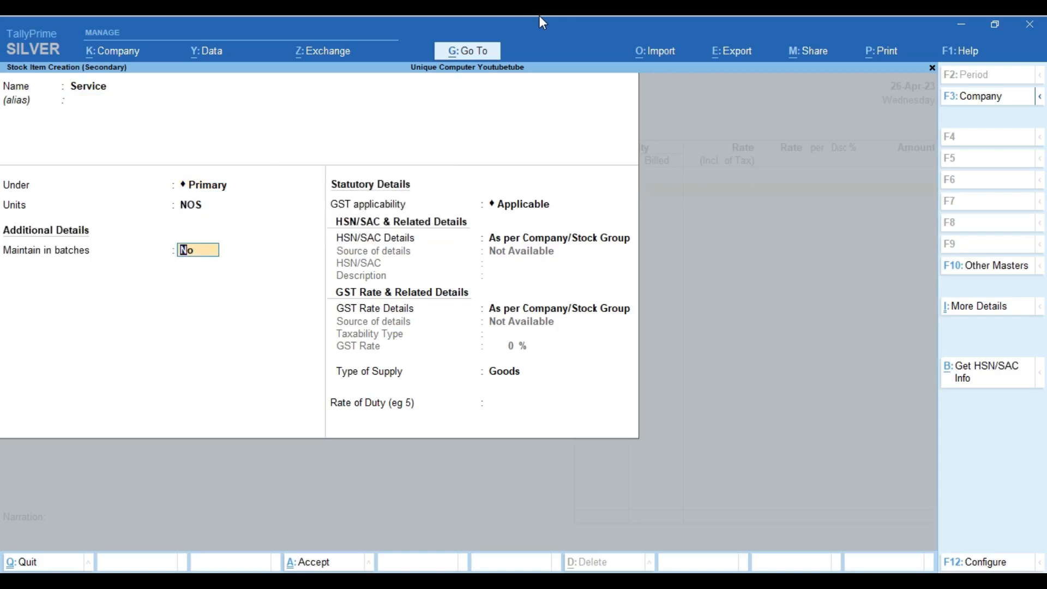
pyautogui.press('Return')
pyautogui.press('Return')
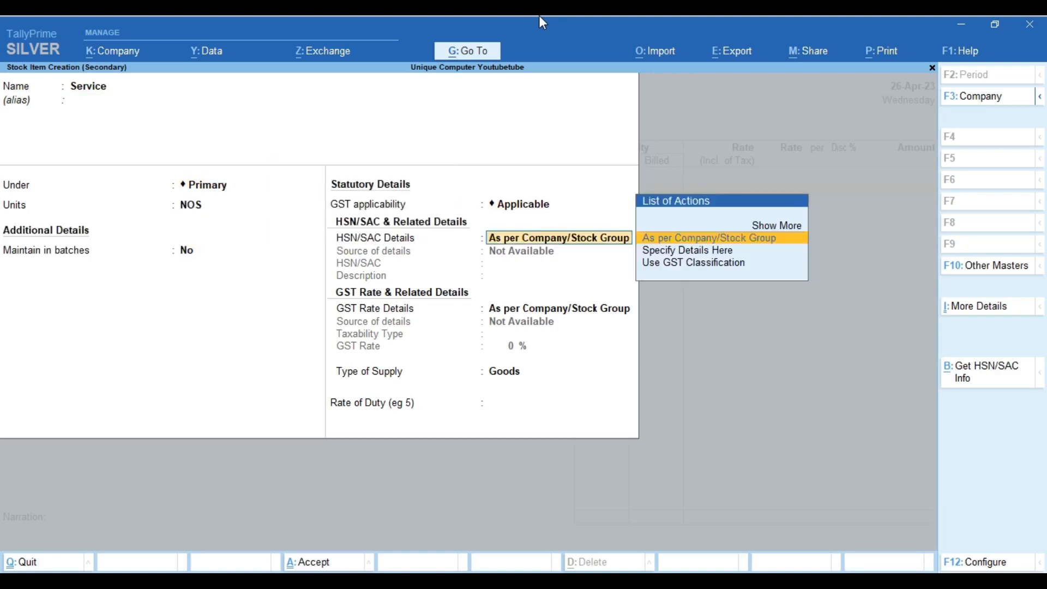
# Step: Set the Service item's HSN/SAC details to Specify in Voucher
pyautogui.press('Up')
pyautogui.press('Return')
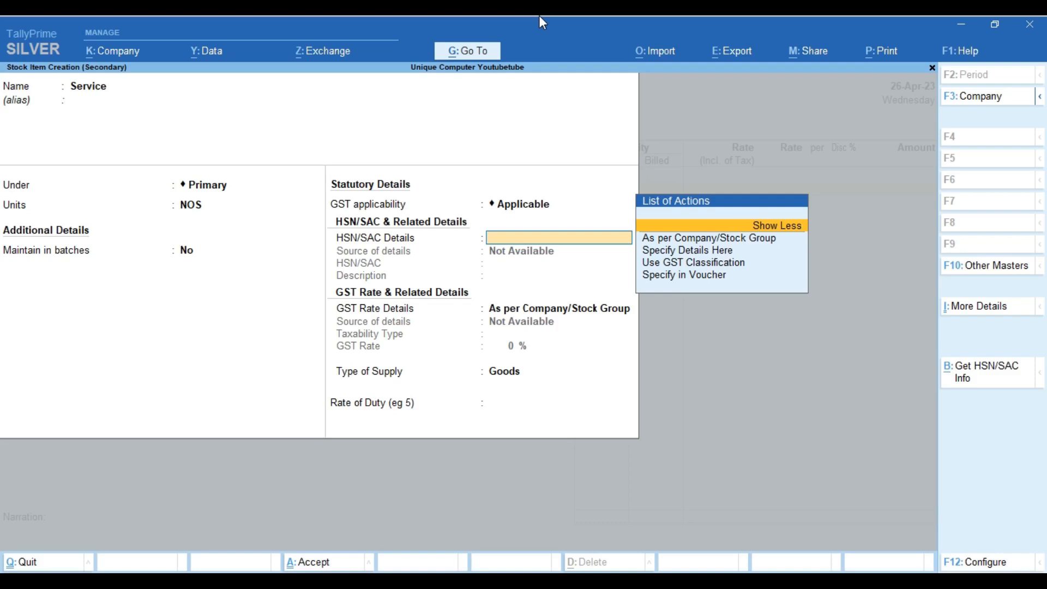
pyautogui.press('Down')
pyautogui.press('Down')
pyautogui.press('Down')
pyautogui.press('Down')
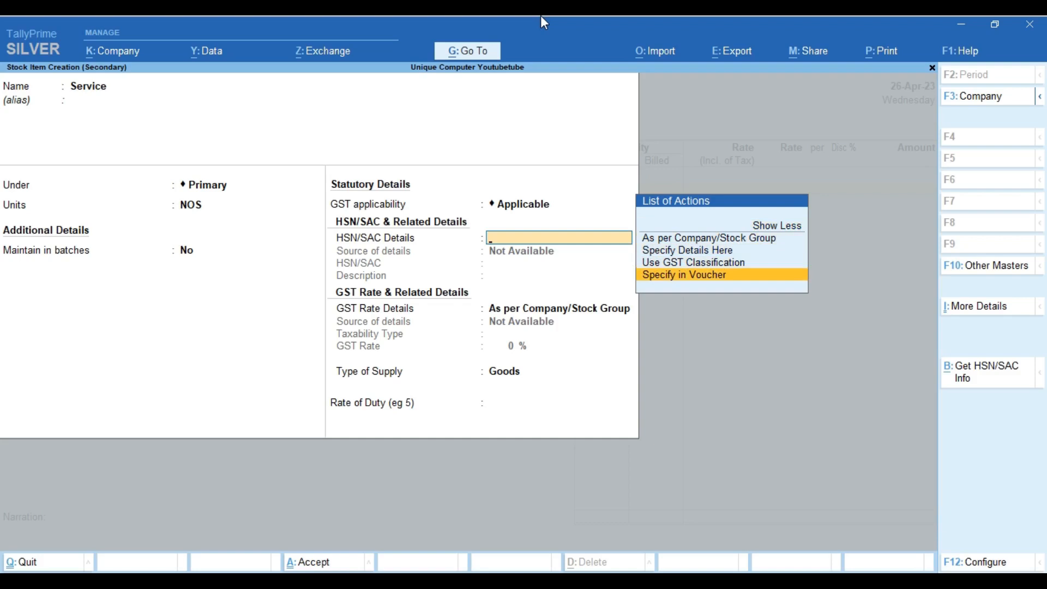
pyautogui.press('Return')
# Step: Set the Service item's GST rate details to Specify in Voucher
pyautogui.press('Down')
pyautogui.press('Down')
pyautogui.press('Down')
pyautogui.press('Down')
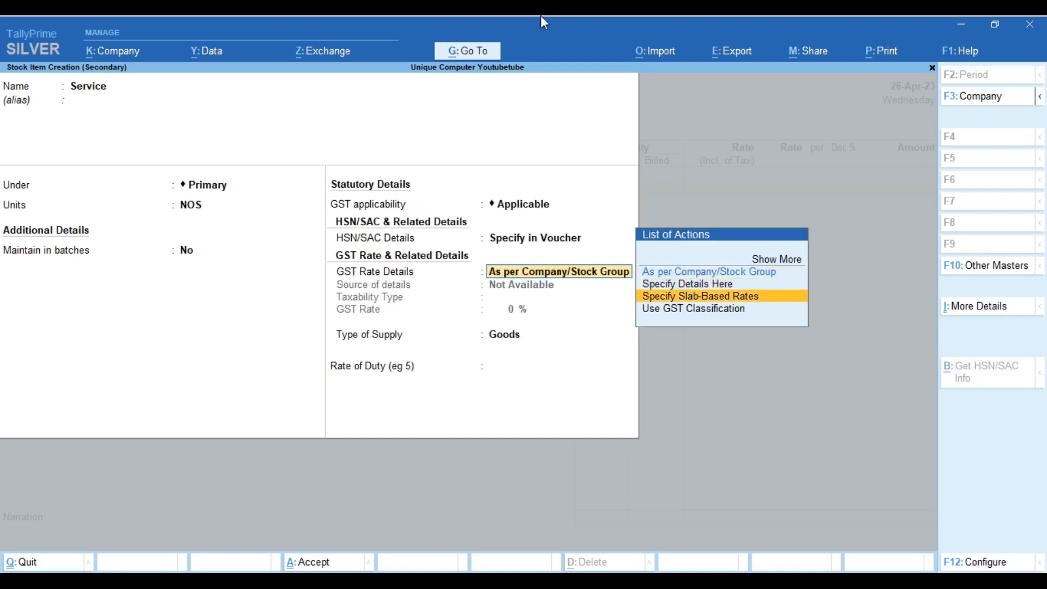
pyautogui.press('Return')
pyautogui.press('Down')
pyautogui.press('Down')
pyautogui.press('Down')
pyautogui.press('Down')
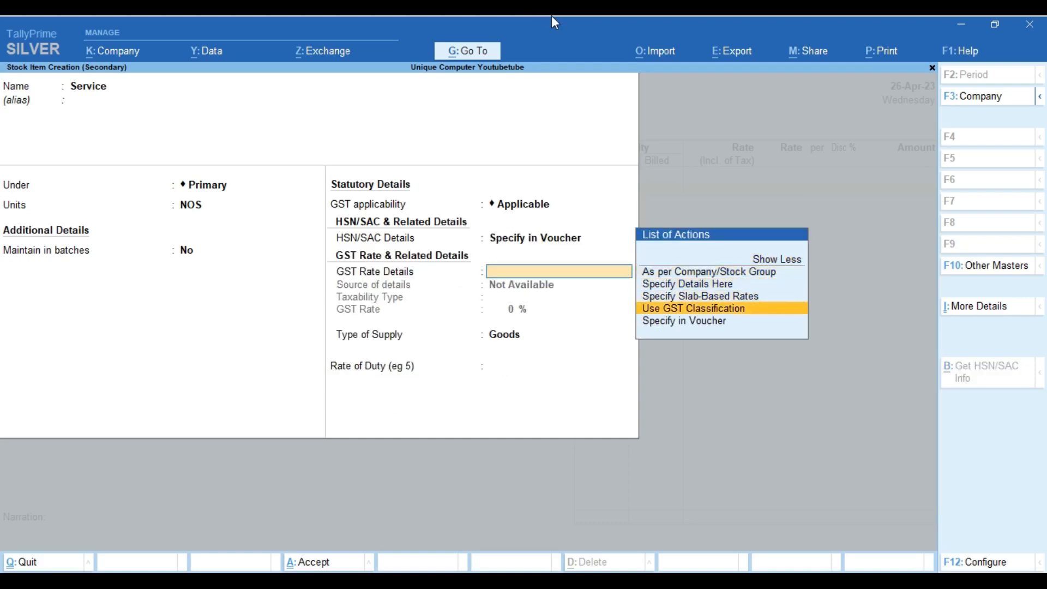
pyautogui.press('Return')
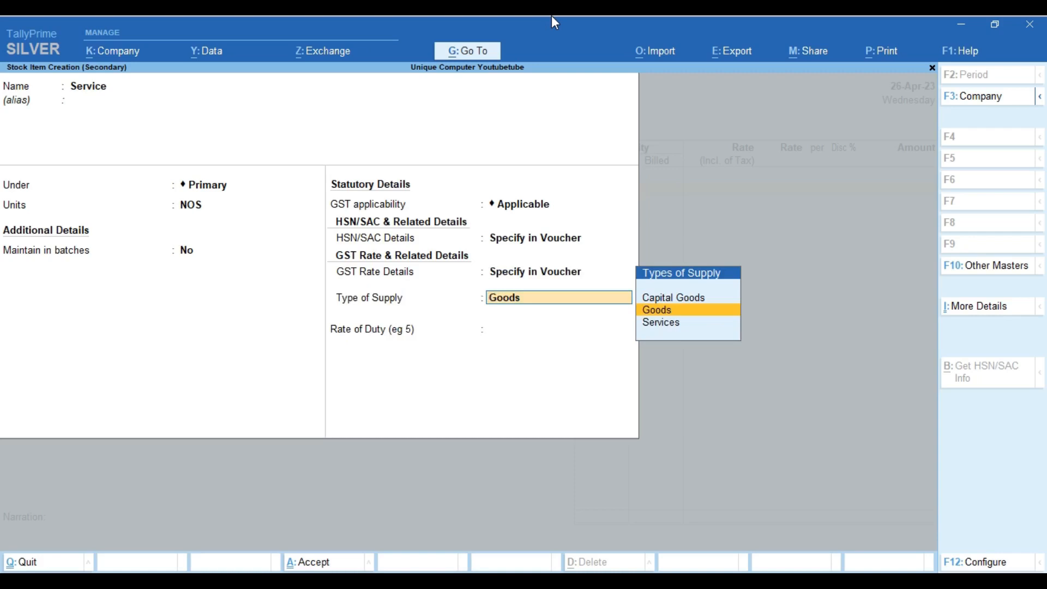
# Step: Set the type of supply to Services, leave the rate of duty blank and save the stock item
pyautogui.press('Down')
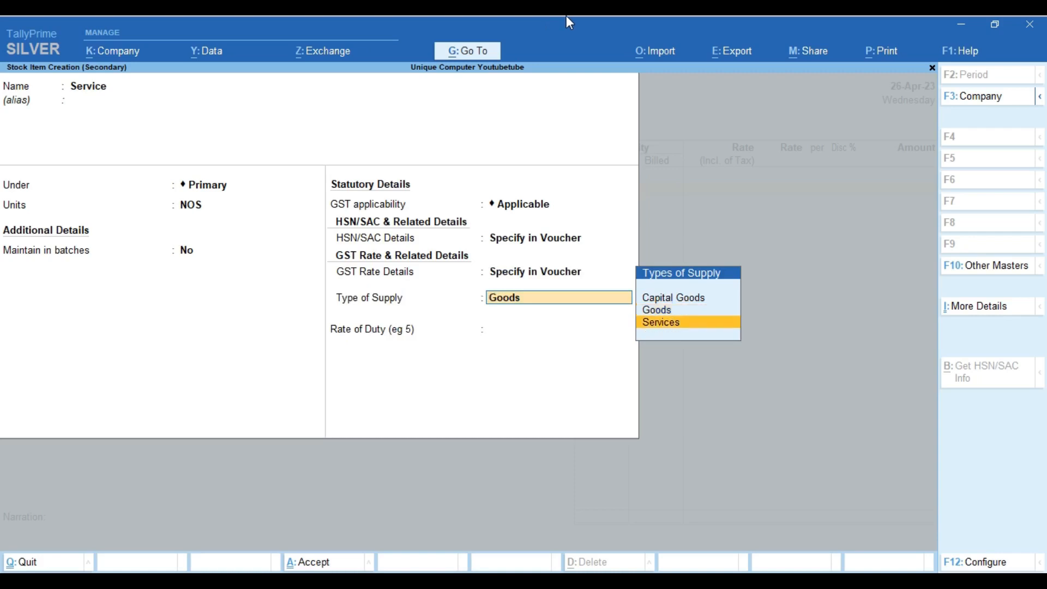
pyautogui.press('Return')
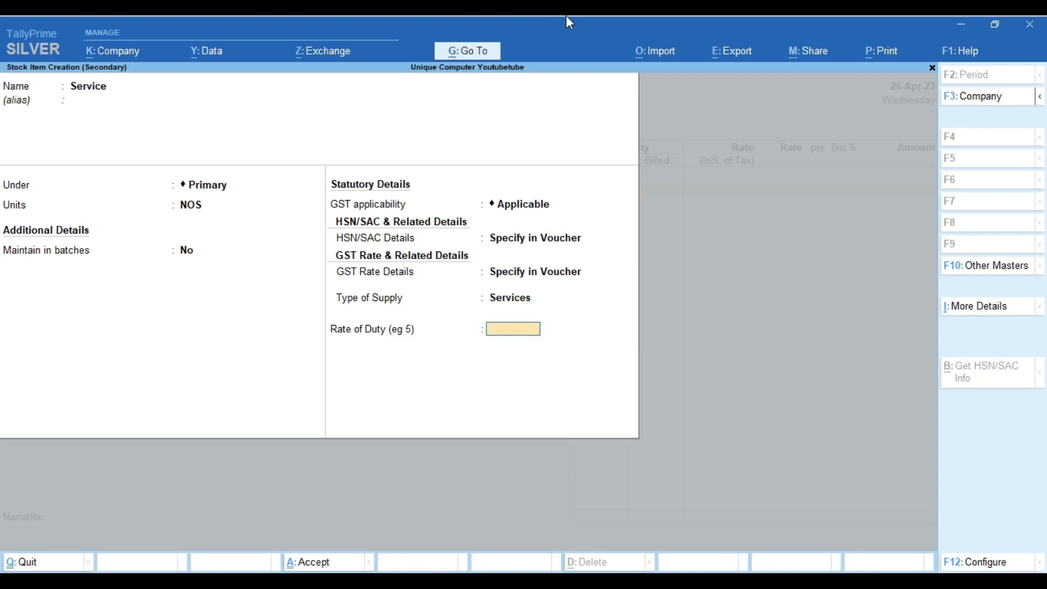
pyautogui.press('Return')
pyautogui.press('Return')
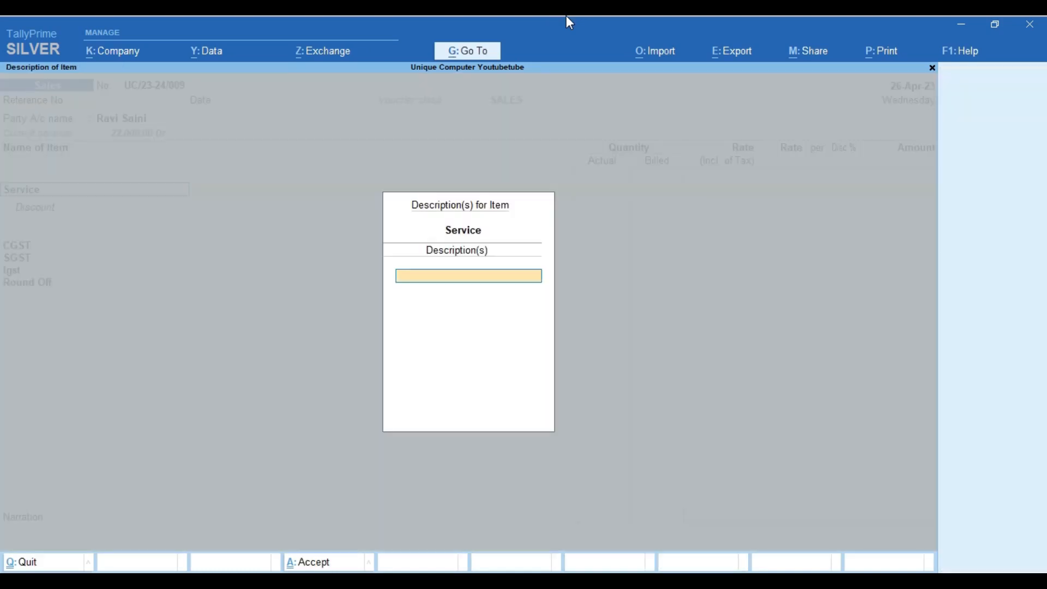
# Step: Leave the Service description blank and enter 10 NOS as its actual and billed quantity
pyautogui.press('Return')
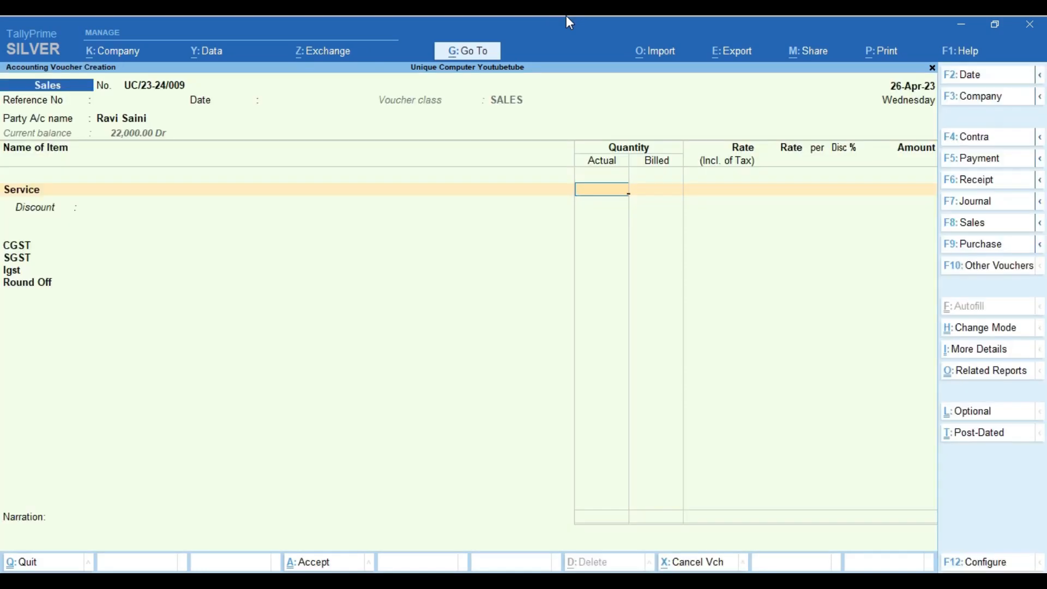
pyautogui.write('10')
pyautogui.press('Return')
pyautogui.press('Return')
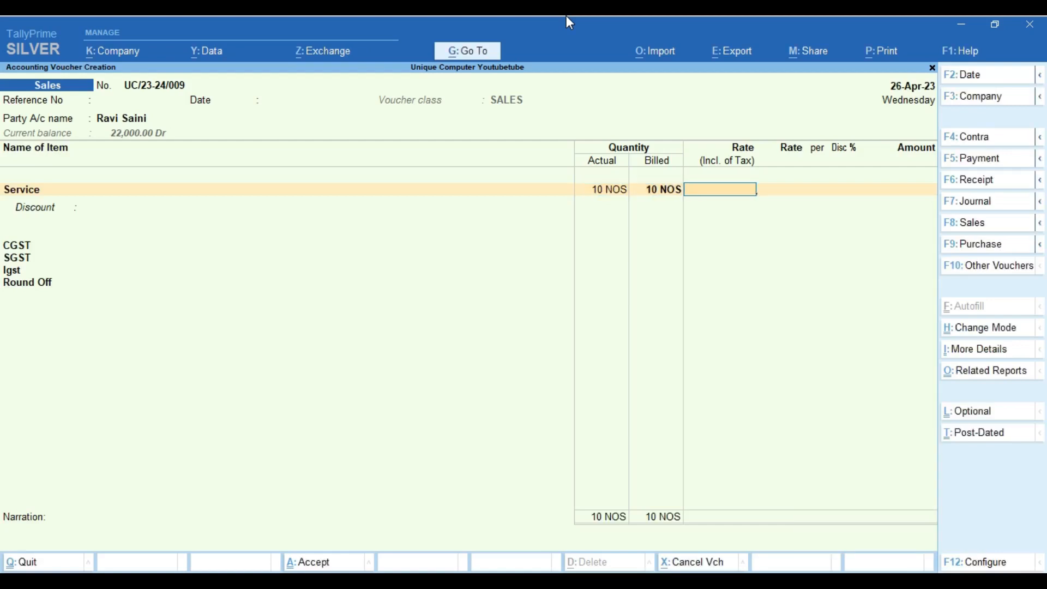
# Step: Enter 10 NOS of Service at a tax-inclusive rate of 1000 in the voucher without a class and accept the line amount
pyautogui.write('10')
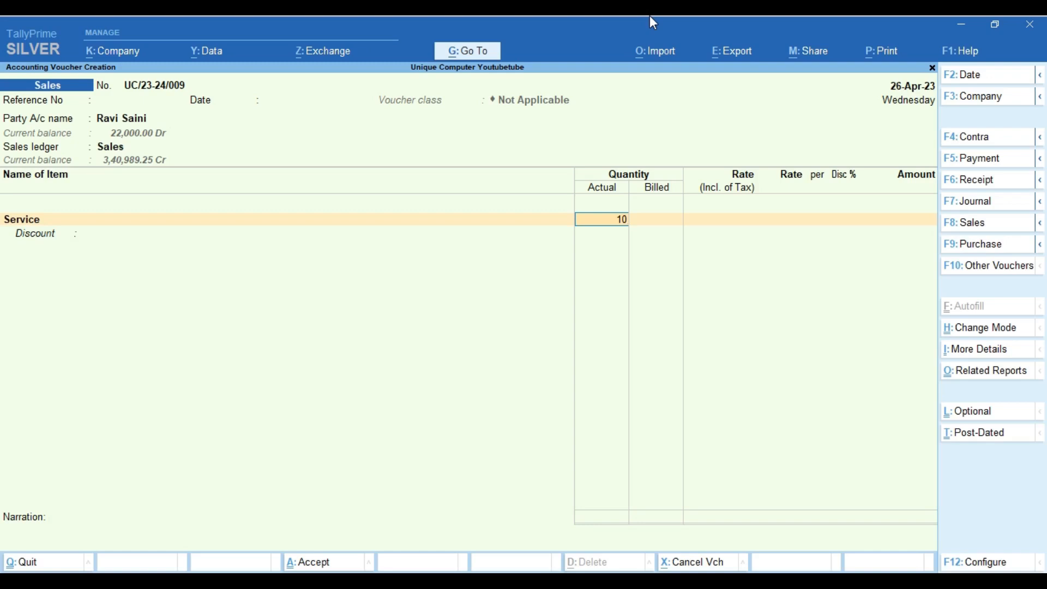
pyautogui.press('Return')
pyautogui.press('Return')
pyautogui.press('Return')
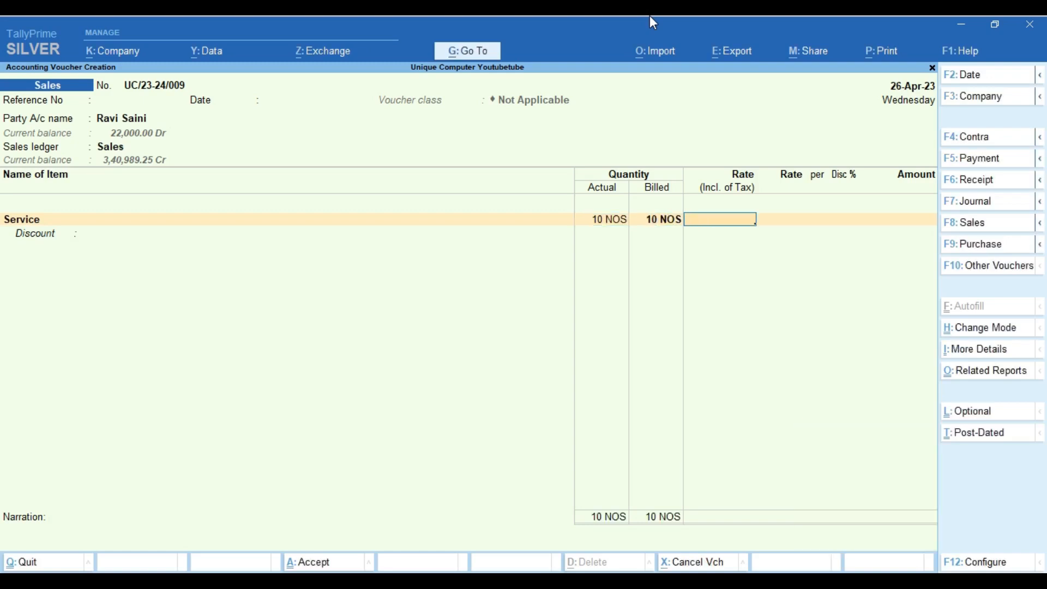
pyautogui.write('1000')
pyautogui.press('Return')
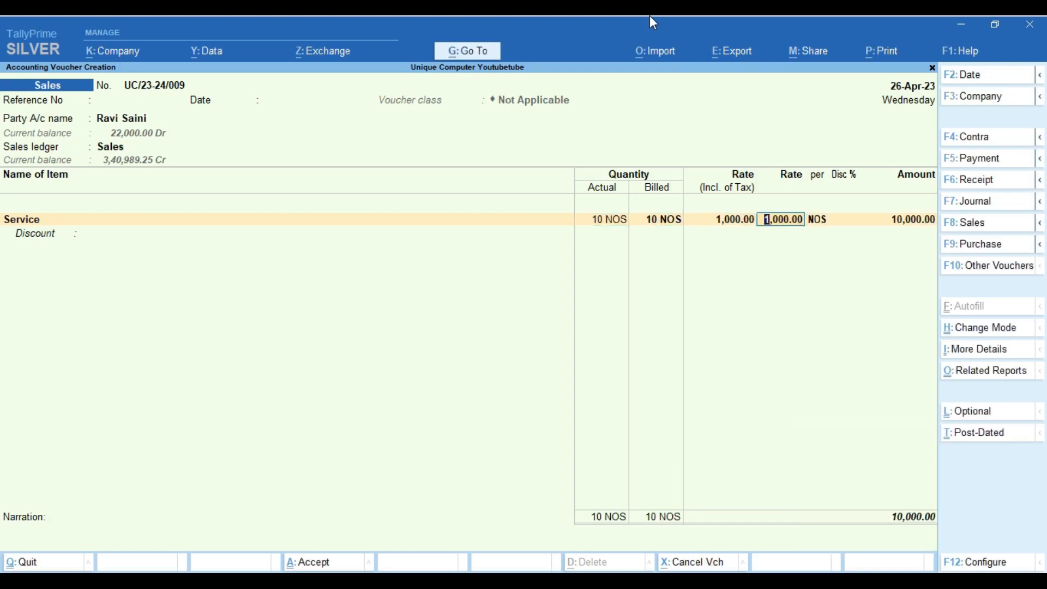
pyautogui.press('Return')
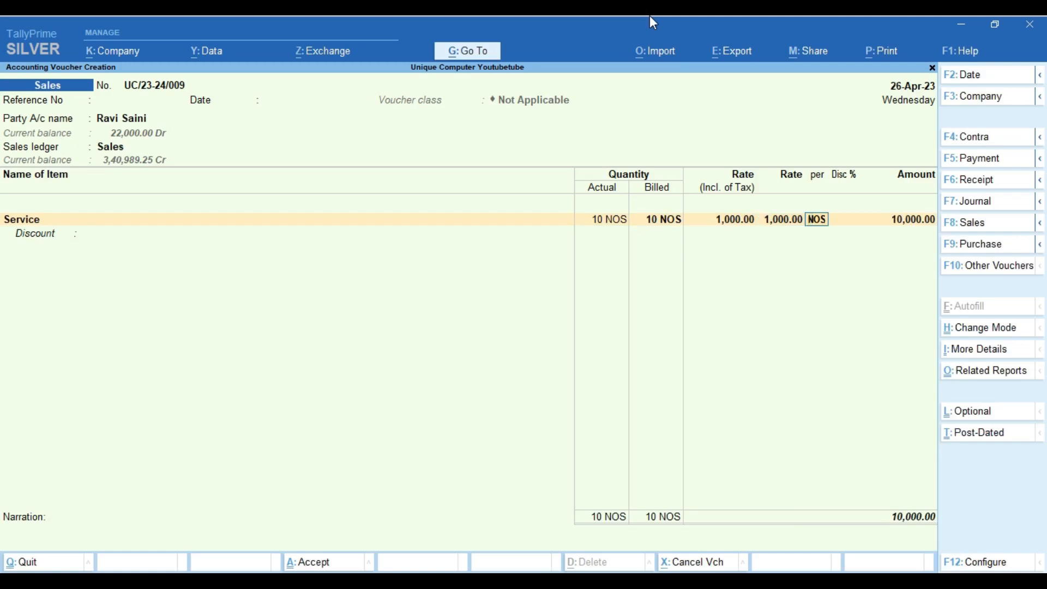
pyautogui.press('Return')
pyautogui.press('Return')
pyautogui.press('Return')
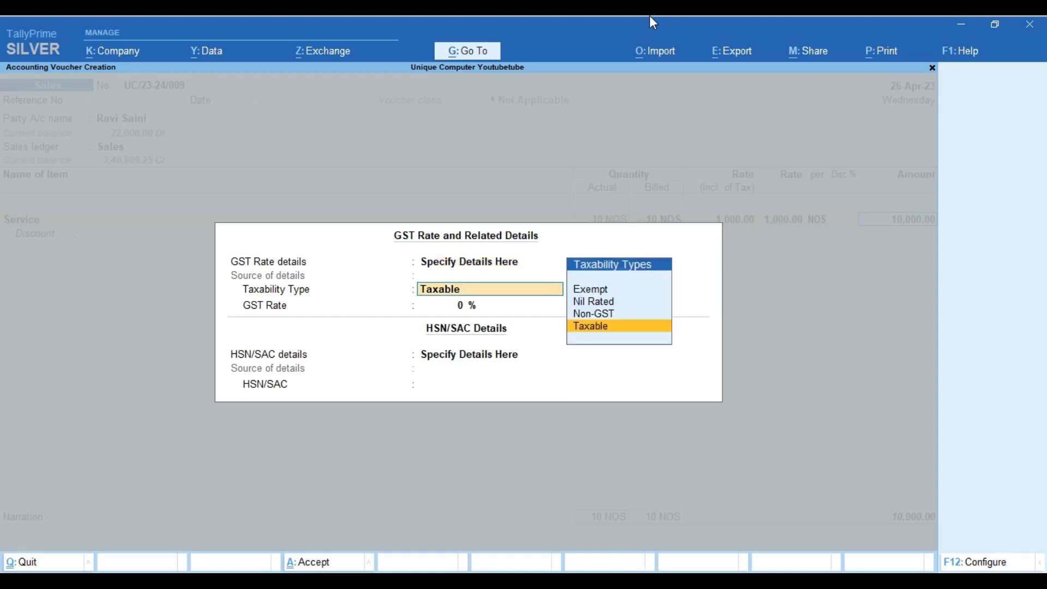
# Step: Specify the Service line as Taxable with a GST rate of 5% and HSN/SAC code 8786
pyautogui.press('Return')
pyautogui.press('Return')
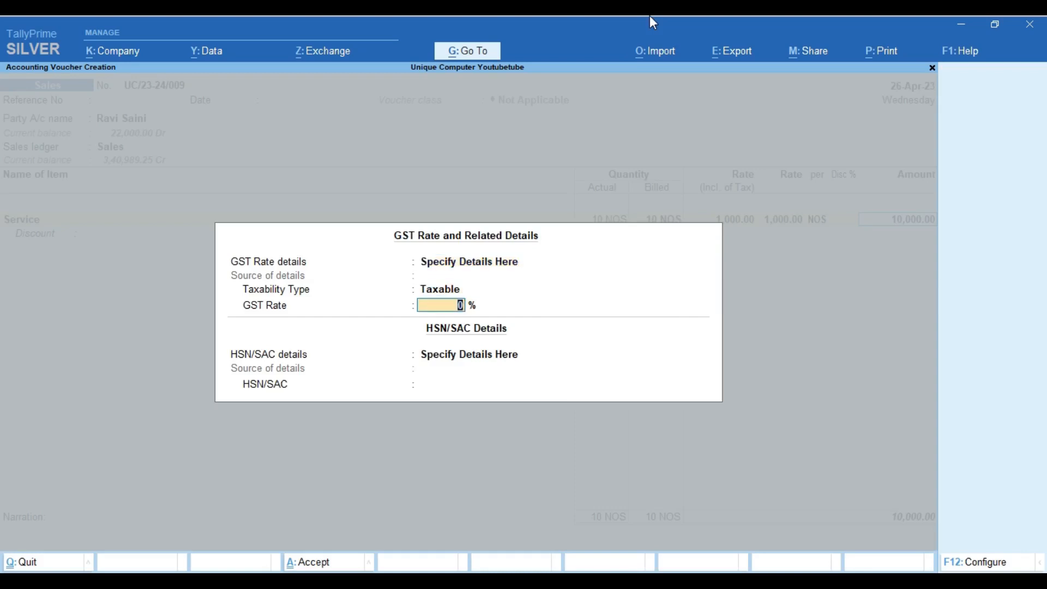
pyautogui.write('5')
pyautogui.press('Return')
pyautogui.press('Return')
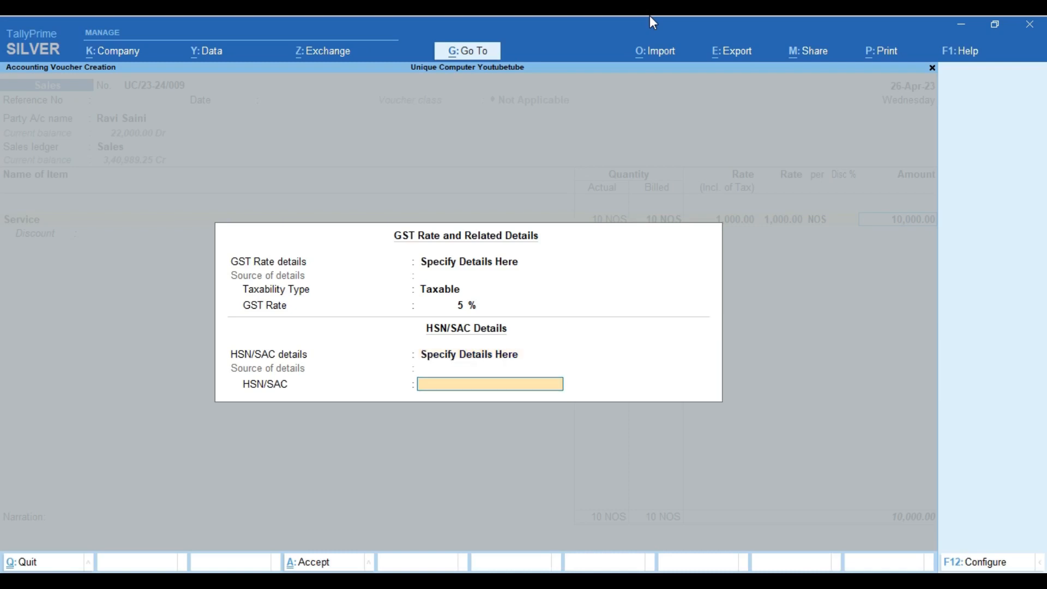
pyautogui.write('8786')
pyautogui.press('Return')
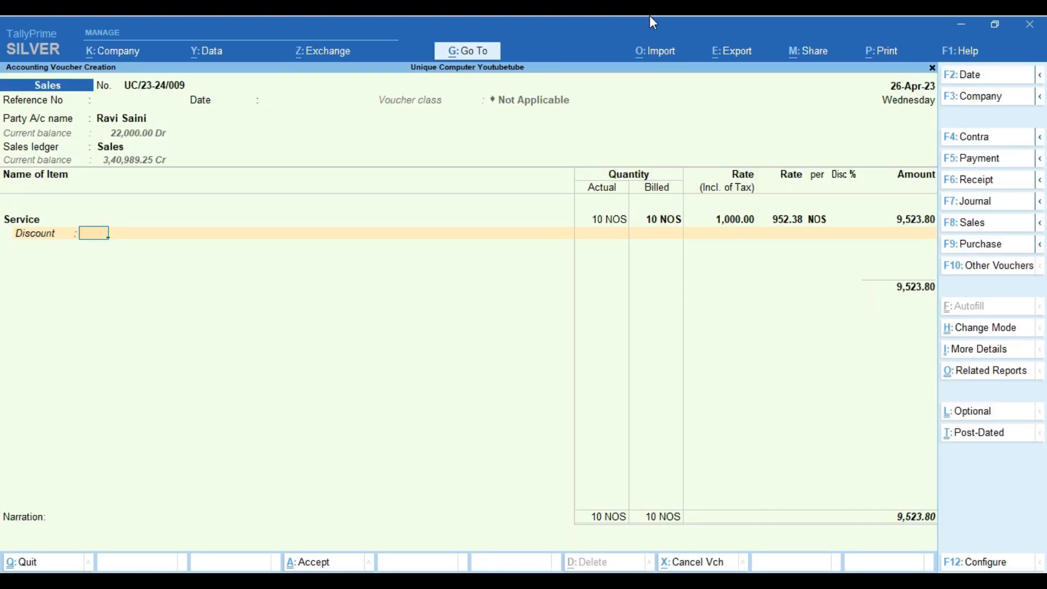
# Step: Skip the first line's discount and add a second Service line with the description "Transportioon"
pyautogui.press('Return')
pyautogui.write('Se')
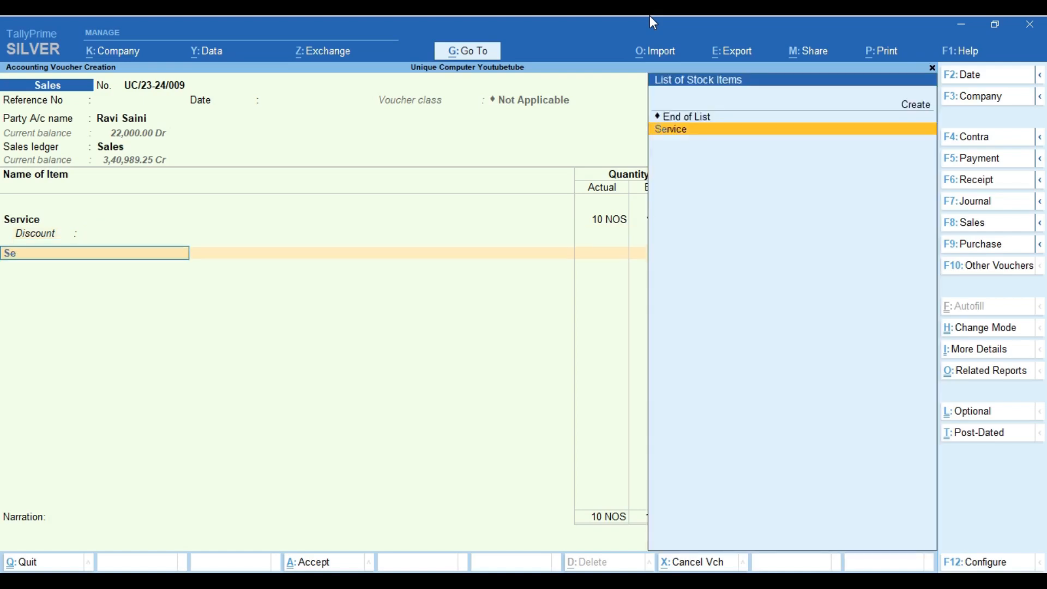
pyautogui.write('rvice')
pyautogui.press('Return')
pyautogui.press('Escape')
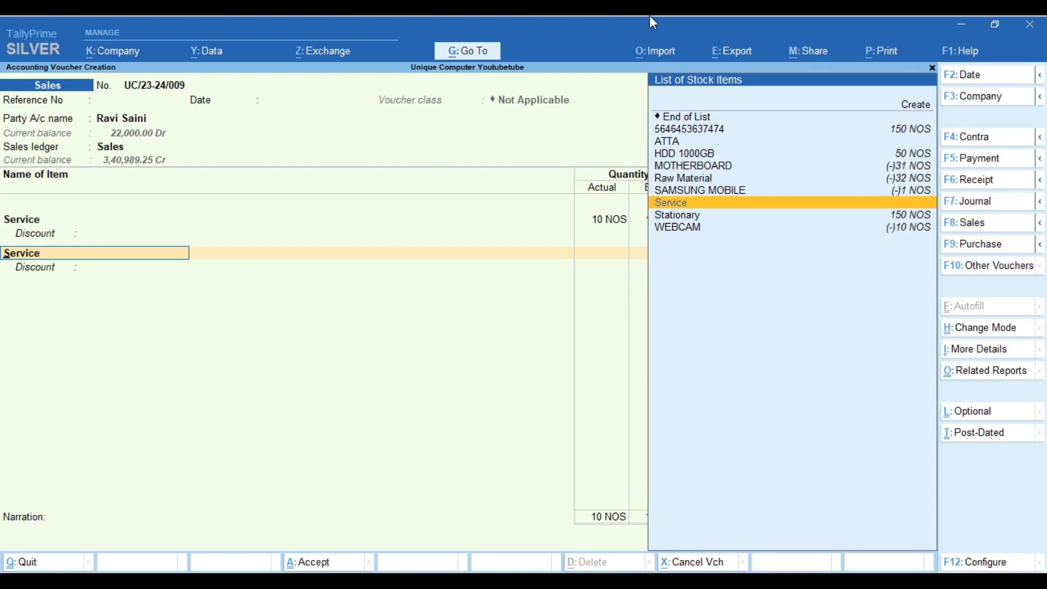
pyautogui.press('Return')
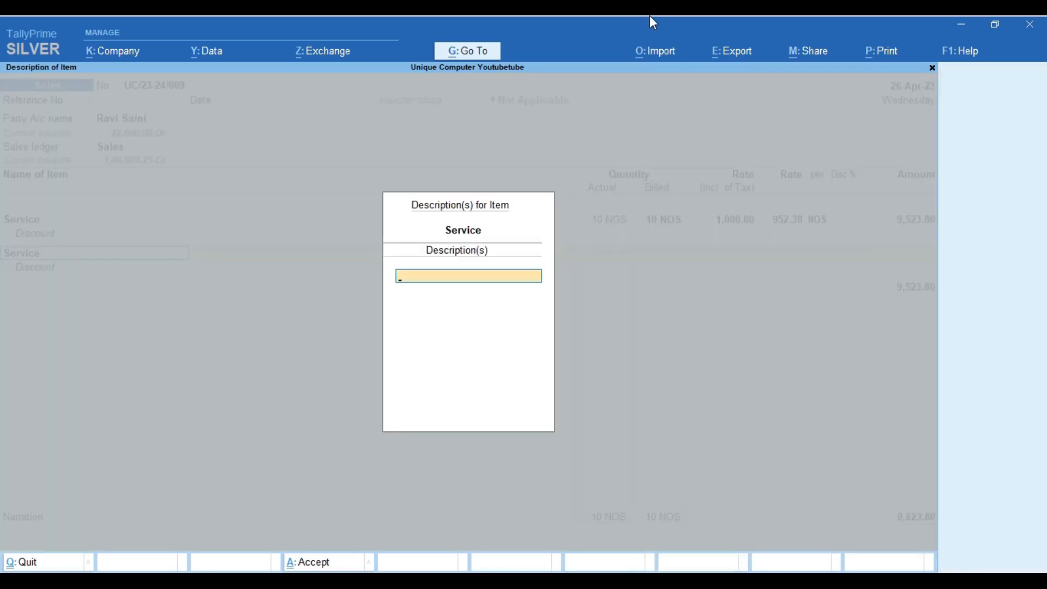
pyautogui.write('Transportioon')
pyautogui.press('Return')
pyautogui.press('Return')
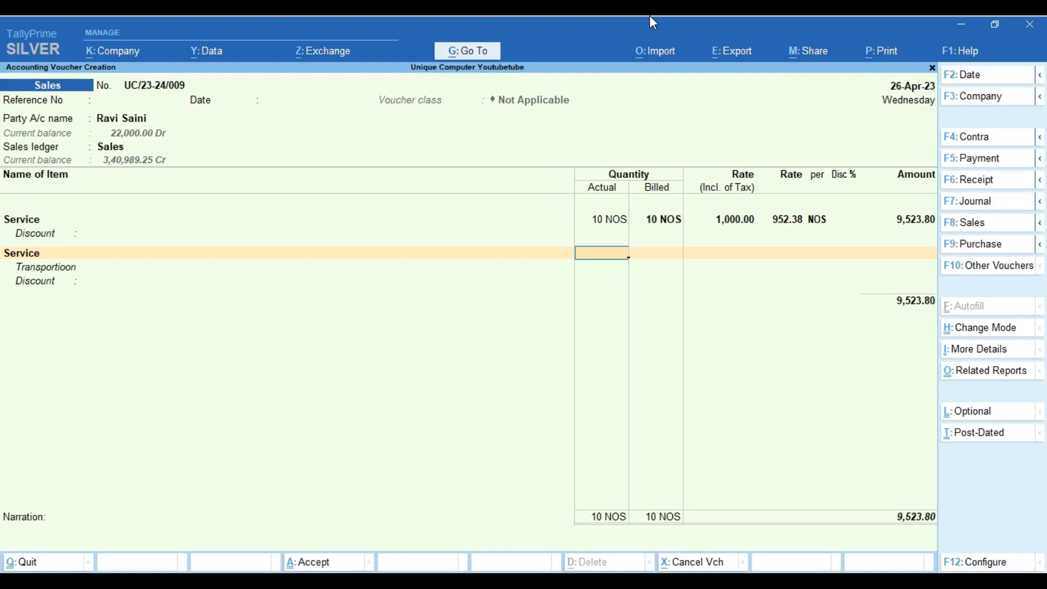
# Step: Enter 10 NOS at a tax-inclusive rate of 1000 for the second Service line and accept the line amount
pyautogui.write('10')
pyautogui.press('Return')
pyautogui.press('Return')
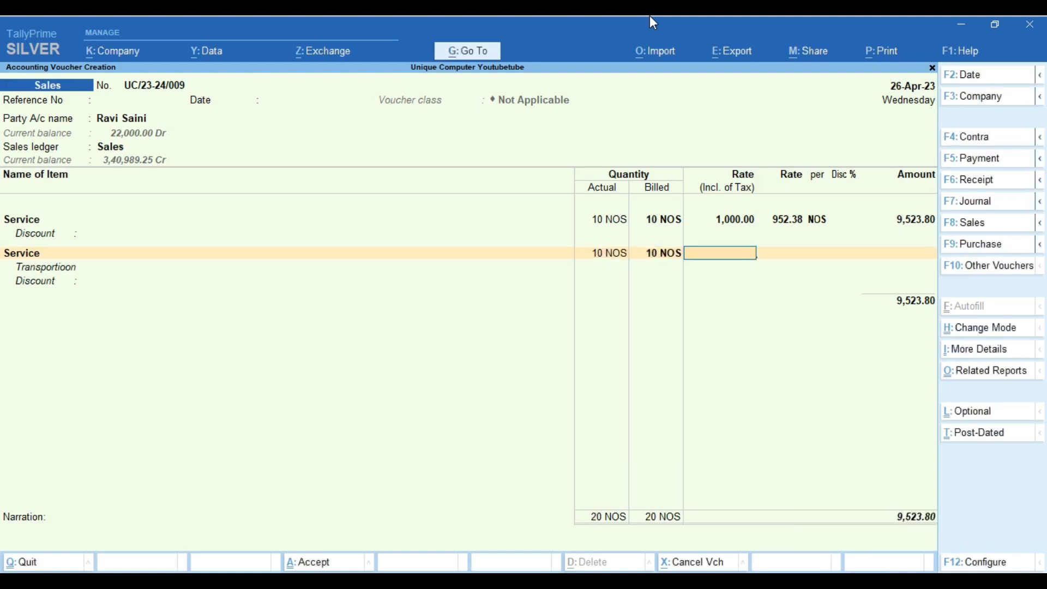
pyautogui.write('1000')
pyautogui.press('Return')
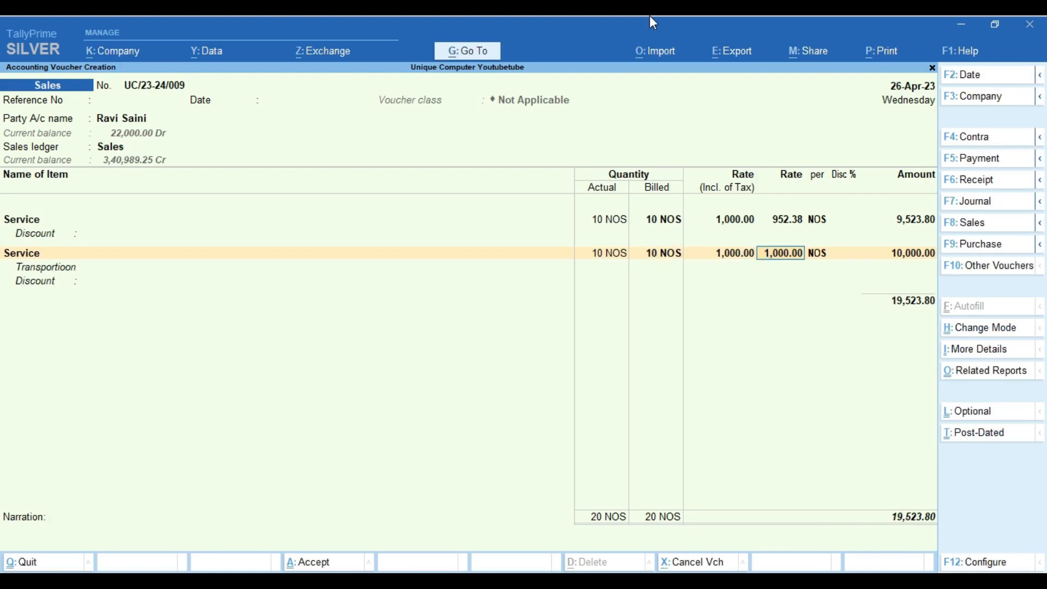
pyautogui.press('Return')
pyautogui.press('Return')
pyautogui.press('Return')
pyautogui.press('Return')
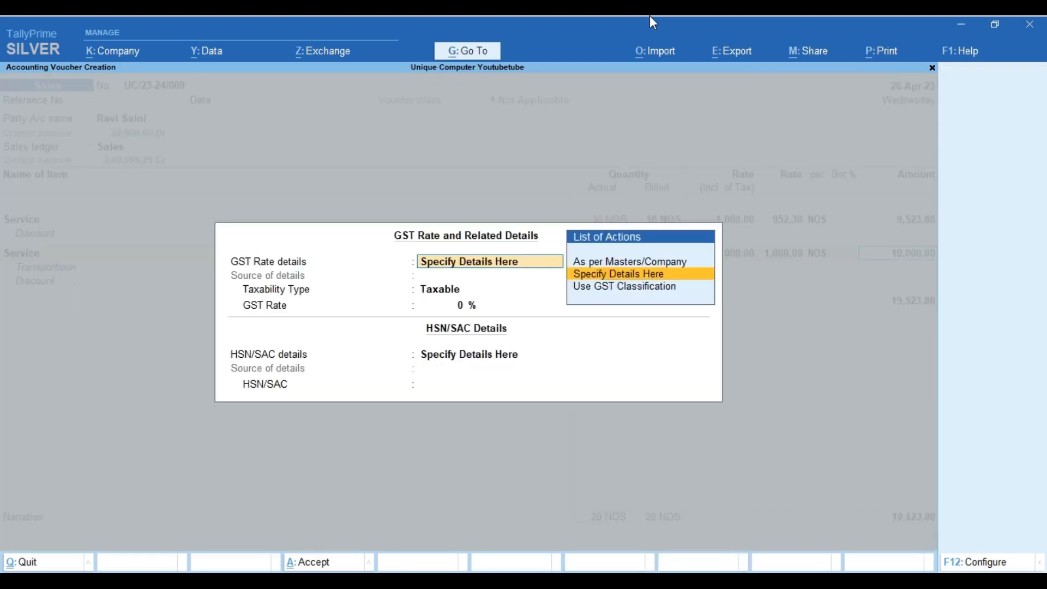
# Step: Specify the second Service line as Taxable with a GST rate of 12% and HSN/SAC code 7675
pyautogui.press('Return')
pyautogui.press('Return')
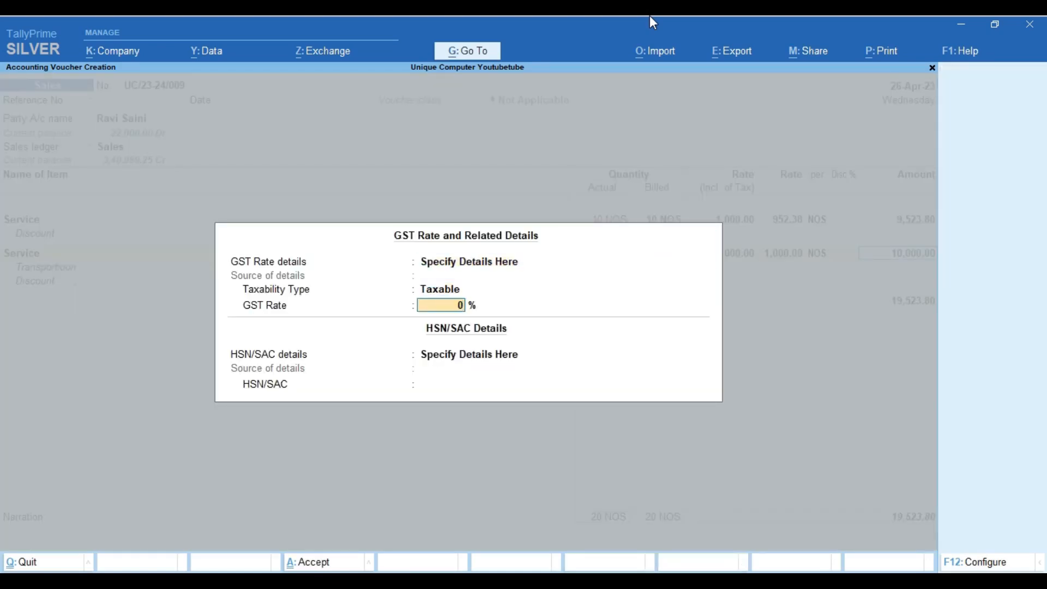
pyautogui.write('12')
pyautogui.press('Return')
pyautogui.press('Return')
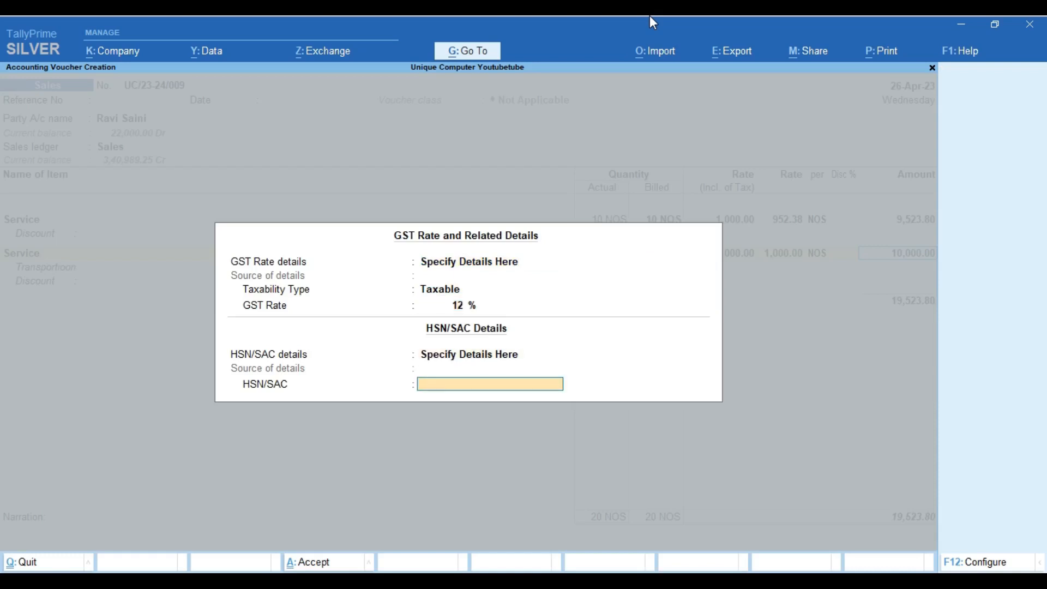
pyautogui.press('BackSpace')
pyautogui.press('Return')
pyautogui.write('7675')
pyautogui.press('Return')
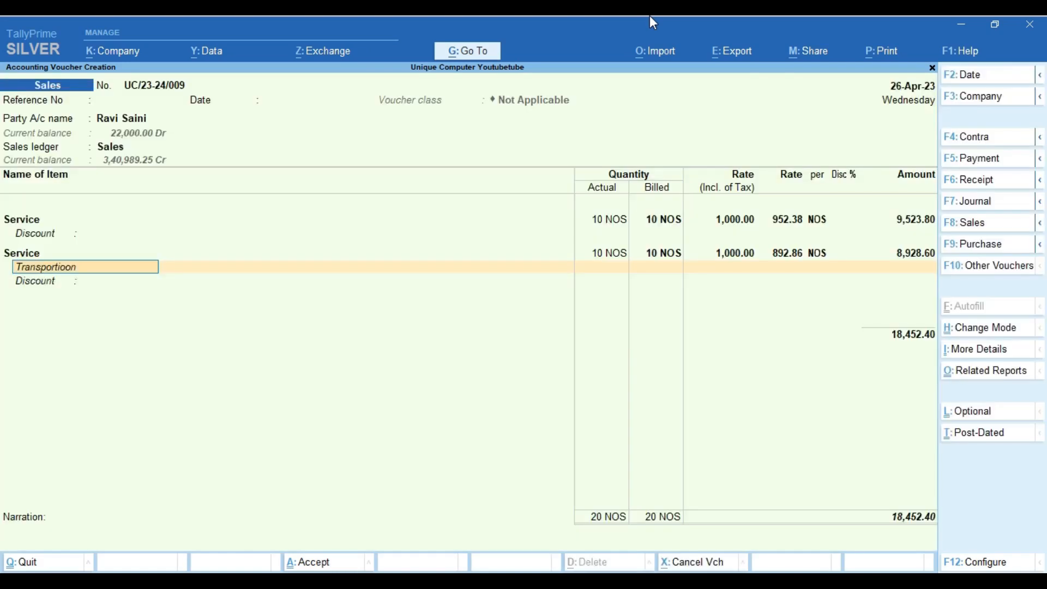
# Step: Keep the second line's description, skip its discount and add a third Service line without a description
pyautogui.press('Return')
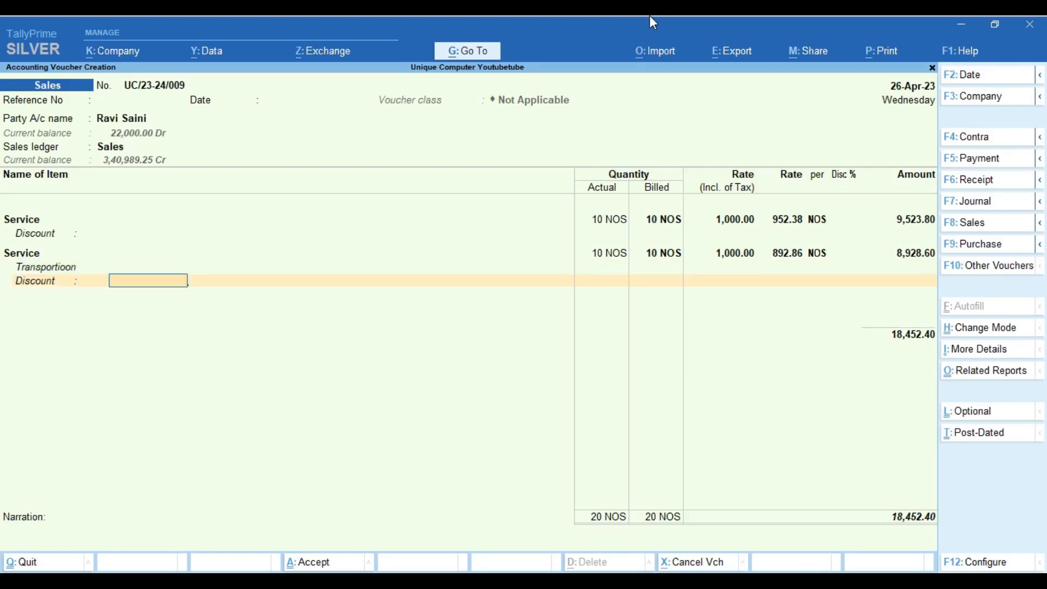
pyautogui.press('Return')
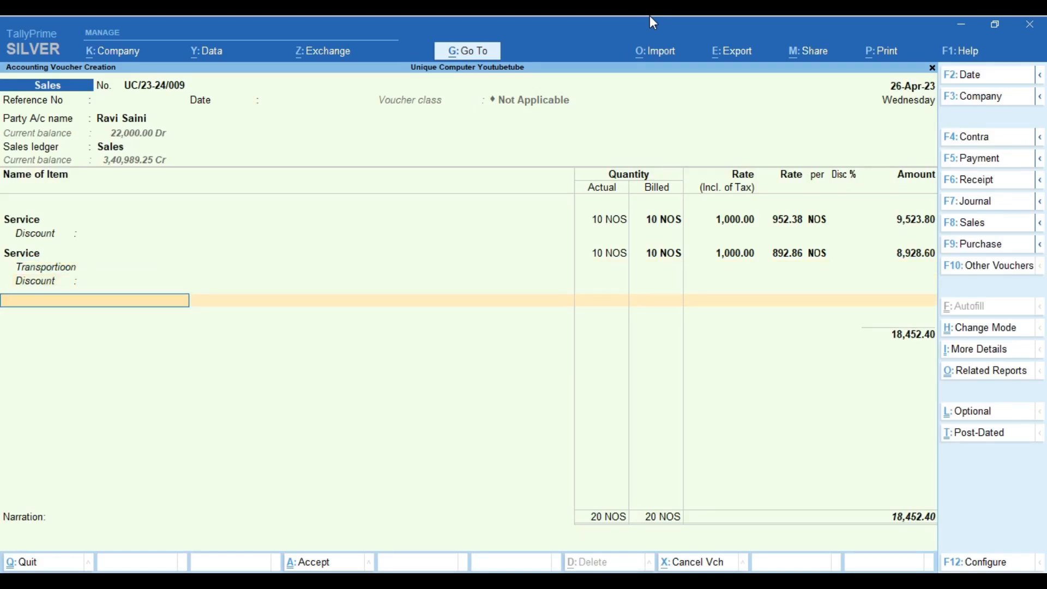
pyautogui.write('Se')
pyautogui.press('Return')
pyautogui.press('Return')
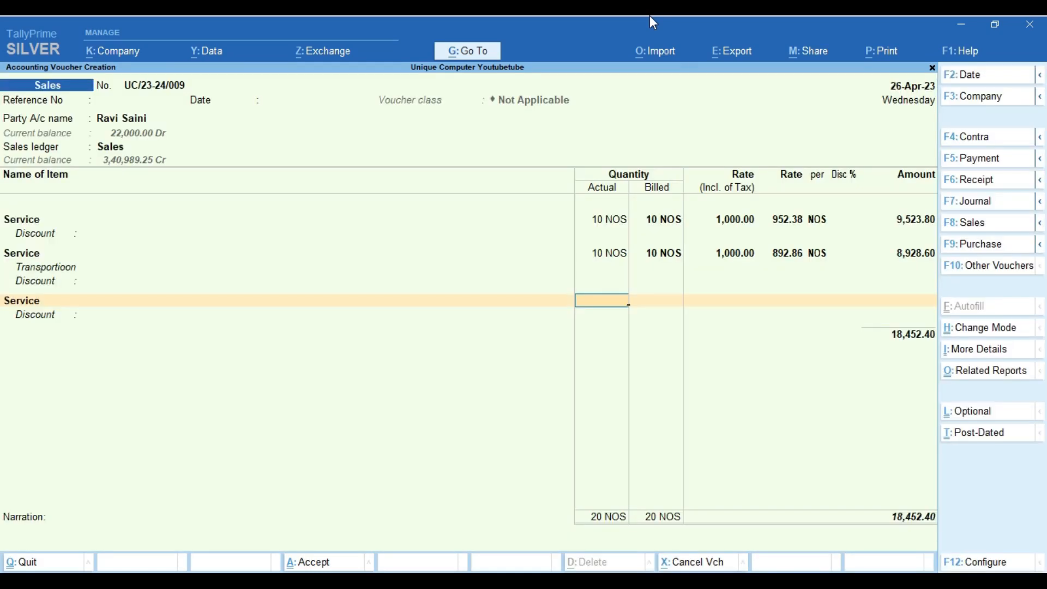
# Step: Enter 10 NOS at a tax-inclusive rate of 1000 for the third Service line and accept the line amount
pyautogui.write('10')
pyautogui.press('Return')
pyautogui.press('Return')
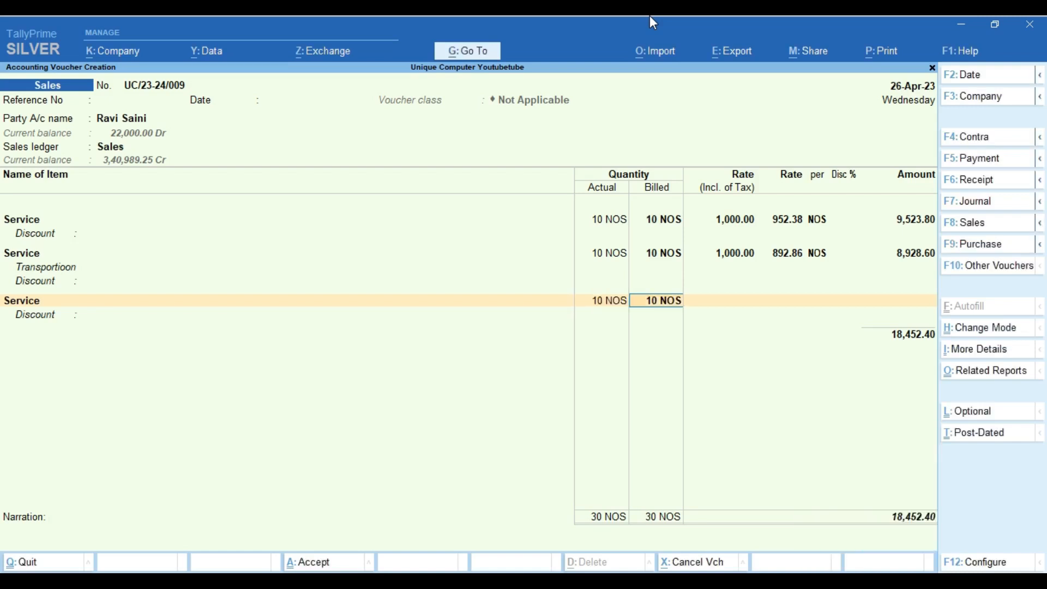
pyautogui.press('Return')
pyautogui.write('1000')
pyautogui.press('Return')
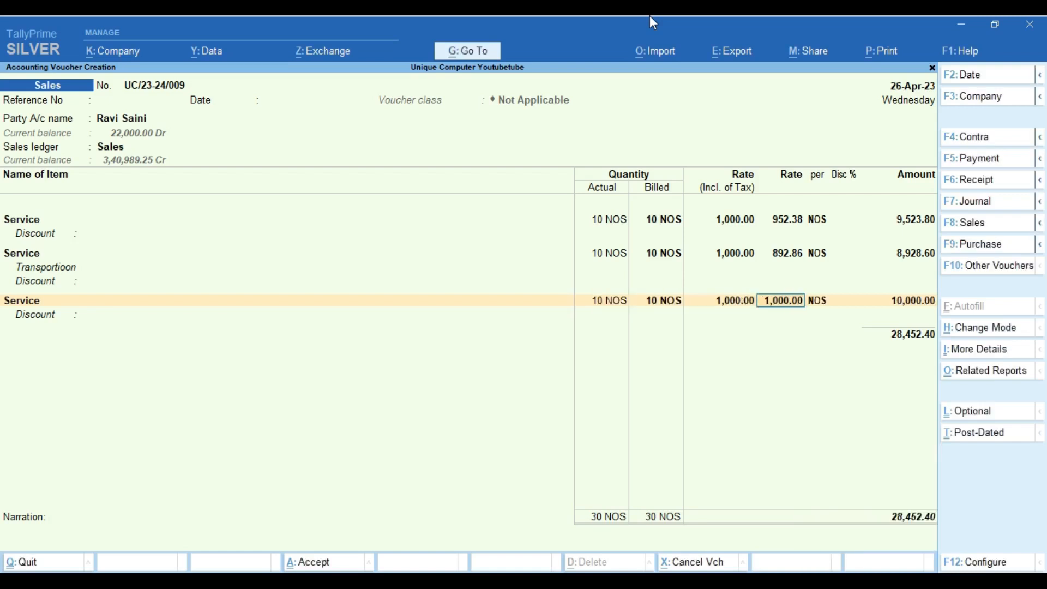
pyautogui.press('Return')
pyautogui.press('Return')
pyautogui.press('Return')
# Step: Specify the third Service line as Taxable with a GST rate of 18% and HSN/SAC code 5453
pyautogui.press('Return')
pyautogui.press('Return')
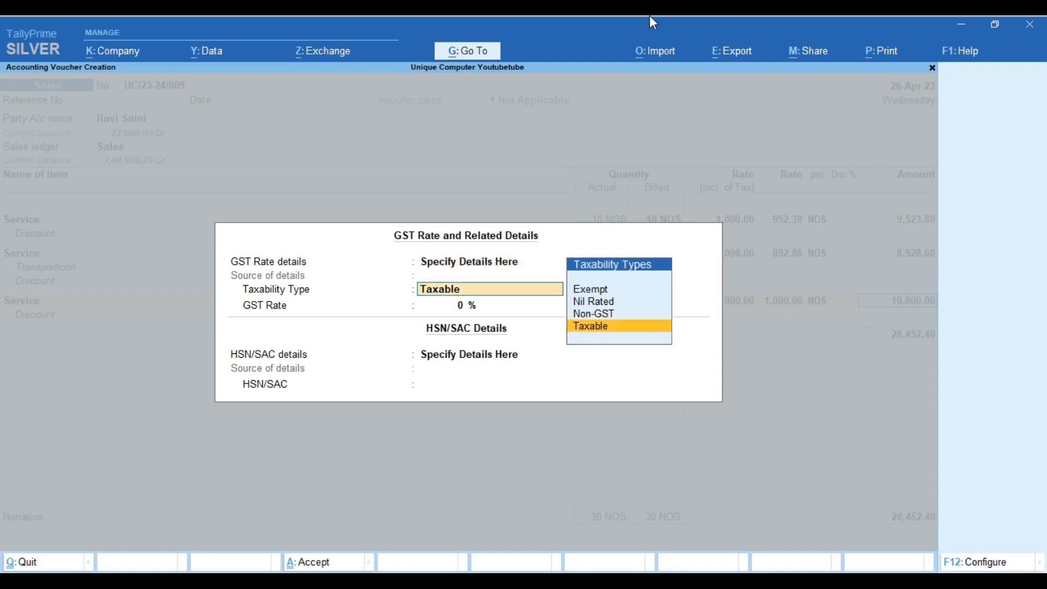
pyautogui.press('Return')
pyautogui.write('18')
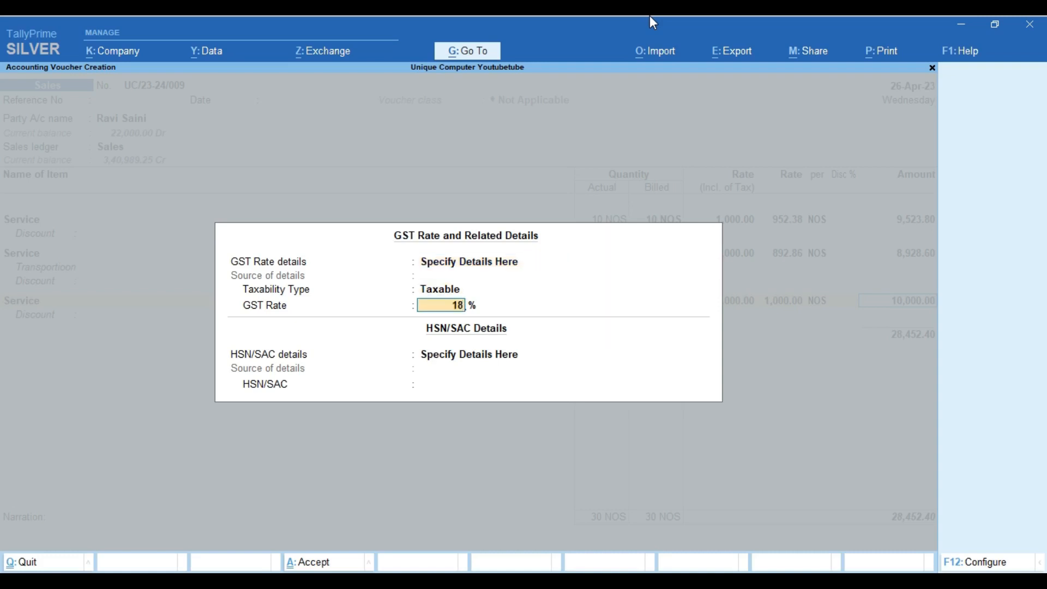
pyautogui.press('Return')
pyautogui.press('Return')
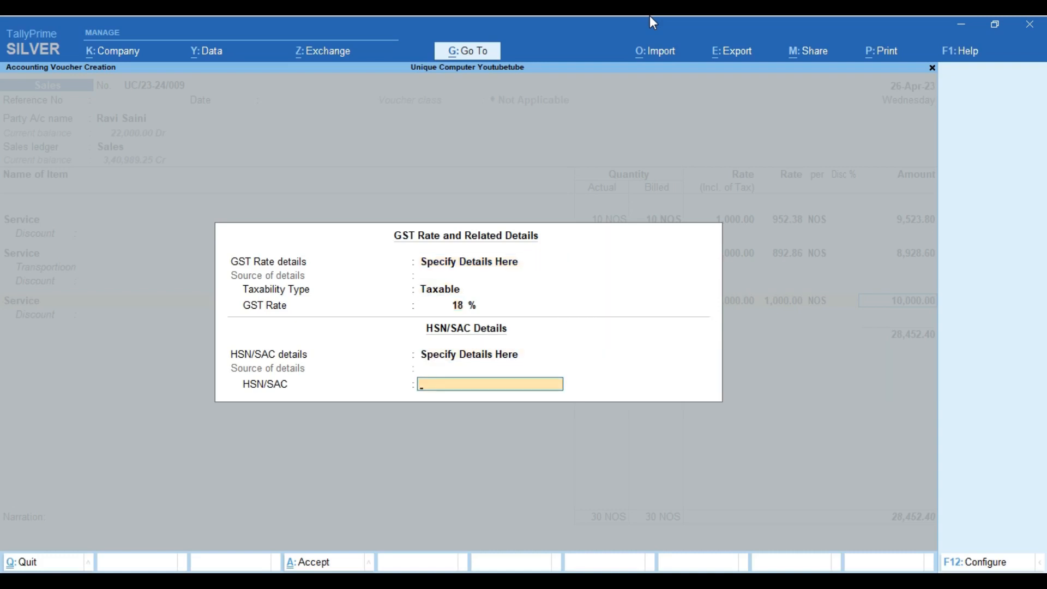
pyautogui.write('9983')
pyautogui.press('Return')
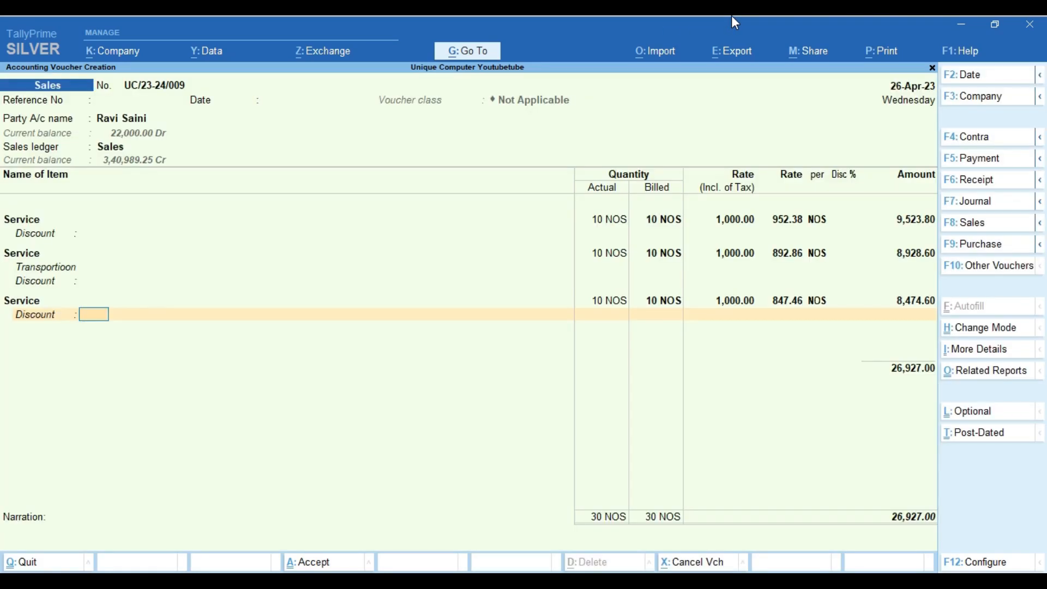
# Step: Skip the third line's discount, end the item list and add the CGST, SGST and Round Off ledgers
pyautogui.press('Return')
pyautogui.press('Return')
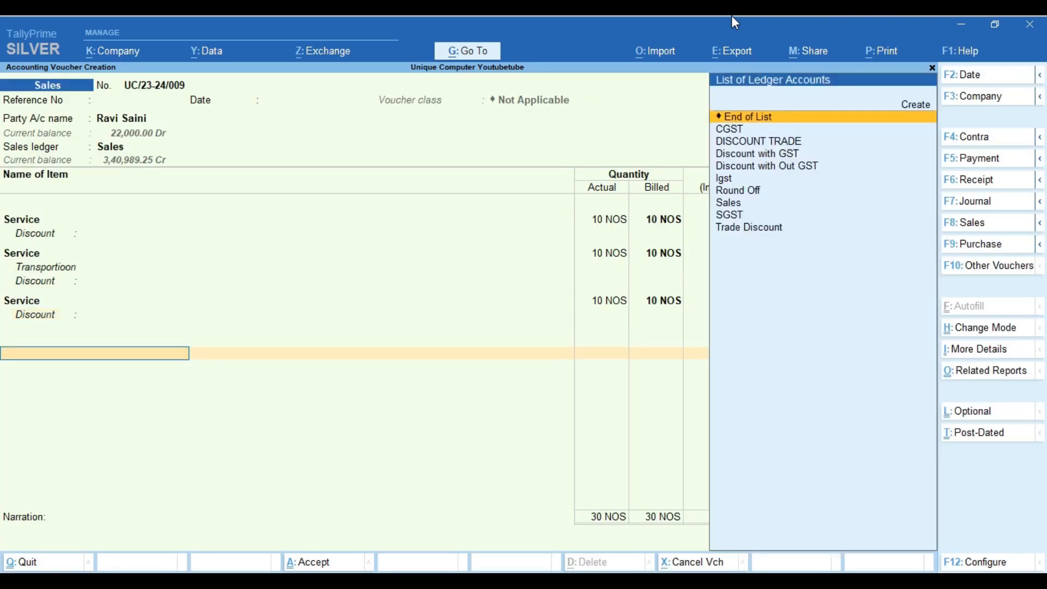
pyautogui.write('cg')
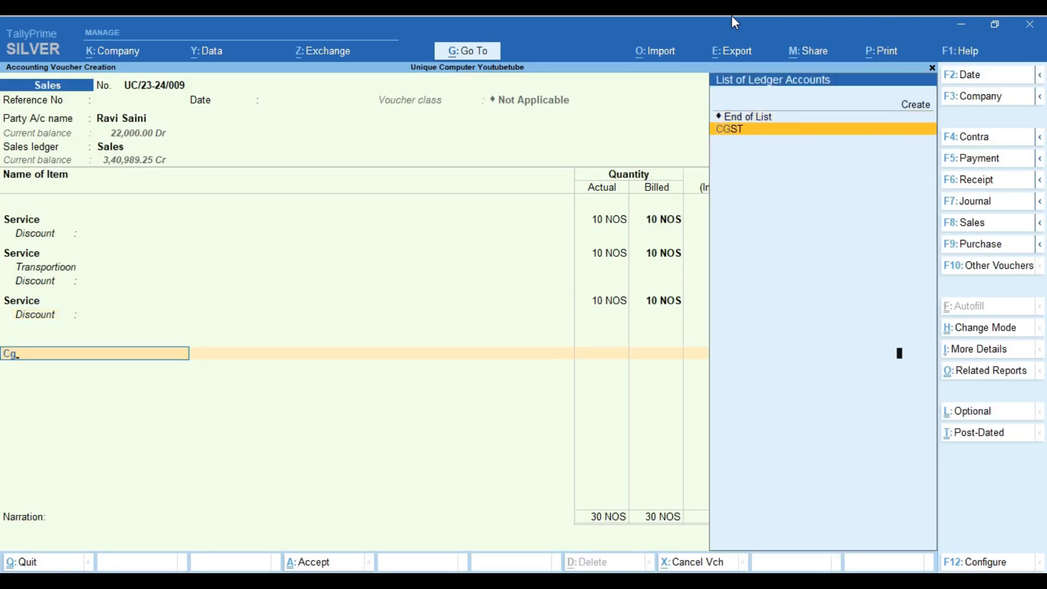
pyautogui.press('Return')
pyautogui.write('Sg')
pyautogui.press('Return')
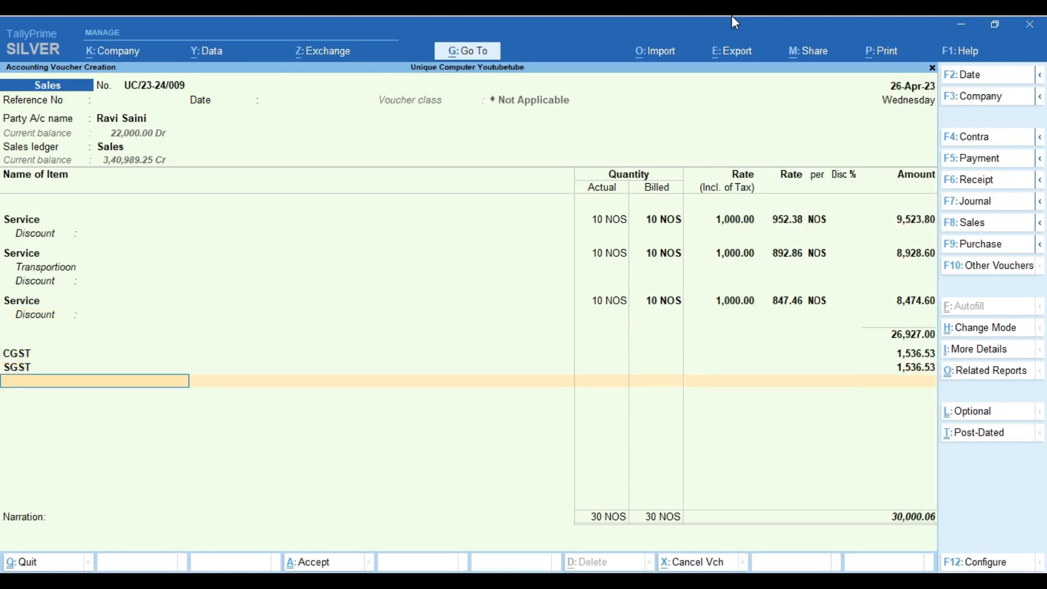
pyautogui.write('r')
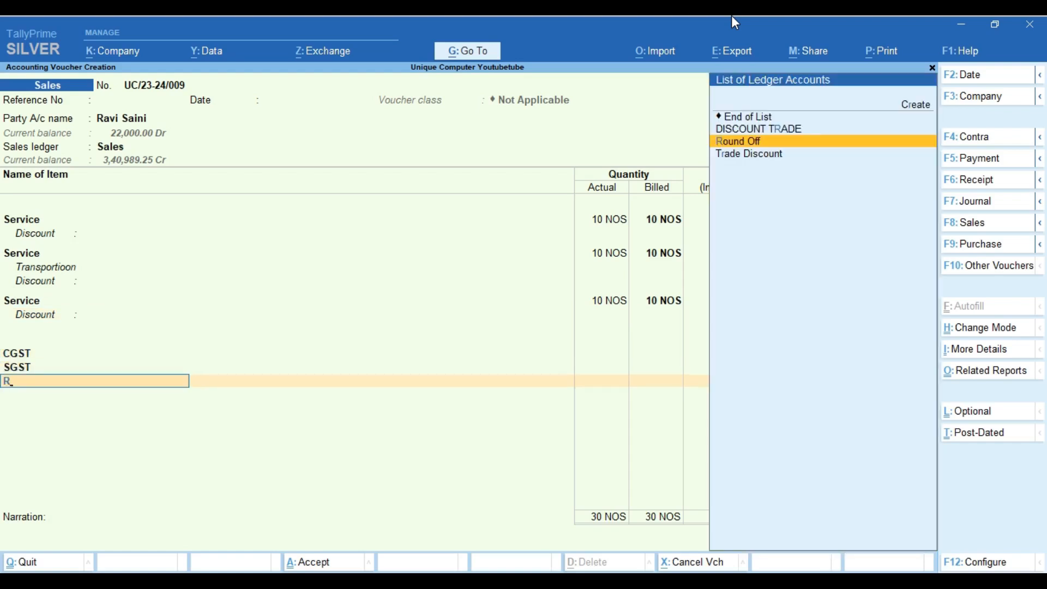
pyautogui.press('Return')
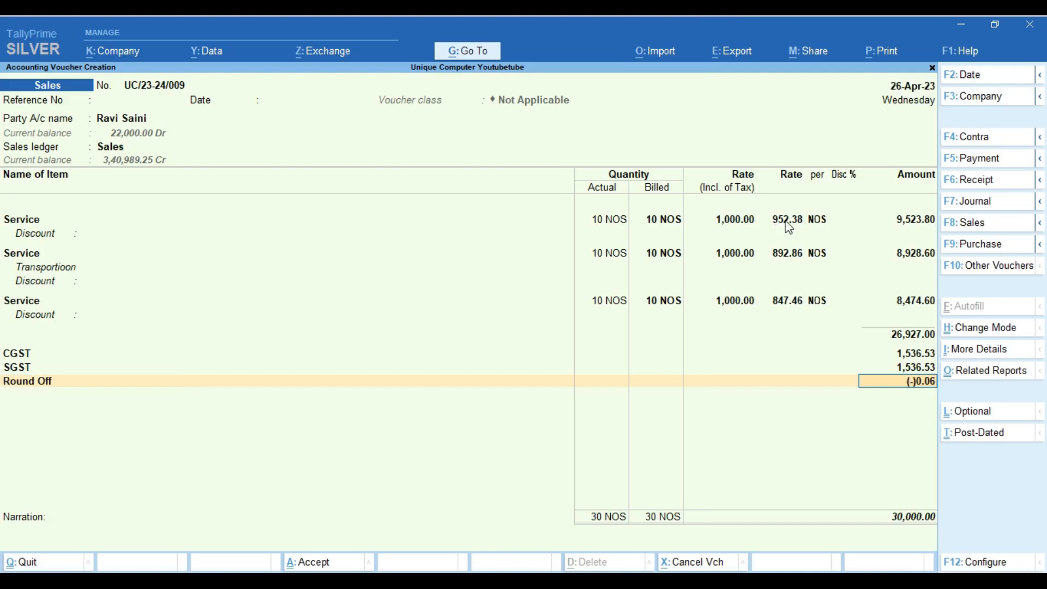
# Step: Examine the voucher's GST - Tax Analysis in detailed form, checking each Service line's HSN/SAC code and tax rates, and return to the voucher
pyautogui.click(974, 374)
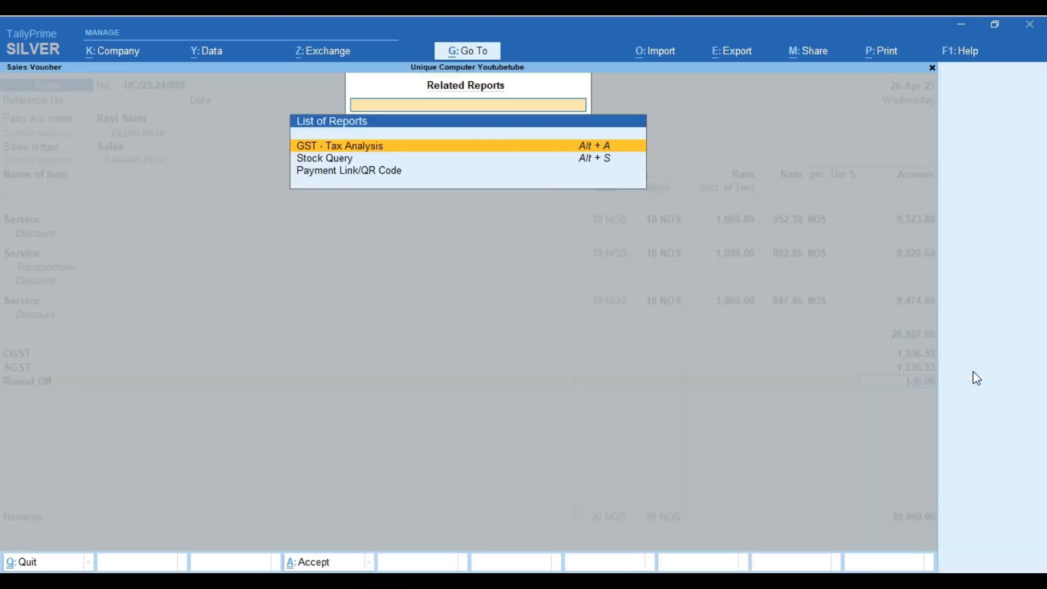
pyautogui.press('Return')
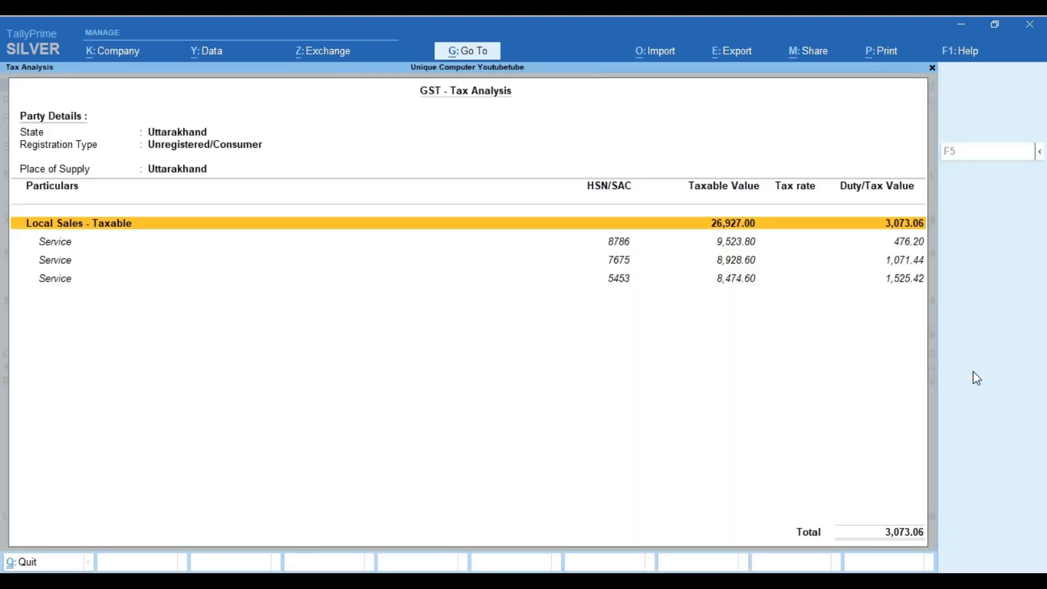
pyautogui.click(1039, 152)
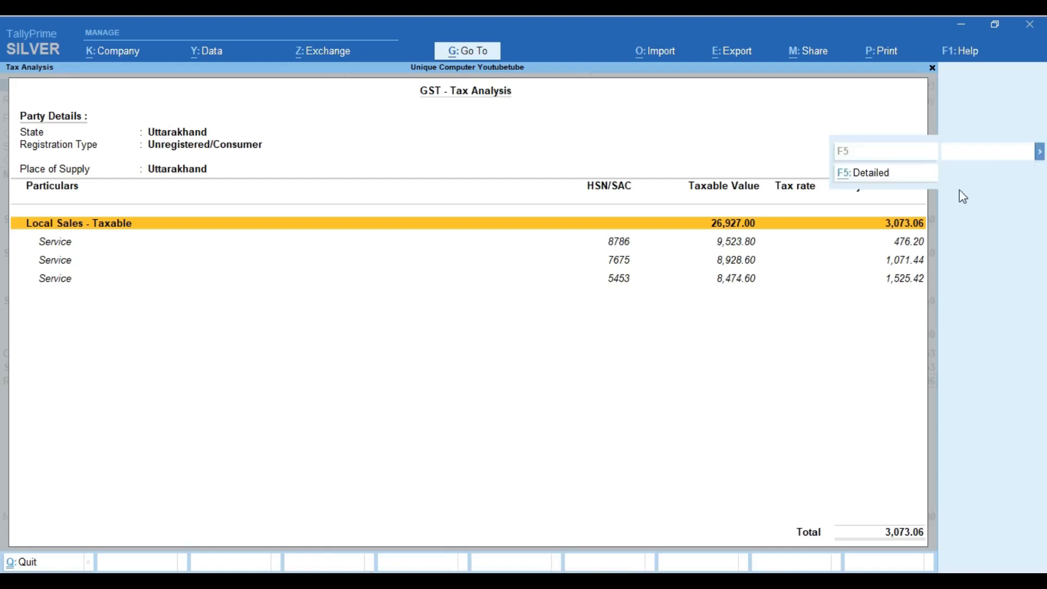
pyautogui.click(867, 174)
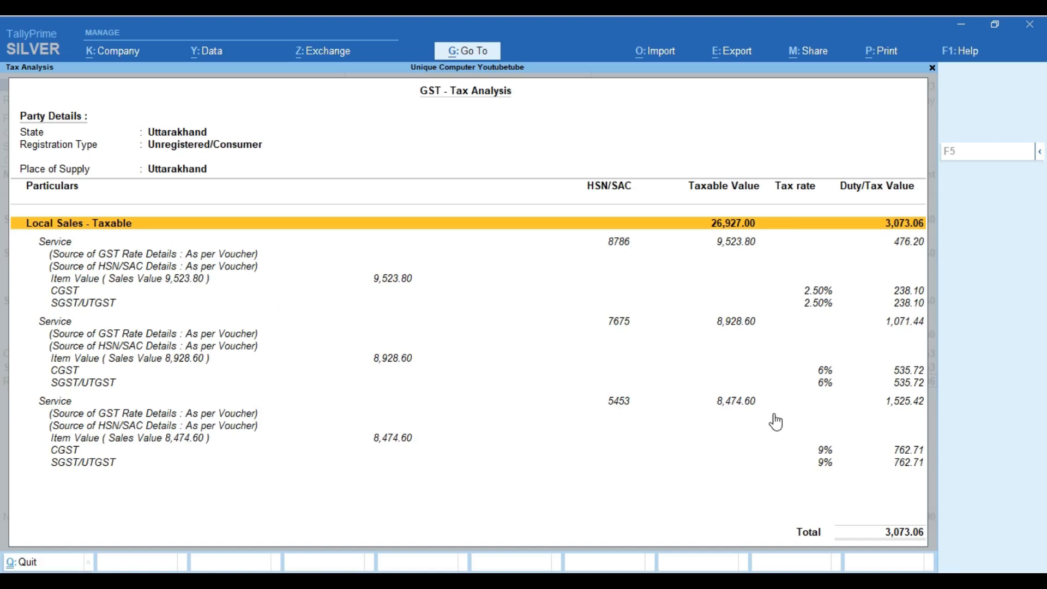
pyautogui.scroll(-6, 791, 330)
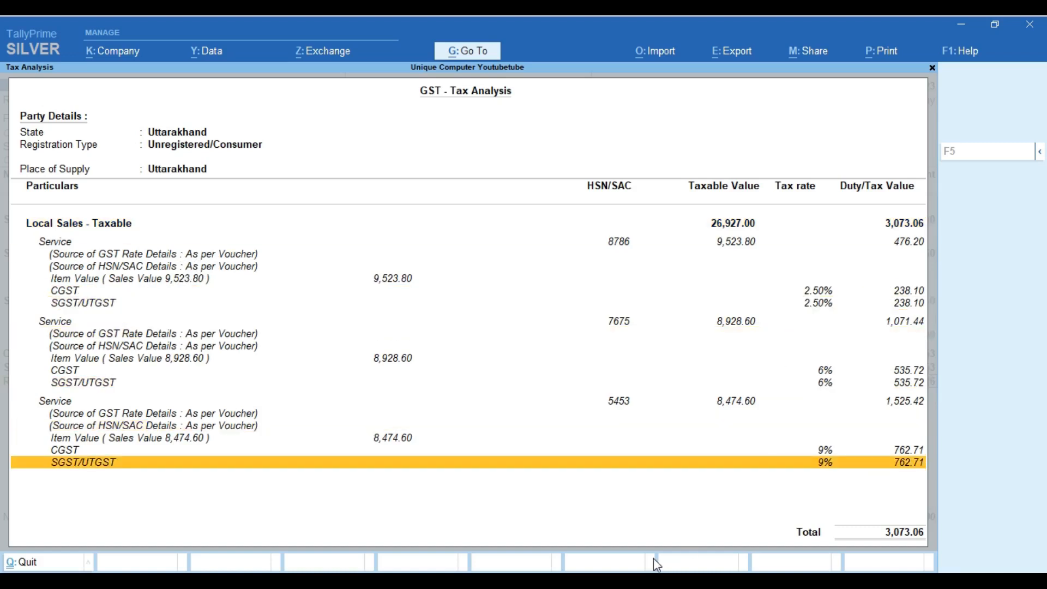
pyautogui.press('Escape')
# Step: Accept the Round Off amount, save the sales voucher without a narration and decline generating a payment link/QR code
pyautogui.press('Return')
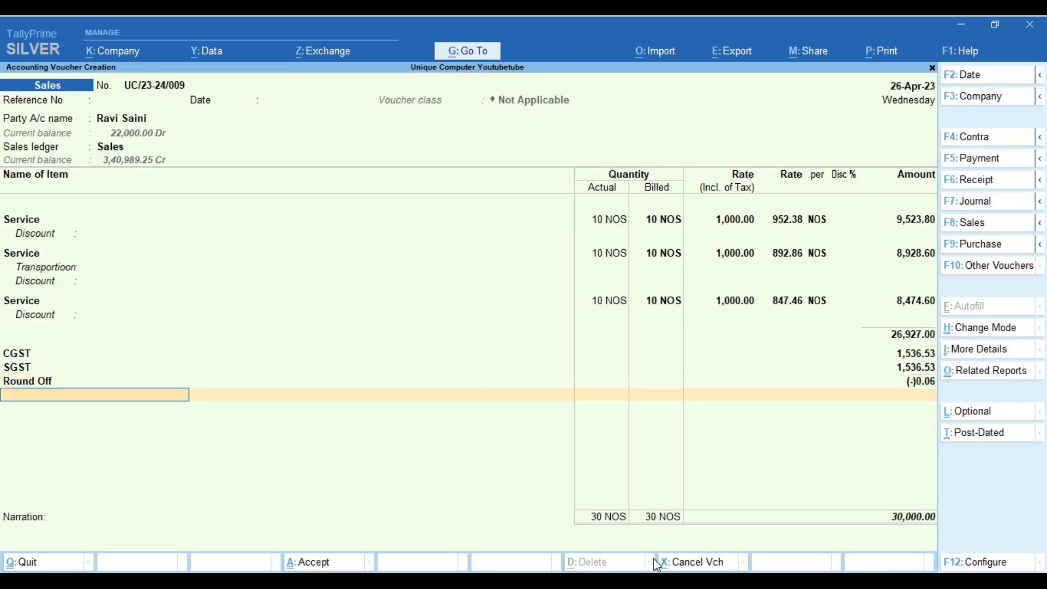
pyautogui.press('Return')
pyautogui.press('Return')
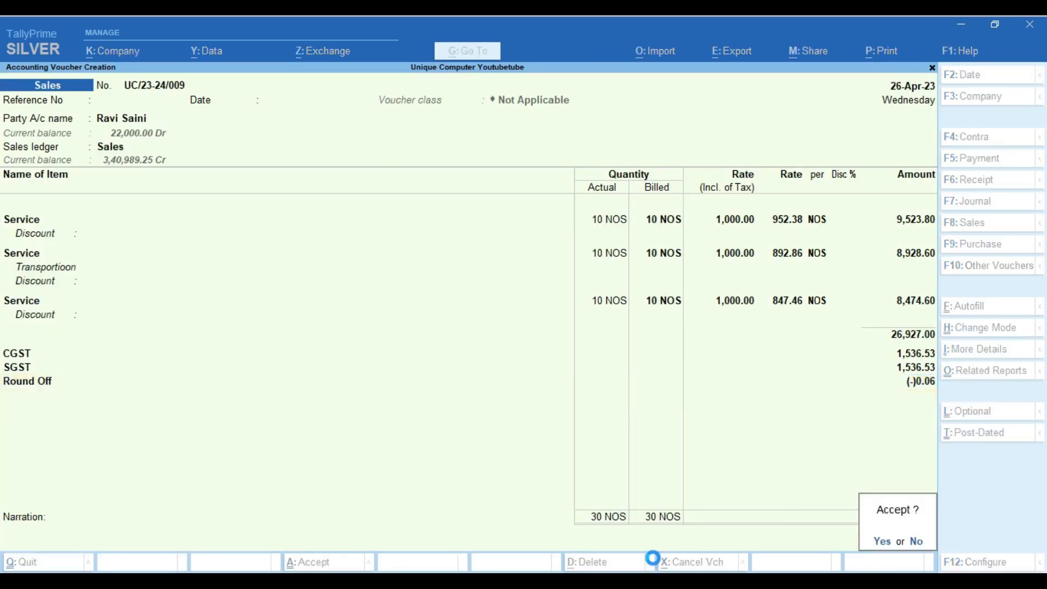
pyautogui.press('Return')
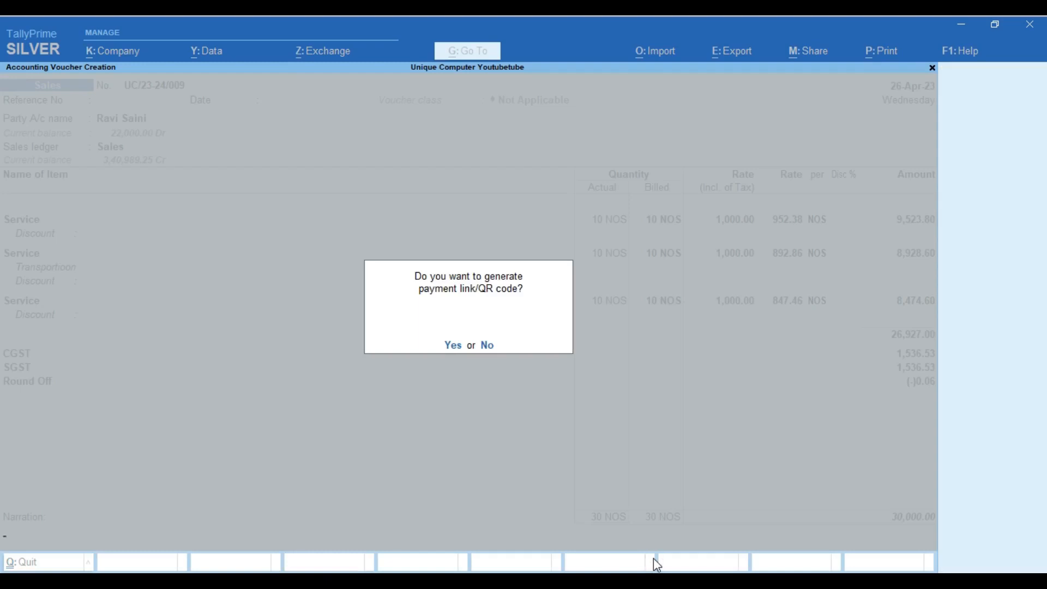
pyautogui.press('n')
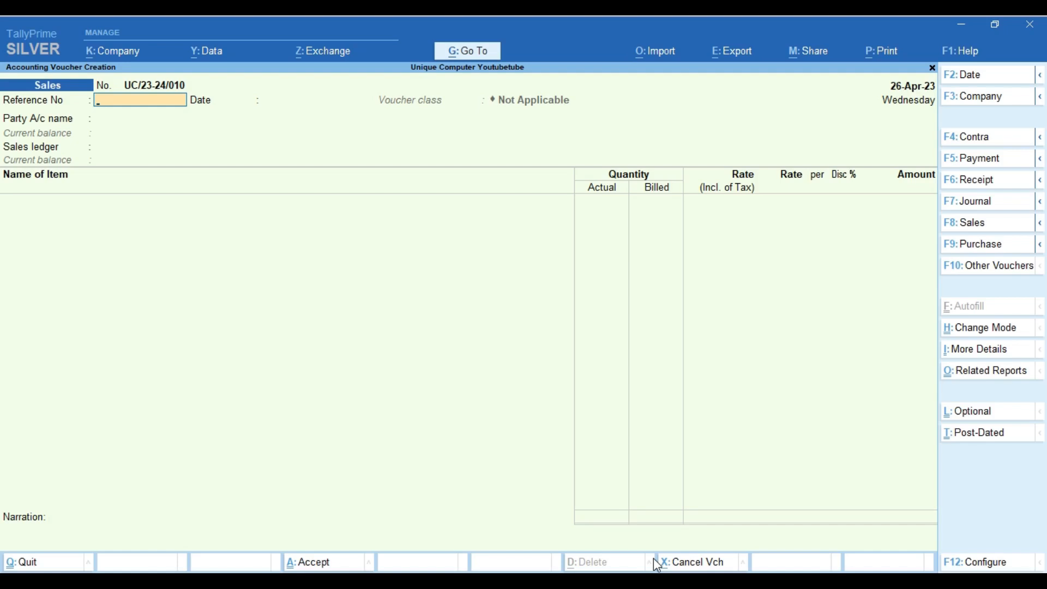
# Step: Leave the new sales voucher's reference number blank and select the party ledger listed directly below NATIONAL EQUIPMENTS
pyautogui.press('Return')
pyautogui.press('Return')
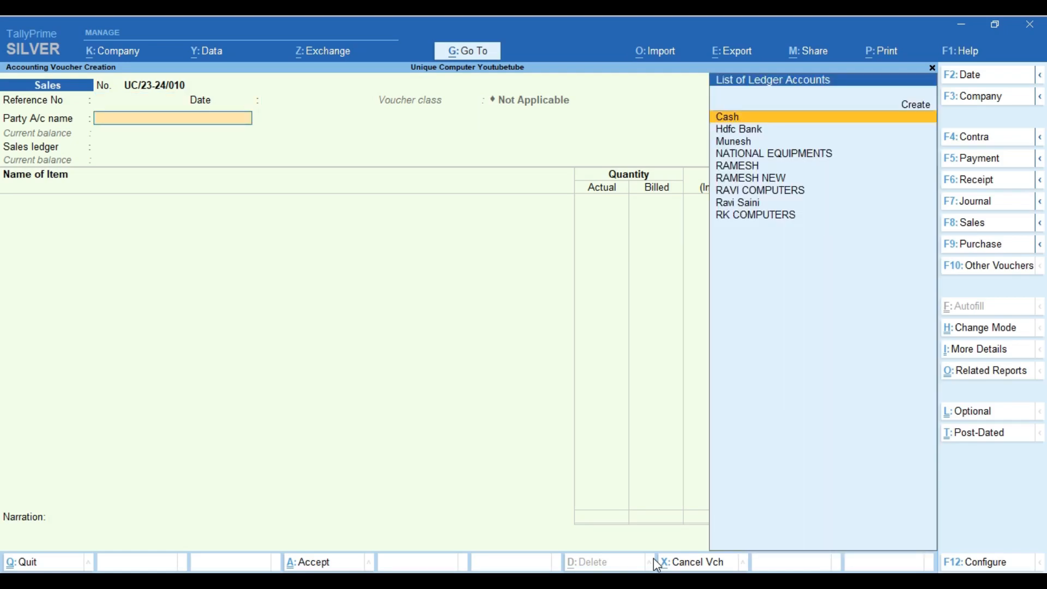
pyautogui.press('Down')
pyautogui.press('Down')
pyautogui.press('Down')
pyautogui.press('Down')
pyautogui.press('Return')
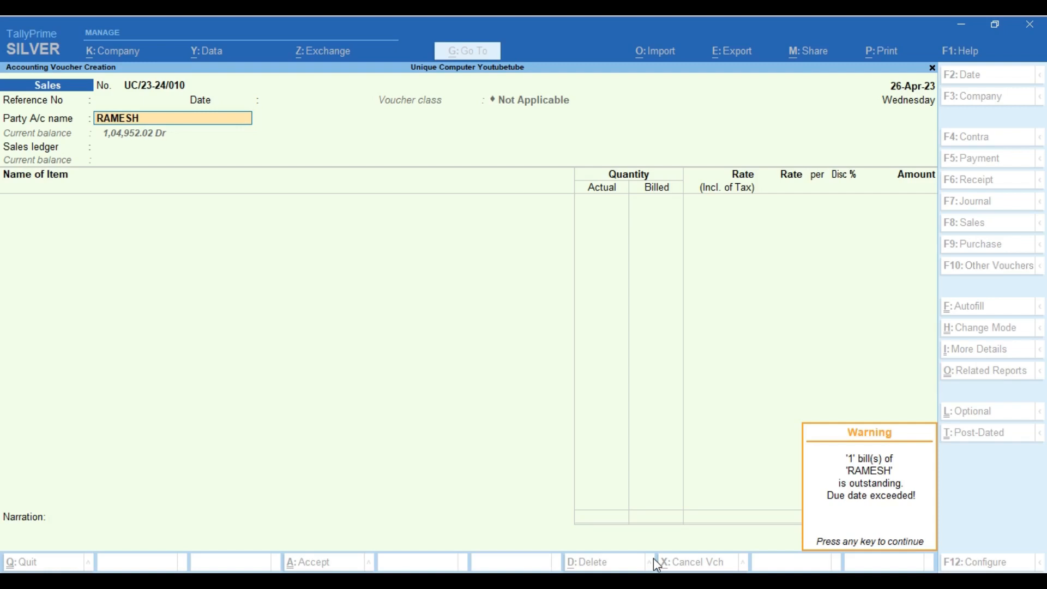
pyautogui.press('Return')
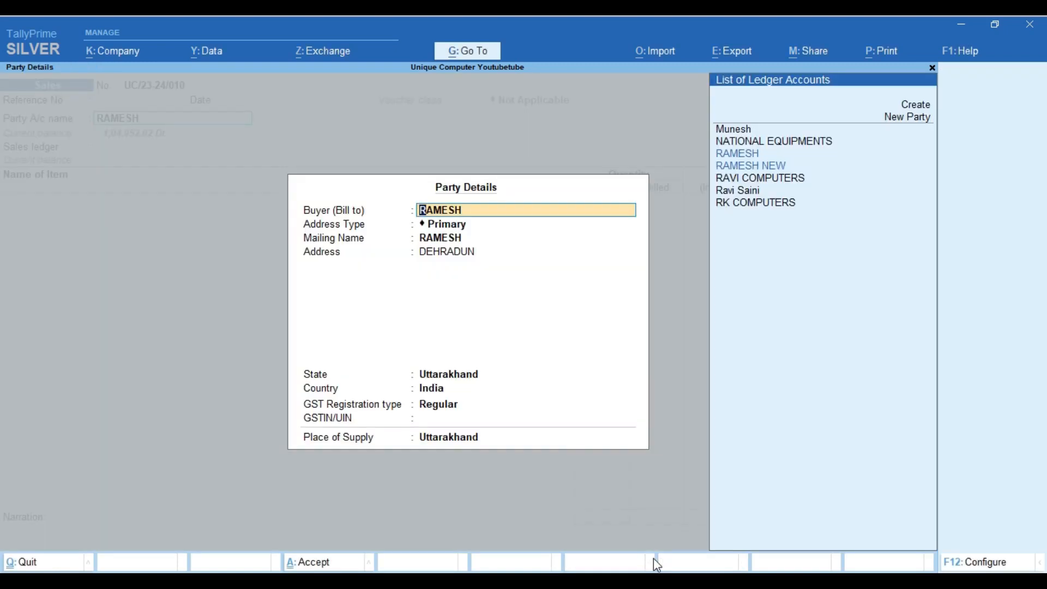
# Step: Accept the party details with Uttarakhand as the place of supply and use the Sales ledger
pyautogui.press('Return')
pyautogui.press('Return')
pyautogui.press('Return')
pyautogui.press('Return')
pyautogui.press('Return')
pyautogui.press('Return')
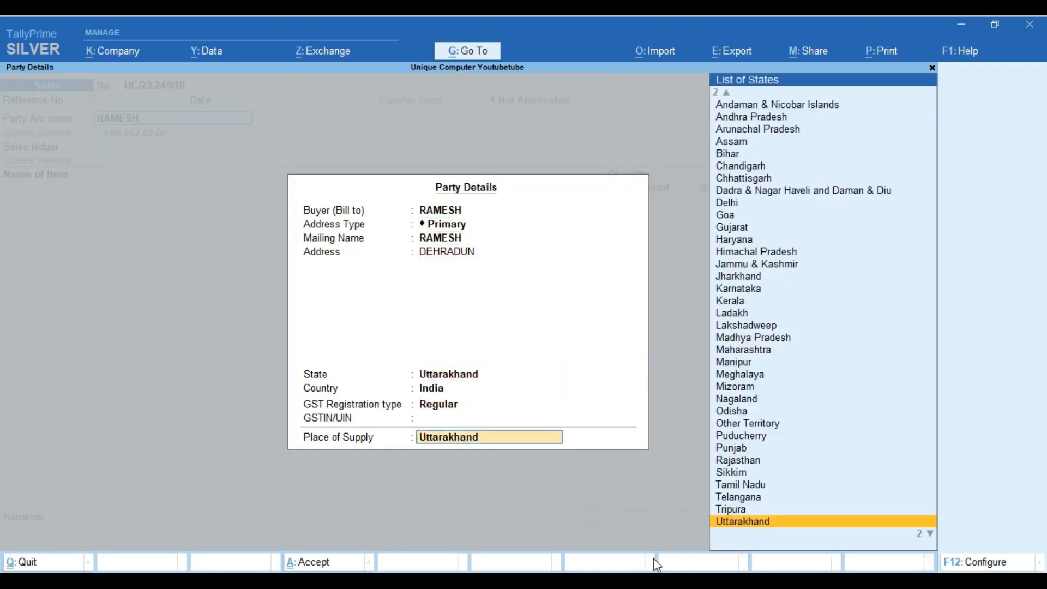
pyautogui.press('Return')
pyautogui.press('Return')
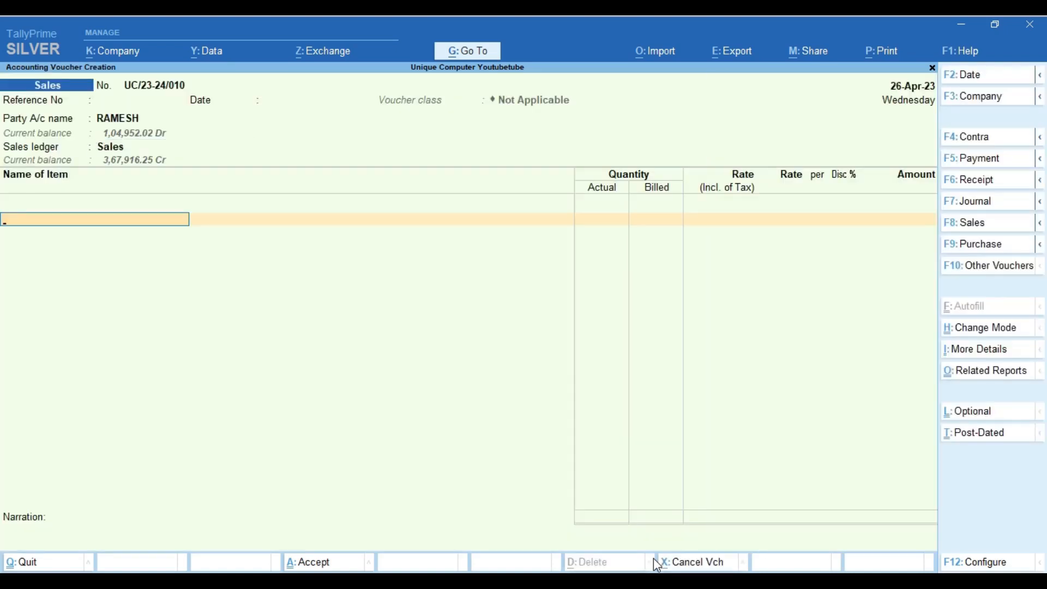
# Step: Select MOTHERBOARD as the voucher's item, checking the HSN/SAC and GST details in its stock item master and quitting the master without saving
pyautogui.write('moth')
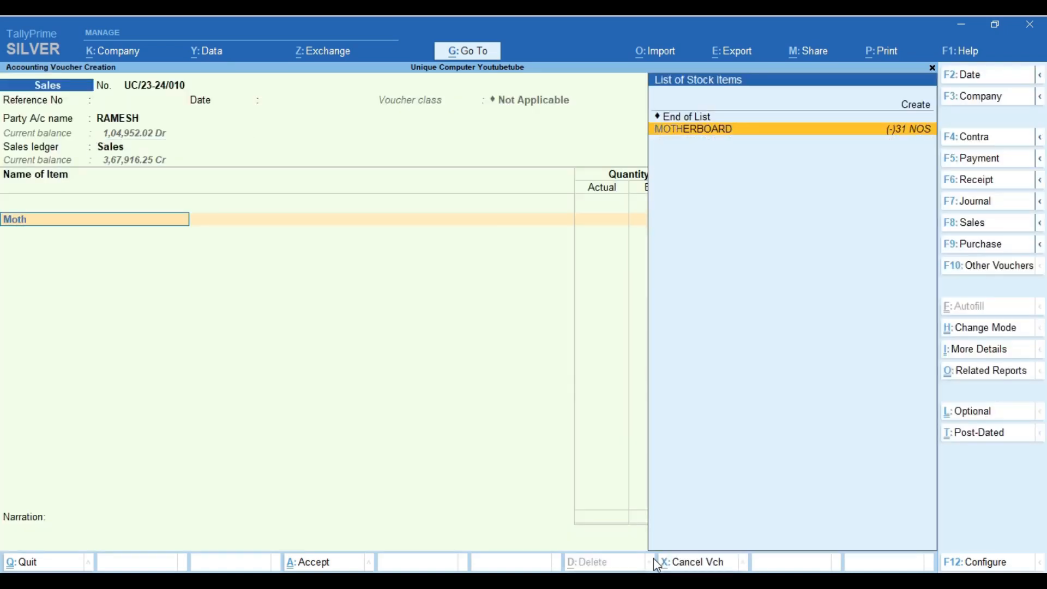
pyautogui.press('Return')
pyautogui.press('Escape')
pyautogui.hotkey('ctrl', 'Return')
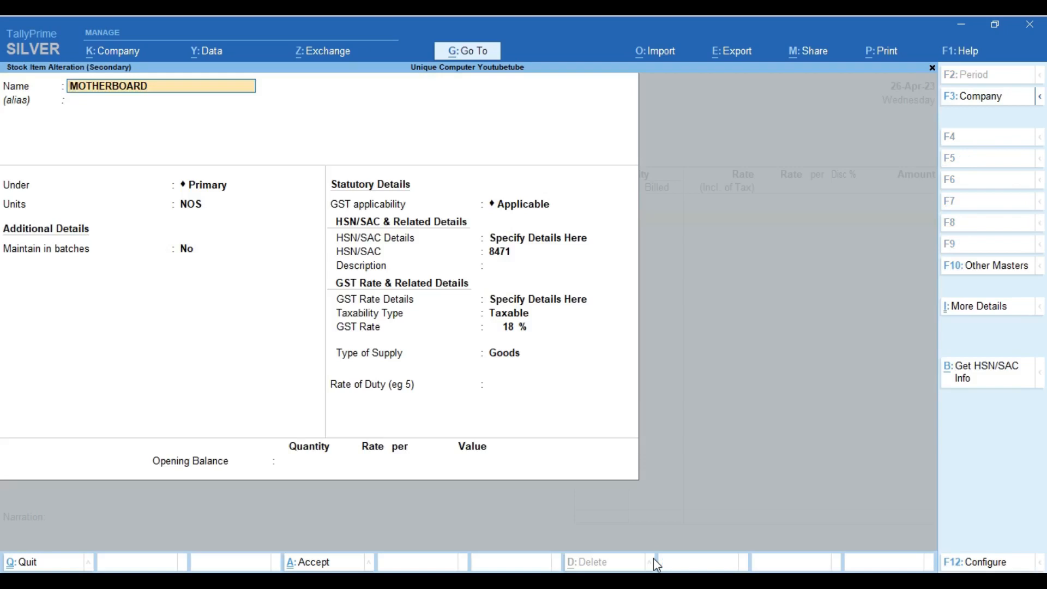
pyautogui.press('BackSpace')
pyautogui.press('Escape')
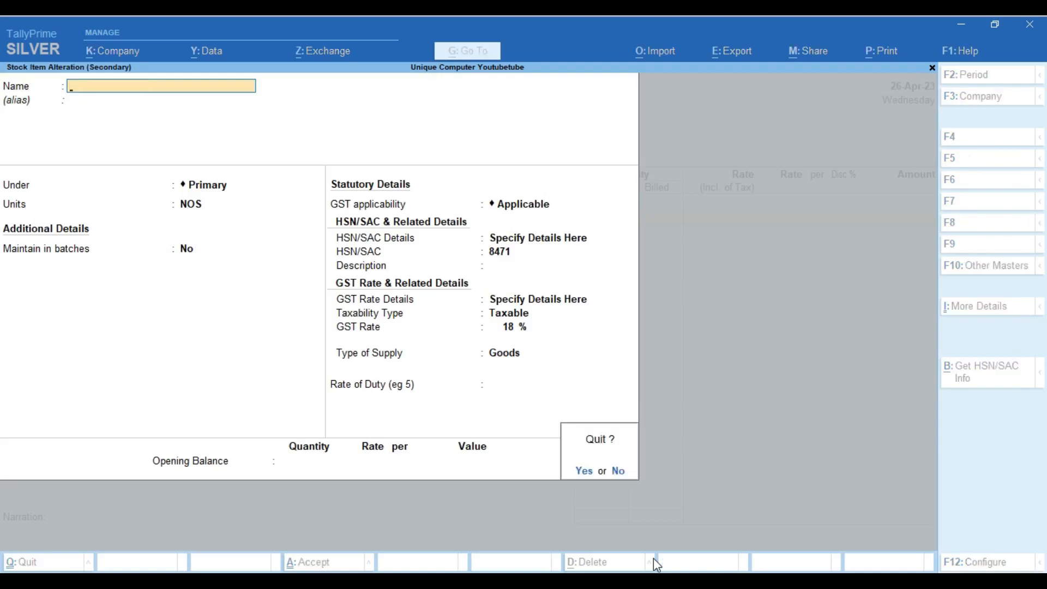
pyautogui.press('y')
pyautogui.press('Return')
pyautogui.press('Return')
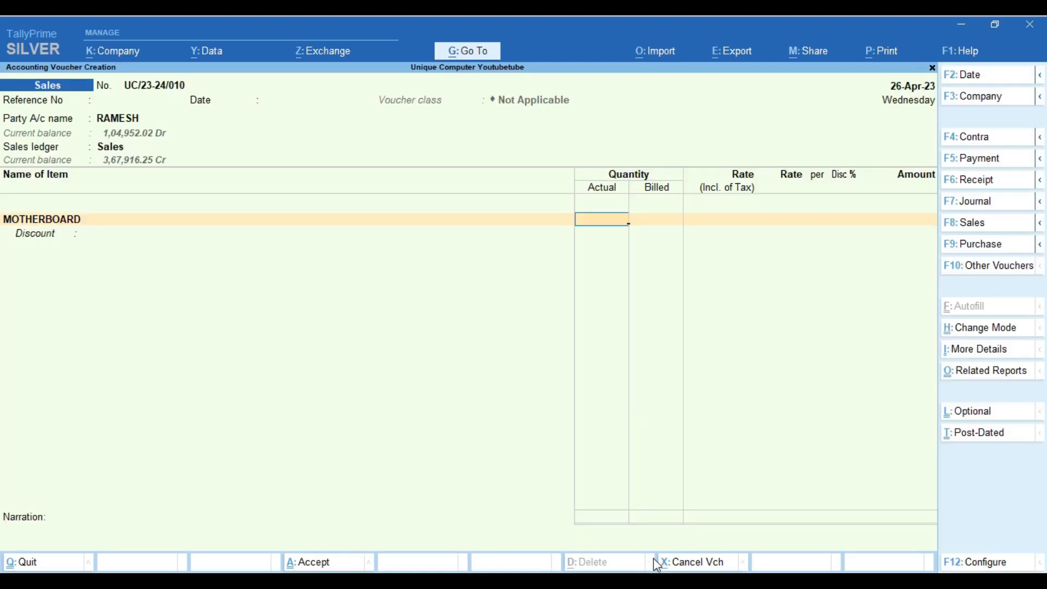
# Step: Set the MOTHERBOARD line's actual and billed quantity to 1 NOS
pyautogui.write('1')
pyautogui.press('Return')
pyautogui.press('Return')
pyautogui.press('Return')
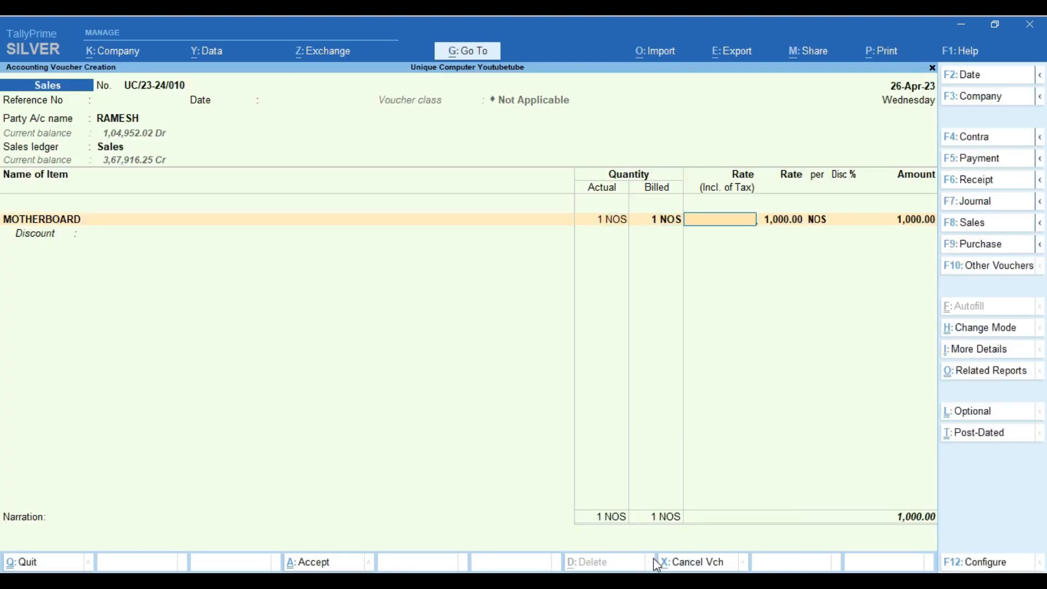
# Step: Set the MOTHERBOARD line's tax-inclusive rate to 1,000 and complete the line without a discount
pyautogui.press('Return')
pyautogui.press('Return')
pyautogui.press('Return')
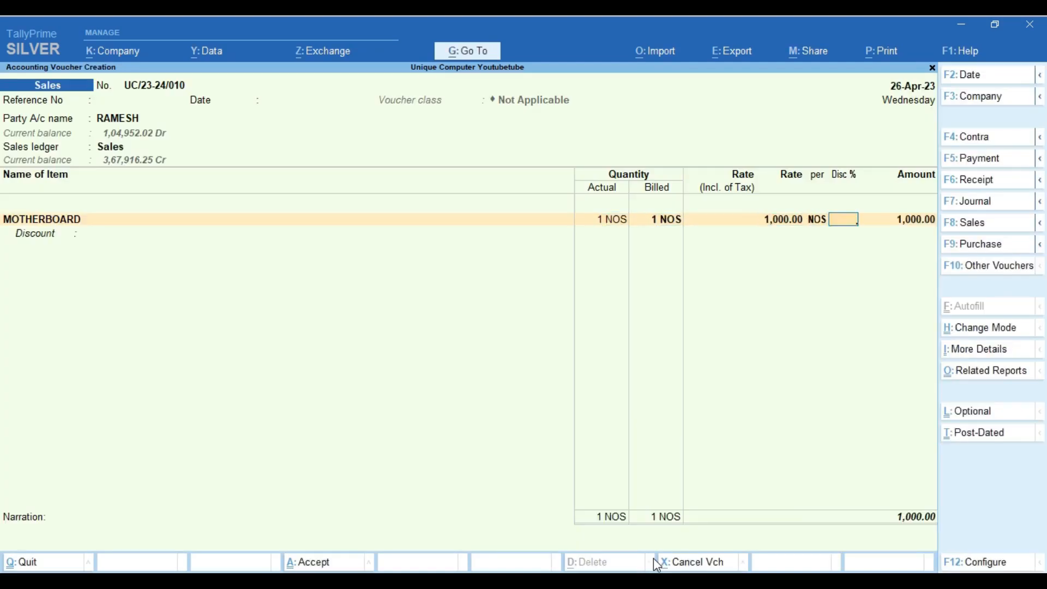
pyautogui.press('BackSpace')
pyautogui.press('BackSpace')
pyautogui.press('BackSpace')
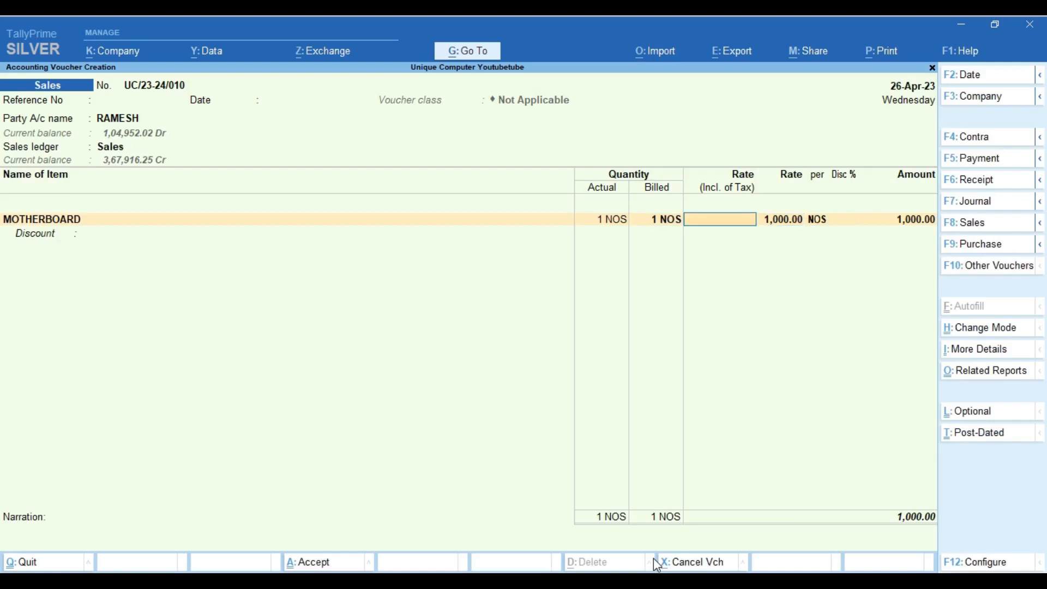
pyautogui.write('1000')
pyautogui.press('Return')
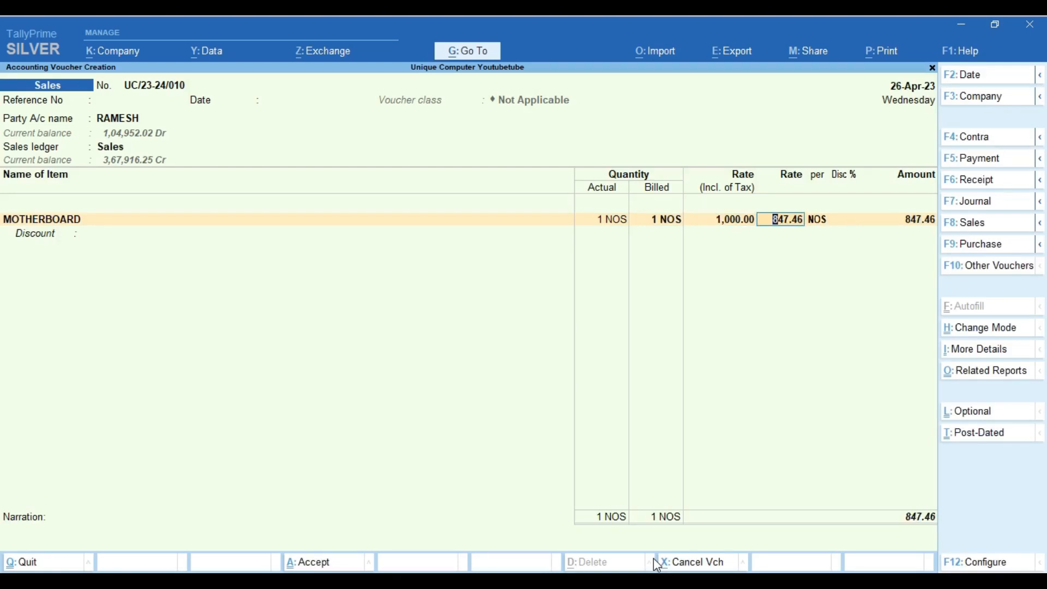
pyautogui.press('Return')
pyautogui.press('Return')
pyautogui.press('Return')
pyautogui.press('Return')
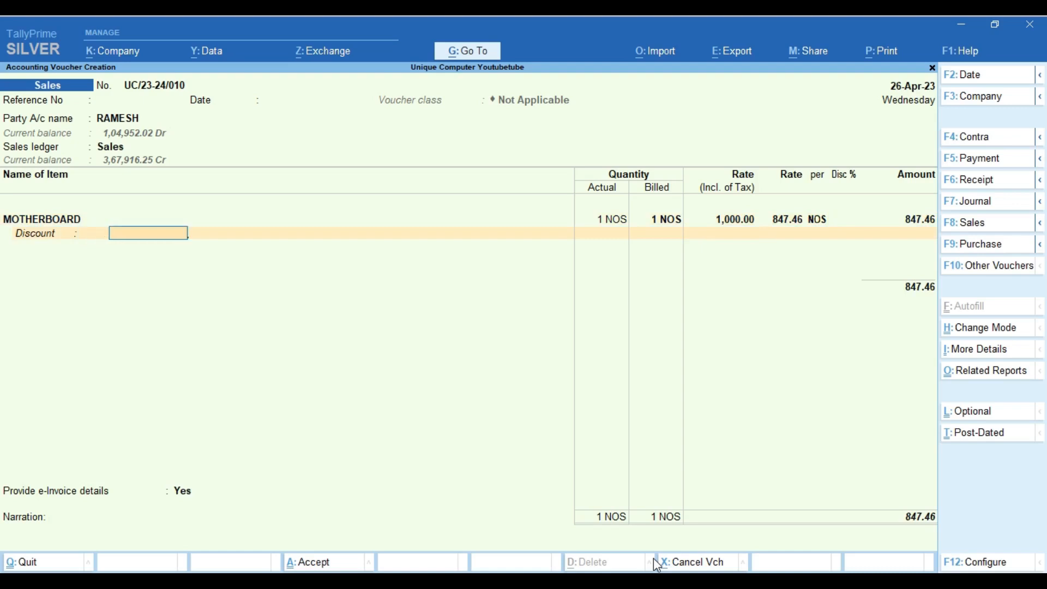
pyautogui.press('Return')
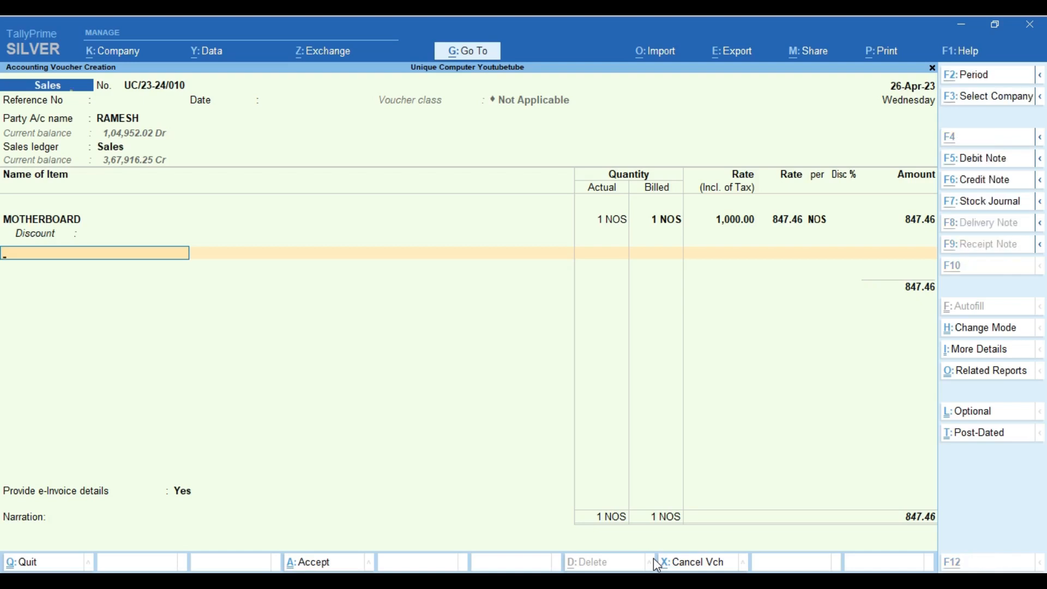
# Step: Try to create a new stock item named Atta from the voucher's second item line
pyautogui.hotkey('alt', 'c')
pyautogui.write('Atta')
pyautogui.press('Return')
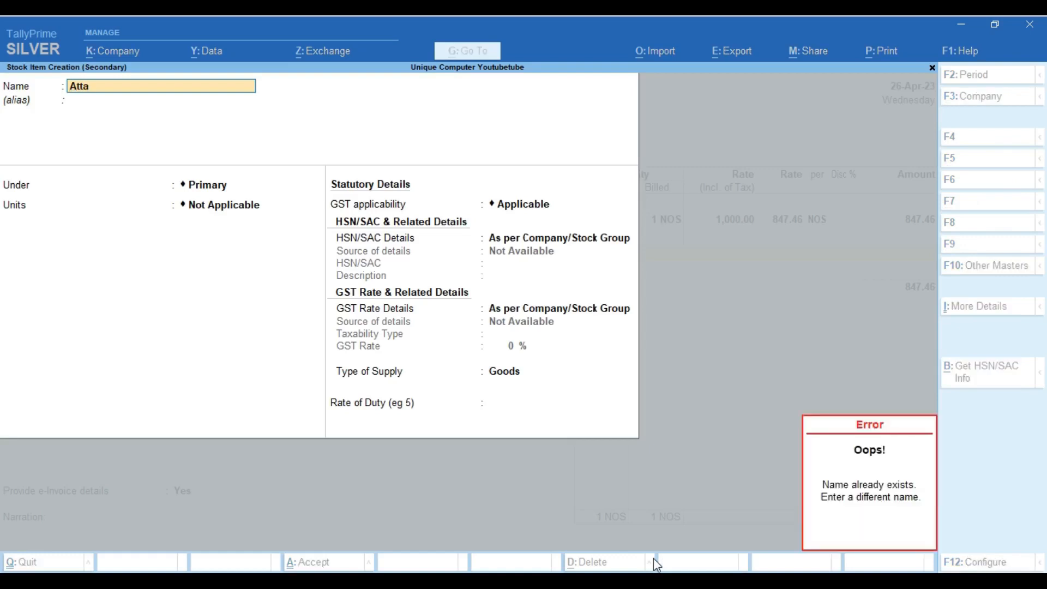
pyautogui.press('Escape')
pyautogui.press('Escape')
pyautogui.press('Escape')
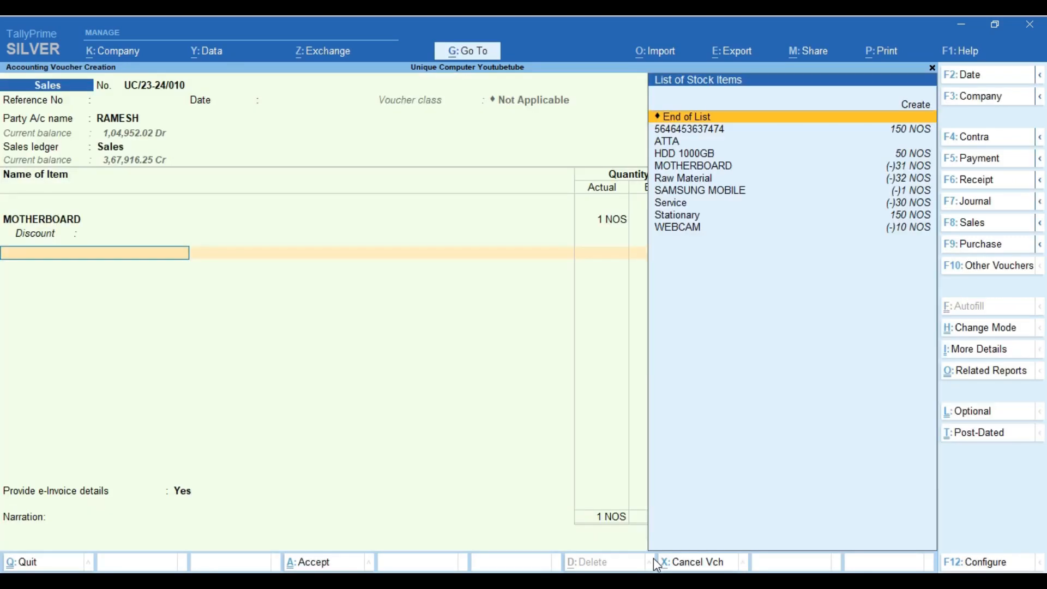
# Step: Select the existing ATTA item for the second line and open its stock item master for alteration
pyautogui.write('a')
pyautogui.press('Return')
pyautogui.press('Return')
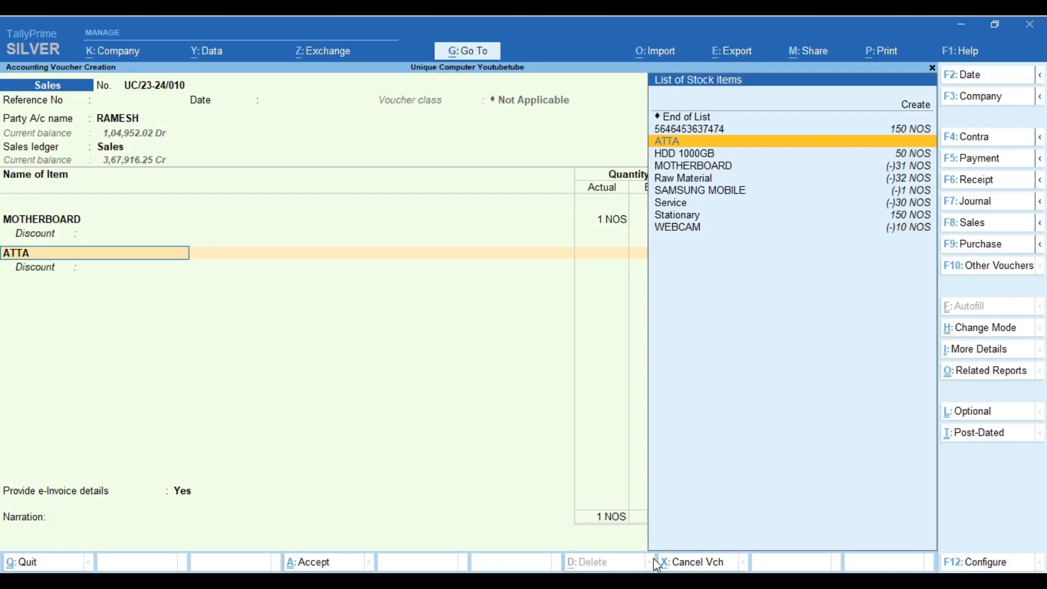
pyautogui.hotkey('ctrl', 'Return')
# Step: Check ATTA's units, HSN/SAC details, taxability type and type of supply, and accept the master without changes
pyautogui.press('Return')
pyautogui.press('Return')
pyautogui.press('Return')
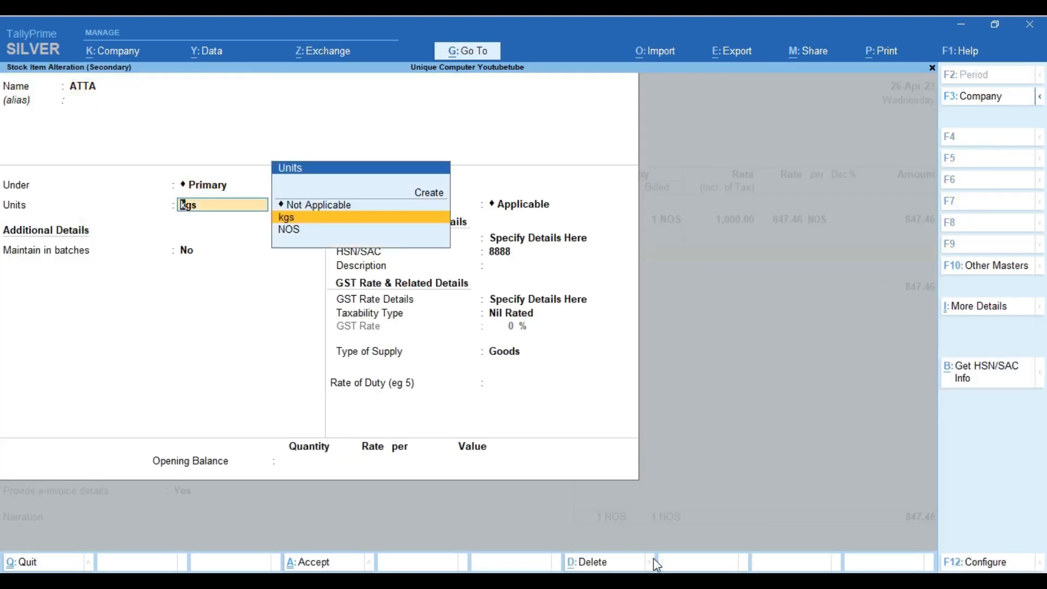
pyautogui.press('Return')
pyautogui.press('Return')
pyautogui.press('Return')
pyautogui.press('Return')
pyautogui.press('Return')
pyautogui.press('Return')
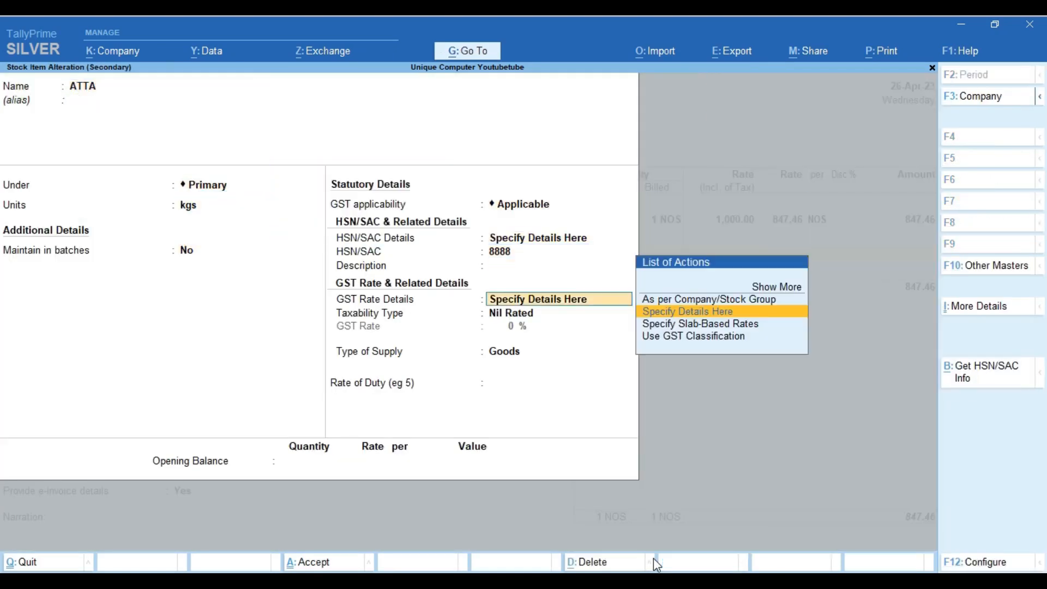
pyautogui.press('Return')
pyautogui.press('Return')
pyautogui.press('Return')
pyautogui.press('Return')
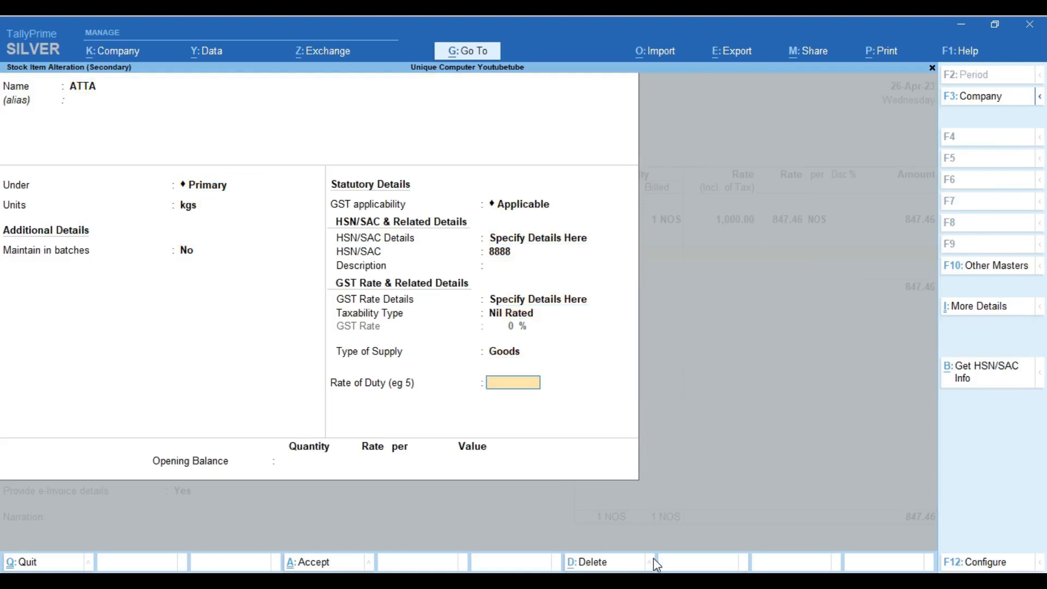
pyautogui.press('Return')
pyautogui.press('Return')
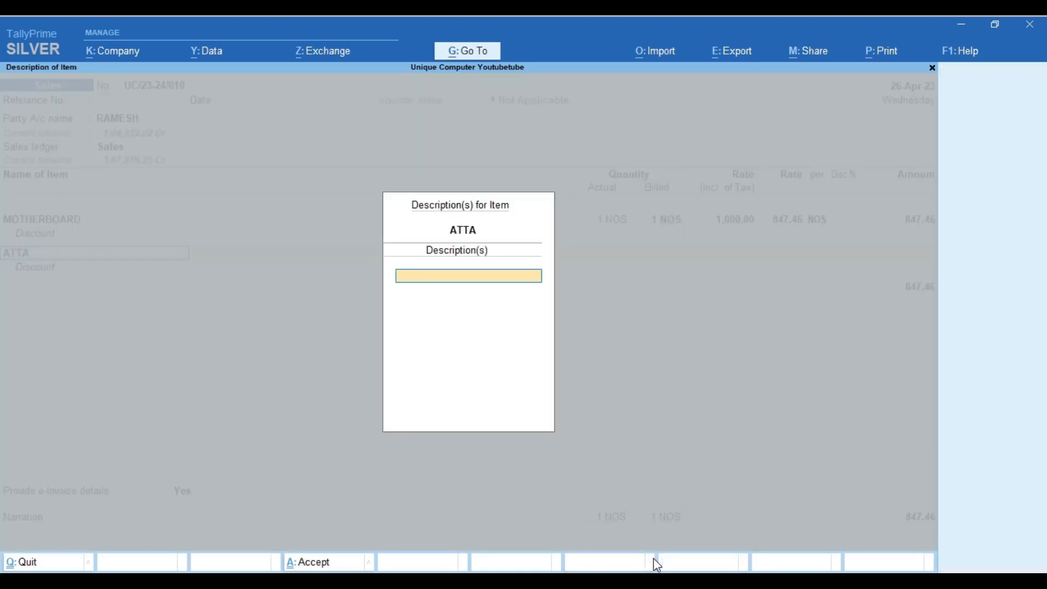
# Step: Complete the ATTA line with no description, a quantity of 1 kgs, a tax-inclusive rate of 1,000 and no discount
pyautogui.press('Return')
pyautogui.write('1')
pyautogui.press('Return')
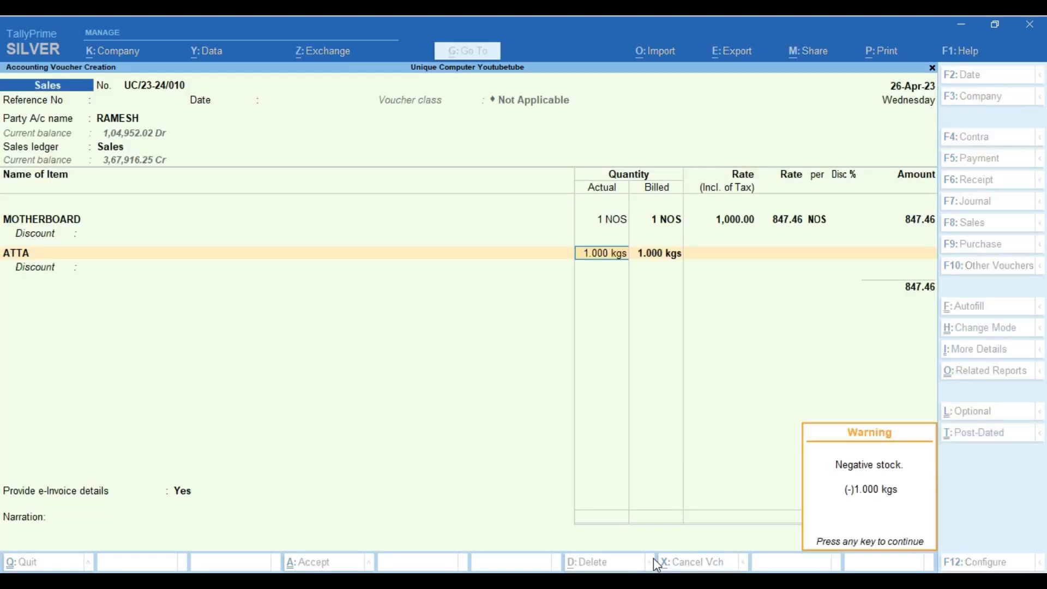
pyautogui.press('Return')
pyautogui.press('Return')
pyautogui.write('1000')
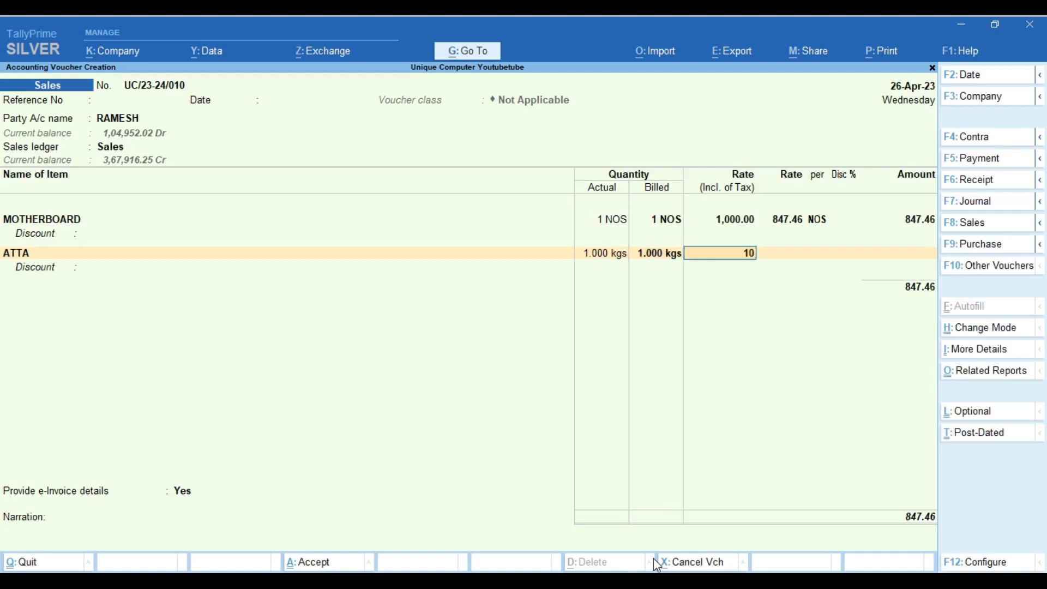
pyautogui.press('Return')
pyautogui.press('Return')
pyautogui.press('Return')
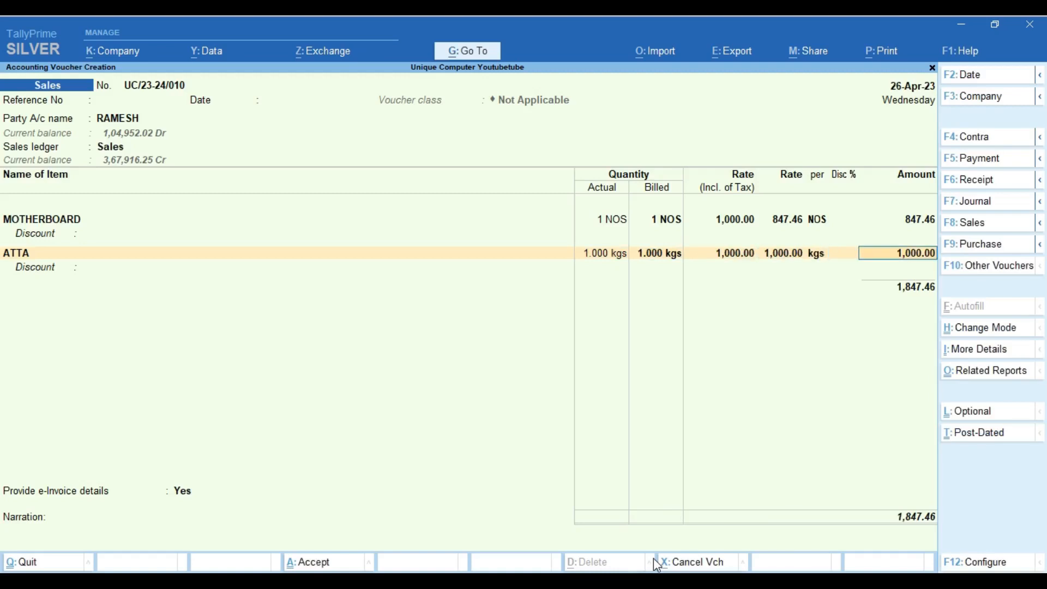
pyautogui.press('Return')
pyautogui.press('Return')
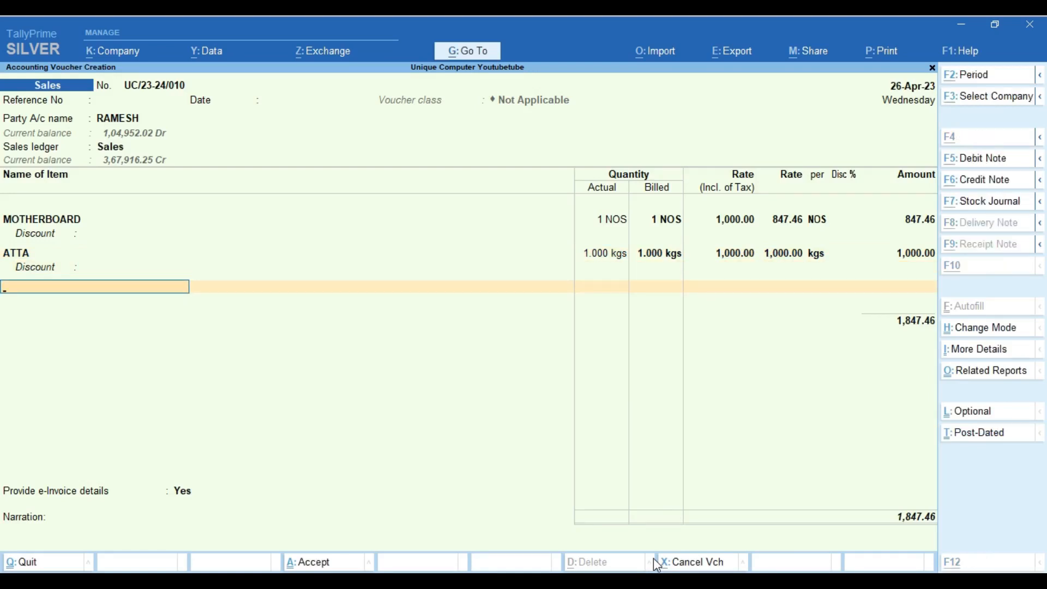
pyautogui.hotkey('alt', 'c')
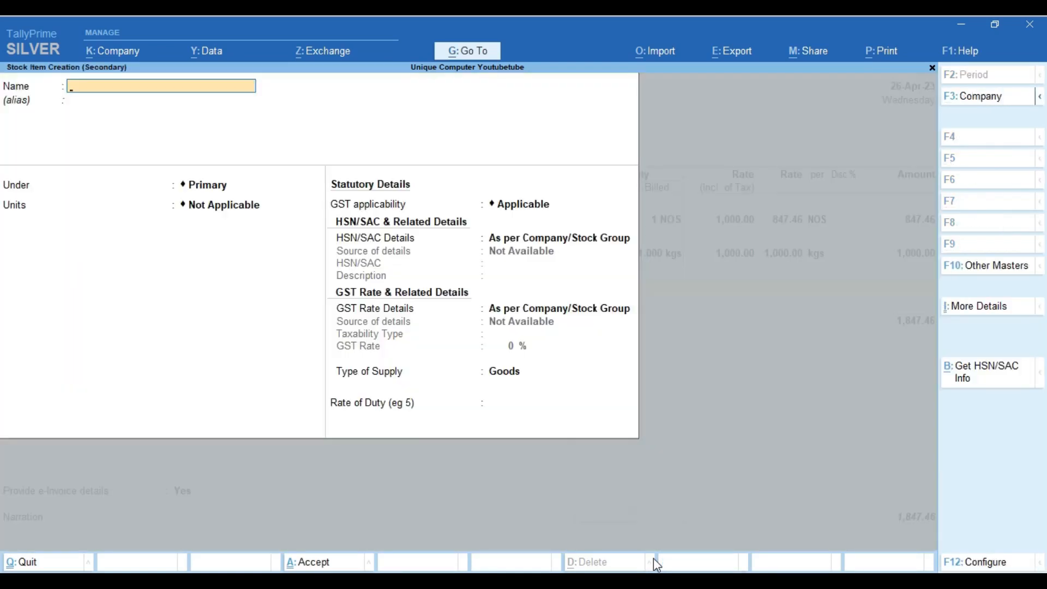
pyautogui.write('S')
pyautogui.press('BackSpace')
pyautogui.press('BackSpace')
pyautogui.press('Escape')
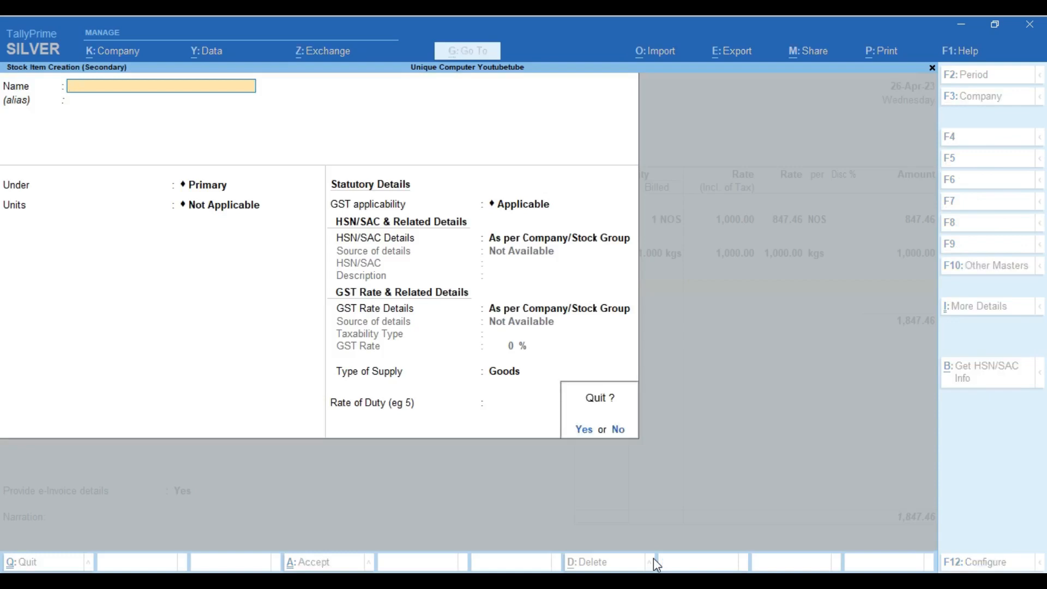
pyautogui.press('Return')
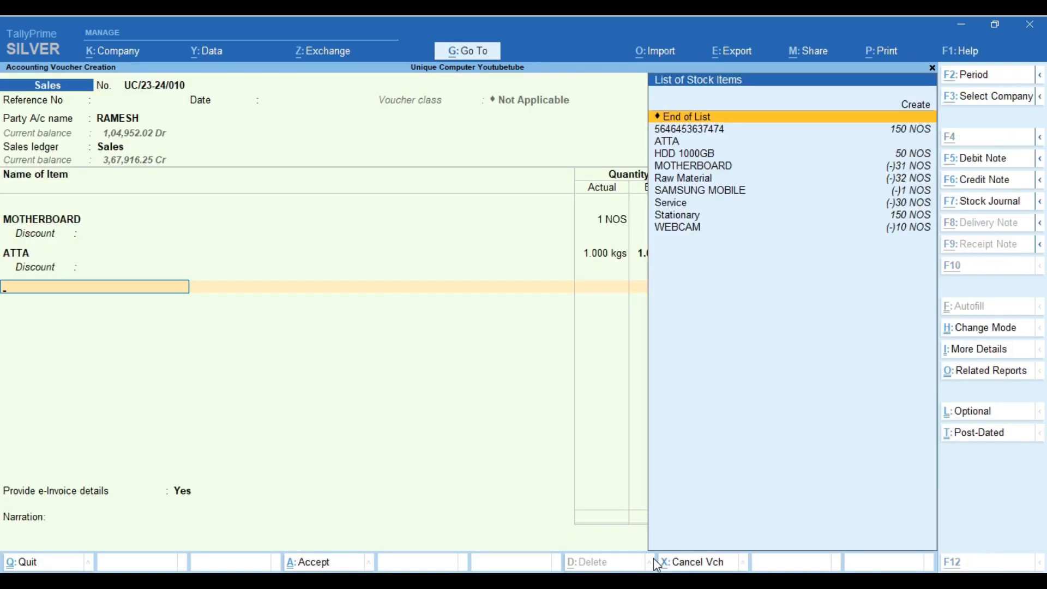
# Step: Start a new stock item named Paper under Primary with NOS as its unit and GST applicable
pyautogui.hotkey('alt', 'c')
pyautogui.write('Paper')
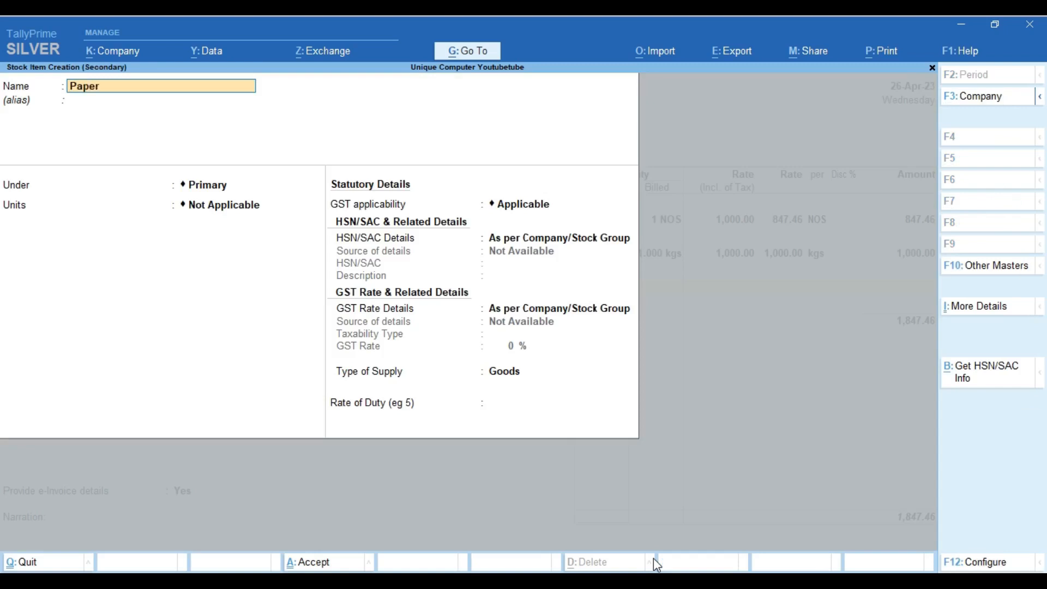
pyautogui.press('Return')
pyautogui.press('Return')
pyautogui.press('Down')
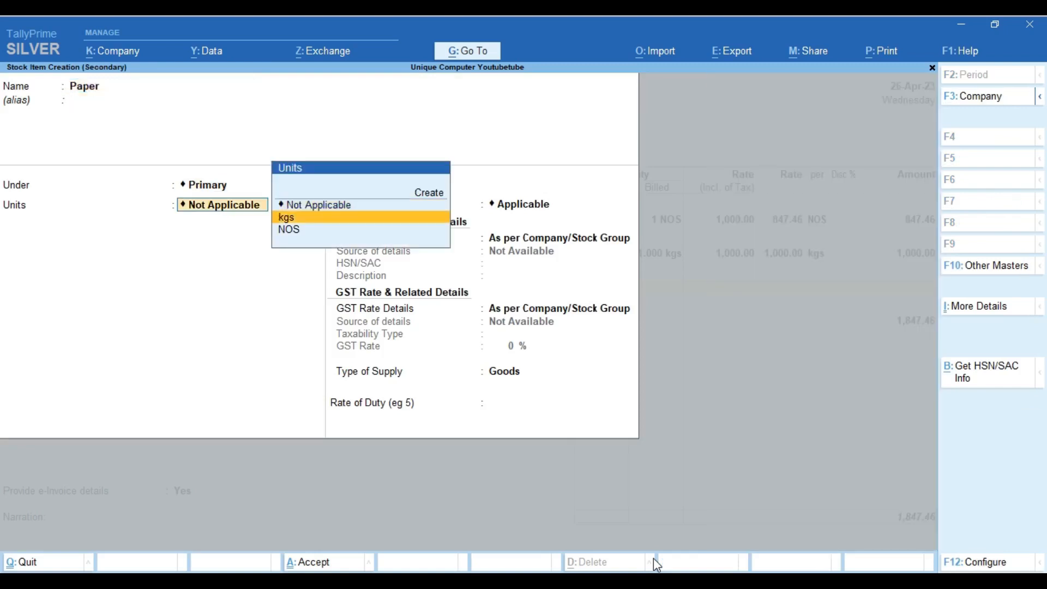
pyautogui.press('Down')
pyautogui.press('Return')
pyautogui.press('Return')
pyautogui.press('Return')
# Step: Specify the Paper item's HSN/SAC details directly in the master with code 7675 and no description
pyautogui.press('Down')
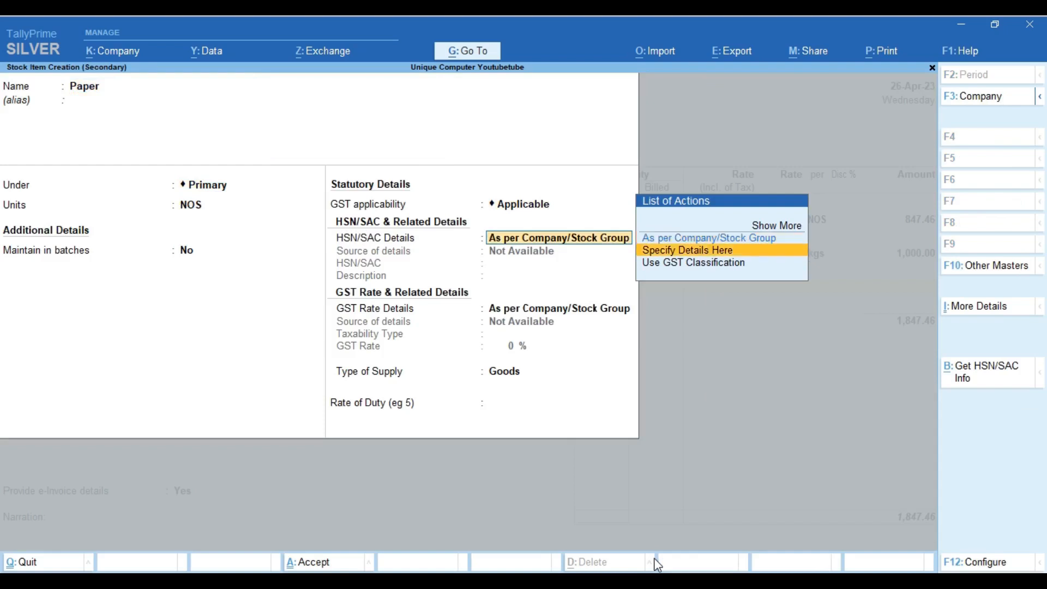
pyautogui.press('Return')
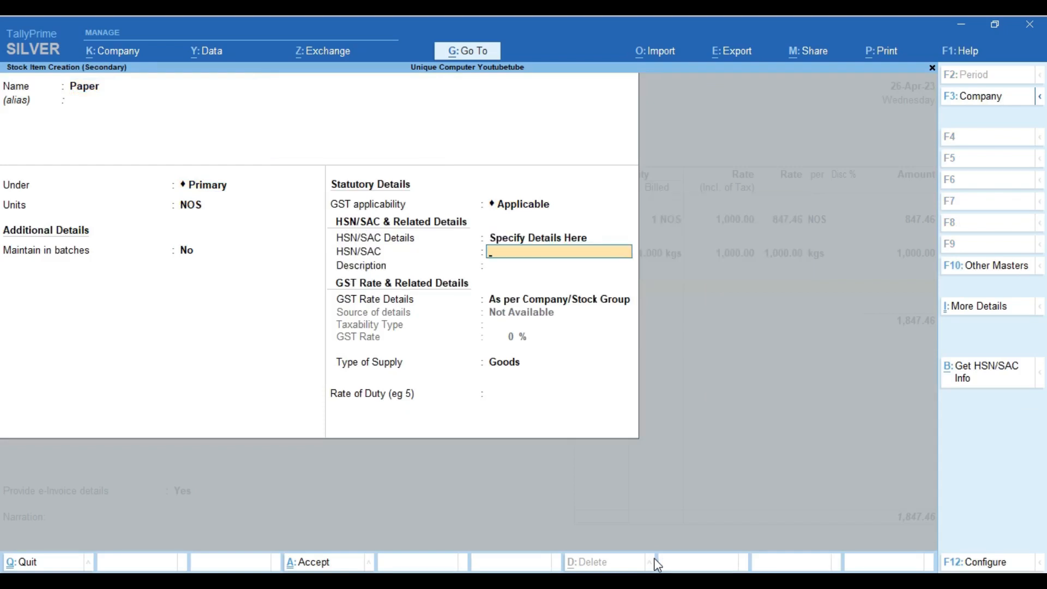
pyautogui.write('7675')
pyautogui.press('Return')
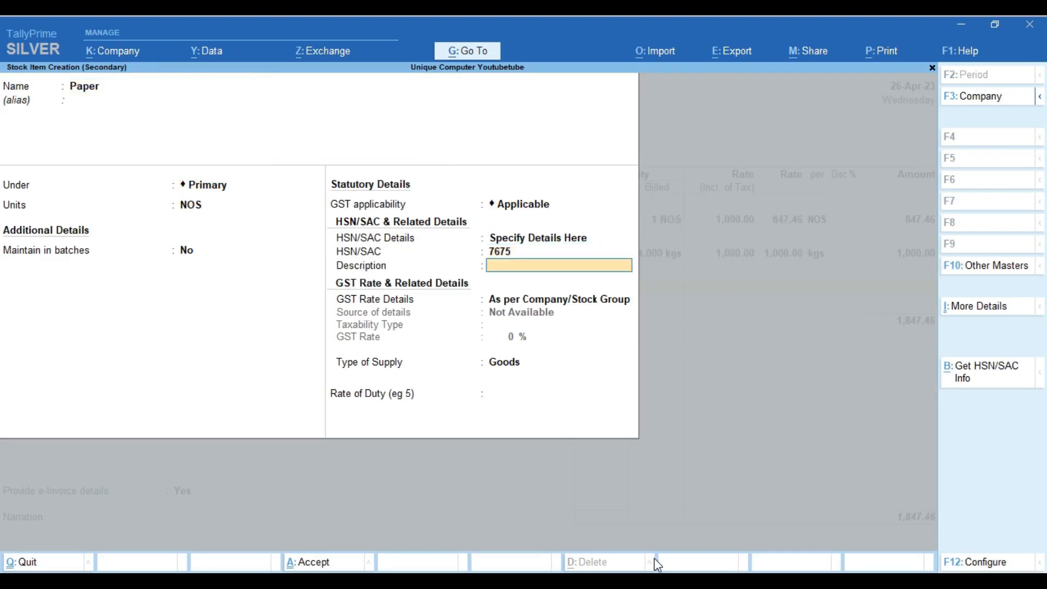
pyautogui.press('Return')
# Step: Specify Paper's GST rate as Taxable at 12% for Goods, save the item and leave its voucher line description blank
pyautogui.press('Down')
pyautogui.press('Return')
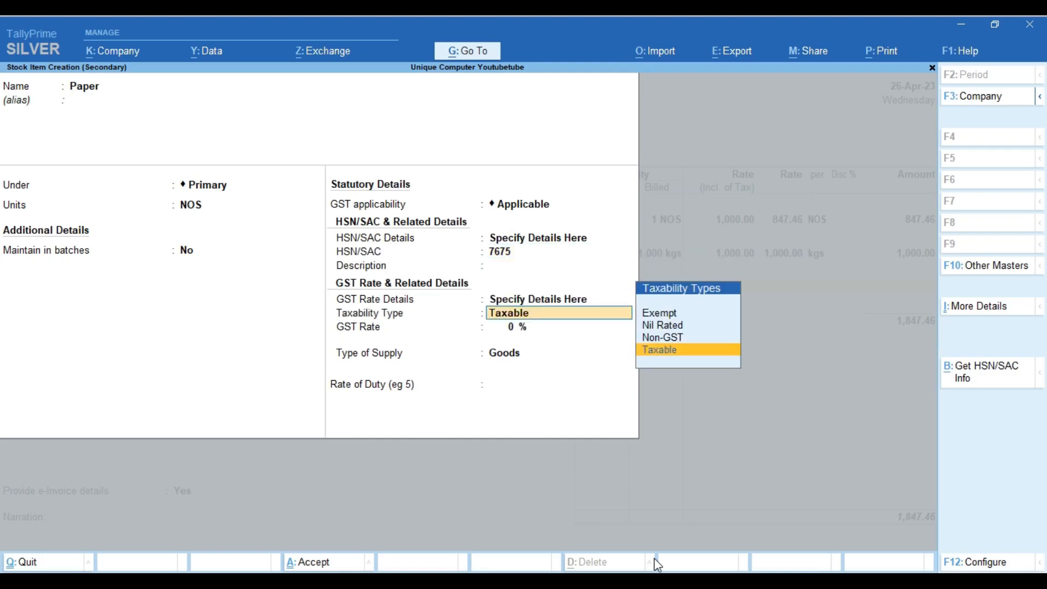
pyautogui.press('Return')
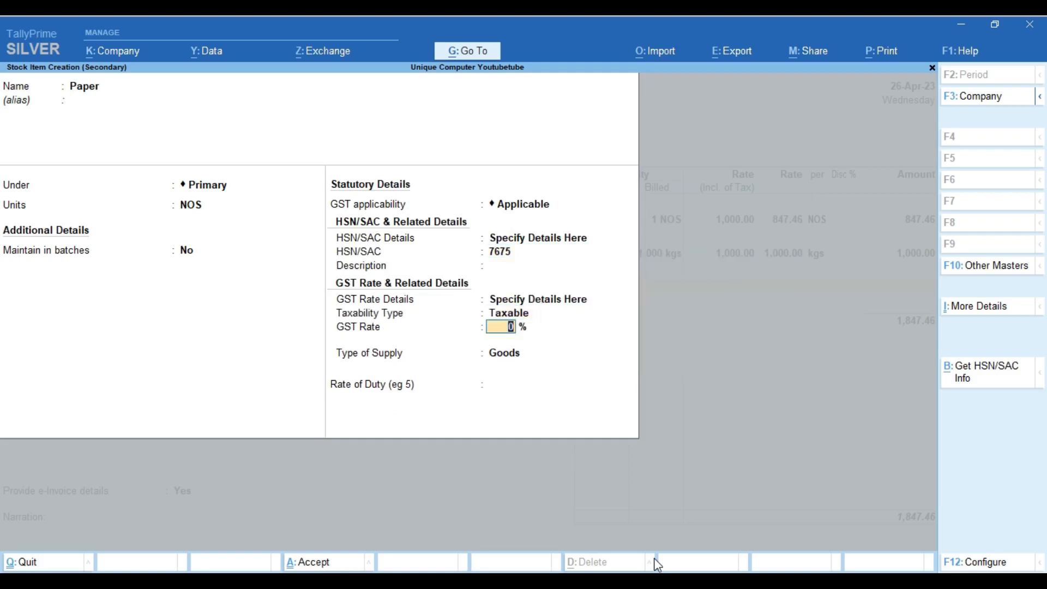
pyautogui.write('12')
pyautogui.press('Return')
pyautogui.press('Return')
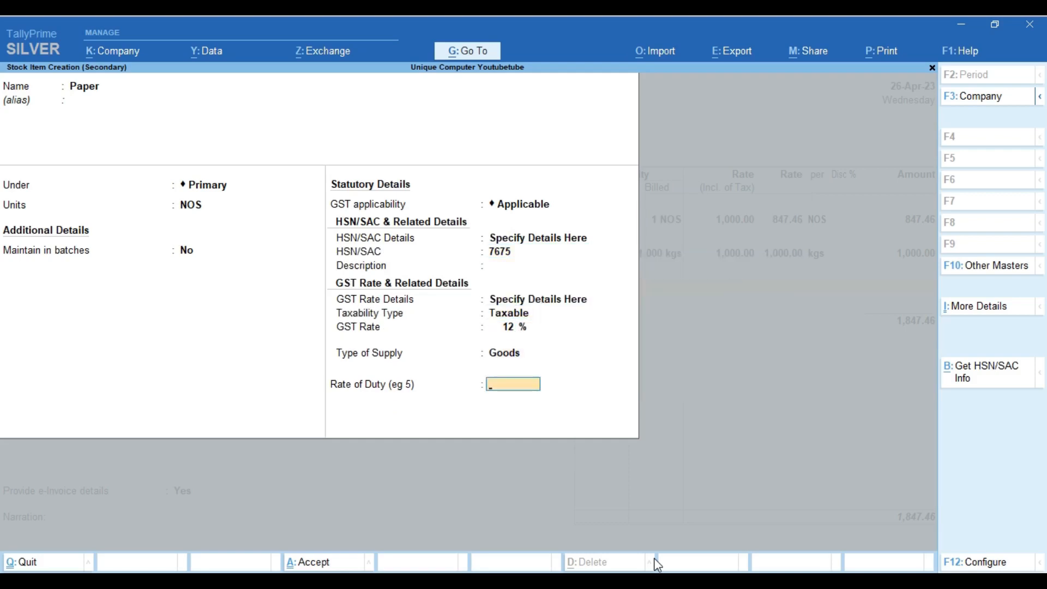
pyautogui.press('Return')
pyautogui.press('Return')
pyautogui.press('Return')
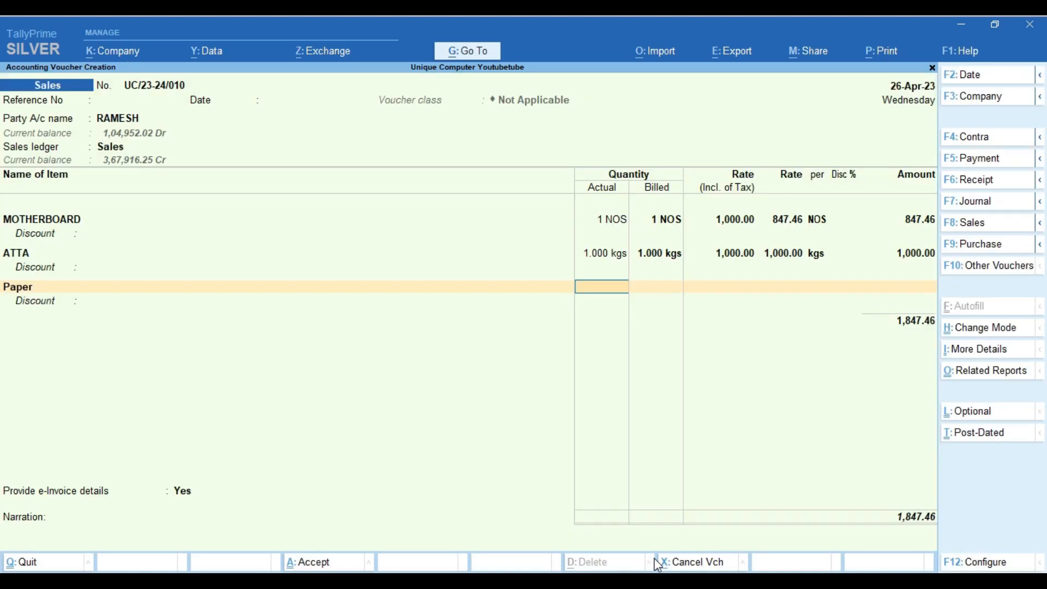
# Step: Enter a quantity of 1 NOS and a tax-inclusive rate of 1,000 for the Paper line
pyautogui.write('1')
pyautogui.press('Return')
pyautogui.press('Return')
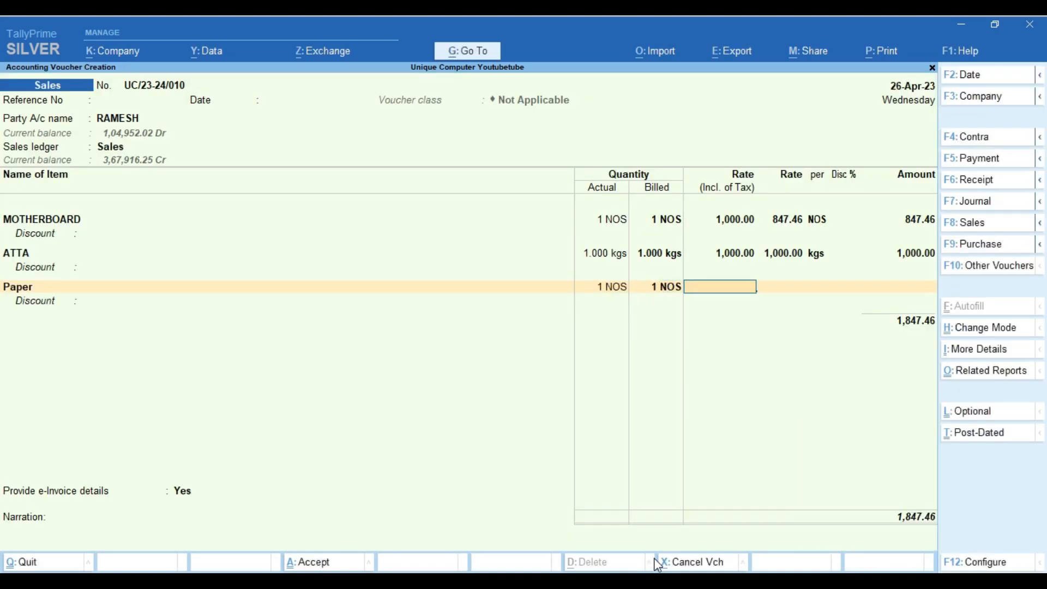
pyautogui.write('1000')
pyautogui.press('Return')
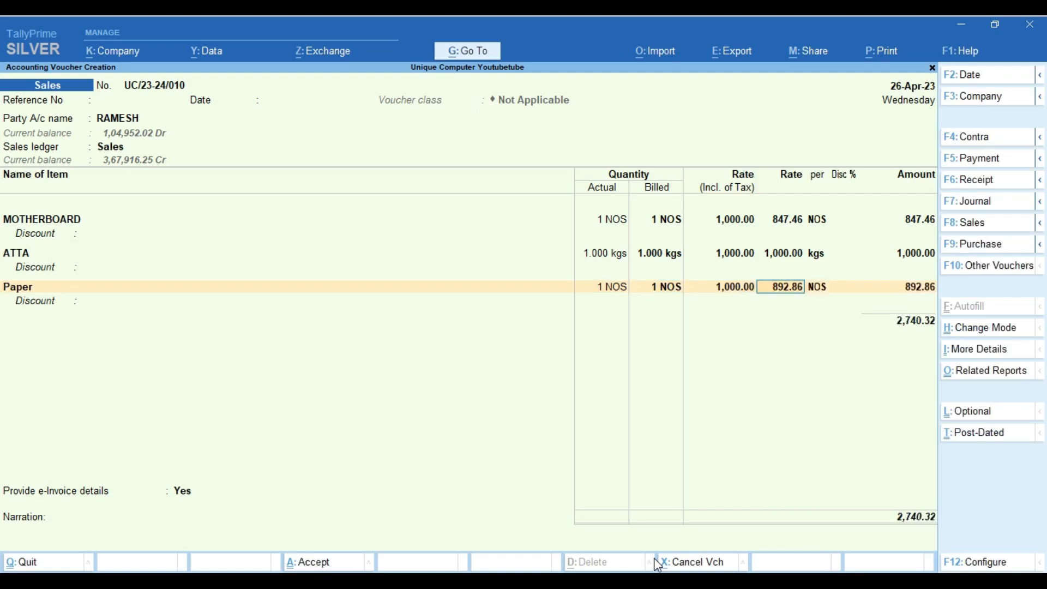
# Step: Accept the Paper line and add the CGST, SGST and Round Off ledgers below the items
pyautogui.press('Return')
pyautogui.press('Return')
pyautogui.press('Return')
pyautogui.press('Return')
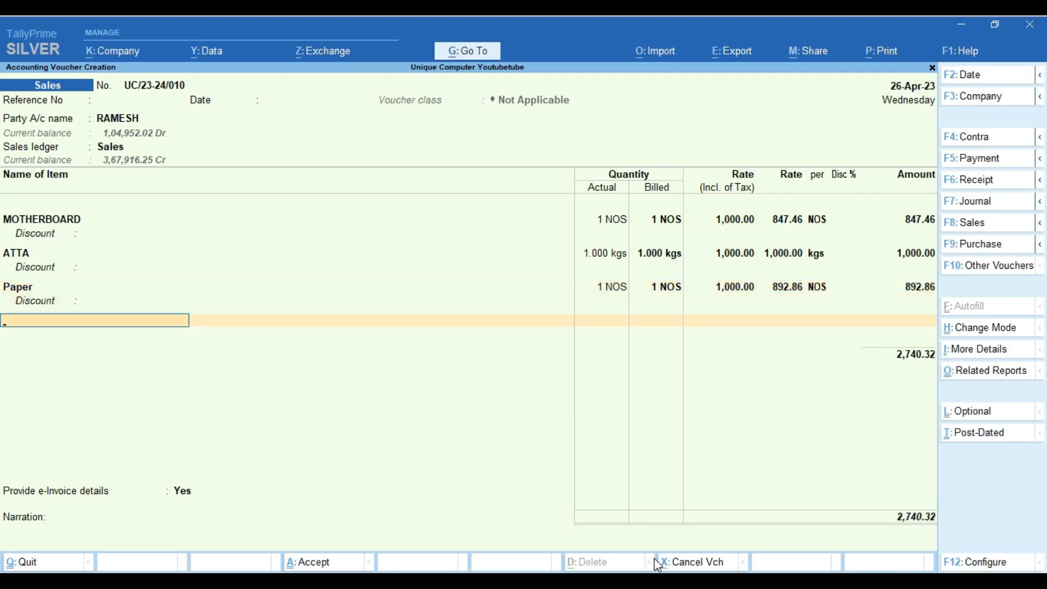
pyautogui.write('cg')
pyautogui.press('Return')
pyautogui.write('sg')
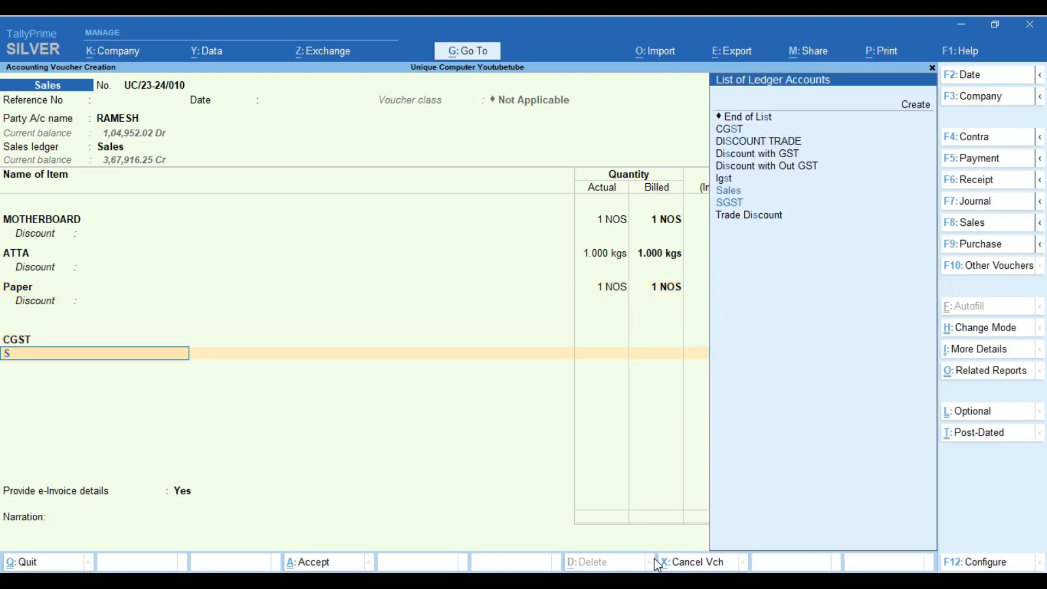
pyautogui.press('Return')
pyautogui.write('r')
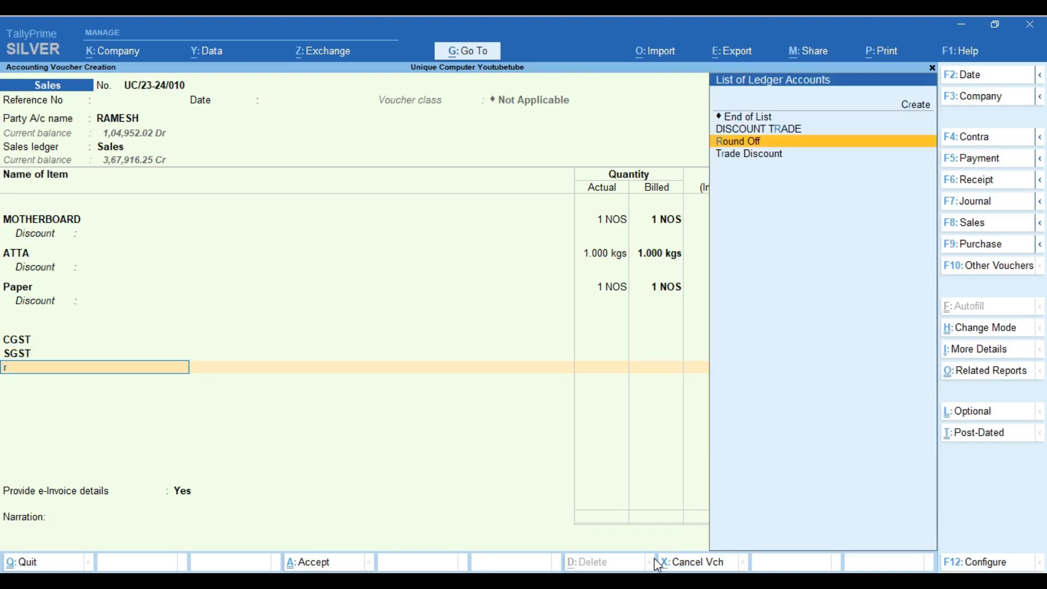
pyautogui.press('Return')
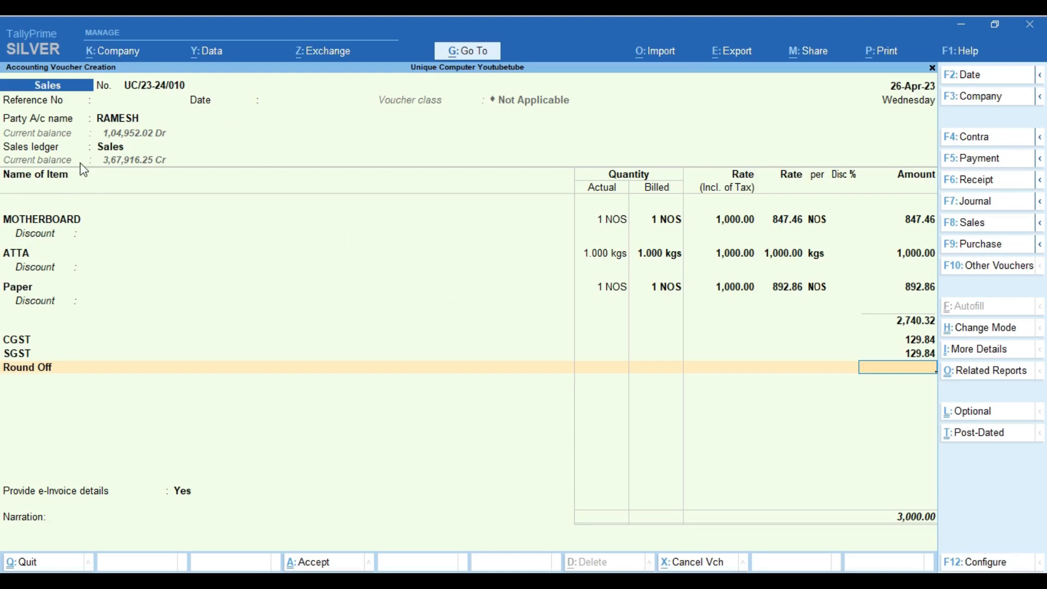
# Step: Examine the HSN/SAC and GST rate settings in the Sales ledger's master and return to the voucher
pyautogui.click(113, 148)
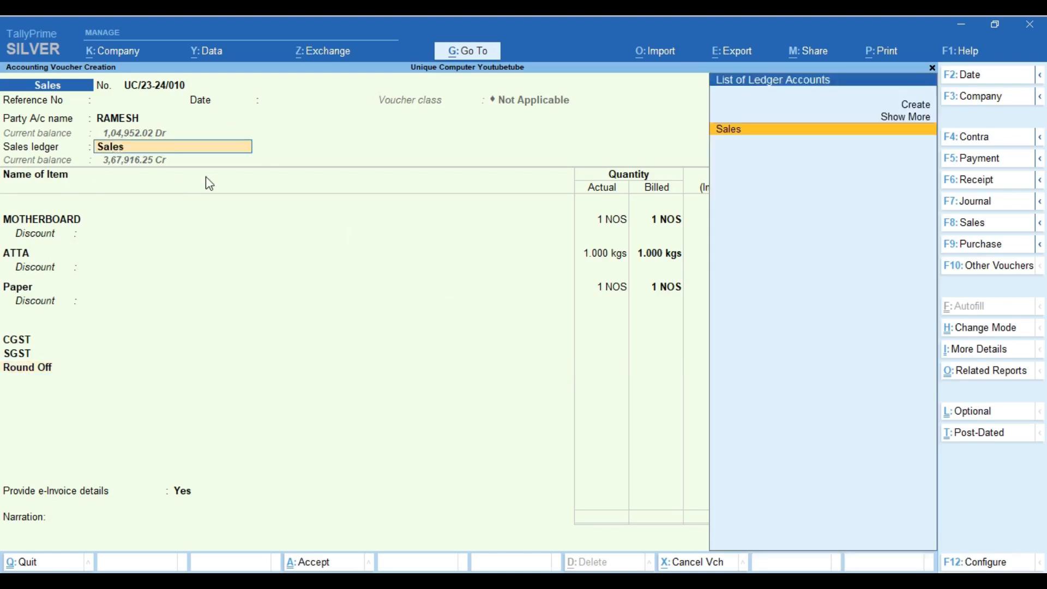
pyautogui.hotkey('ctrl', 'Return')
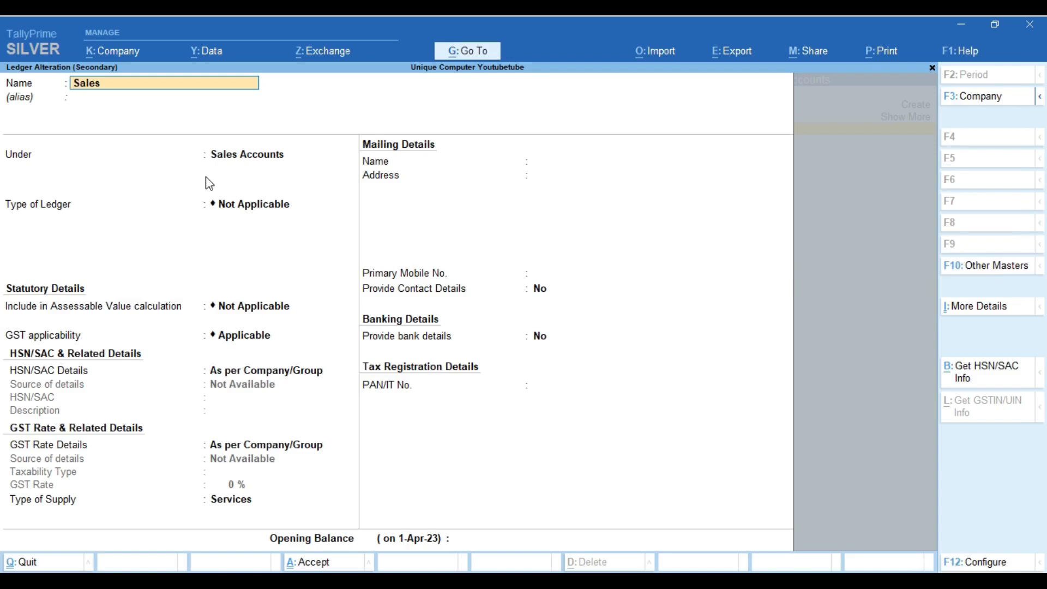
pyautogui.press('BackSpace')
pyautogui.press('Escape')
pyautogui.press('y')
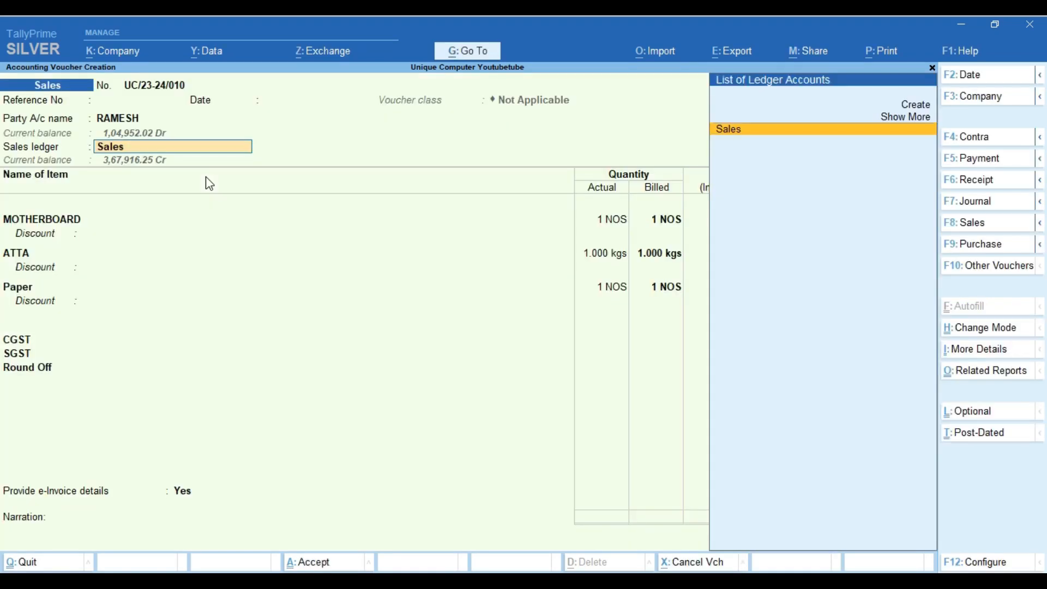
# Step: Keep the existing item, CGST and SGST lines as entered and replace the Round Off ledger with Igst
pyautogui.press('Return')
pyautogui.press('Return')
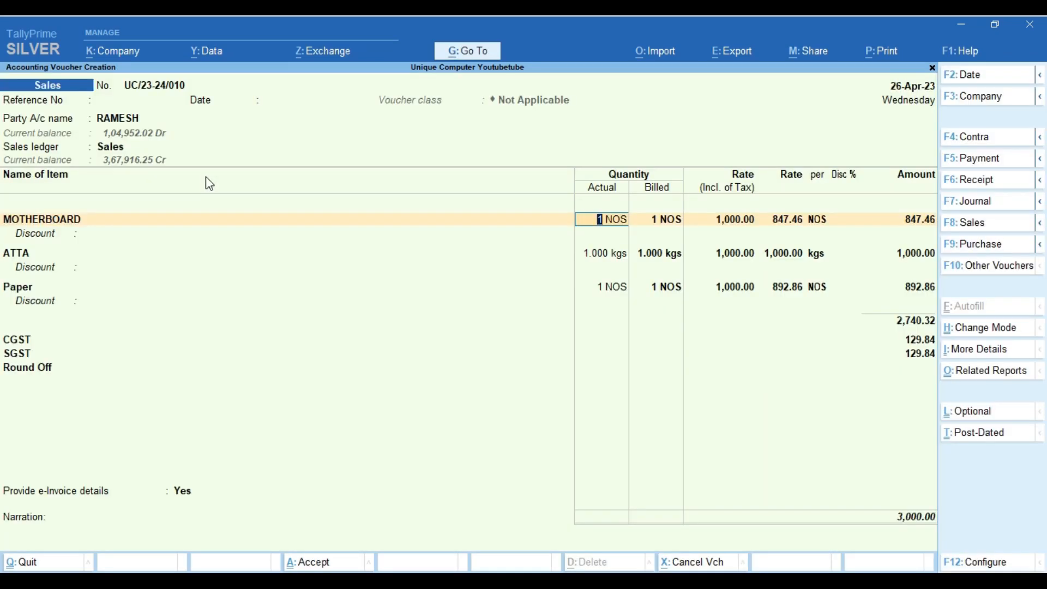
pyautogui.press('Return')
pyautogui.press('Return')
pyautogui.press('Return')
pyautogui.press('Return')
pyautogui.press('Return')
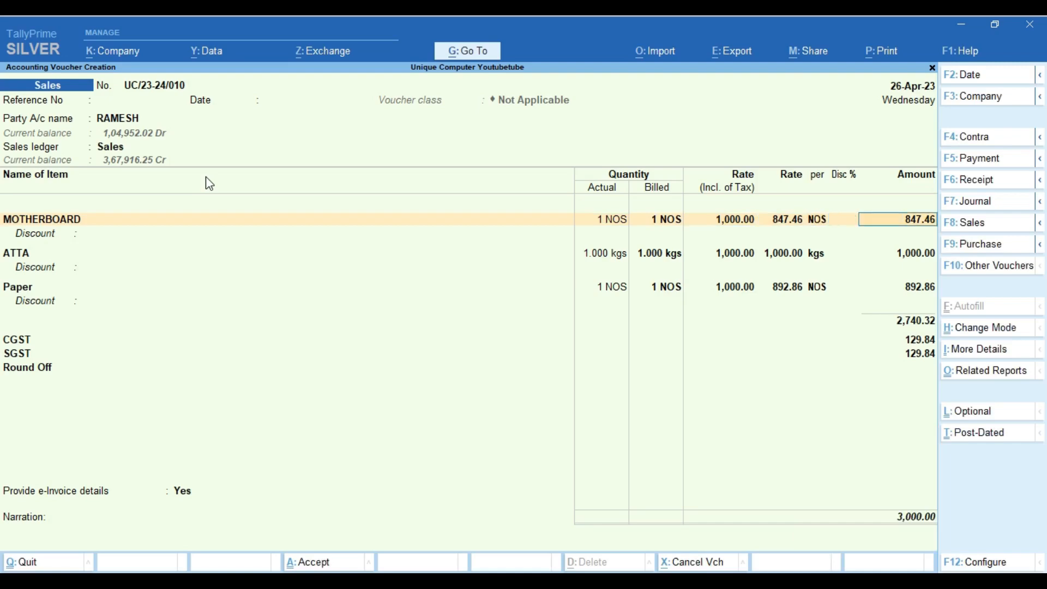
pyautogui.press('Return')
pyautogui.press('Return')
pyautogui.press('Return')
pyautogui.press('Return')
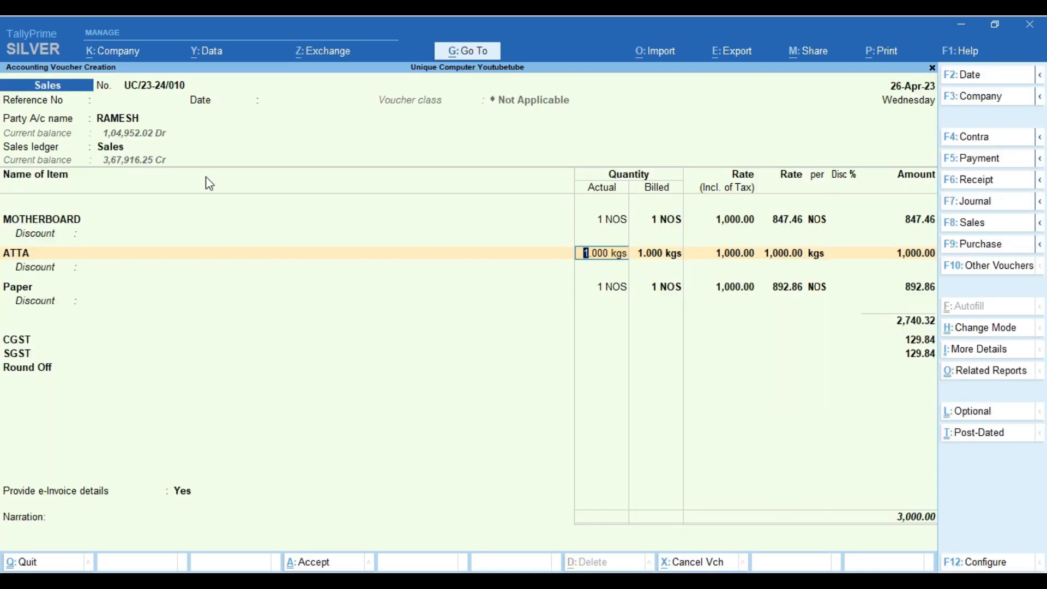
pyautogui.press('Return')
pyautogui.press('Return')
pyautogui.press('Return')
pyautogui.press('Return')
pyautogui.press('Return')
pyautogui.press('Return')
pyautogui.press('Return')
pyautogui.press('Return')
pyautogui.press('Return')
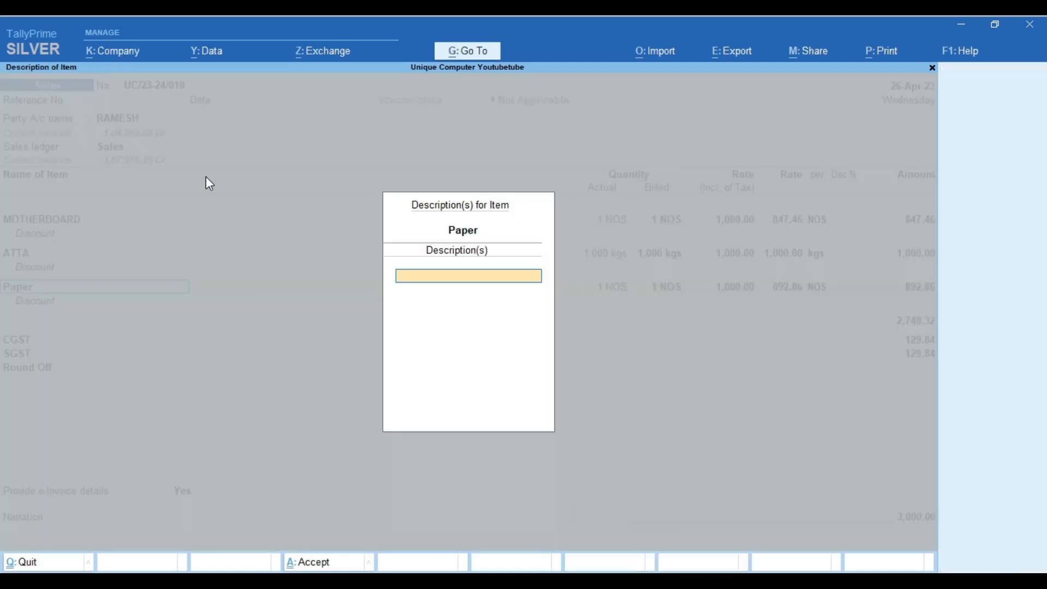
pyautogui.press('Return')
pyautogui.press('Return')
pyautogui.press('Return')
pyautogui.press('Return')
pyautogui.press('Return')
pyautogui.press('Return')
pyautogui.press('Return')
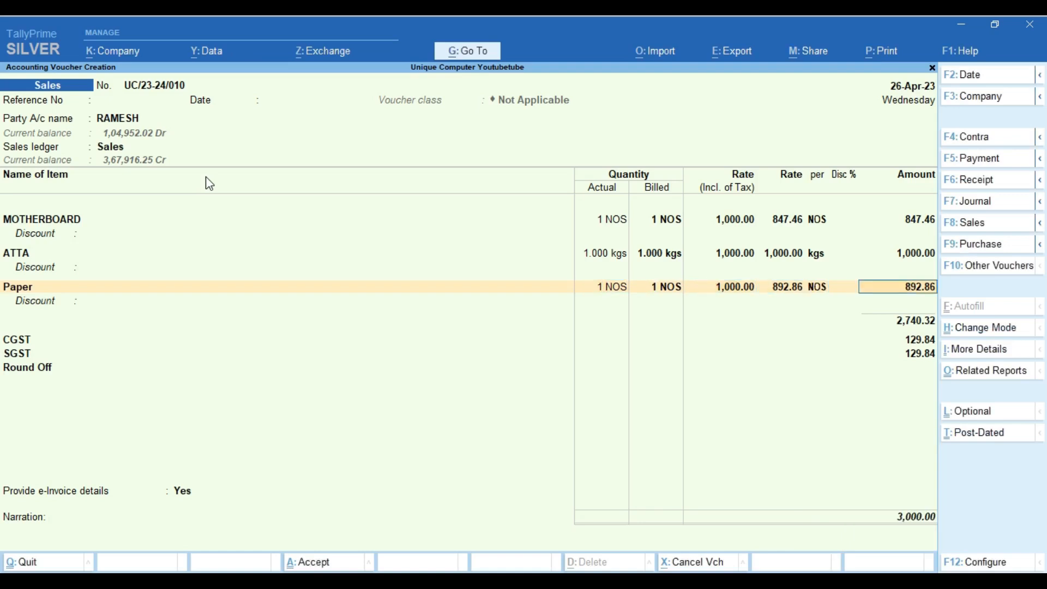
pyautogui.press('Return')
pyautogui.press('Return')
pyautogui.press('Return')
pyautogui.press('Return')
pyautogui.press('Return')
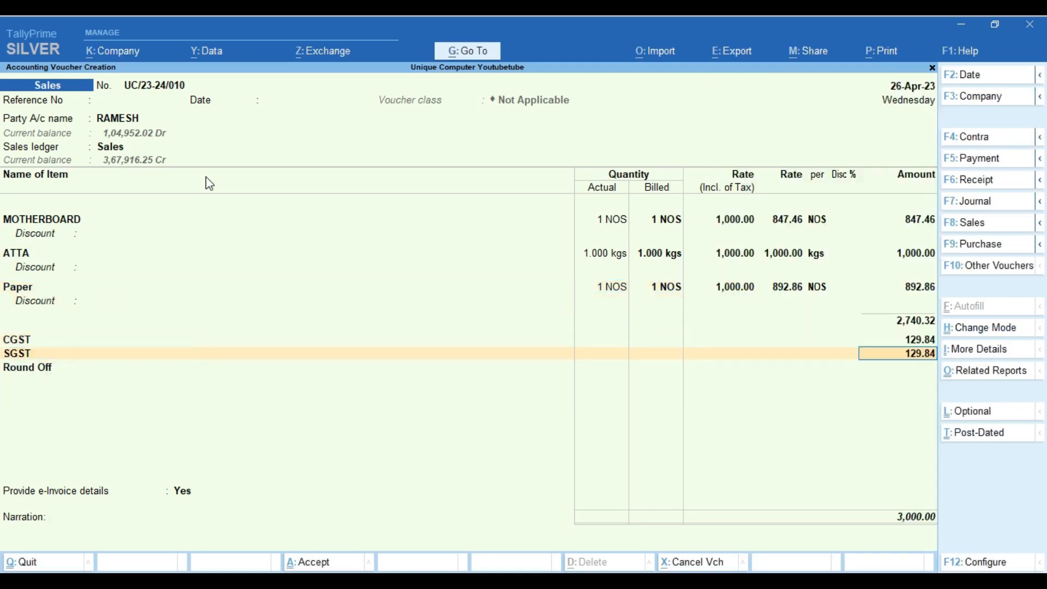
pyautogui.press('Return')
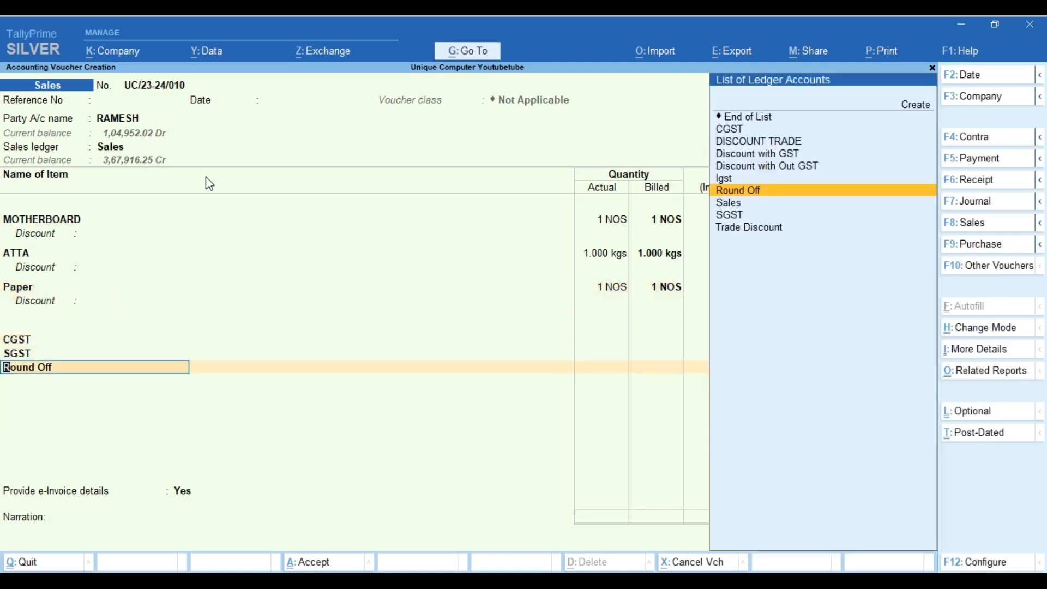
pyautogui.write('ig')
pyautogui.press('Return')
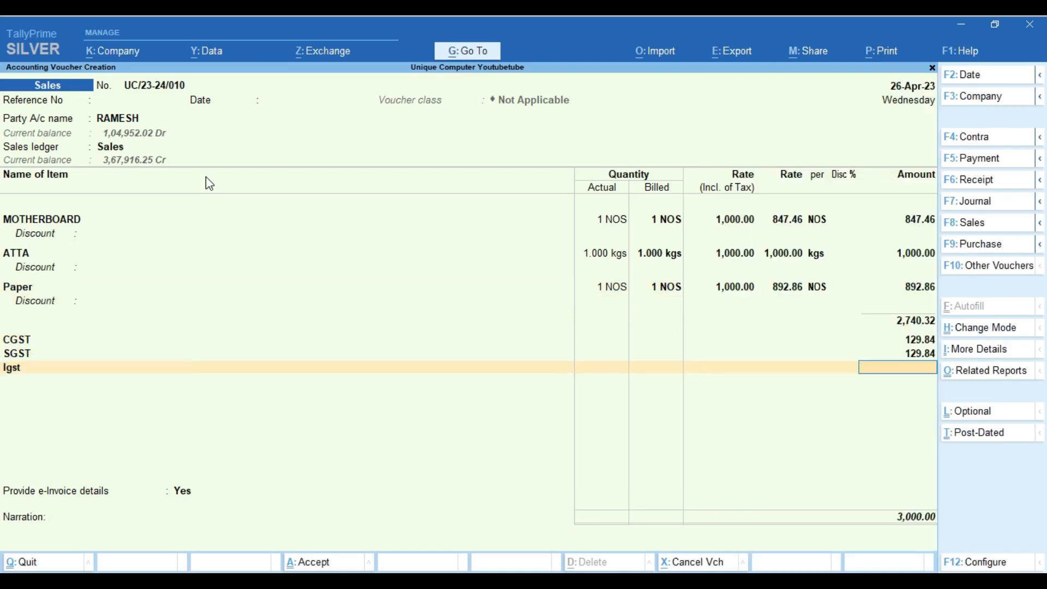
# Step: Change the voucher's party to the similarly named customer ledger based in Uttar Pradesh and accept its party details
pyautogui.click(152, 122)
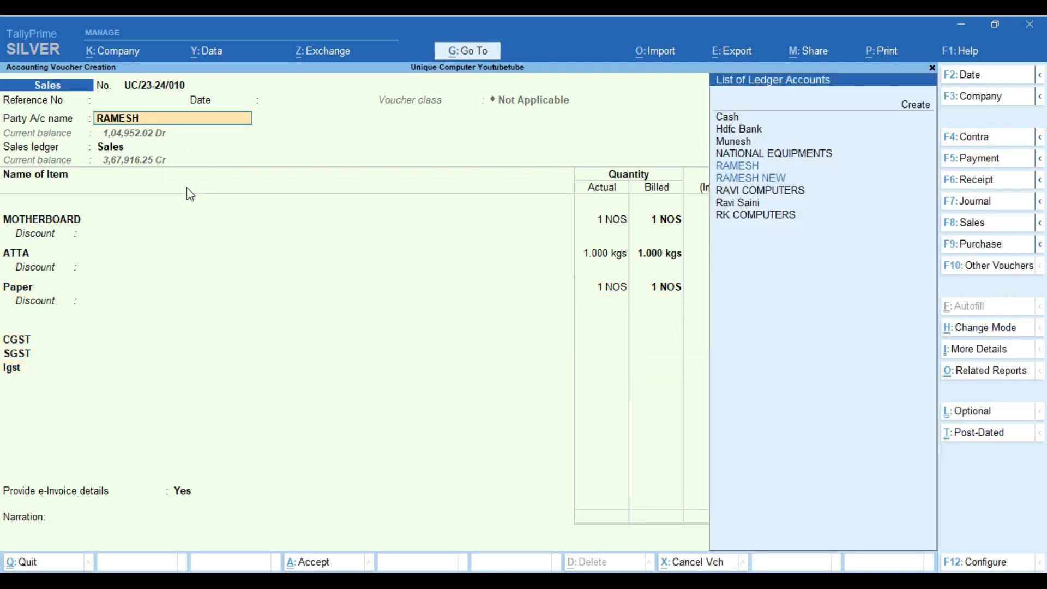
pyautogui.write('Rames')
pyautogui.press('Down')
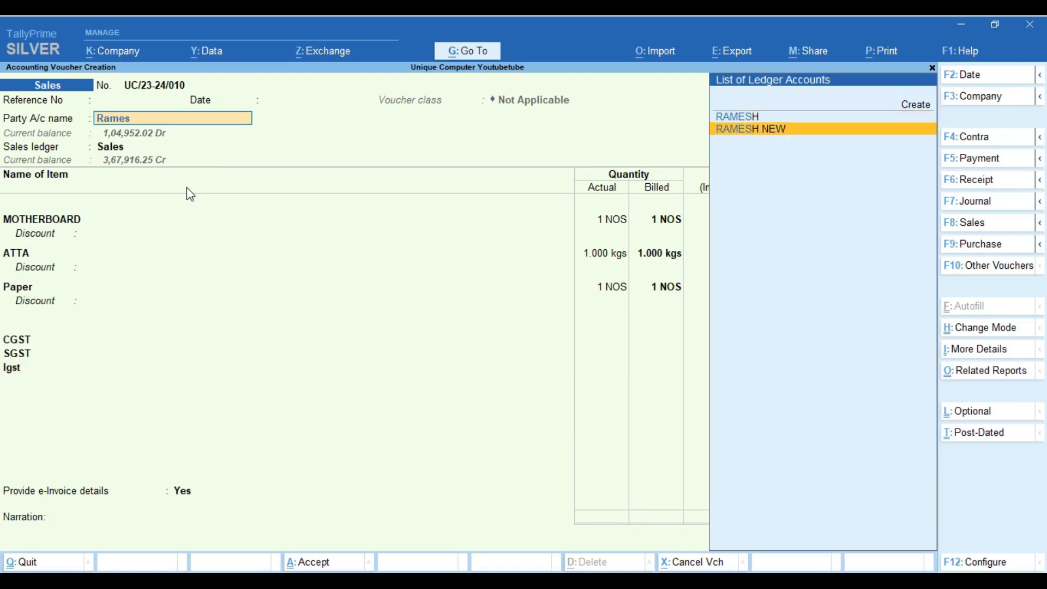
pyautogui.press('Return')
pyautogui.press('Return')
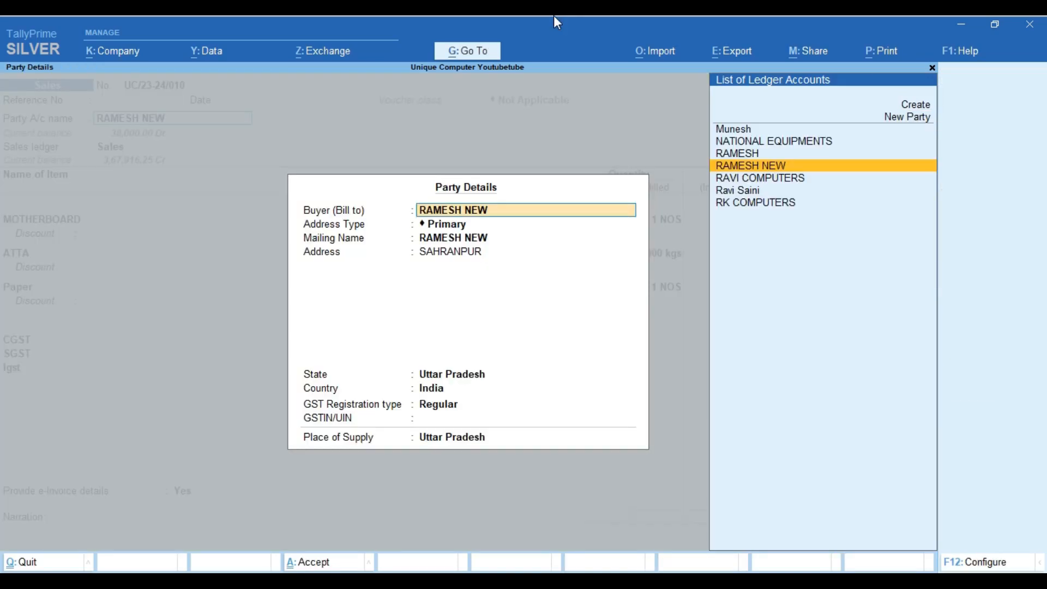
pyautogui.press('Return')
pyautogui.press('Return')
pyautogui.press('Return')
pyautogui.press('Return')
pyautogui.press('Return')
pyautogui.press('Return')
pyautogui.press('Return')
pyautogui.press('Return')
pyautogui.press('Return')
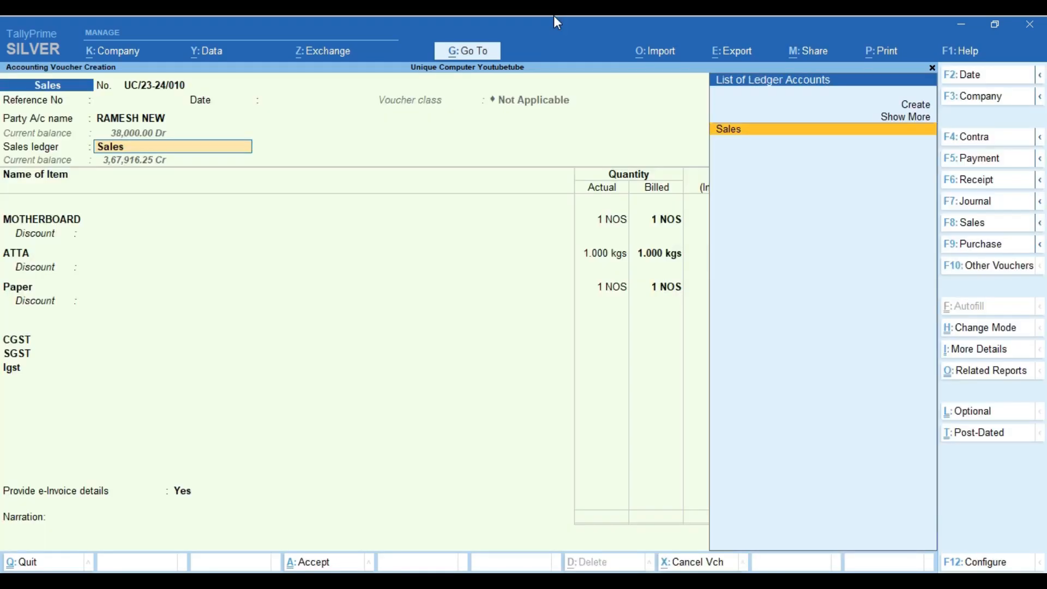
# Step: Accept the Sales ledger and the MOTHERBOARD line as entered, continuing to the tax-inclusive rate of ATTA
pyautogui.press('Return')
pyautogui.press('Return')
pyautogui.press('Return')
pyautogui.press('Return')
pyautogui.press('Return')
pyautogui.press('Return')
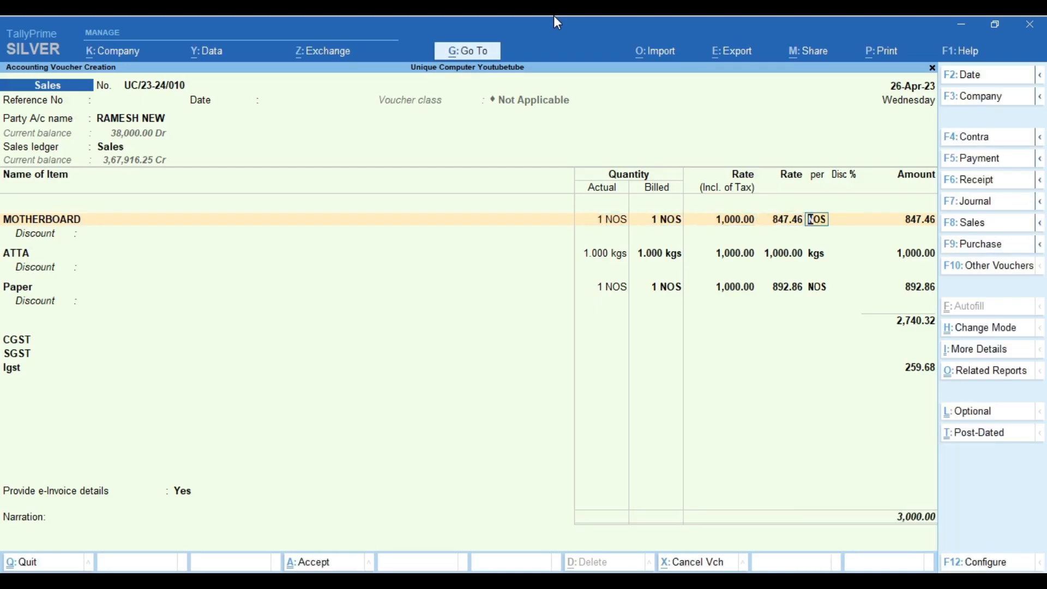
pyautogui.press('Return')
pyautogui.press('Return')
pyautogui.press('Return')
pyautogui.press('Return')
pyautogui.press('Return')
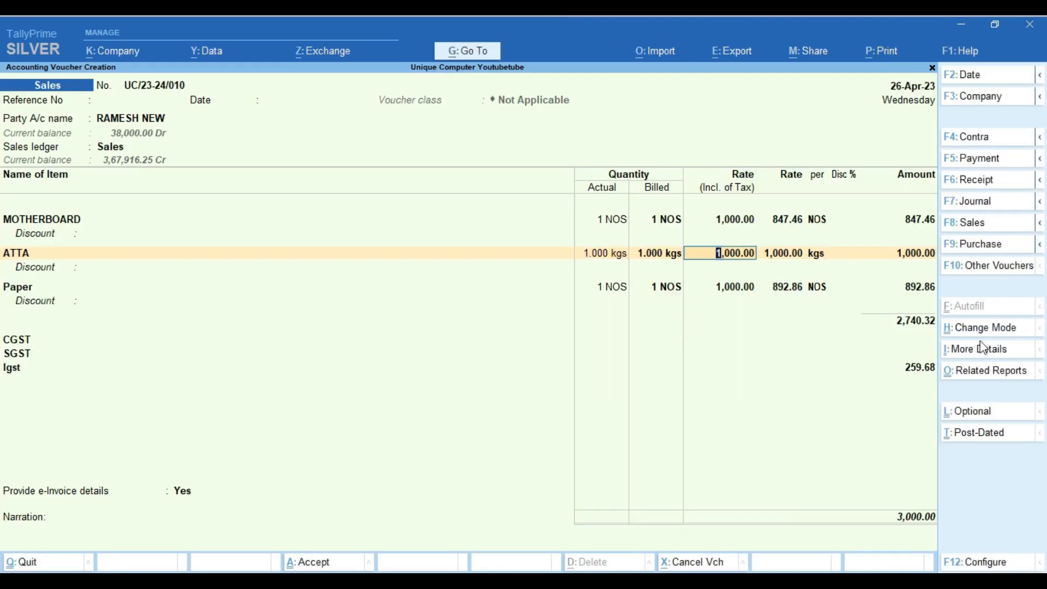
# Step: Examine the voucher's GST Tax Analysis in detailed form, including each item's tax rate and source of GST and HSN/SAC details
pyautogui.click(980, 373)
pyautogui.press('Return')
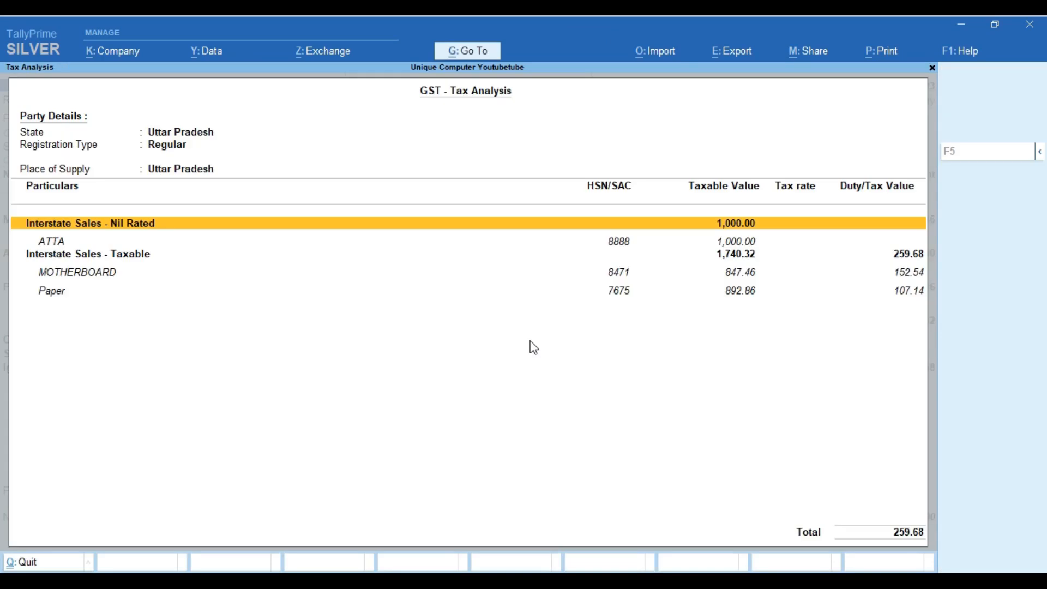
pyautogui.click(1039, 152)
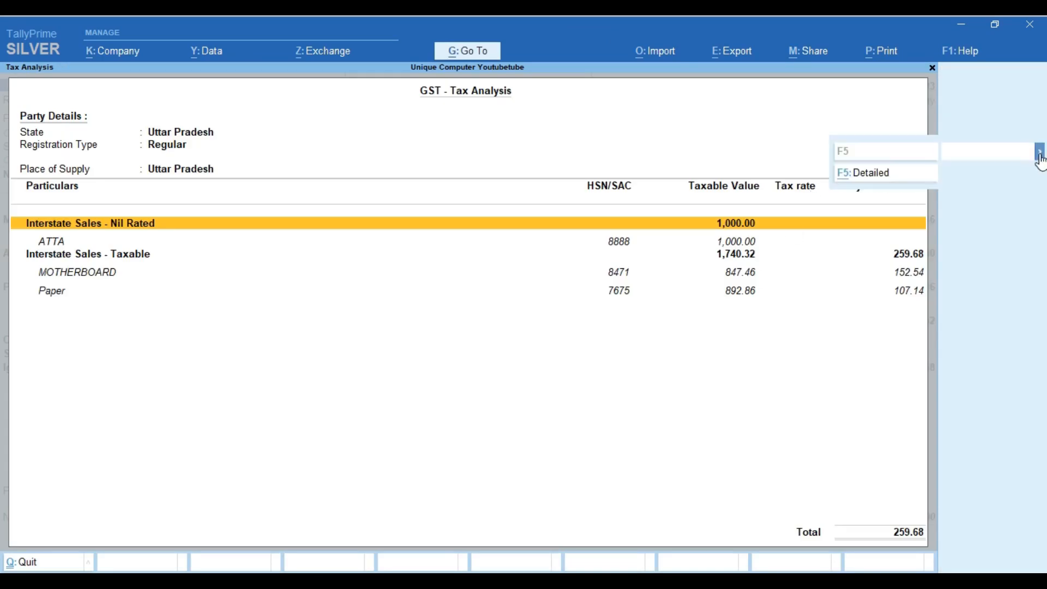
pyautogui.click(870, 176)
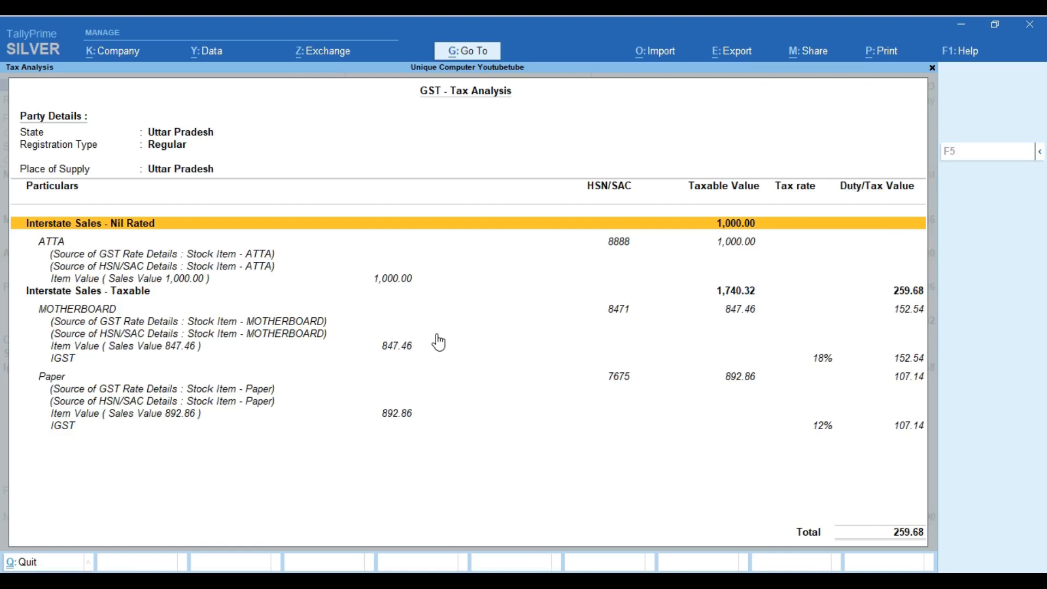
pyautogui.press('Down')
pyautogui.press('Down')
pyautogui.press('Down')
pyautogui.press('Up')
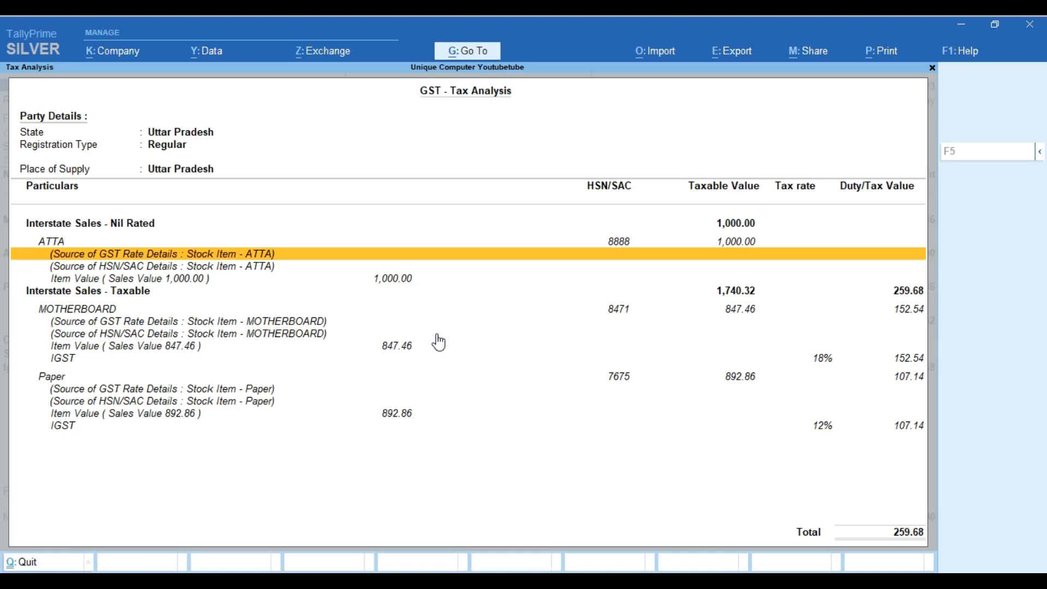
pyautogui.press('ctrl')
pyautogui.press('Escape')
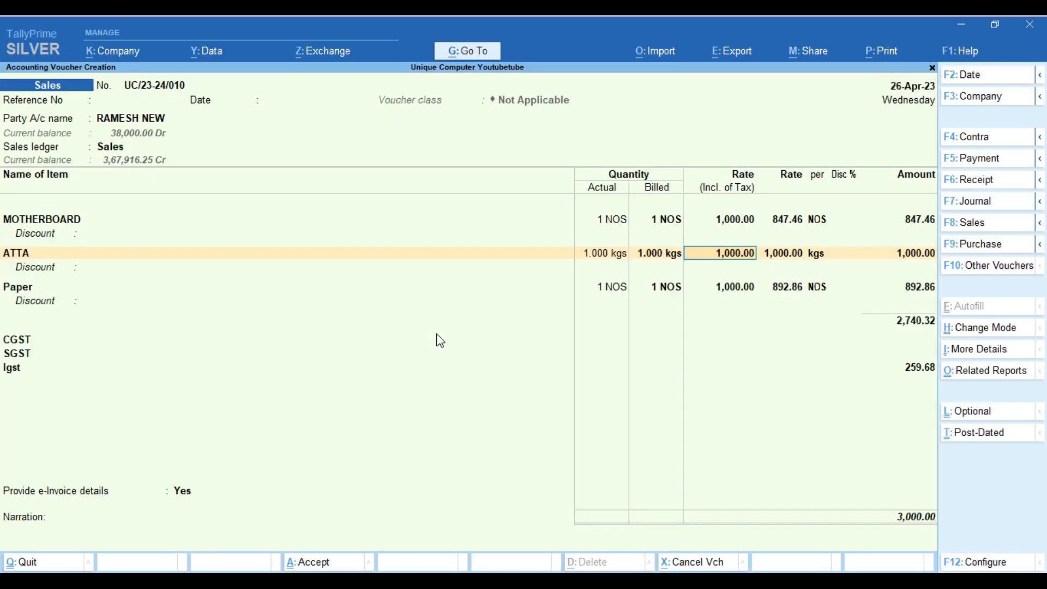
# Step: Accept the ATTA, Paper and tax ledger lines as entered, continuing to the e-Invoice details option
pyautogui.press('Return')
pyautogui.press('Return')
pyautogui.press('Return')
pyautogui.press('Return')
pyautogui.press('Return')
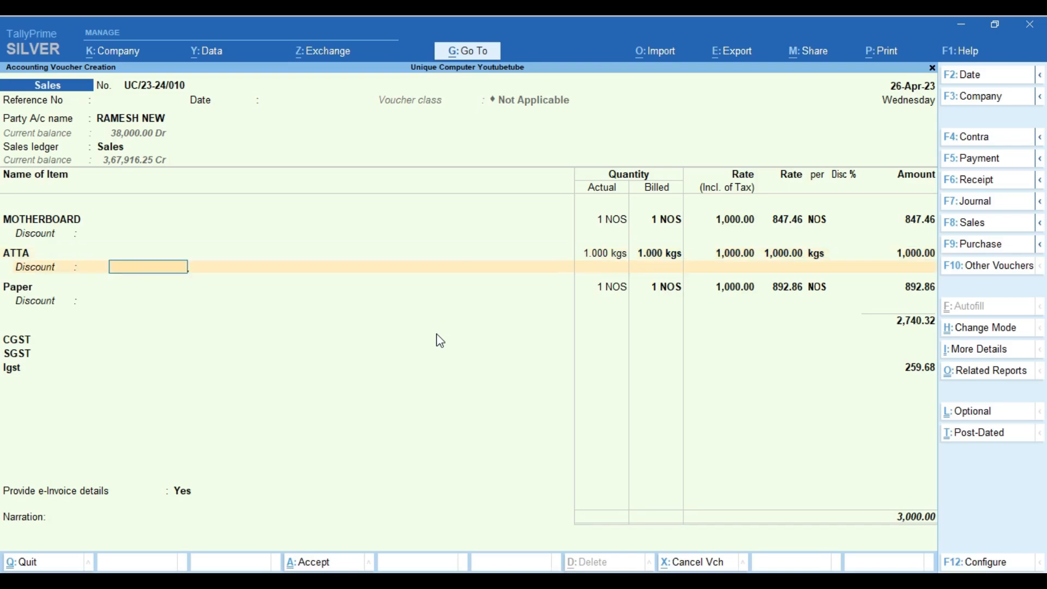
pyautogui.press('Return')
pyautogui.press('Return')
pyautogui.press('Return')
pyautogui.press('Return')
pyautogui.press('Return')
pyautogui.press('Return')
pyautogui.press('Return')
pyautogui.press('Return')
pyautogui.press('Return')
pyautogui.press('Return')
pyautogui.press('Return')
pyautogui.press('Return')
pyautogui.press('Return')
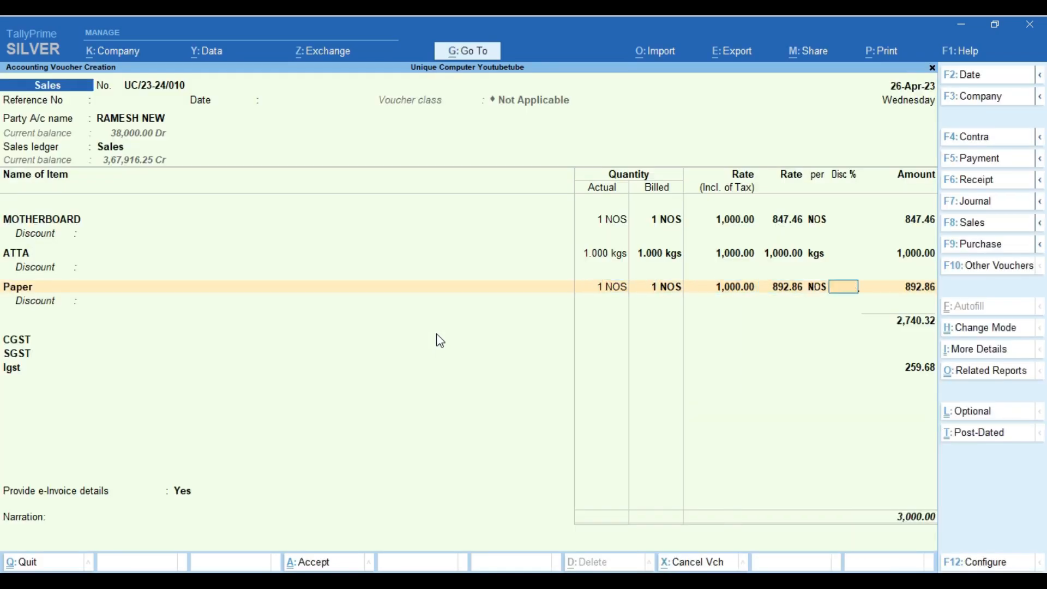
pyautogui.press('Return')
pyautogui.press('Return')
pyautogui.press('Return')
pyautogui.press('Return')
pyautogui.press('Return')
pyautogui.press('Return')
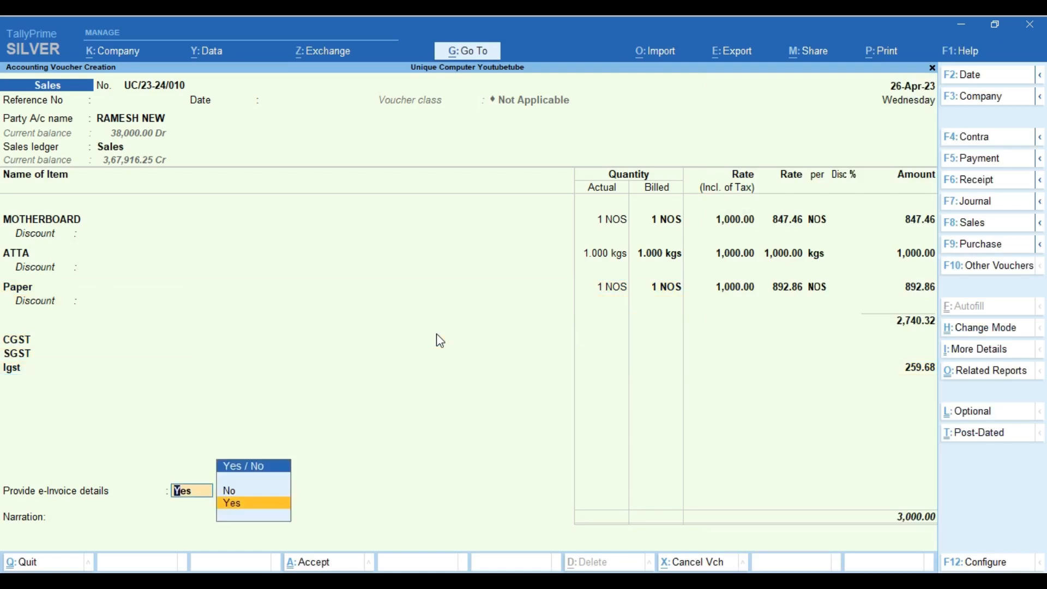
# Step: Set the e-Invoice details option to No, leave the narration blank and save the voucher without generating an e-Invoice
pyautogui.press('Up')
pyautogui.press('Return')
pyautogui.press('Return')
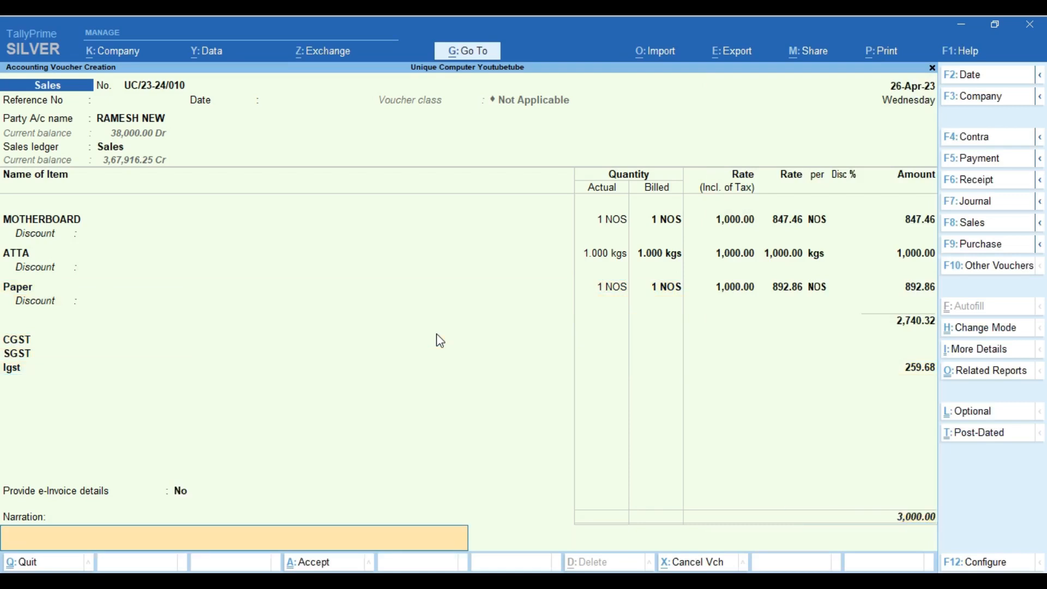
pyautogui.press('Return')
pyautogui.press('Return')
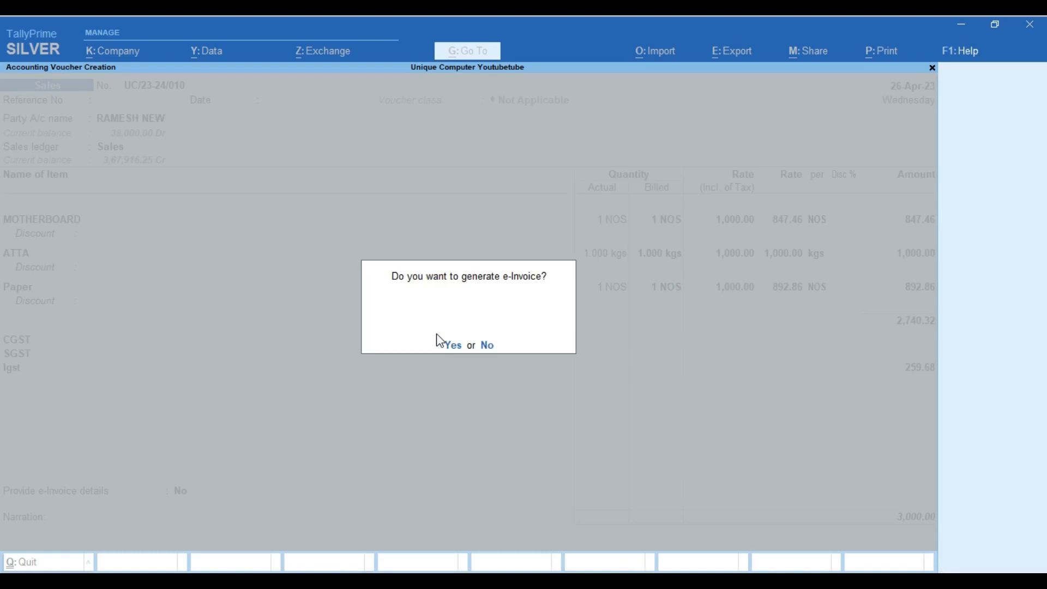
pyautogui.press('n')
pyautogui.press('n')
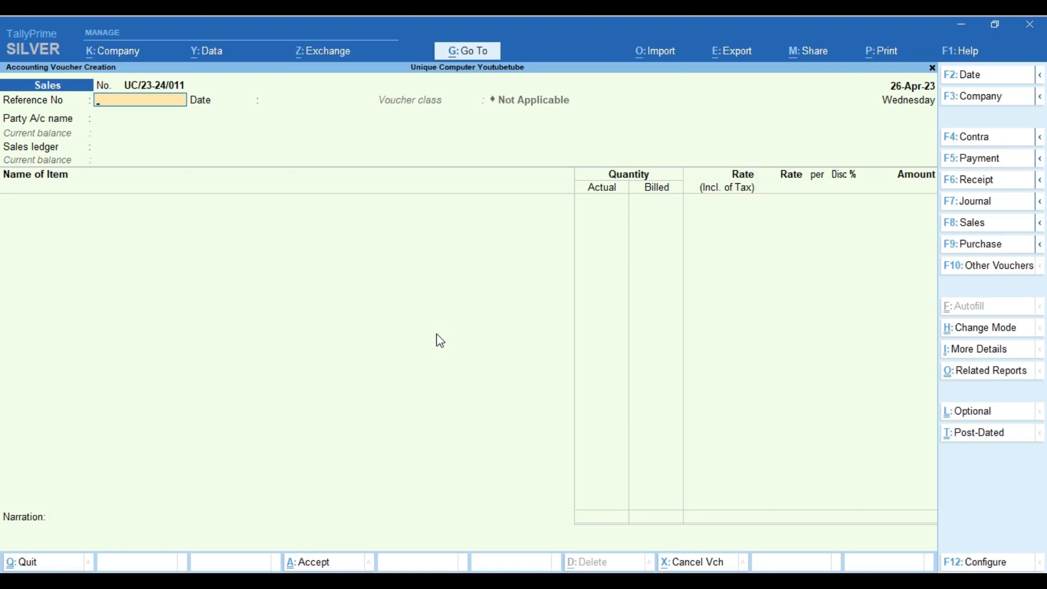
# Step: View the Stock Query report for ATTA from the new sales voucher and close it
pyautogui.click(949, 373)
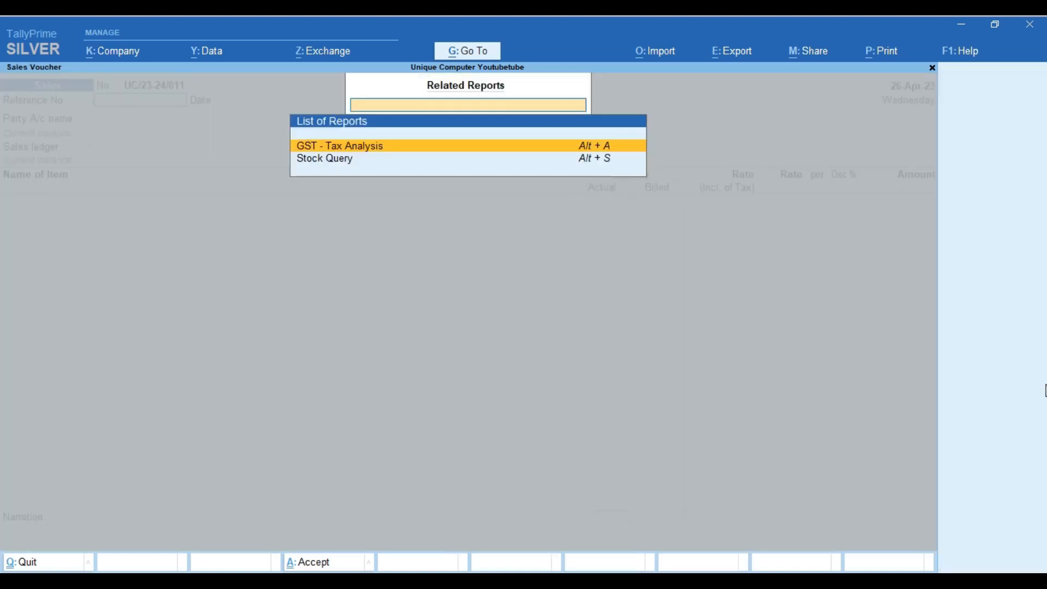
pyautogui.press('Down')
pyautogui.press('Return')
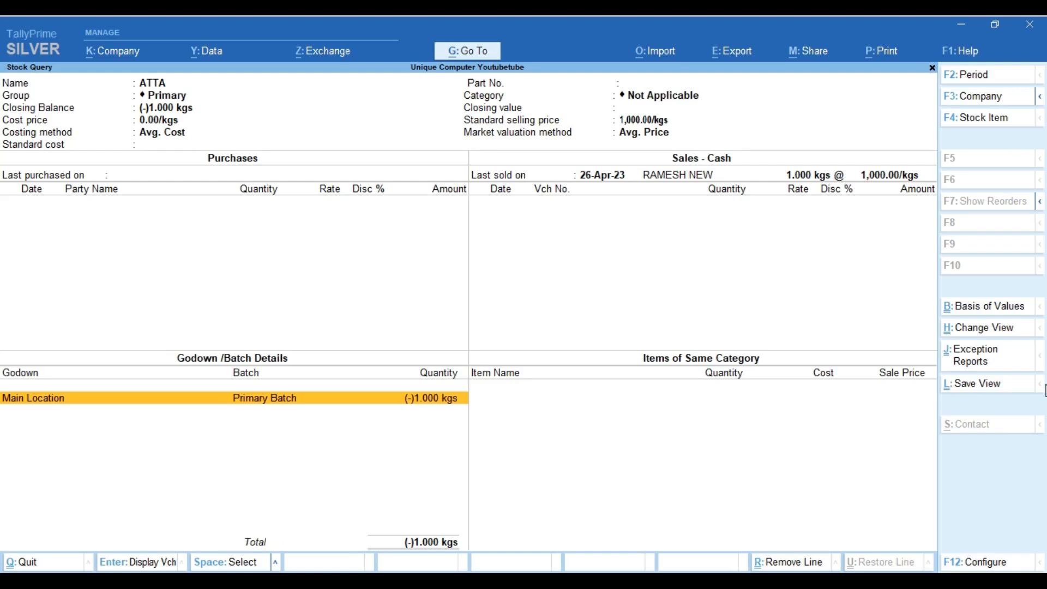
pyautogui.press('Escape')
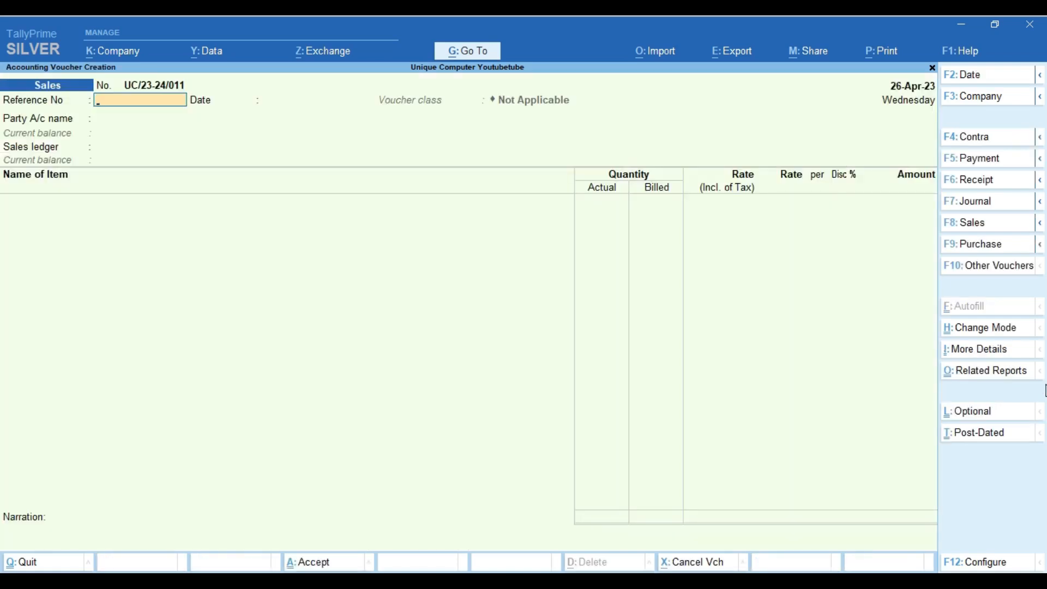
# Step: Leave the new sales voucher's reference number blank and open the company's Price levels master for alteration
pyautogui.press('Return')
pyautogui.press('Return')
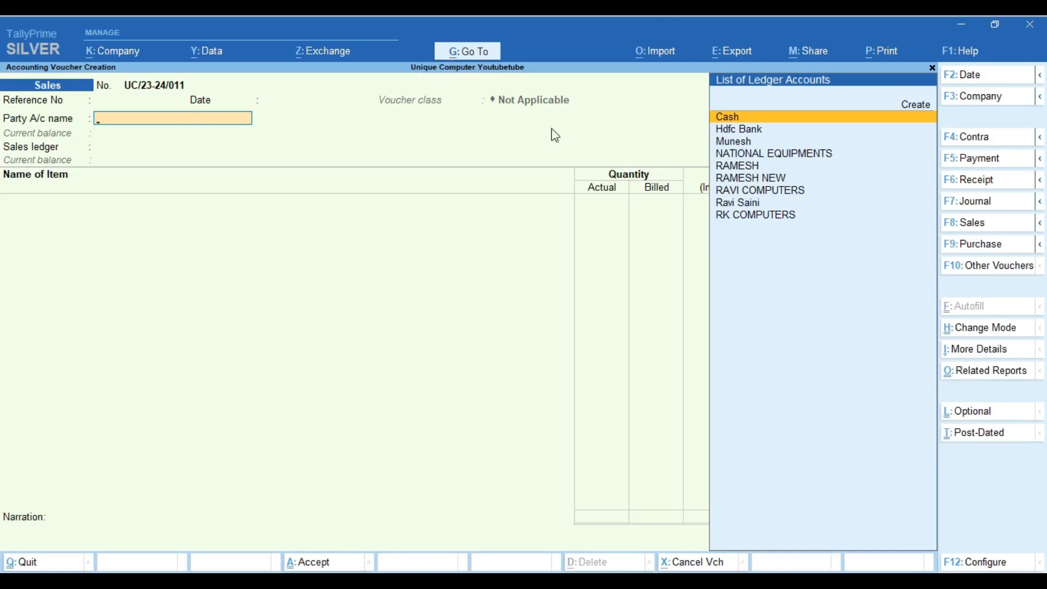
pyautogui.hotkey('alt', 'g')
pyautogui.press('Up')
pyautogui.press('Up')
pyautogui.press('Up')
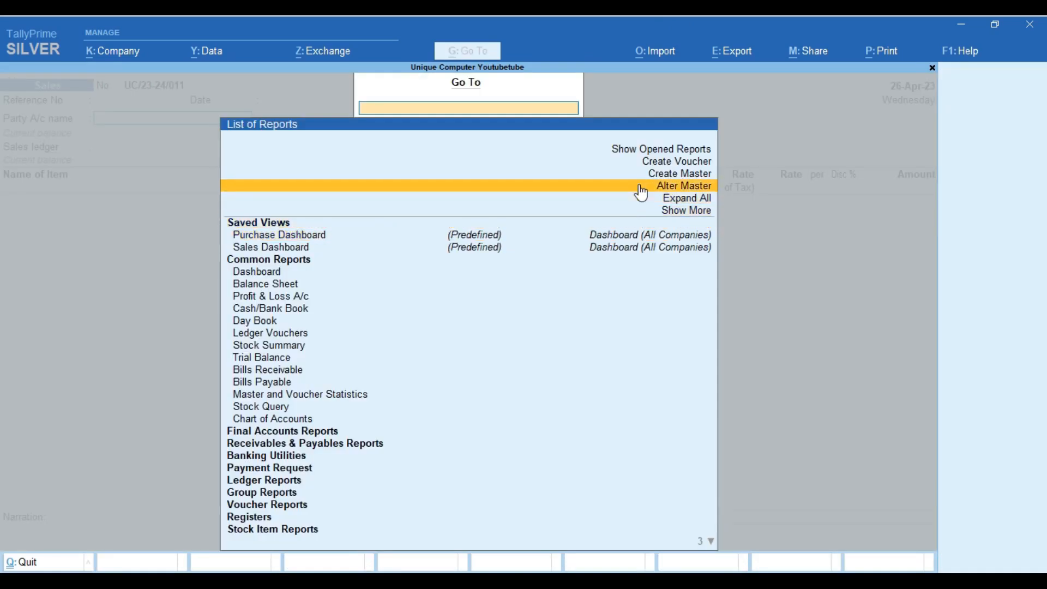
pyautogui.click(640, 188)
pyautogui.press('Down')
pyautogui.press('Down')
pyautogui.press('Down')
pyautogui.press('Down')
pyautogui.press('Down')
pyautogui.press('Down')
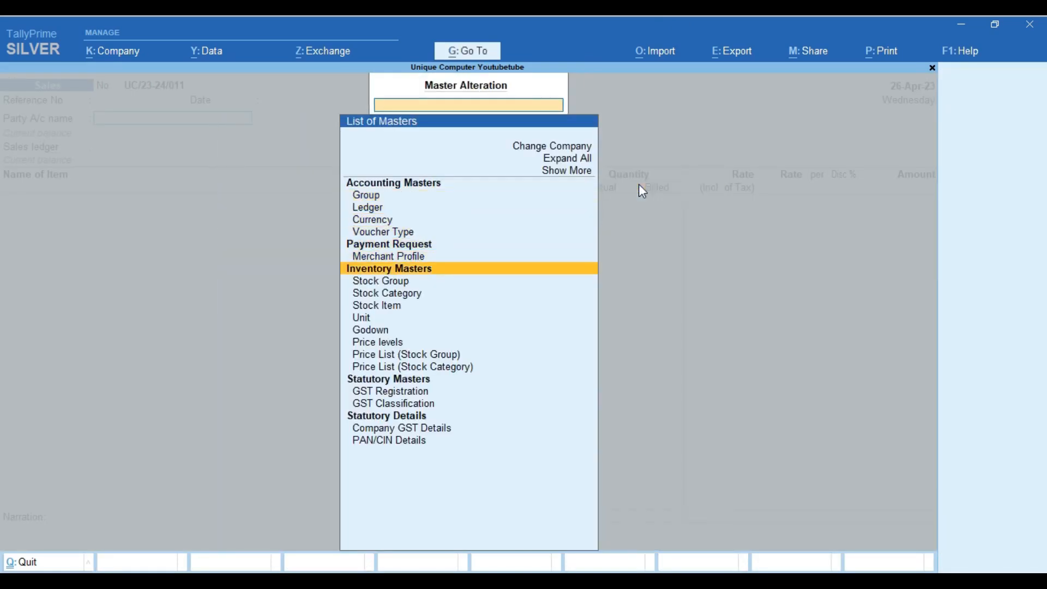
pyautogui.press('Down')
pyautogui.press('Down')
pyautogui.press('Down')
pyautogui.press('Down')
pyautogui.press('Down')
pyautogui.press('Down')
pyautogui.press('Down')
pyautogui.press('Up')
pyautogui.press('Return')
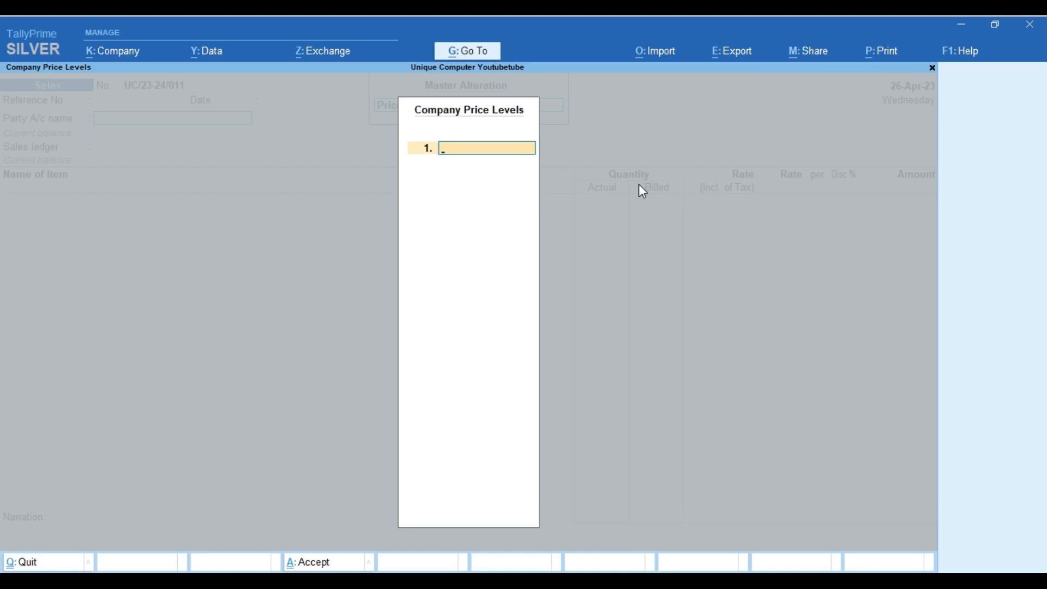
# Step: Create the company price levels Distributors, Dealer and Customer, and save them
pyautogui.write('Distributors')
pyautogui.press('Return')
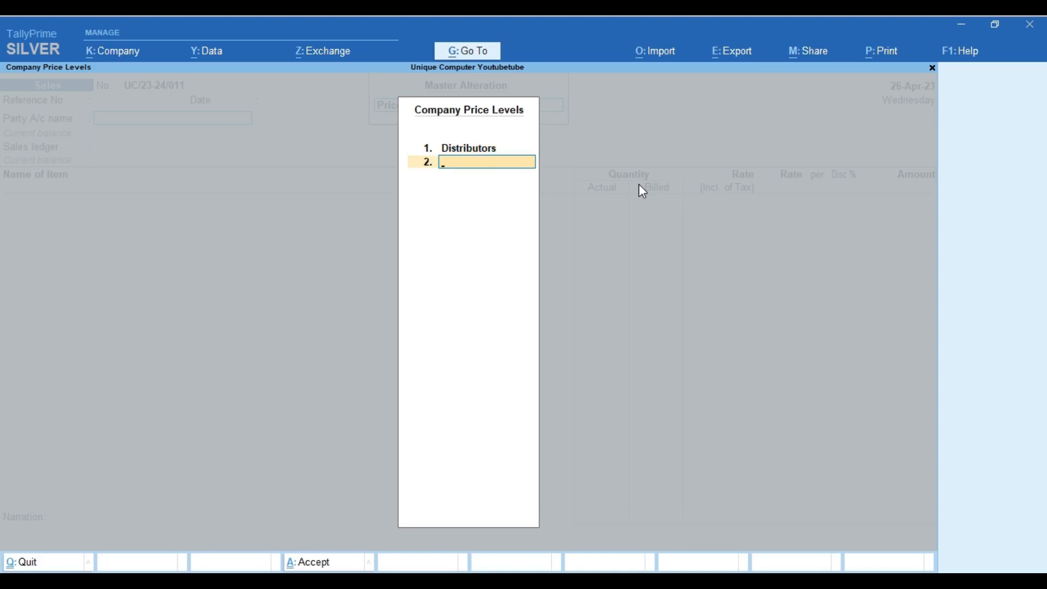
pyautogui.write('Dealer')
pyautogui.press('Return')
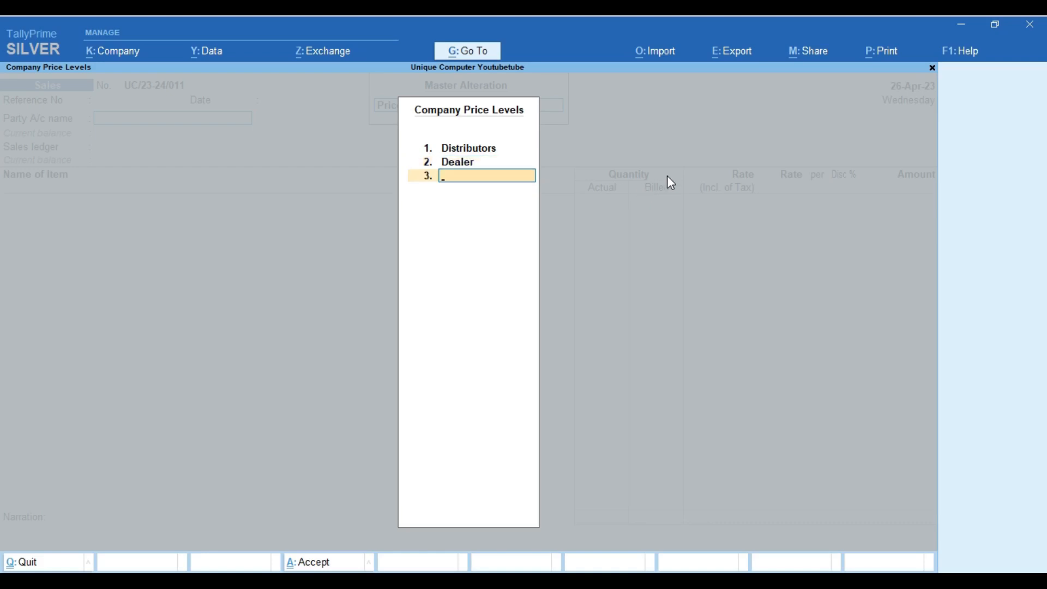
pyautogui.write('Customer')
pyautogui.press('Return')
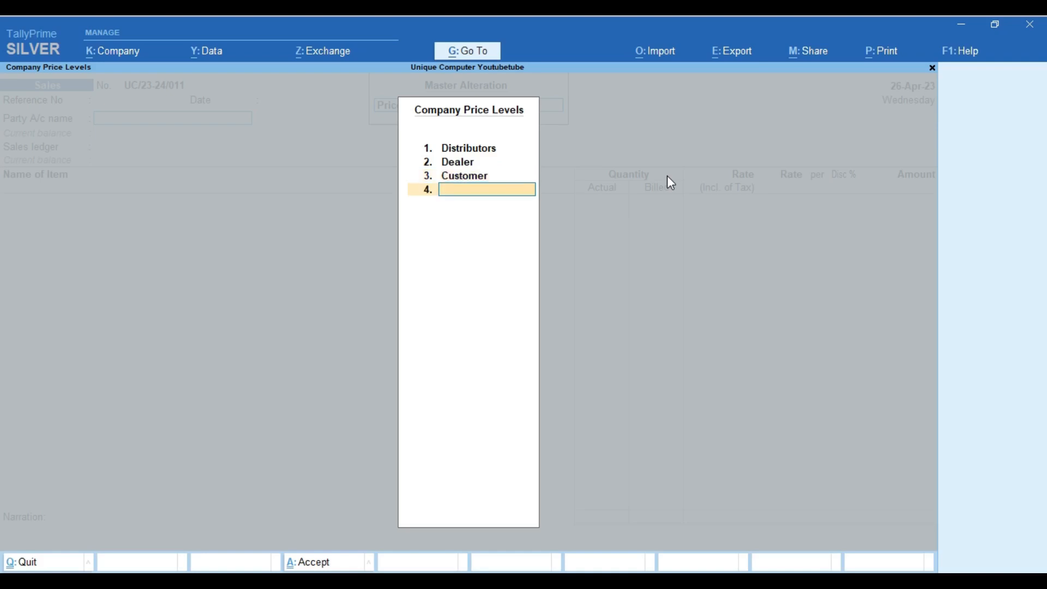
pyautogui.press('Return')
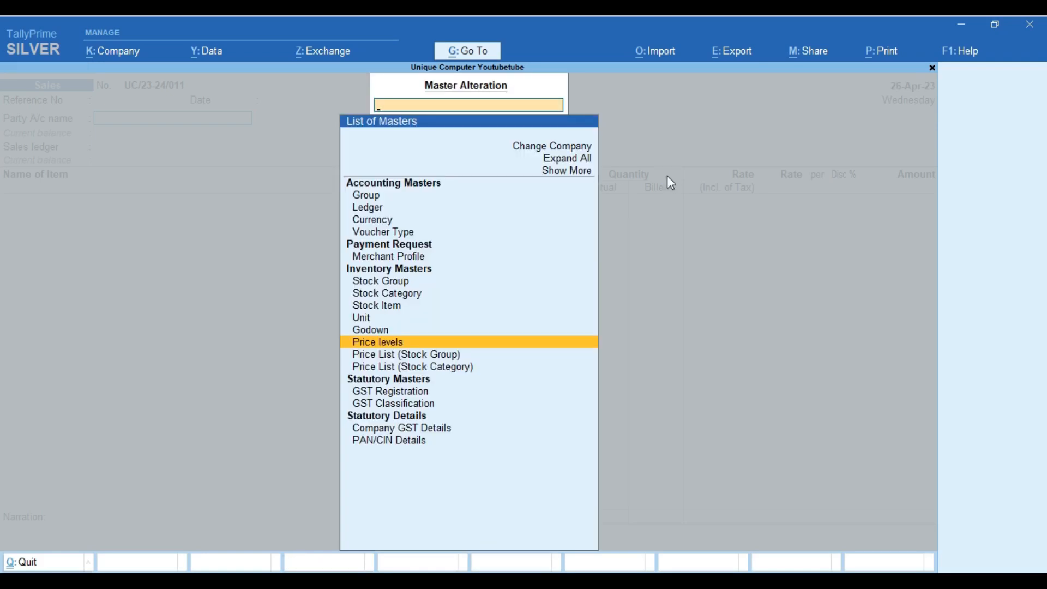
# Step: Open a stock group price list for All Items at the Distributors price level, applicable from 1-Apr-23
pyautogui.click(567, 170)
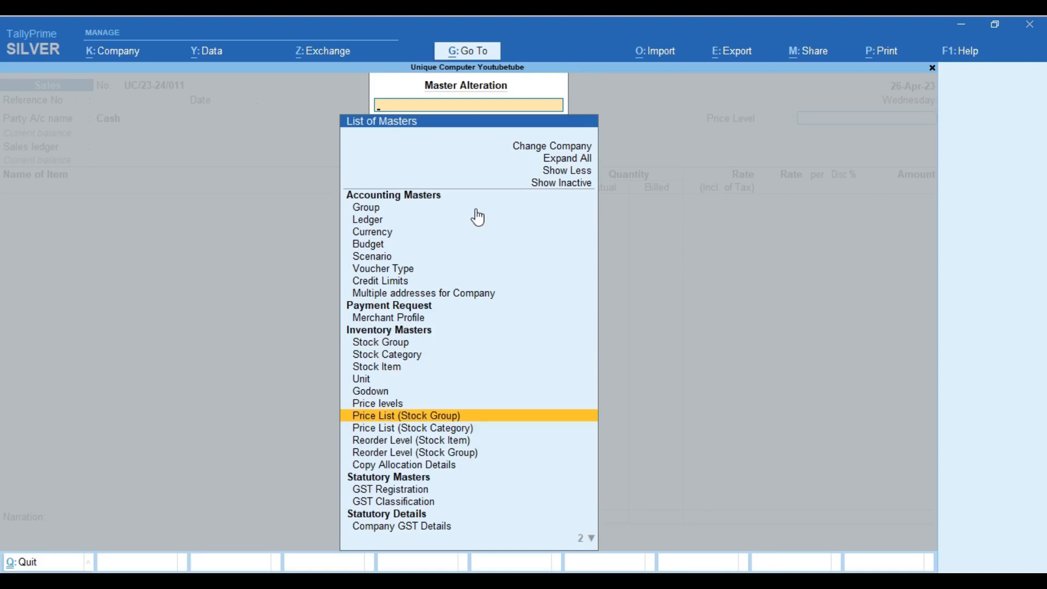
pyautogui.press('Return')
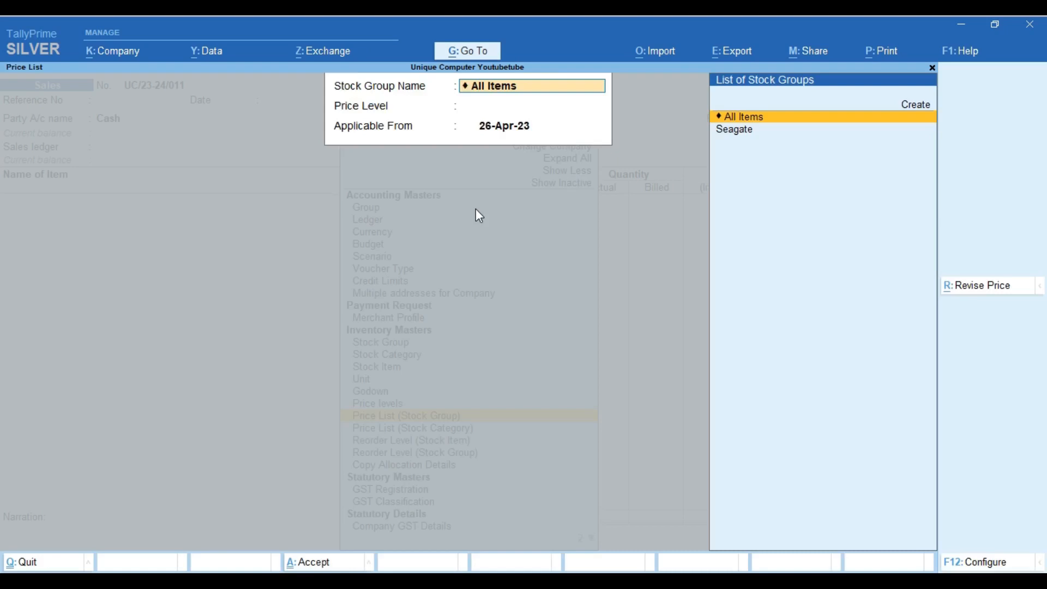
pyautogui.press('Return')
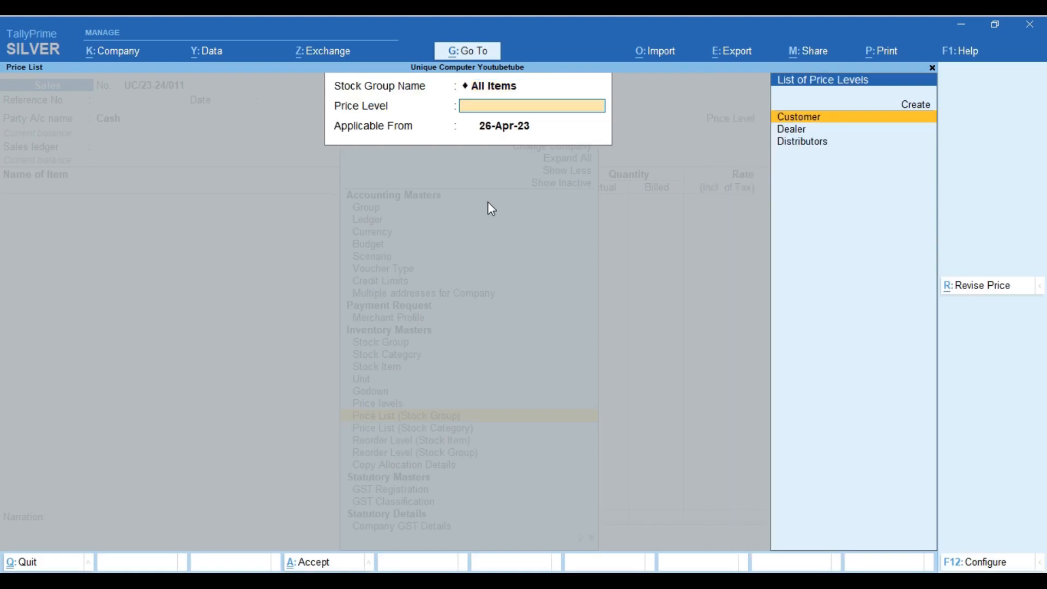
pyautogui.press('Down')
pyautogui.press('Down')
pyautogui.press('Return')
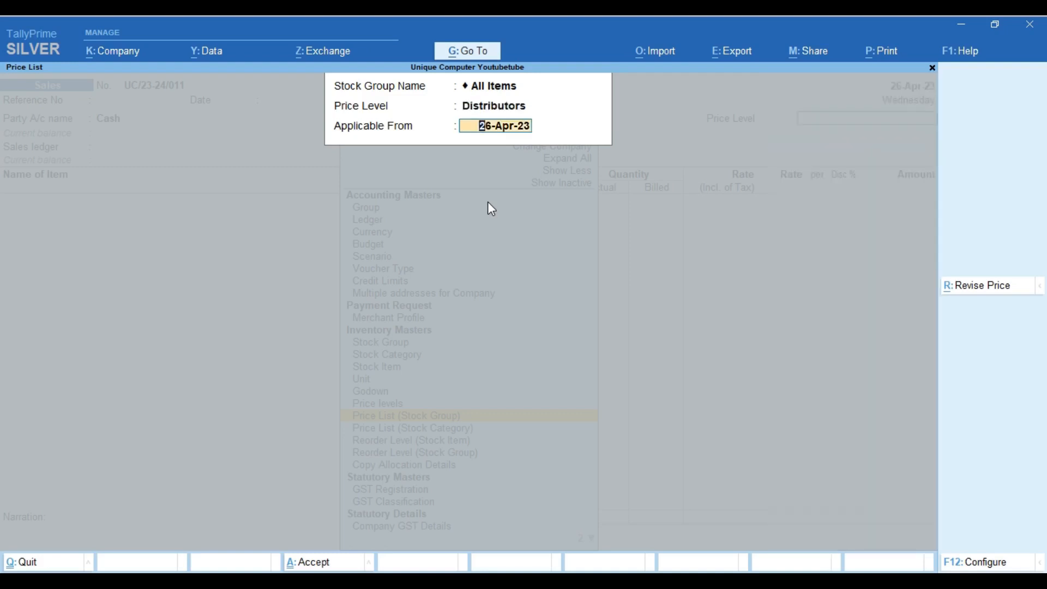
pyautogui.write('1.4')
pyautogui.press('Return')
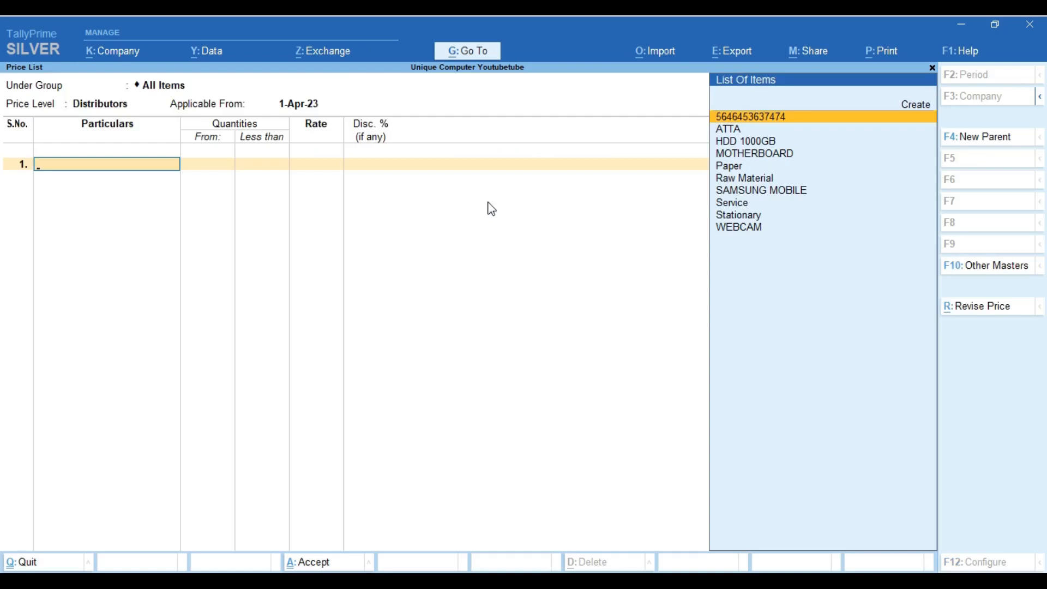
# Step: Add ATTA to the price list with a slab below 10 kgs at 200.00/kgs and 10% discount
pyautogui.press('Down')
pyautogui.press('Return')
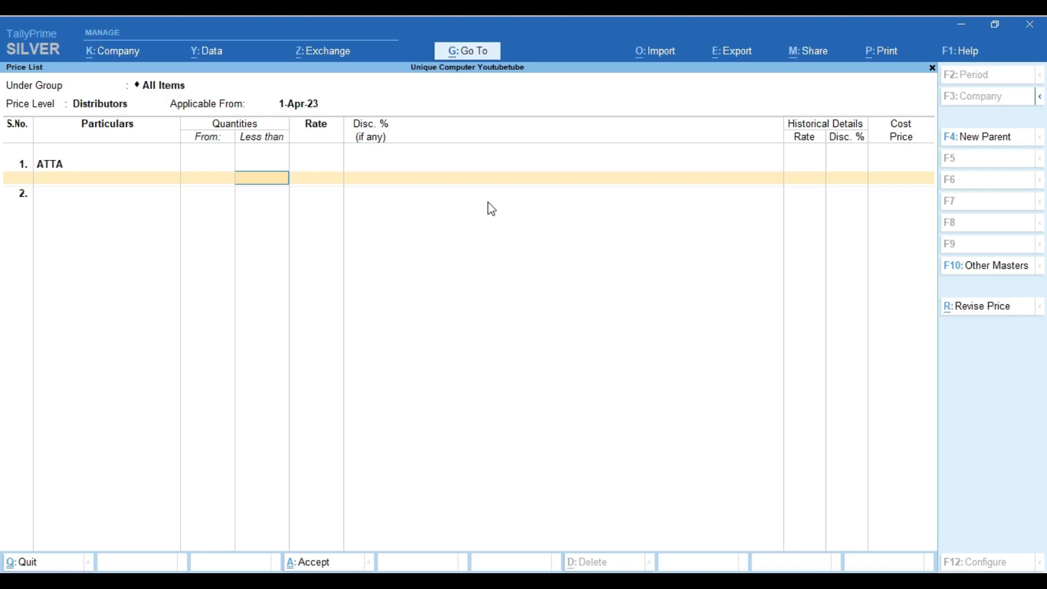
pyautogui.write('10')
pyautogui.press('Return')
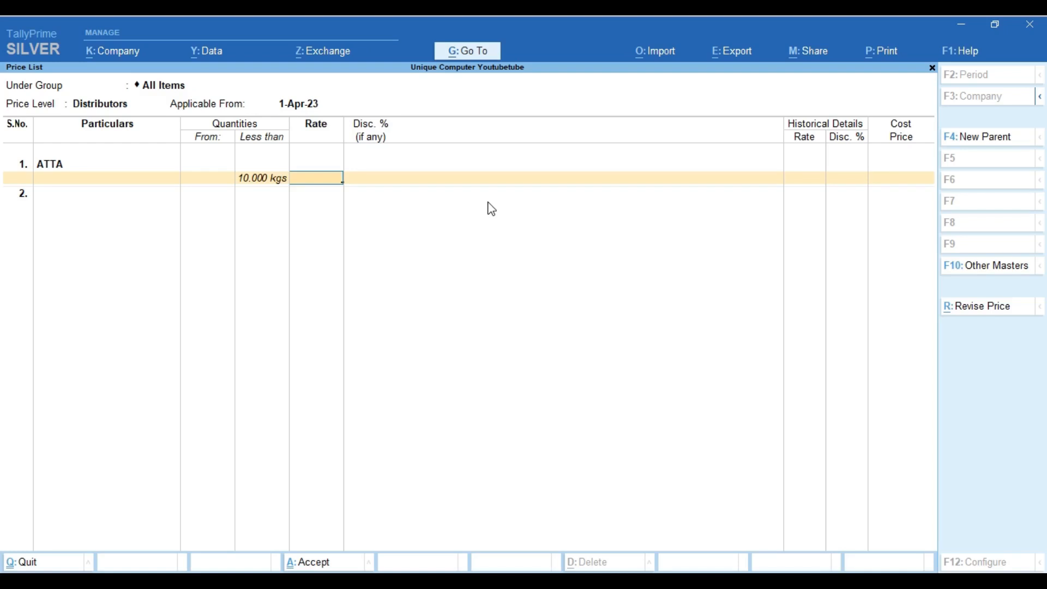
pyautogui.write('200')
pyautogui.press('Return')
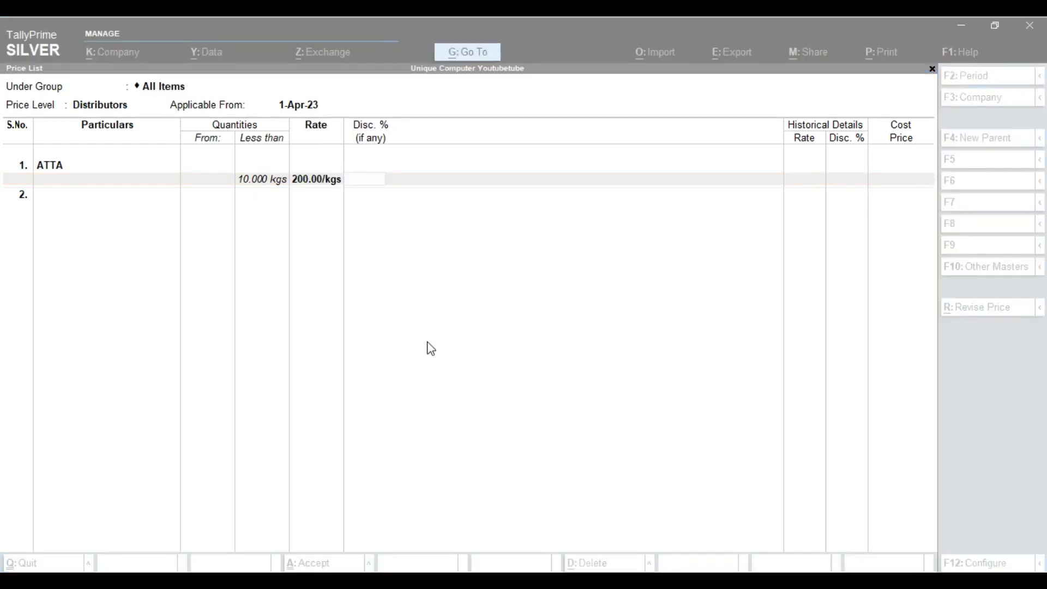
pyautogui.click(105, 111)
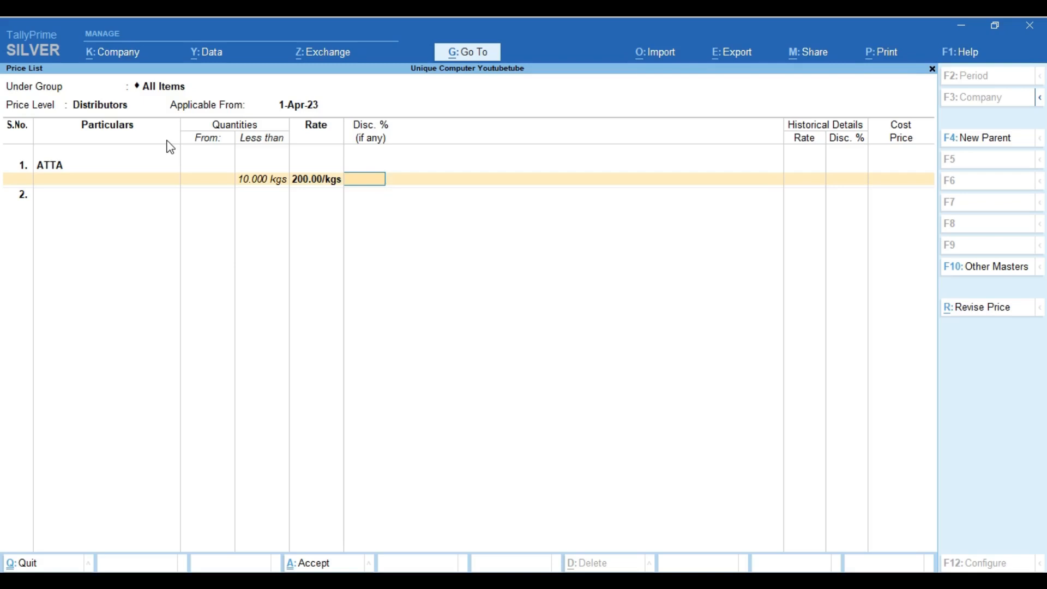
pyautogui.write('10')
pyautogui.press('Return')
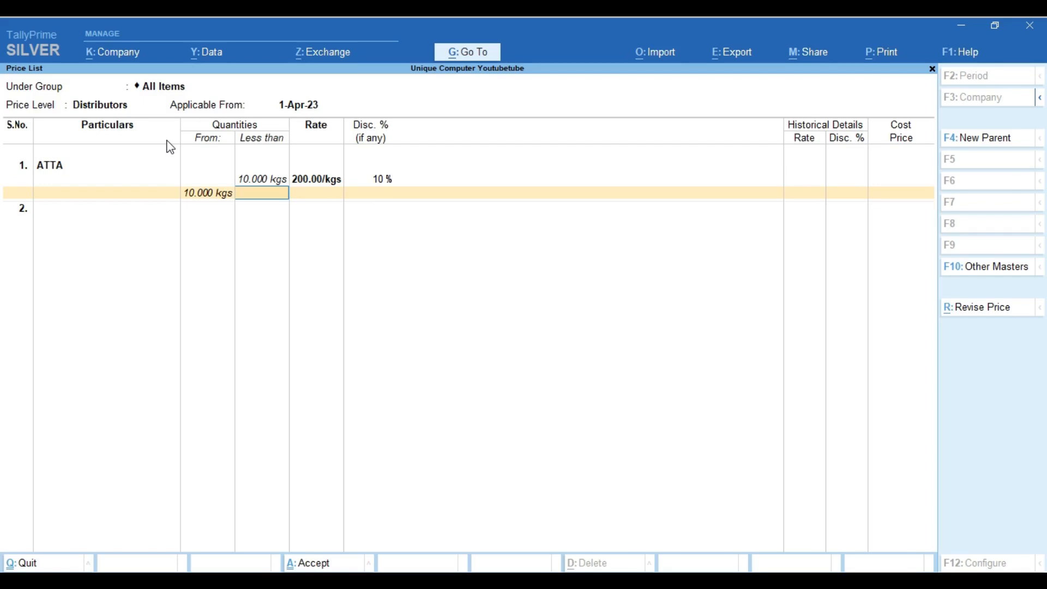
# Step: Add an ATTA slab from 10 to below 50 kgs at 200.00/kgs with 20% discount, leaving the 50 kgs slab blank
pyautogui.write('50')
pyautogui.press('Return')
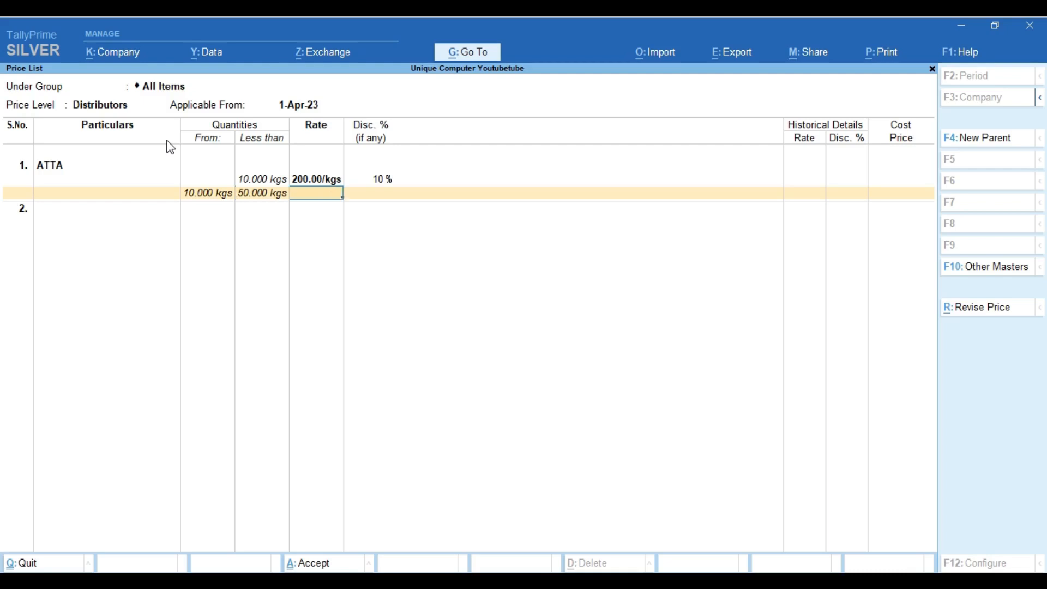
pyautogui.write('200')
pyautogui.press('Return')
pyautogui.write('20')
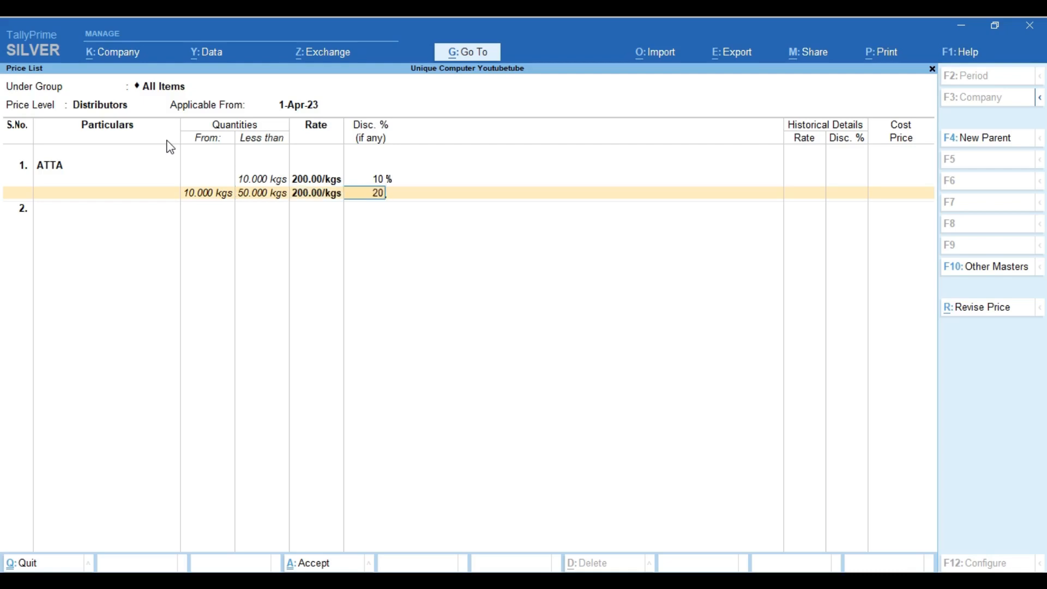
pyautogui.press('Return')
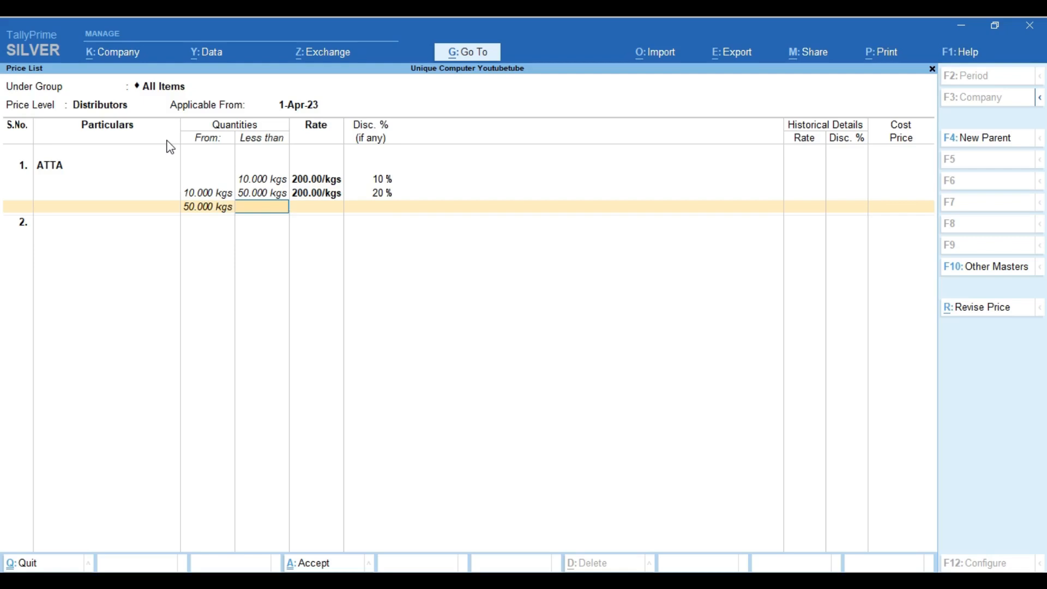
pyautogui.press('Return')
pyautogui.press('Return')
pyautogui.press('Return')
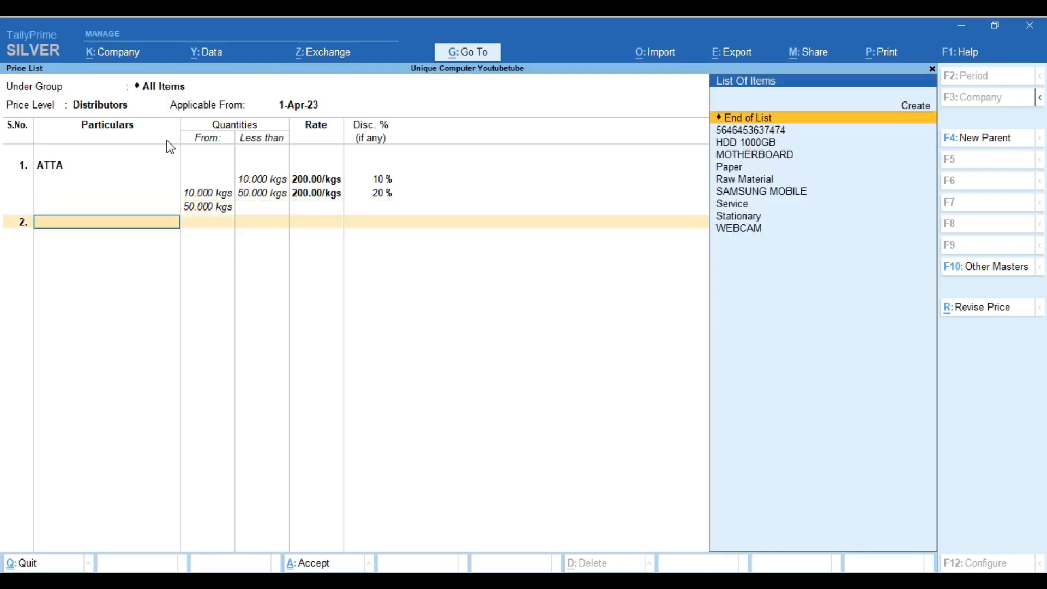
# Step: Add MOTHERBOARD to the price list with a slab below 10 NOS at 1,000.00/NOS and 10% discount
pyautogui.press('Down')
pyautogui.press('Down')
pyautogui.press('Down')
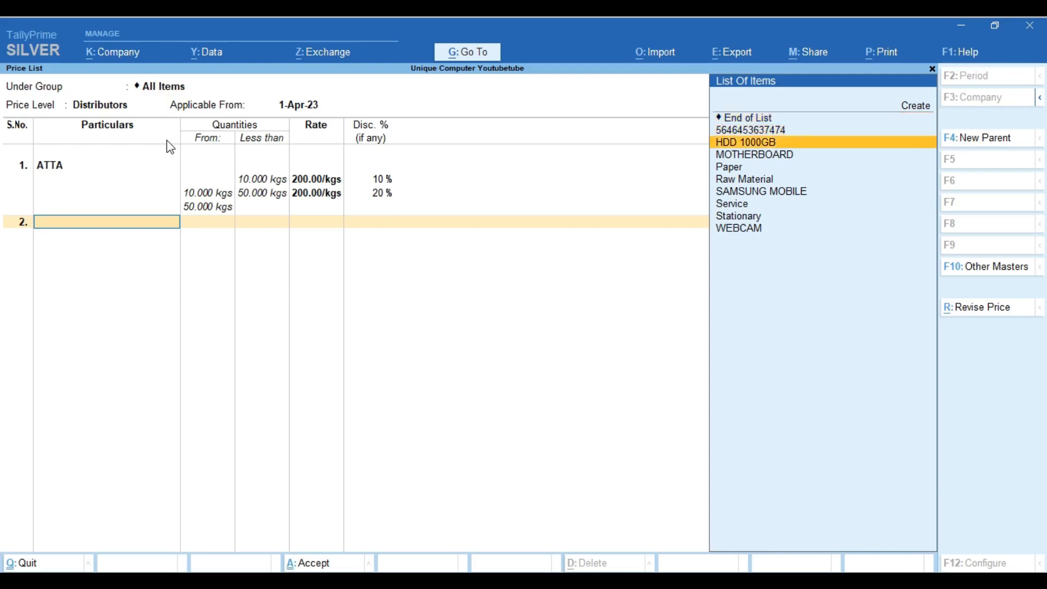
pyautogui.press('Return')
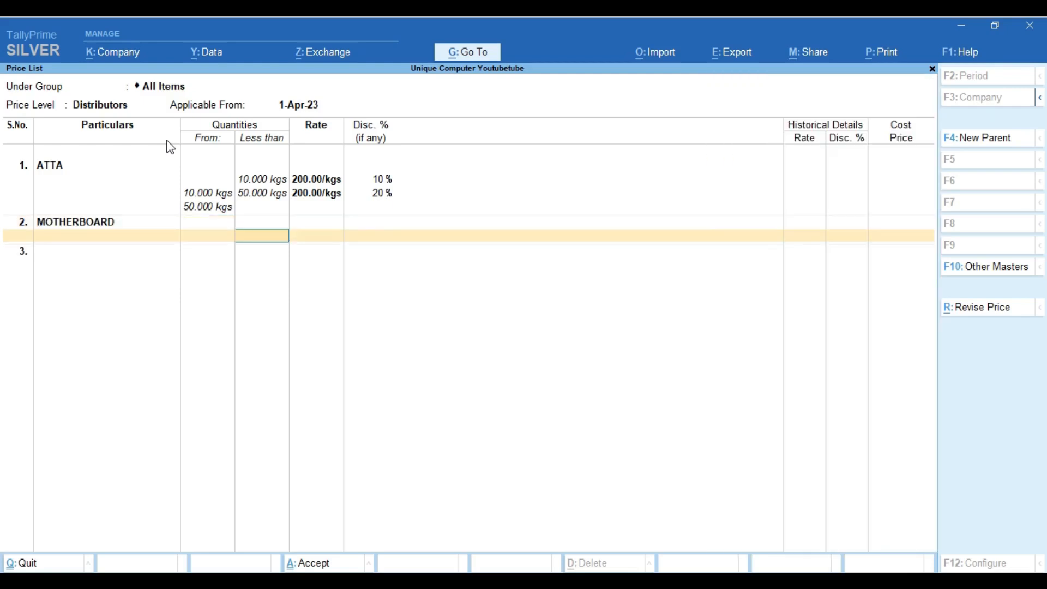
pyautogui.write('10')
pyautogui.press('Return')
pyautogui.write('1')
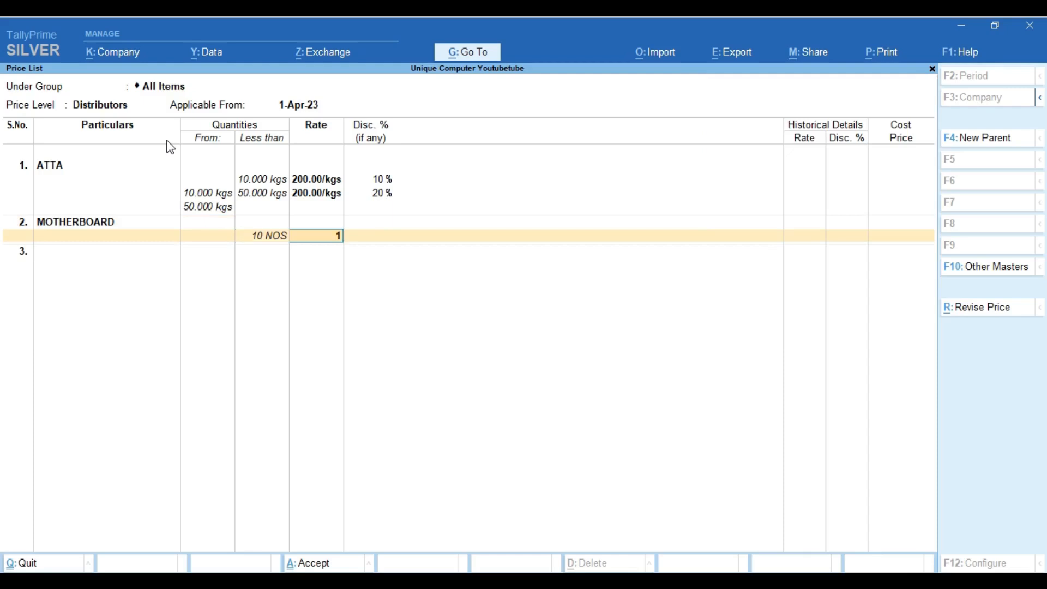
pyautogui.write(',000')
pyautogui.press('Return')
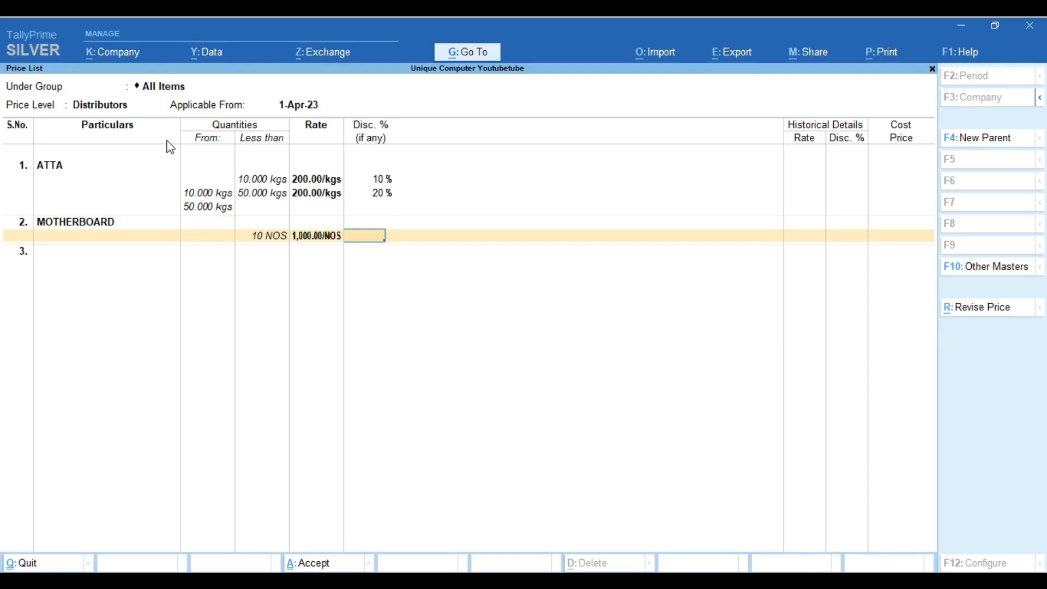
pyautogui.write('10')
pyautogui.press('Return')
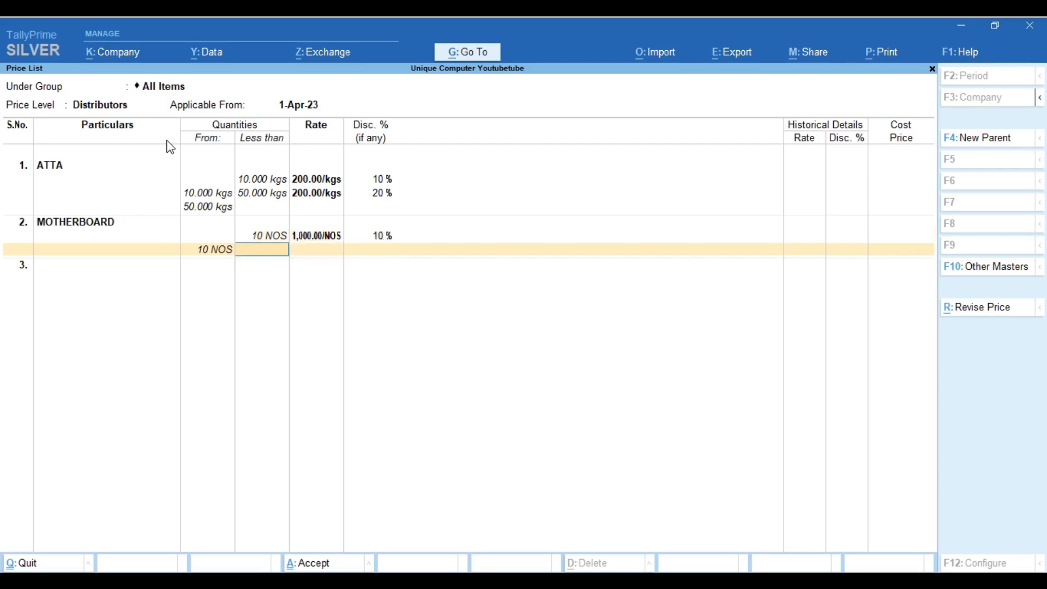
# Step: Add a MOTHERBOARD slab from 10 to below 50 NOS at 800.00/NOS with 10% discount, and save the Distributors price list
pyautogui.write('50')
pyautogui.press('Return')
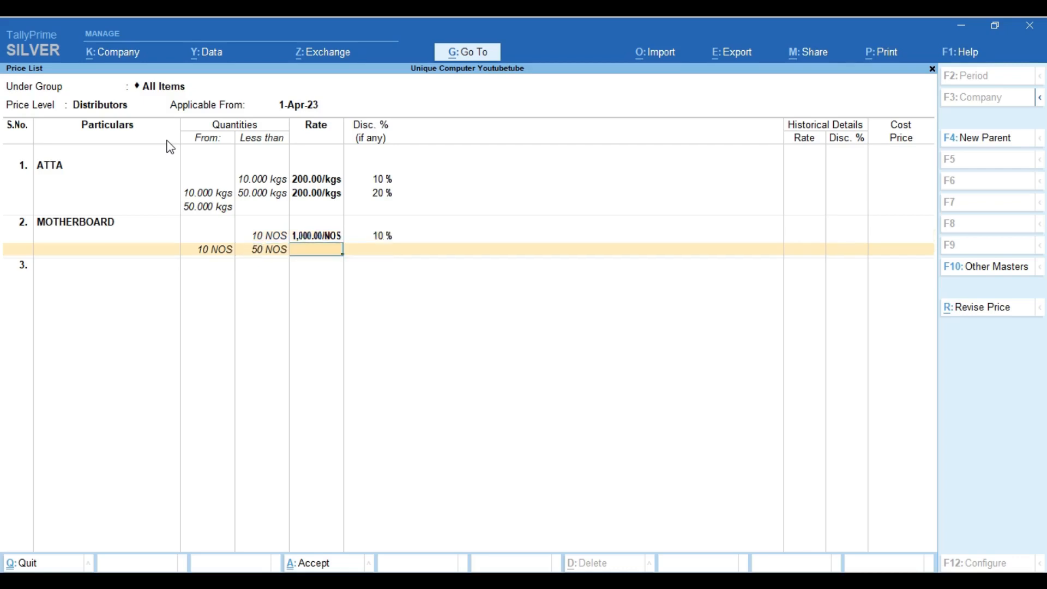
pyautogui.write('1000')
pyautogui.press('BackSpace')
pyautogui.press('BackSpace')
pyautogui.press('BackSpace')
pyautogui.press('BackSpace')
pyautogui.write('800')
pyautogui.press('Return')
pyautogui.write('10')
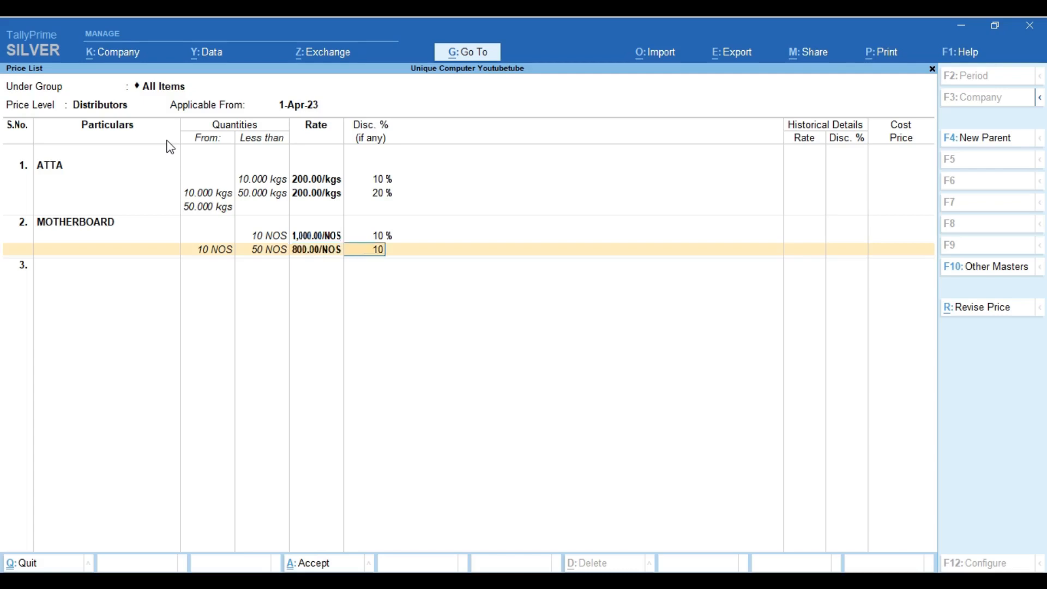
pyautogui.press('Return')
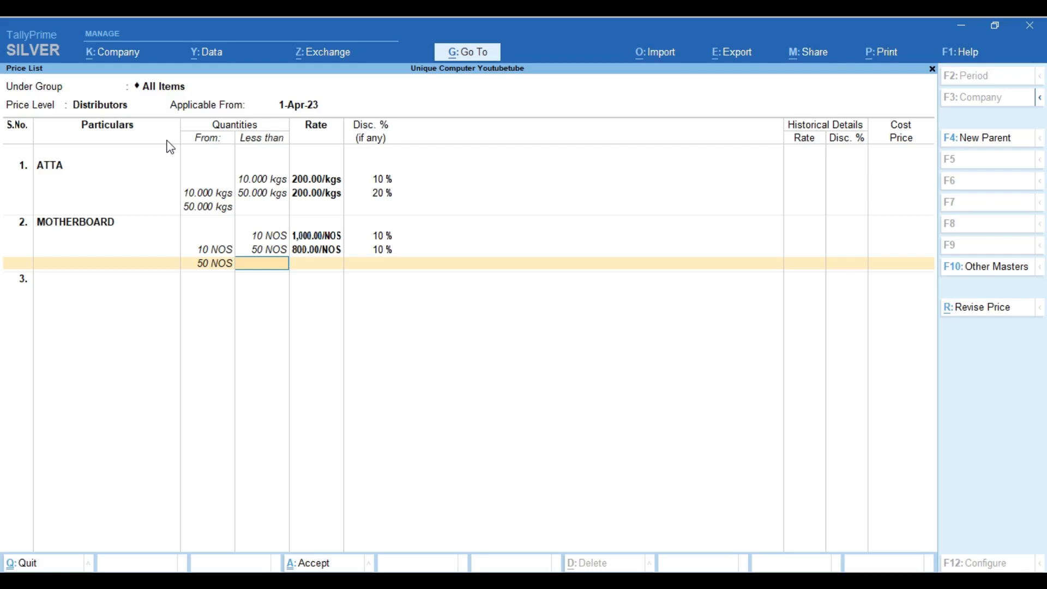
pyautogui.press('Return')
pyautogui.press('Return')
pyautogui.press('Return')
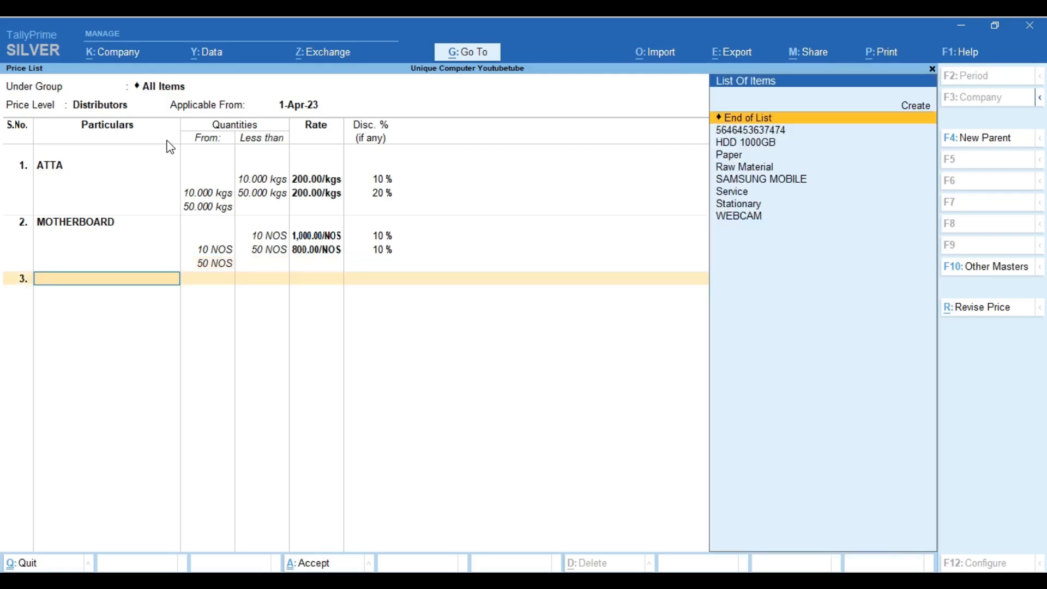
pyautogui.press('Return')
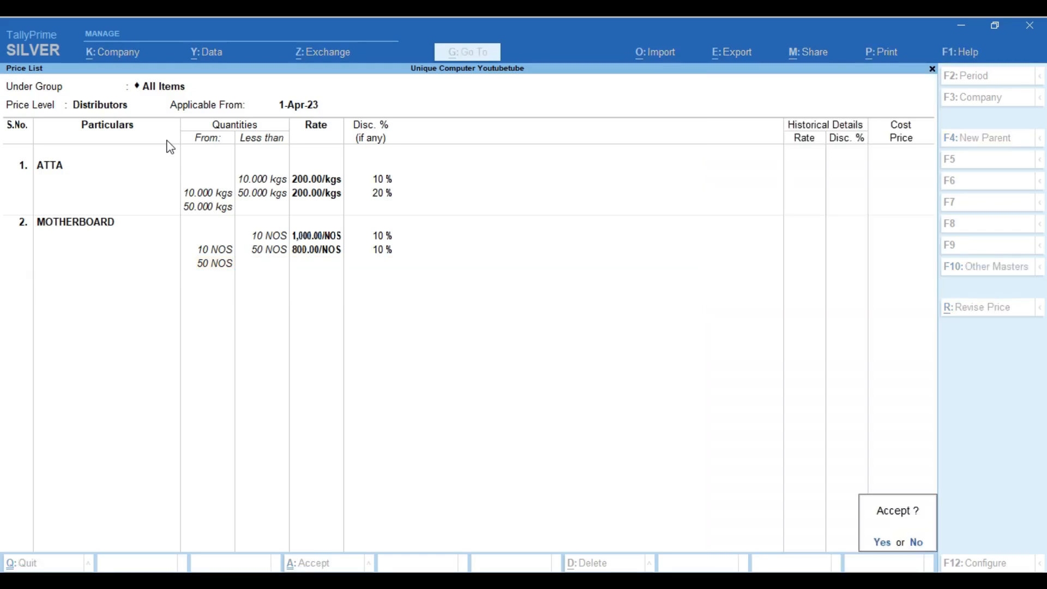
pyautogui.press('Return')
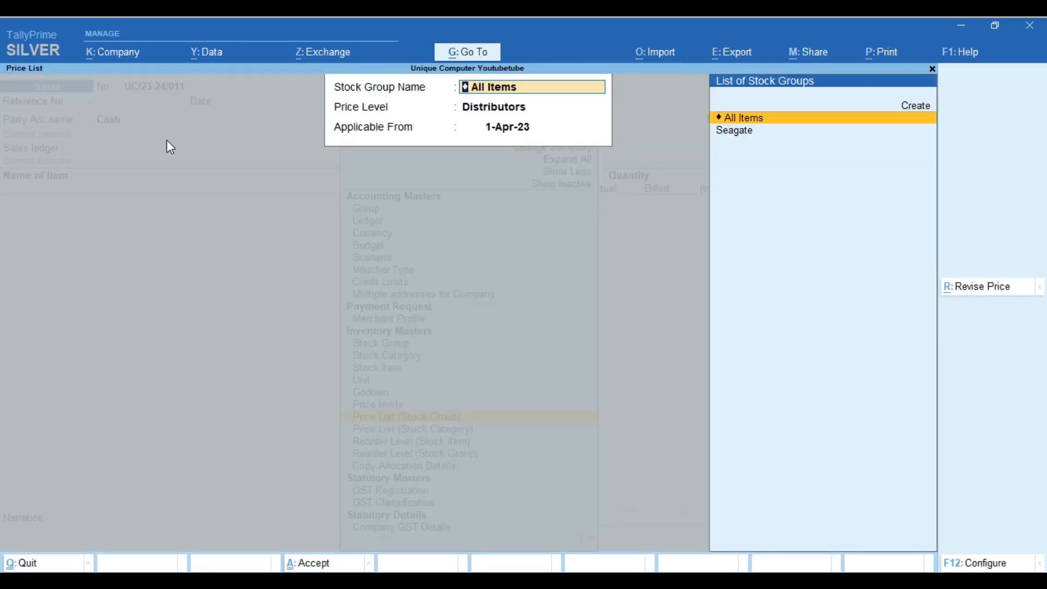
# Step: Open the price list for All Items at the Dealer price level, applicable from 1-Apr-23
pyautogui.press('Return')
pyautogui.press('Up')
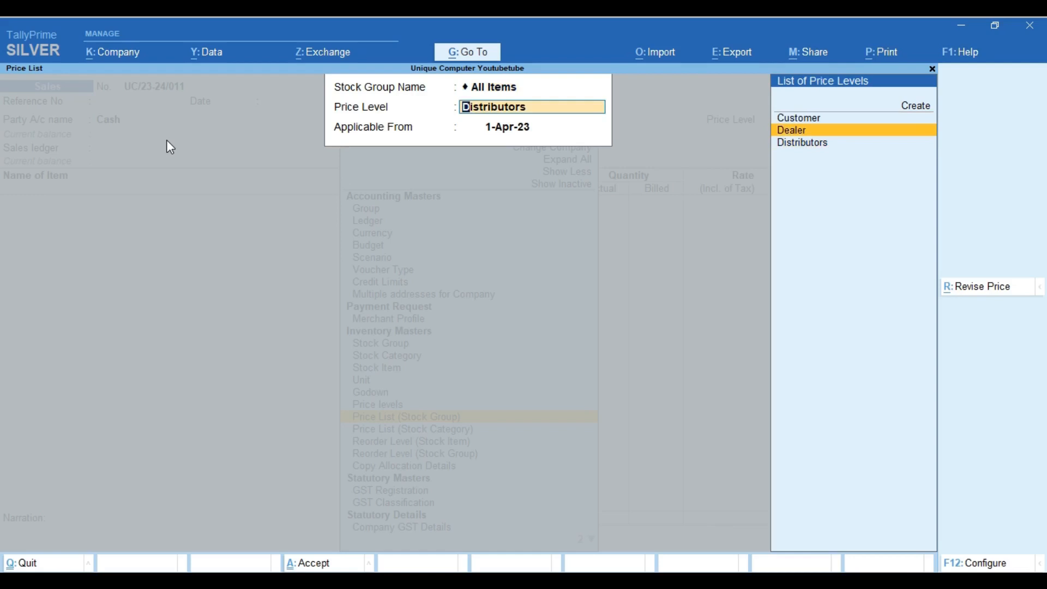
pyautogui.press('Return')
pyautogui.press('Return')
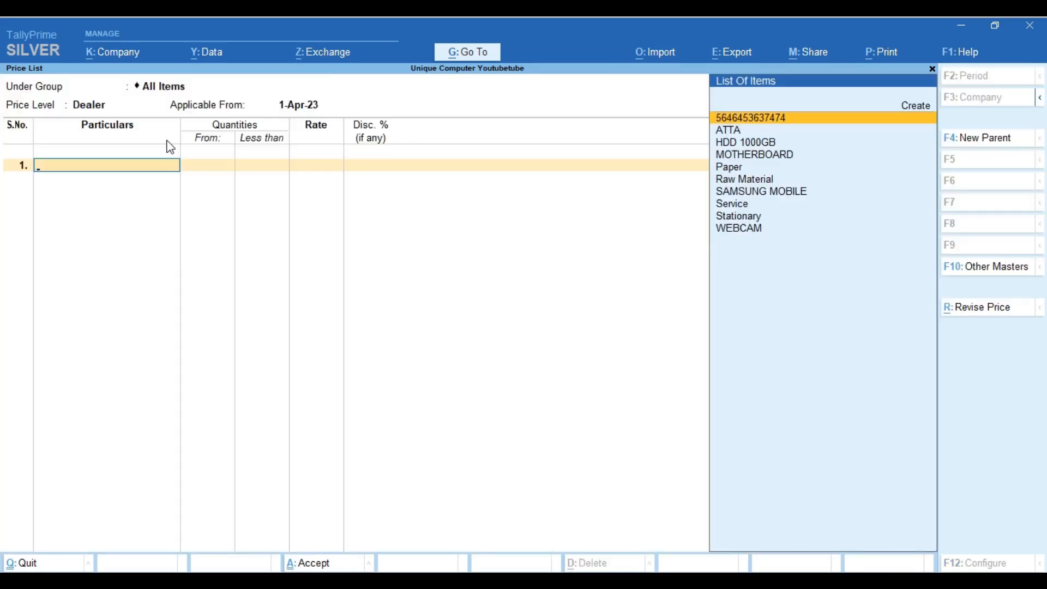
# Step: Add ATTA to the Dealer price list with a slab below 20 kgs at 200.00/kgs and 5% discount
pyautogui.press('Down')
pyautogui.press('Return')
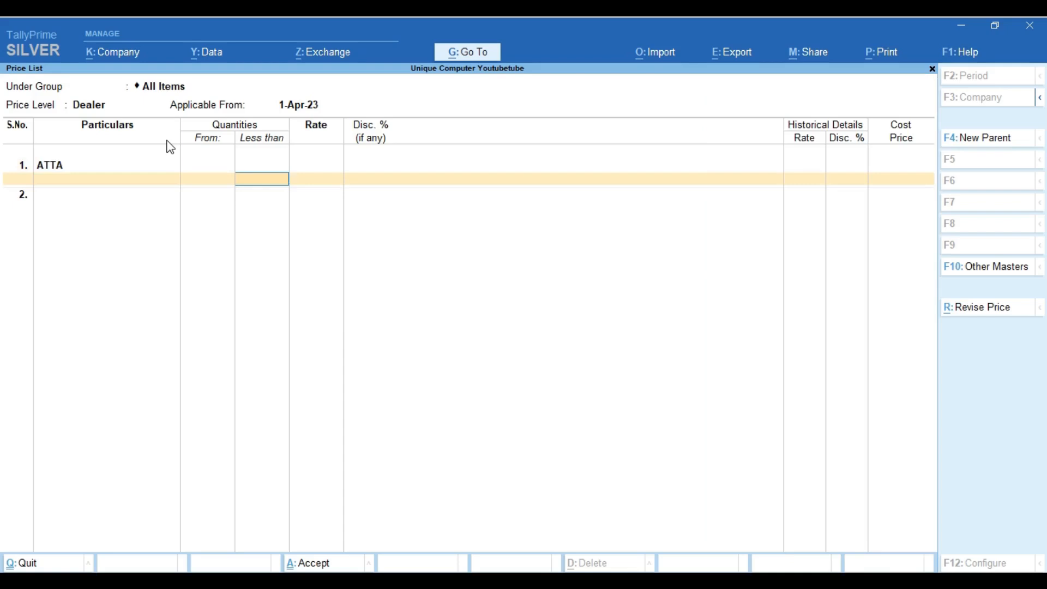
pyautogui.write('20')
pyautogui.press('Return')
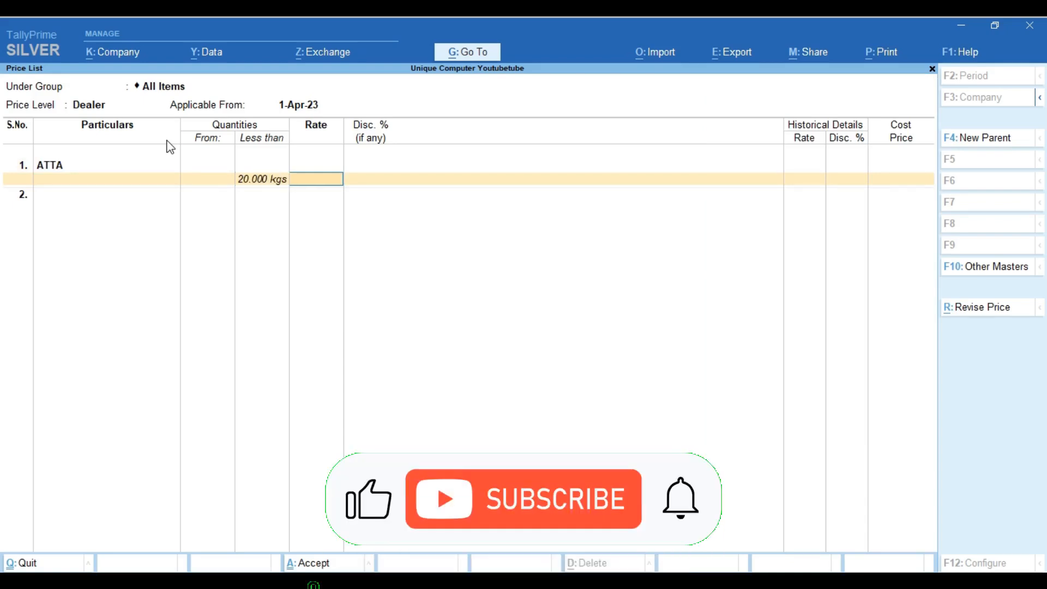
pyautogui.write('200')
pyautogui.press('Return')
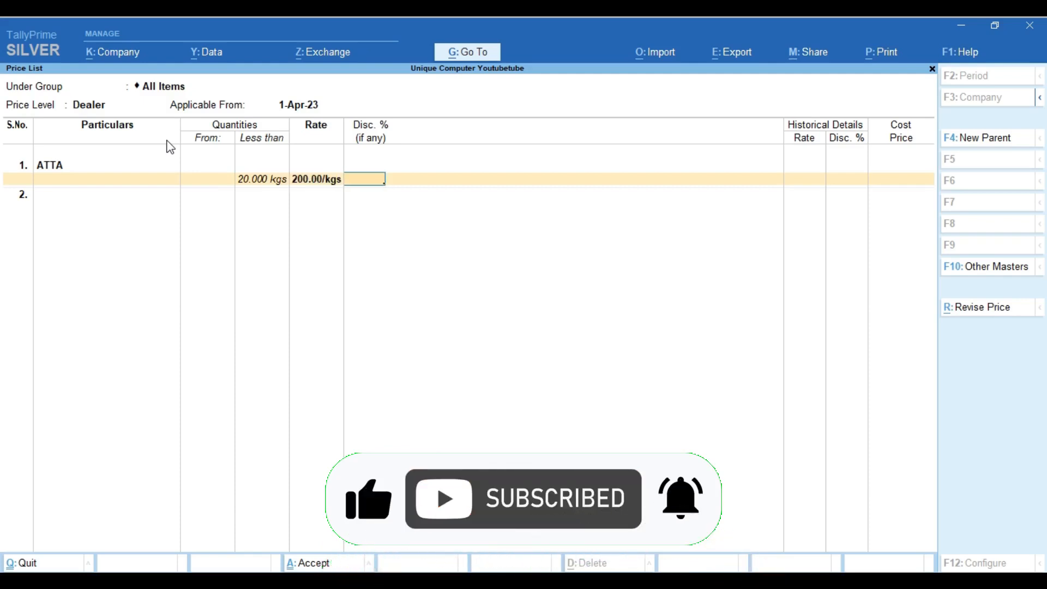
pyautogui.write('5')
pyautogui.press('Return')
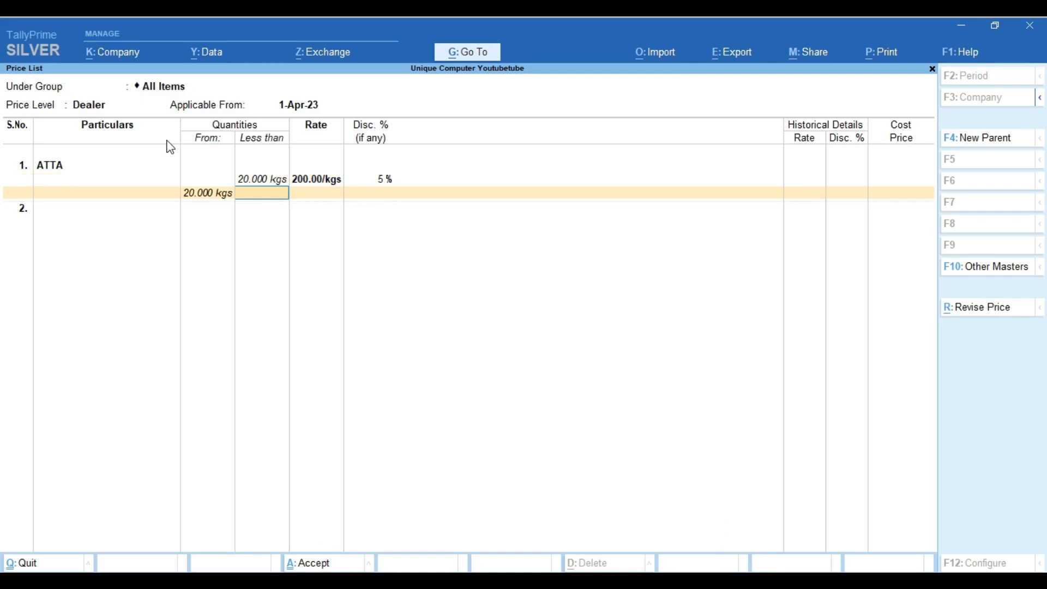
# Step: Add an ATTA slab from 20 to below 50 kgs at 180.00/kgs with 5% discount, leaving the 50 kgs slab blank
pyautogui.write('50')
pyautogui.press('Return')
pyautogui.write('200')
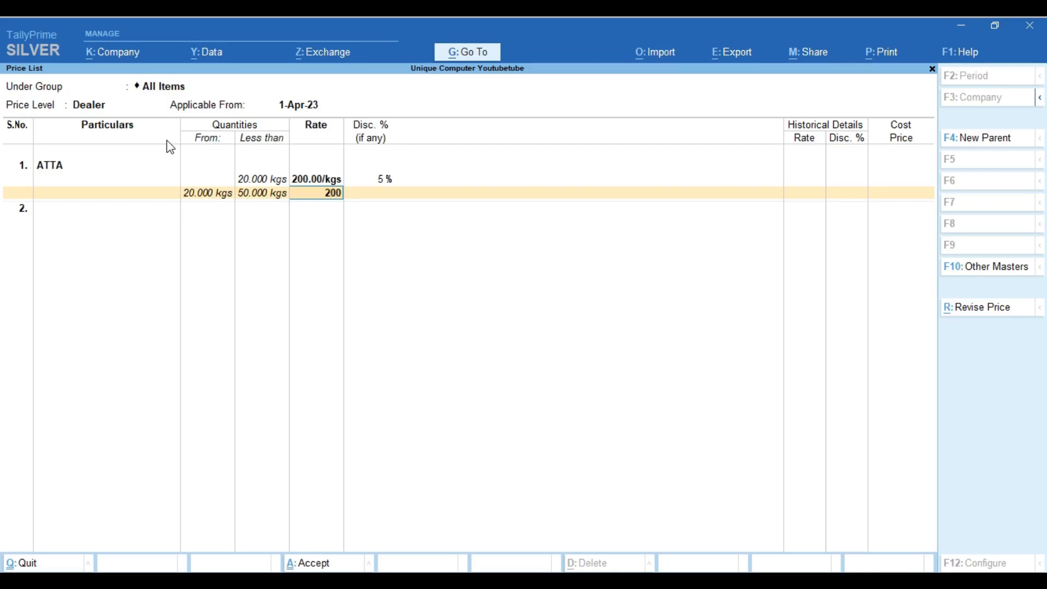
pyautogui.press('Return')
pyautogui.press('BackSpace')
pyautogui.write('180')
pyautogui.press('Return')
pyautogui.write('5')
pyautogui.press('Return')
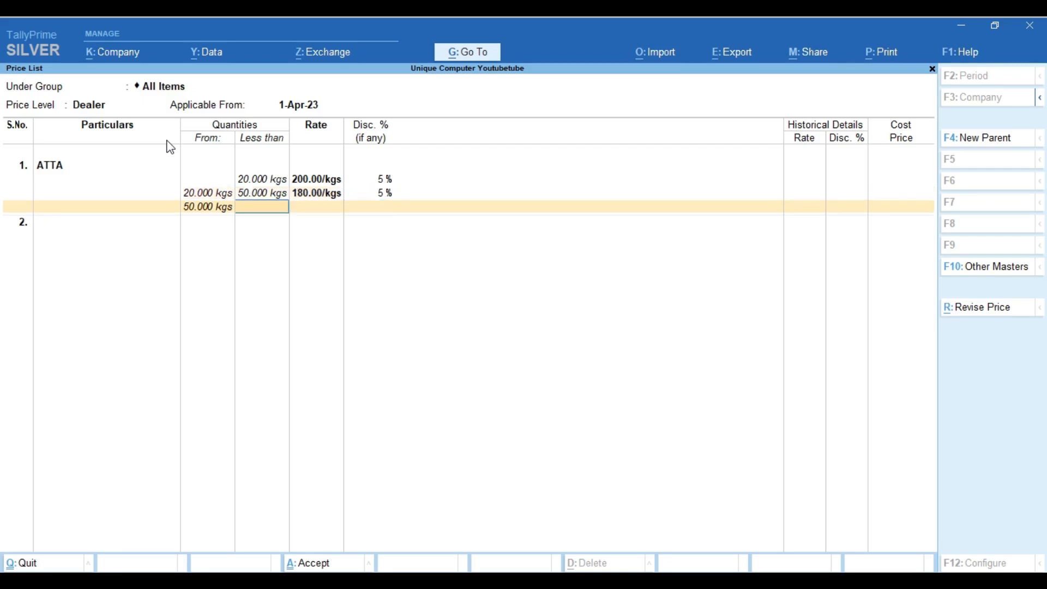
pyautogui.press('Return')
pyautogui.press('Return')
pyautogui.press('Return')
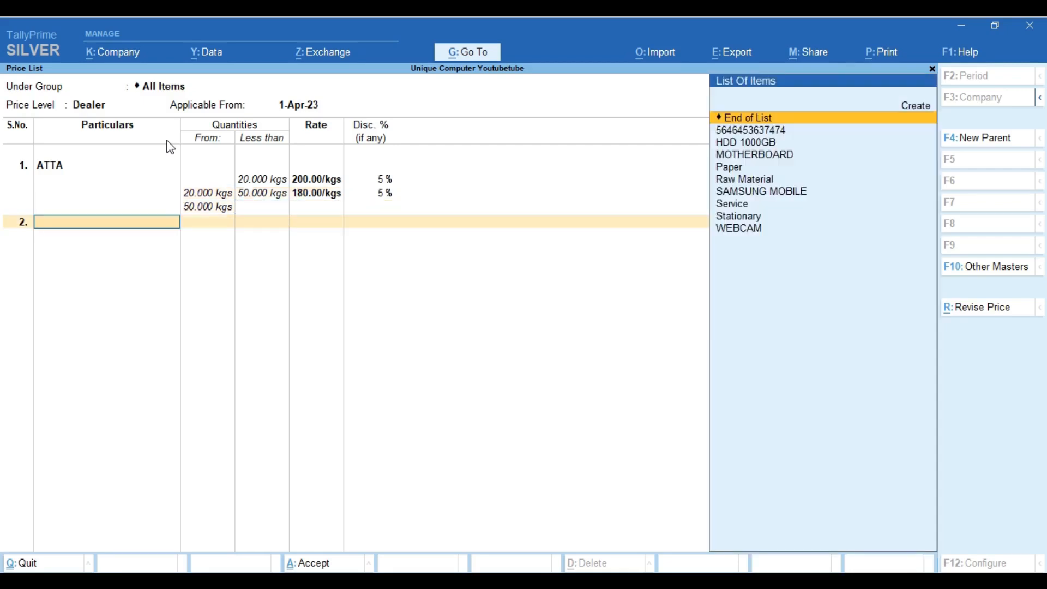
# Step: Add MOTHERBOARD to the price list with a slab below 5 NOS at 1,000.00/NOS and no discount
pyautogui.write('Mot')
pyautogui.press('Return')
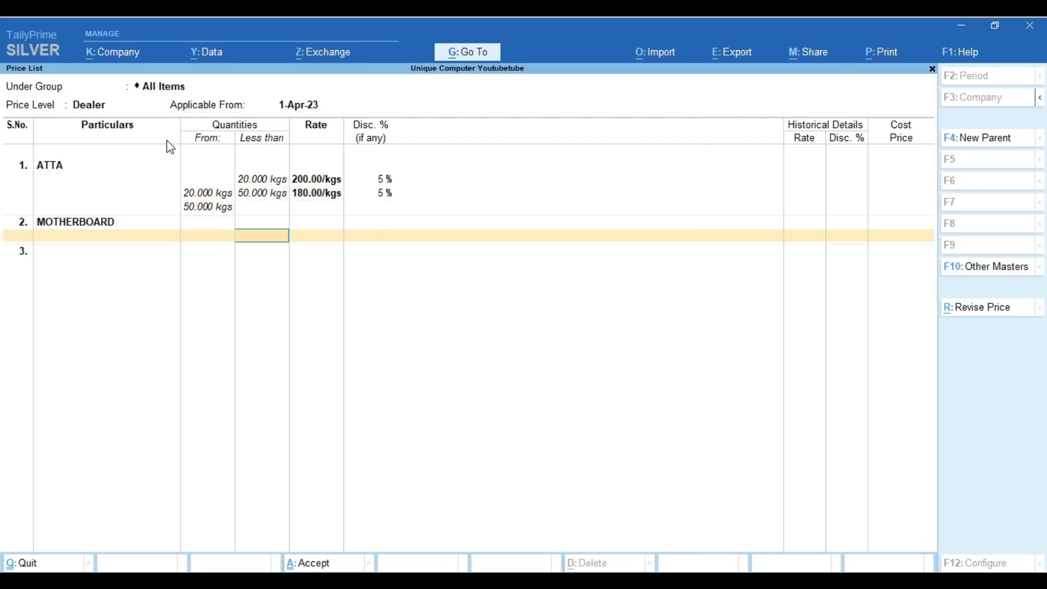
pyautogui.write('5')
pyautogui.press('Return')
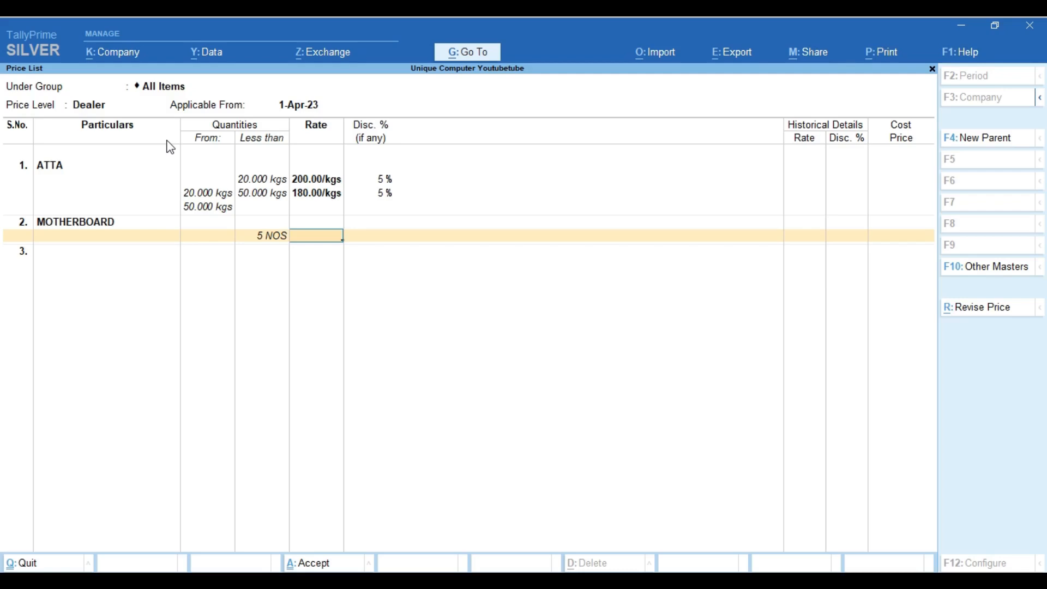
pyautogui.write('1,00')
pyautogui.write('000')
pyautogui.press('Return')
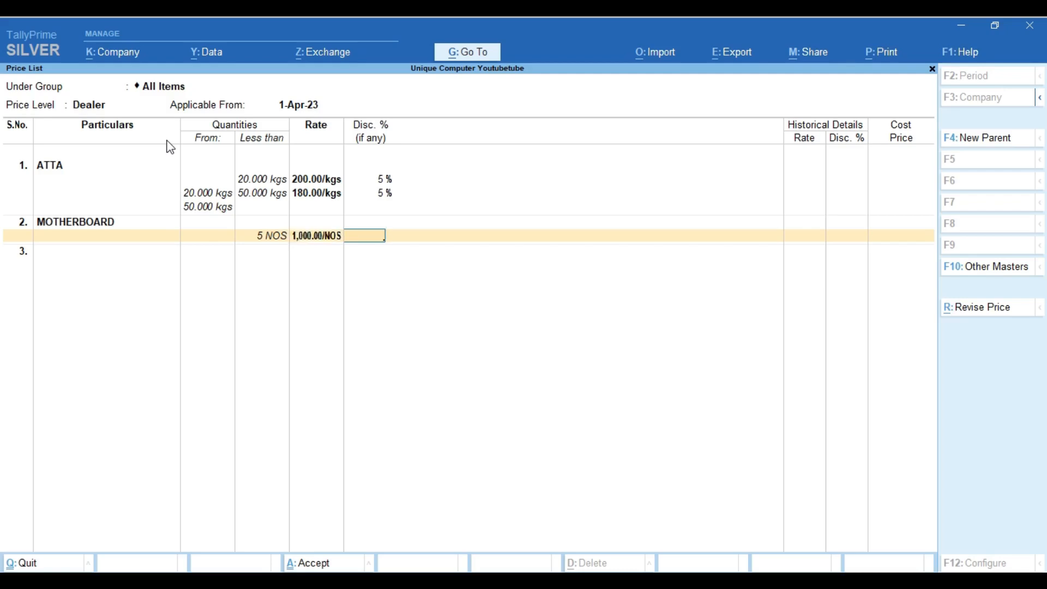
pyautogui.press('Return')
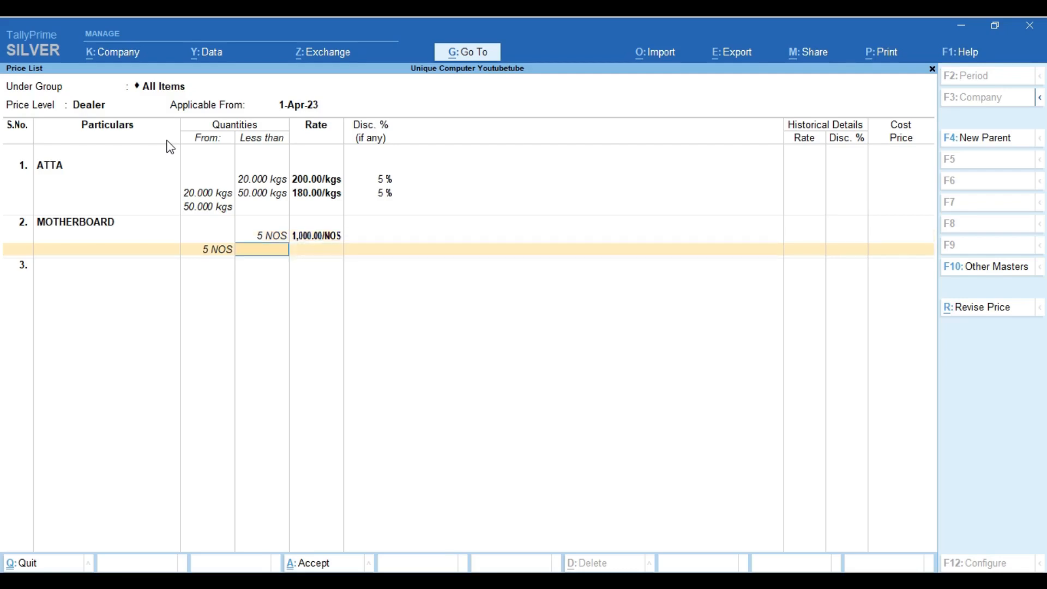
# Step: Add a MOTHERBOARD slab from 5 to below 50 NOS at 900.00/NOS with 2% discount, and save the Dealer price list
pyautogui.write('50')
pyautogui.press('Return')
pyautogui.write('900')
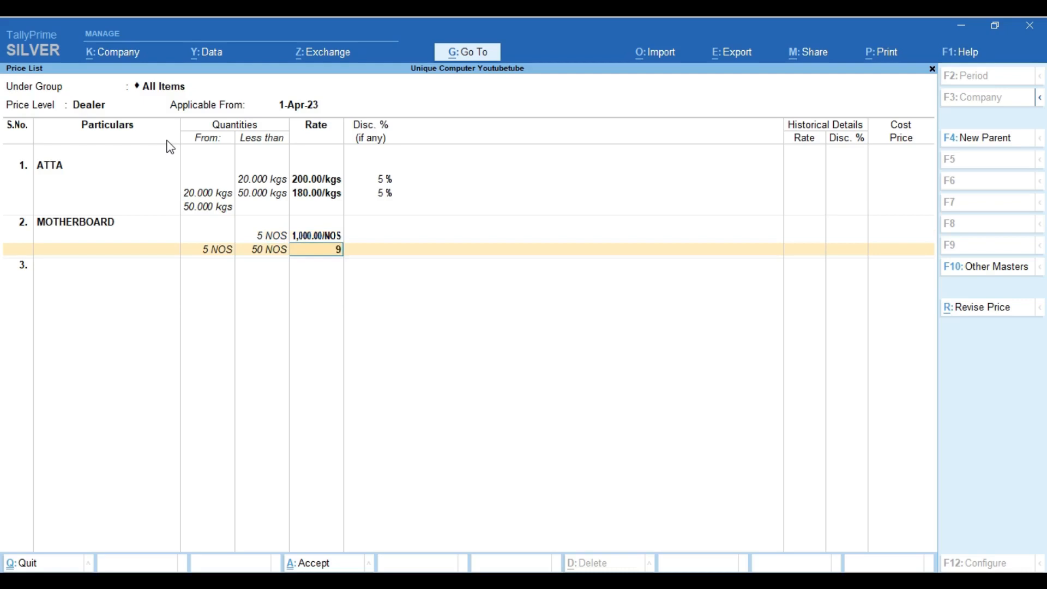
pyautogui.press('Return')
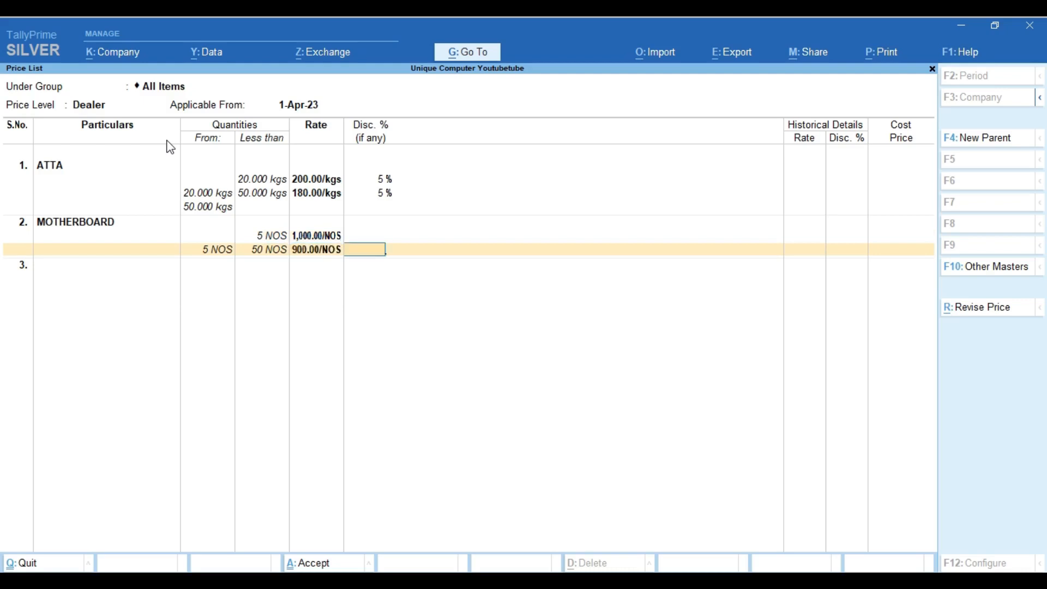
pyautogui.write('2')
pyautogui.press('Return')
pyautogui.press('Return')
pyautogui.press('Return')
pyautogui.press('Return')
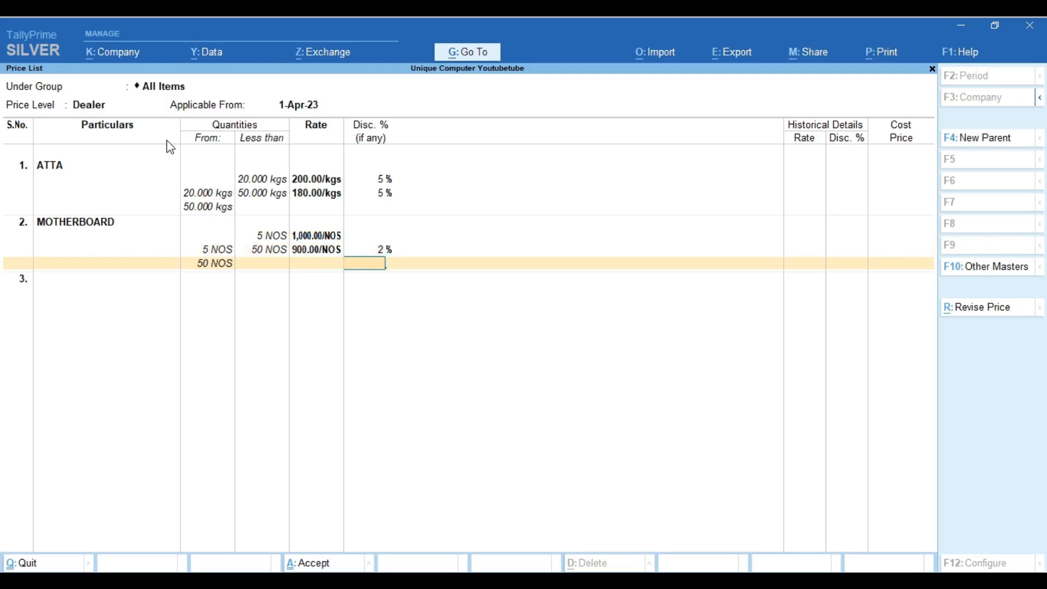
pyautogui.press('Return')
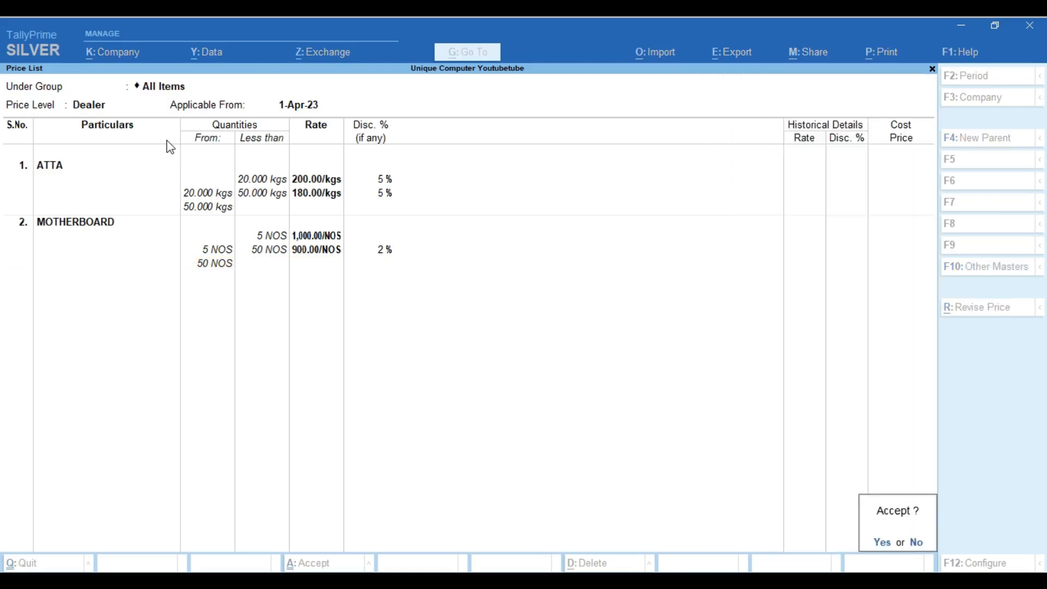
pyautogui.press('y')
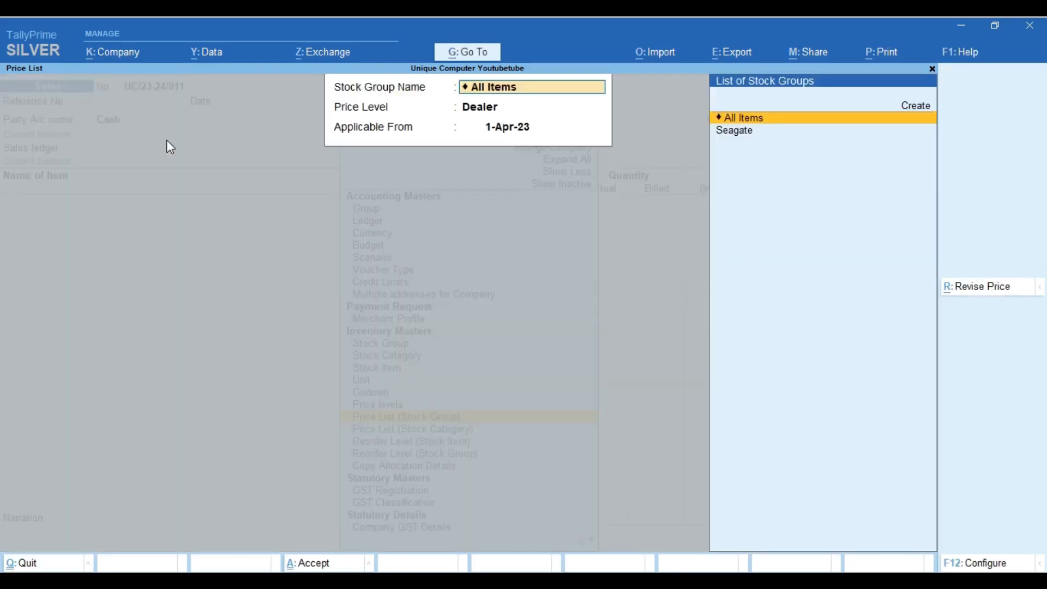
pyautogui.press('Down')
pyautogui.press('Return')
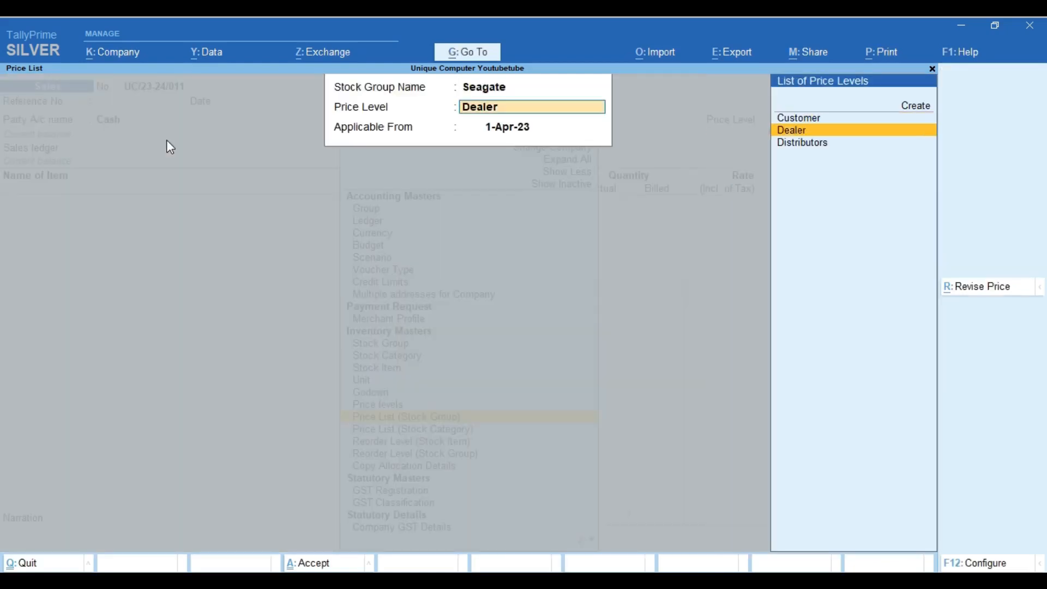
pyautogui.press('Up')
pyautogui.press('Return')
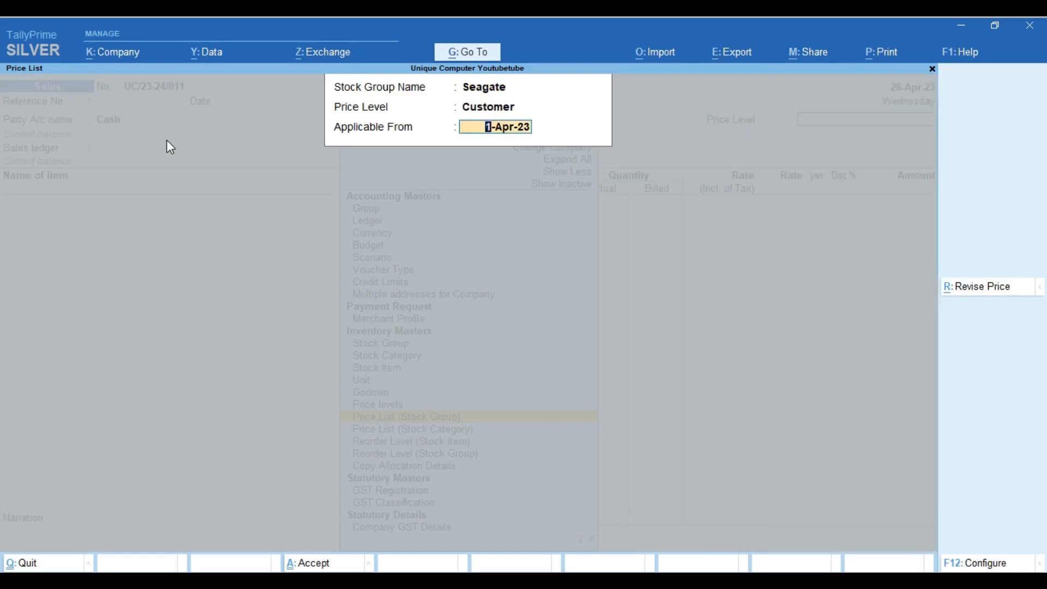
pyautogui.press('Return')
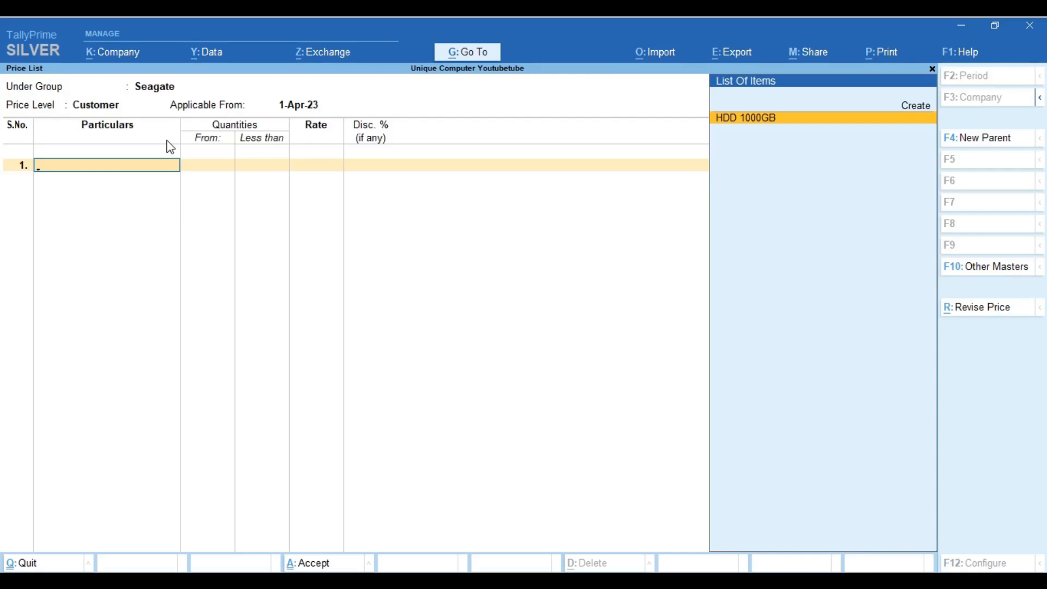
pyautogui.press('Escape')
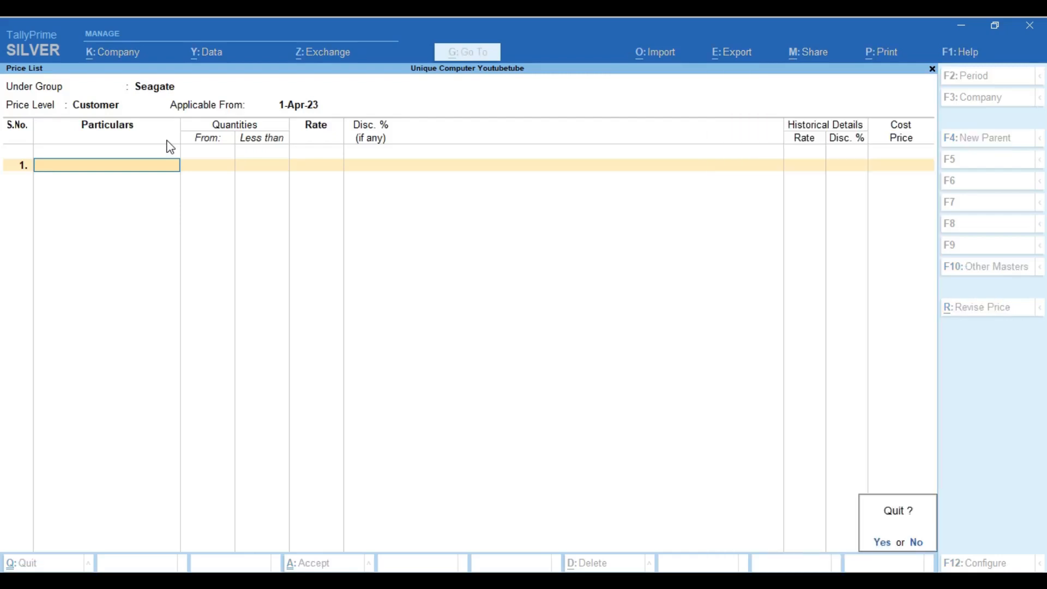
pyautogui.press('y')
pyautogui.press('Return')
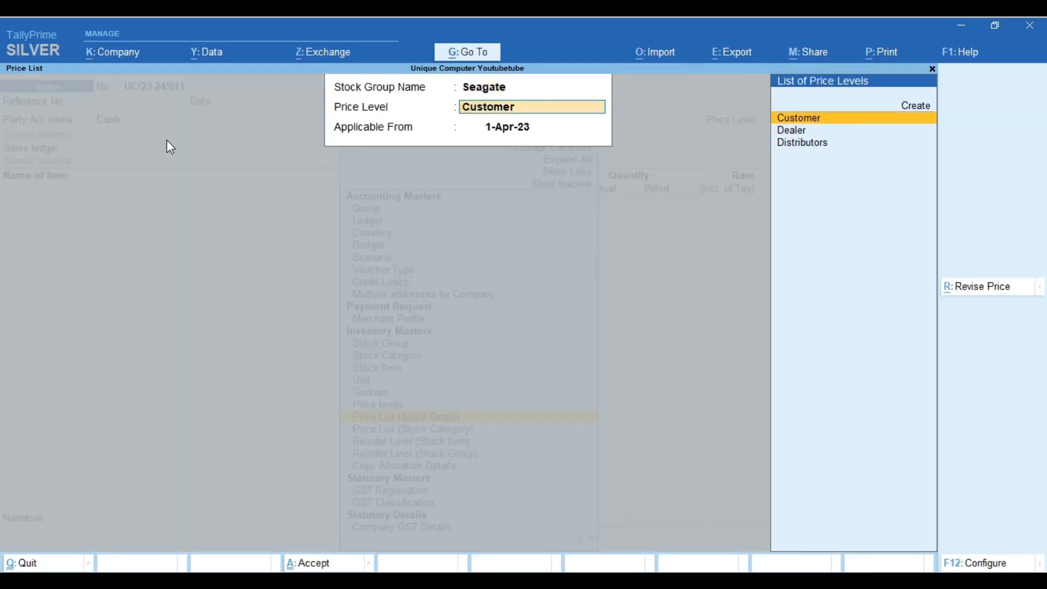
# Step: Open the price list for All Items at the Customer price level, applicable from 1-Apr-23
pyautogui.press('BackSpace')
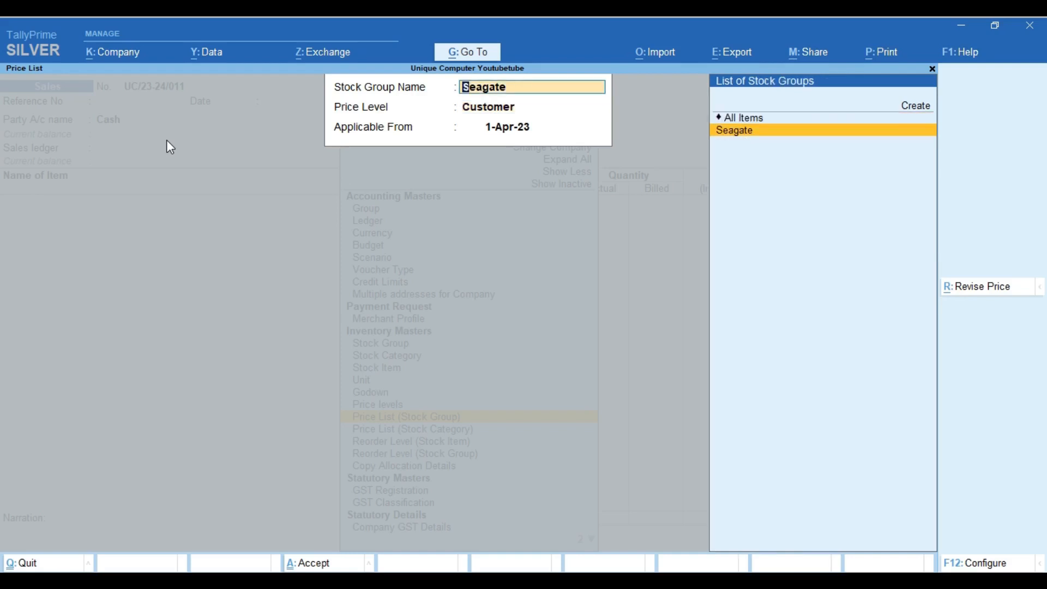
pyautogui.press('Up')
pyautogui.press('Return')
pyautogui.press('Return')
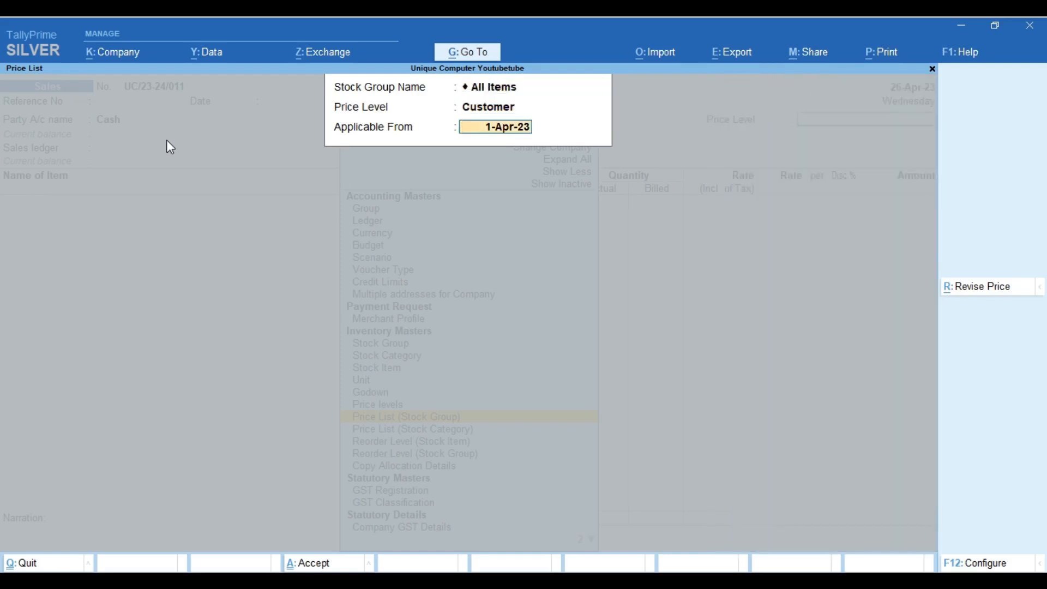
pyautogui.press('Return')
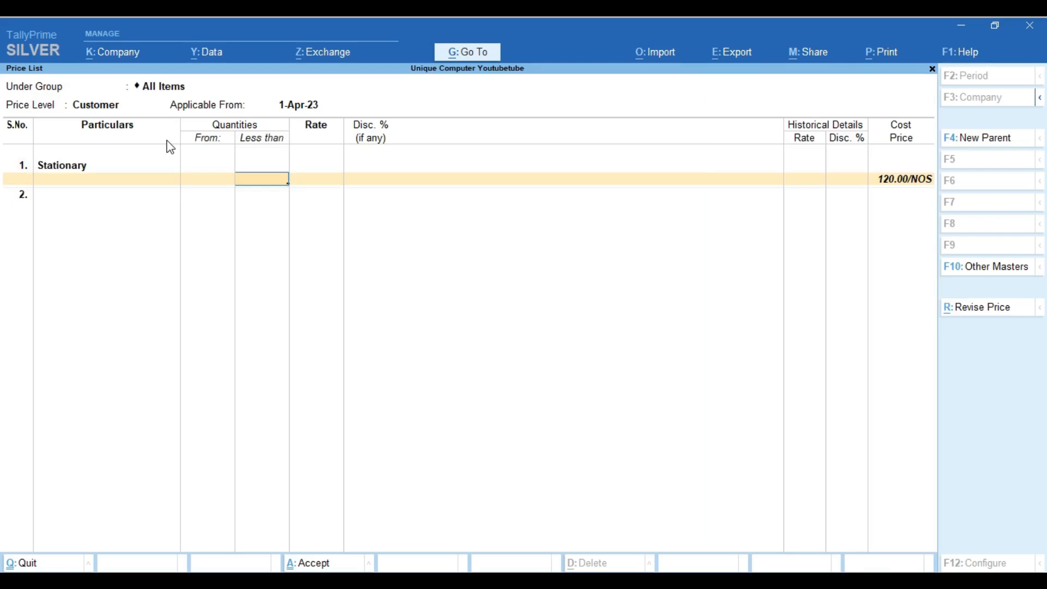
# Step: Replace Stationary with ATTA as the first item of the Customer price list
pyautogui.press('BackSpace')
pyautogui.press('BackSpace')
pyautogui.press('Up')
pyautogui.press('Up')
pyautogui.press('Up')
pyautogui.press('Up')
pyautogui.press('Up')
pyautogui.press('Up')
pyautogui.press('Up')
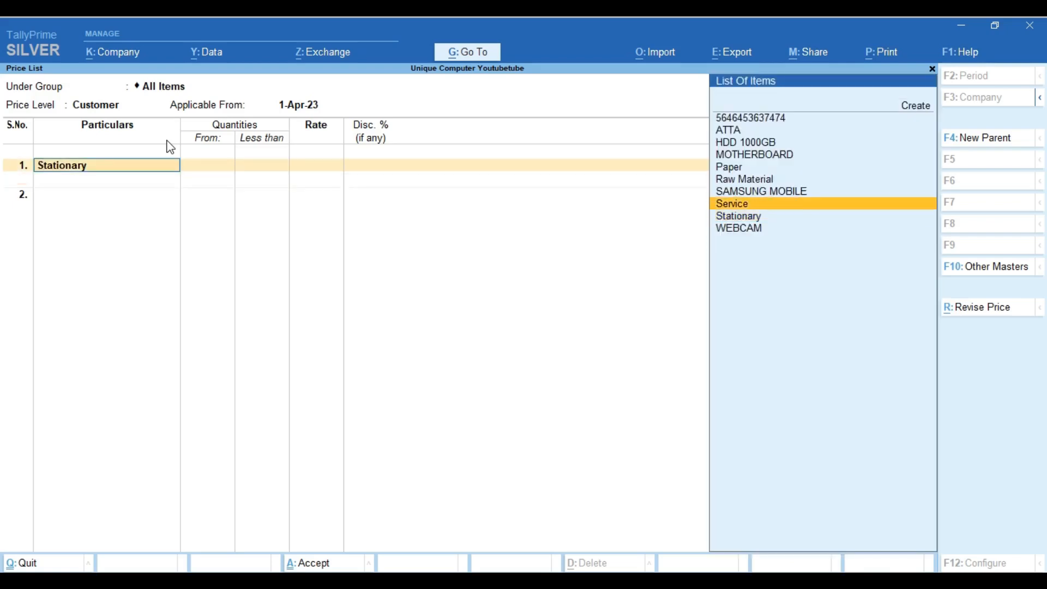
pyautogui.press('Return')
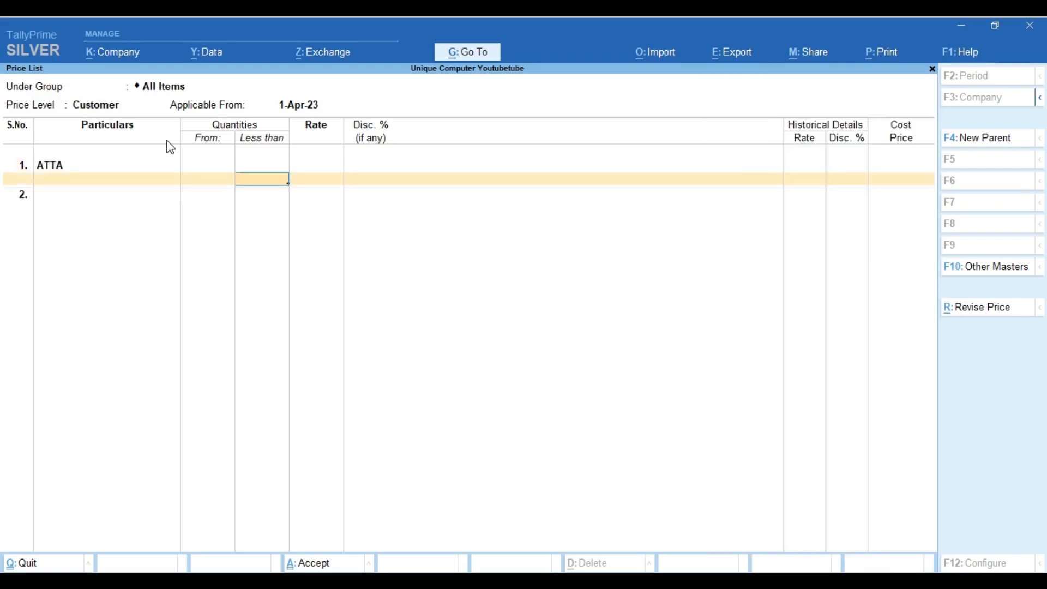
# Step: Set an ATTA slab below 50 kgs at 300.00/kgs without discount, leaving the 50 kgs slab blank
pyautogui.write('50')
pyautogui.press('Return')
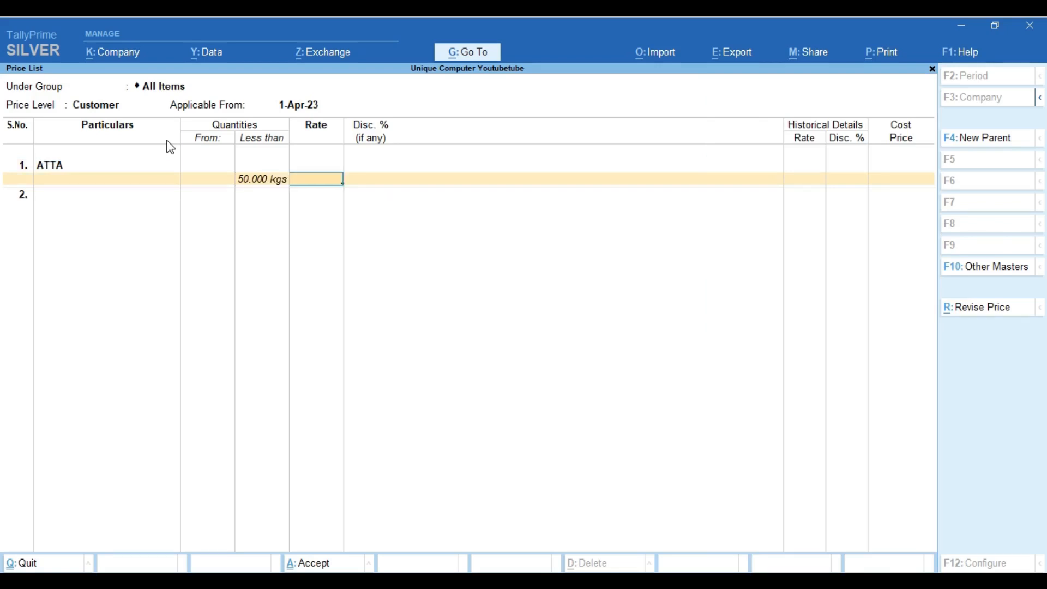
pyautogui.write('300')
pyautogui.press('Return')
pyautogui.press('Return')
pyautogui.press('Return')
pyautogui.press('Return')
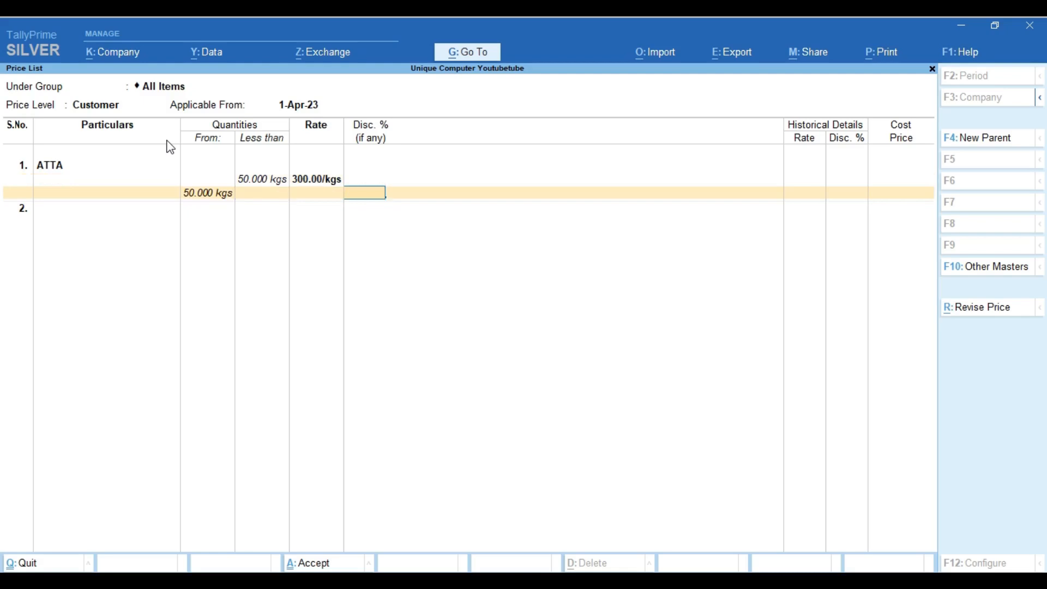
pyautogui.press('Return')
# Step: Add MOTHERBOARD with a slab below 50 NOS at 1,200.00/NOS without discount, and save the Customer price list
pyautogui.press('Down')
pyautogui.press('Down')
pyautogui.press('Down')
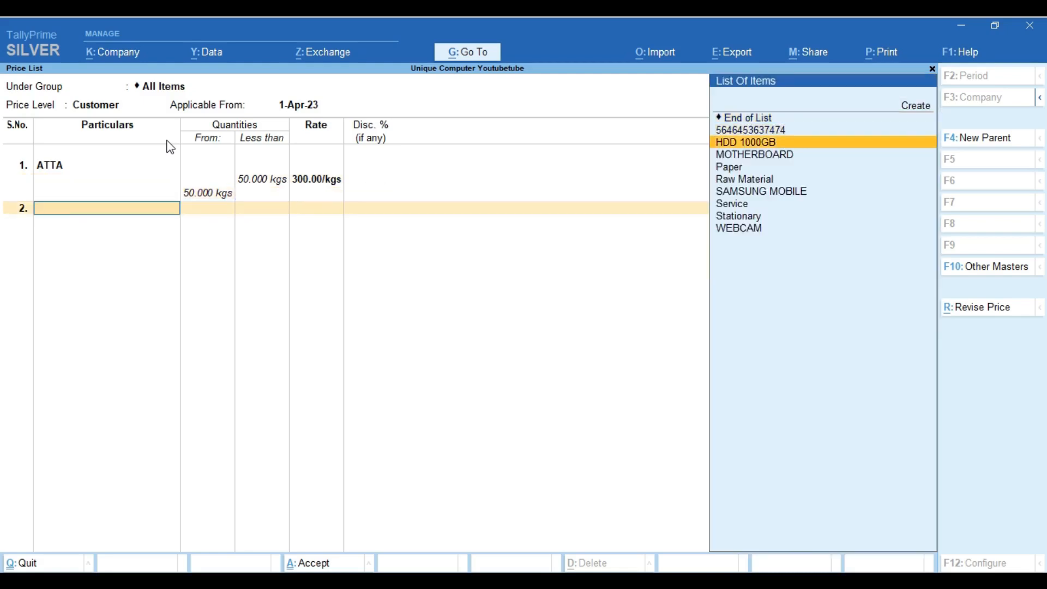
pyautogui.press('Return')
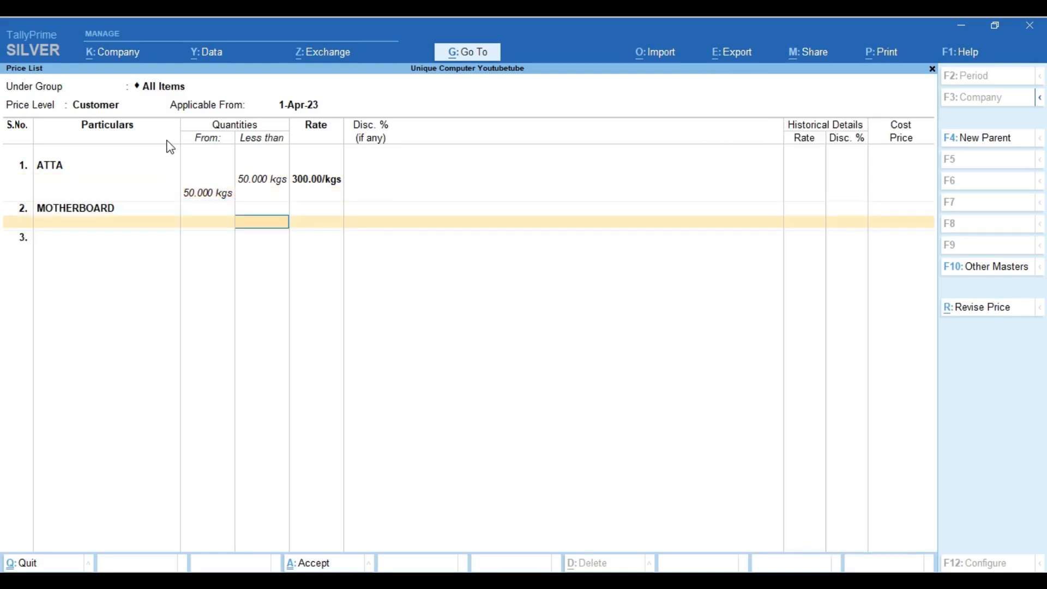
pyautogui.write('50')
pyautogui.press('Return')
pyautogui.write('1200')
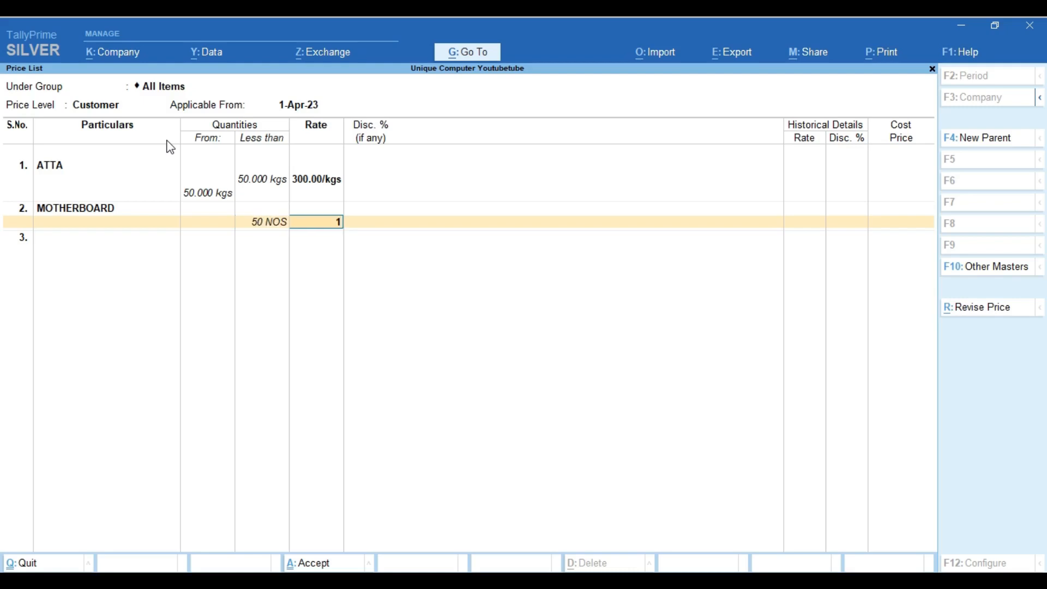
pyautogui.press('Return')
pyautogui.press('Return')
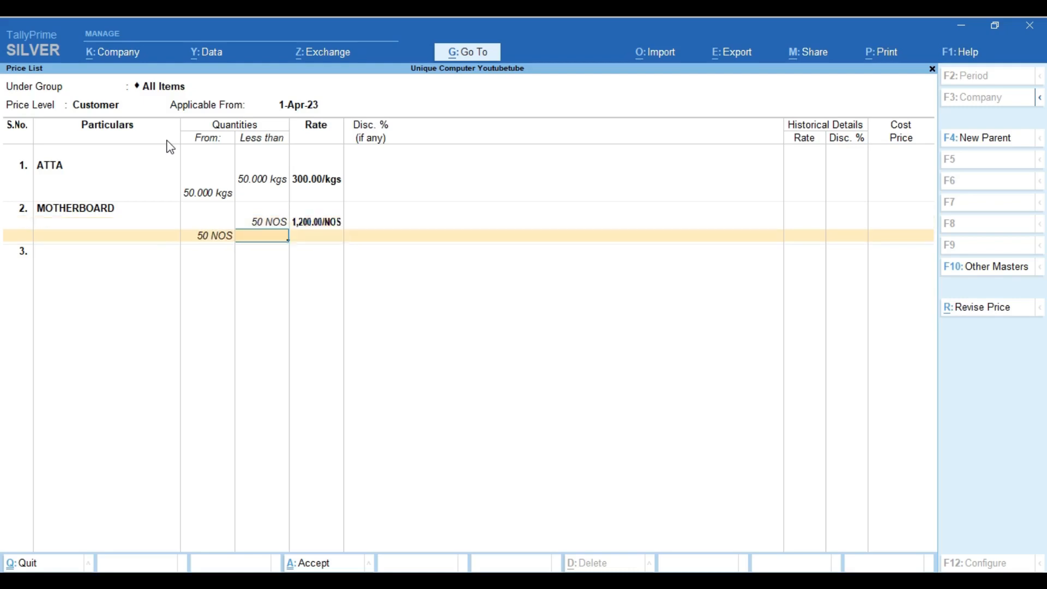
pyautogui.press('Return')
pyautogui.press('Return')
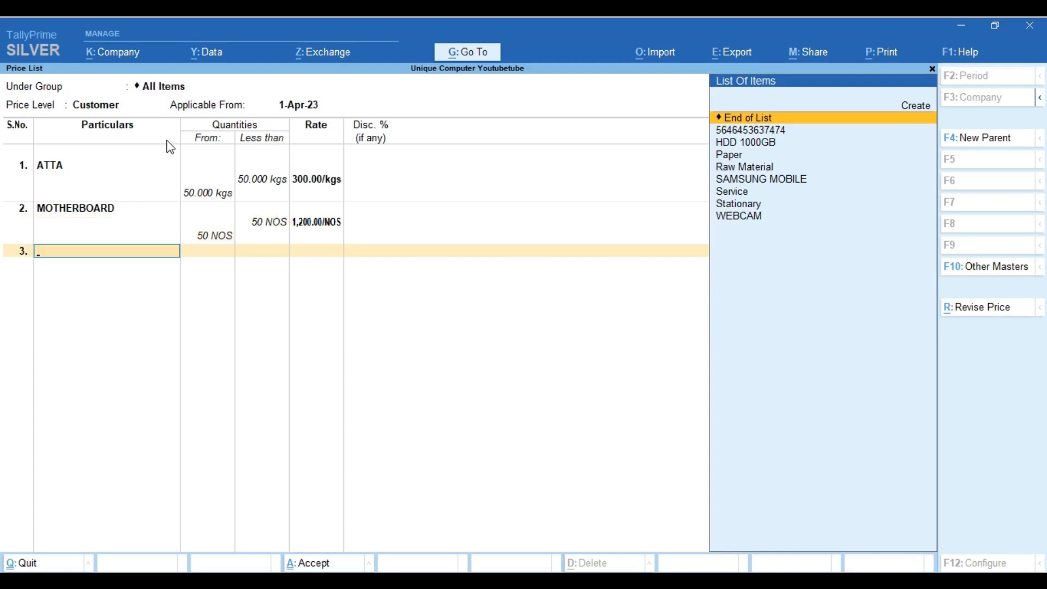
pyautogui.press('Return')
pyautogui.press('y')
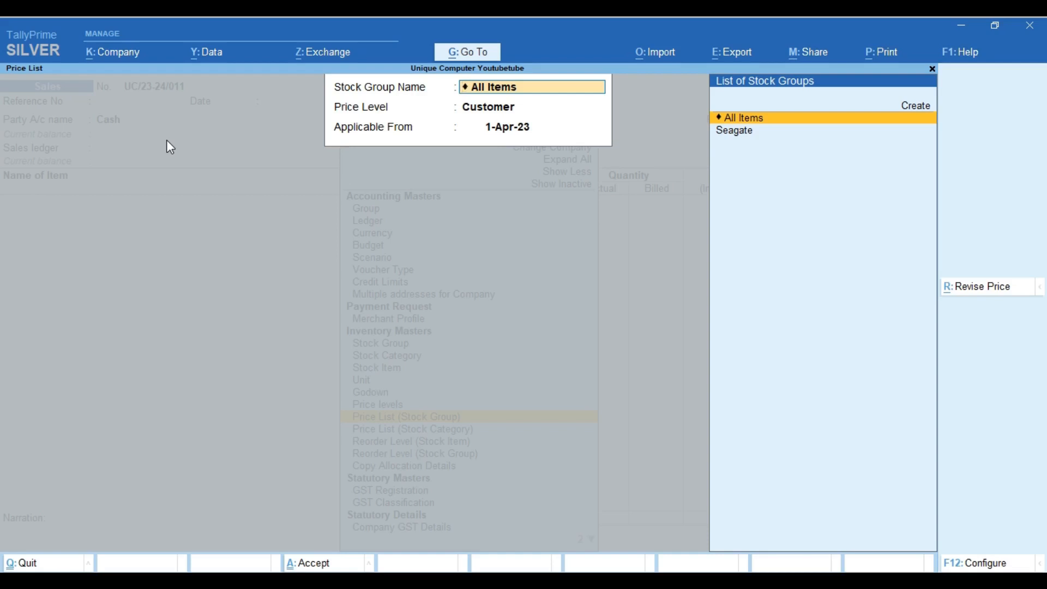
# Step: Open the price list for All Items at the Distributors price level, applicable from 15-Apr-23
pyautogui.press('Return')
pyautogui.press('Down')
pyautogui.press('Down')
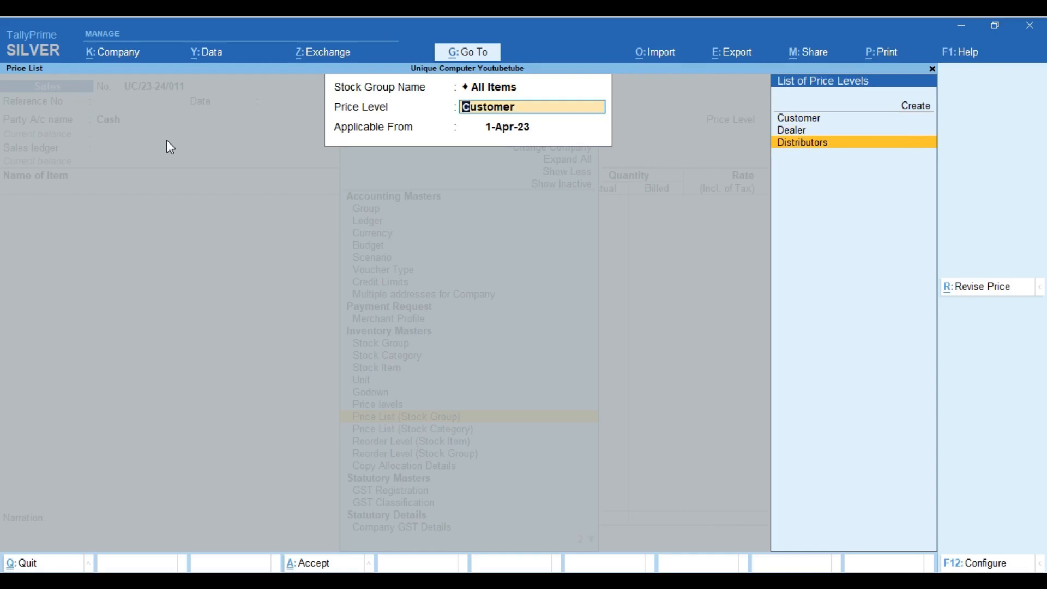
pyautogui.press('Return')
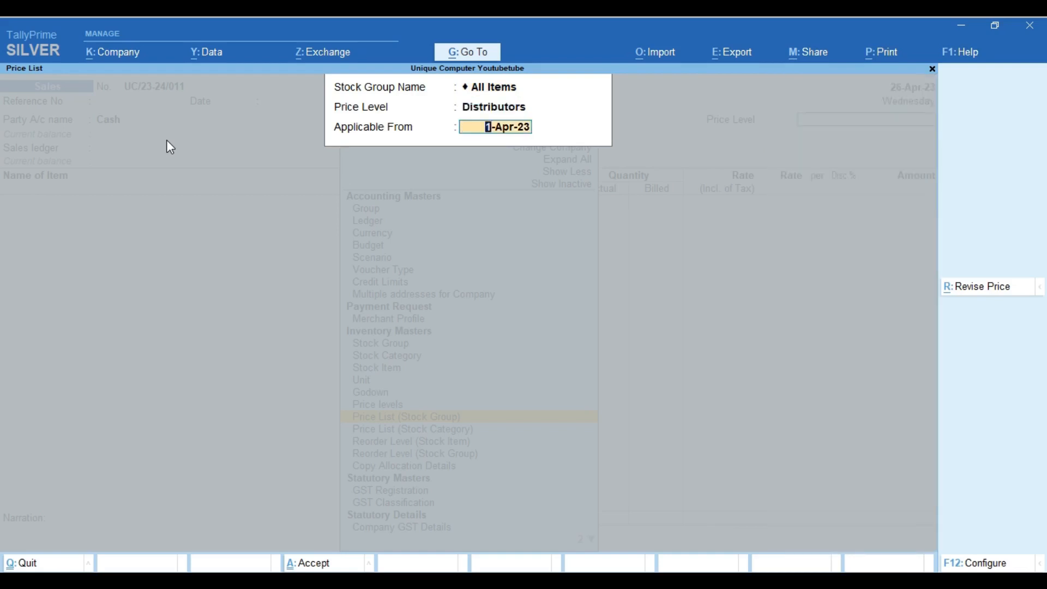
pyautogui.write('15.')
pyautogui.press('Return')
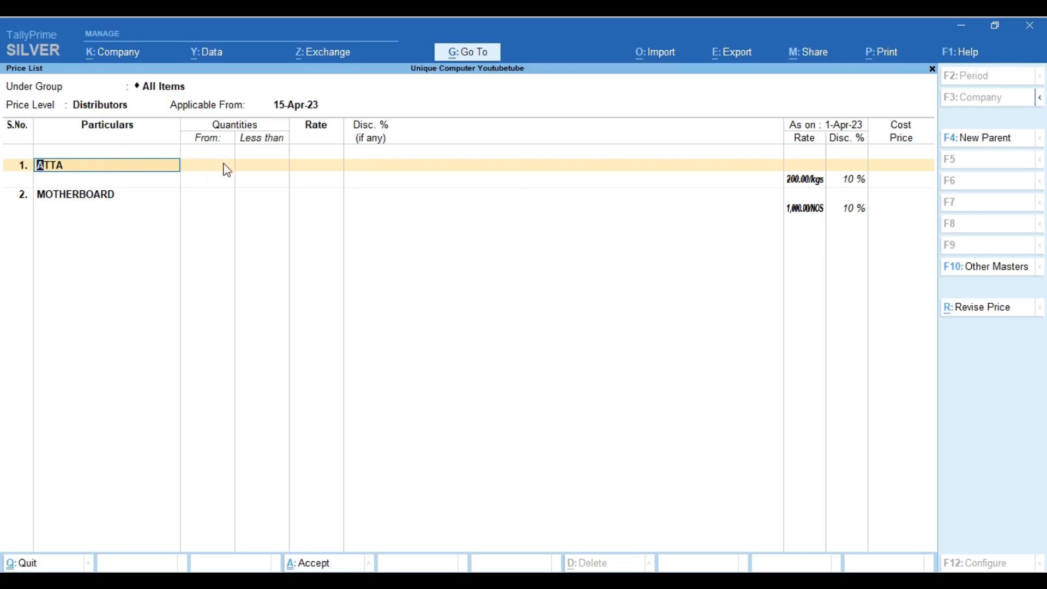
# Step: View the Revise Price form for the Distributors price list, and return to the sales voucher without revising prices
pyautogui.click(980, 308)
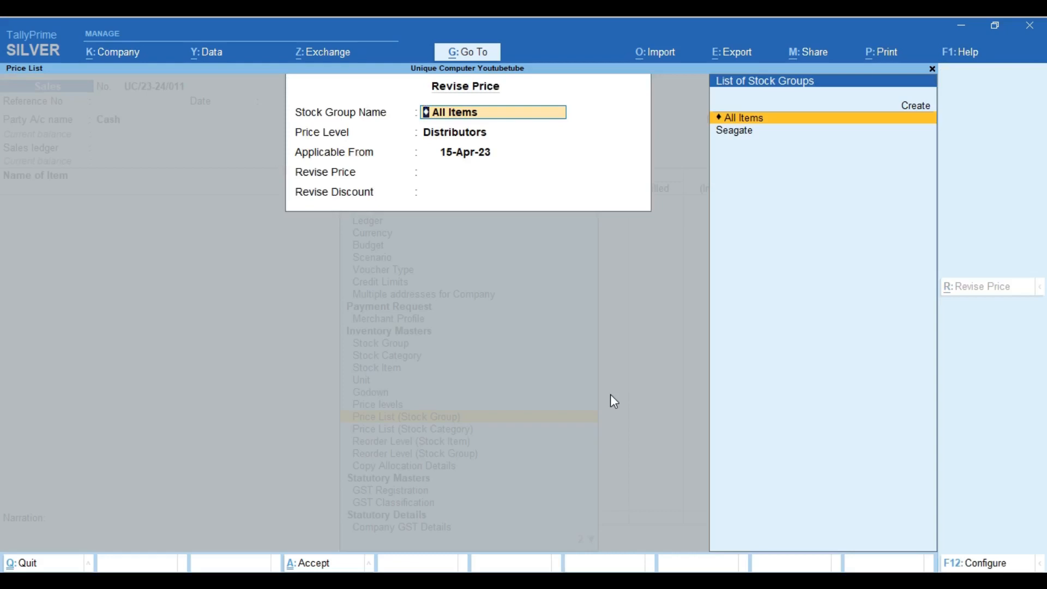
pyautogui.press('BackSpace')
pyautogui.press('Escape')
pyautogui.press('Escape')
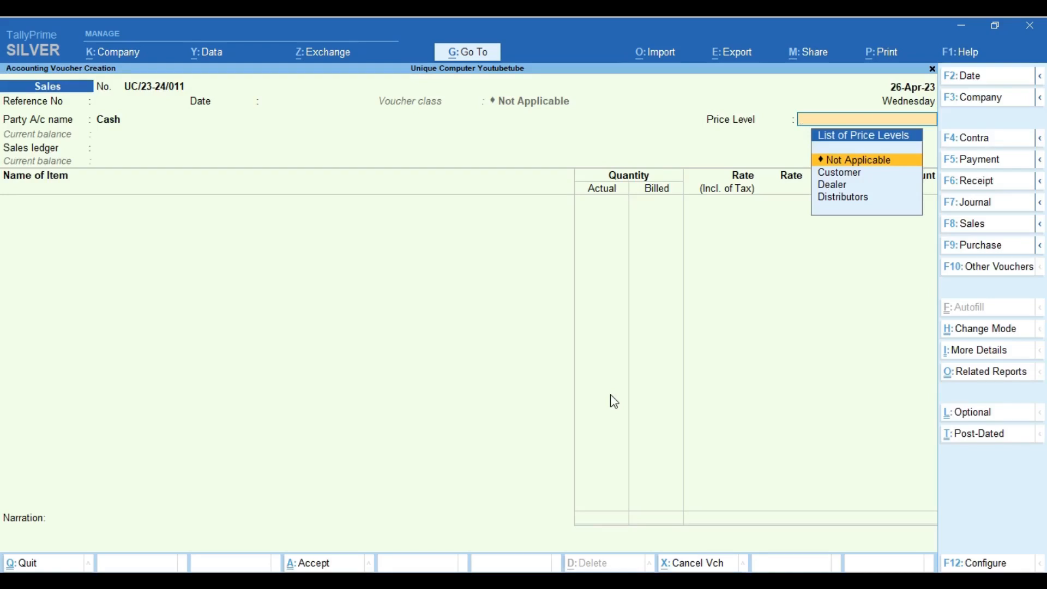
# Step: Replace Cash as the sales voucher's party with the customer ledger from Uttarakhand
pyautogui.press('Down')
pyautogui.press('Down')
pyautogui.press('Up')
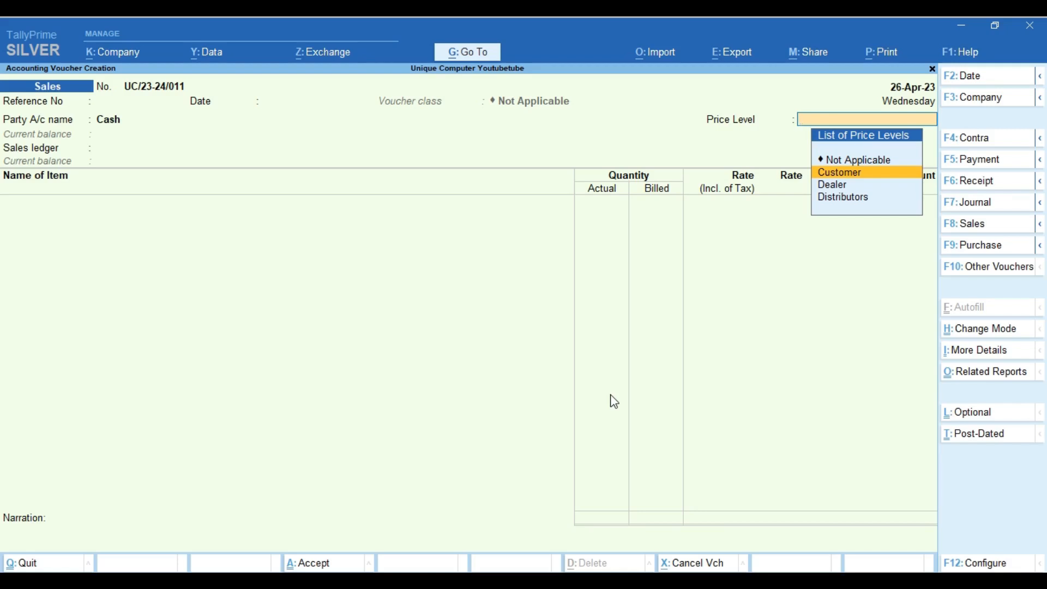
pyautogui.press('BackSpace')
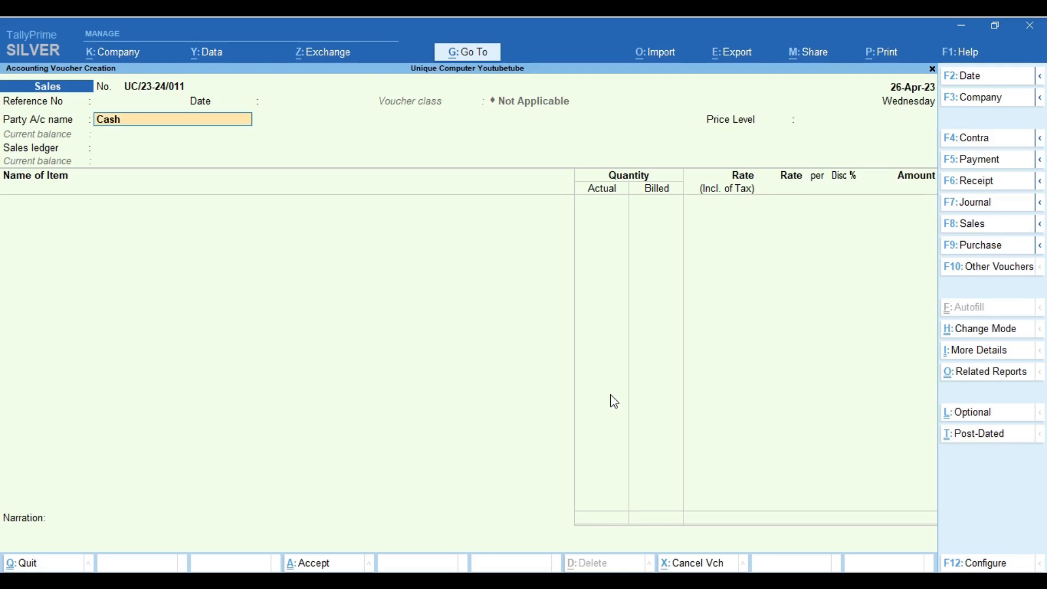
pyautogui.write('Ram')
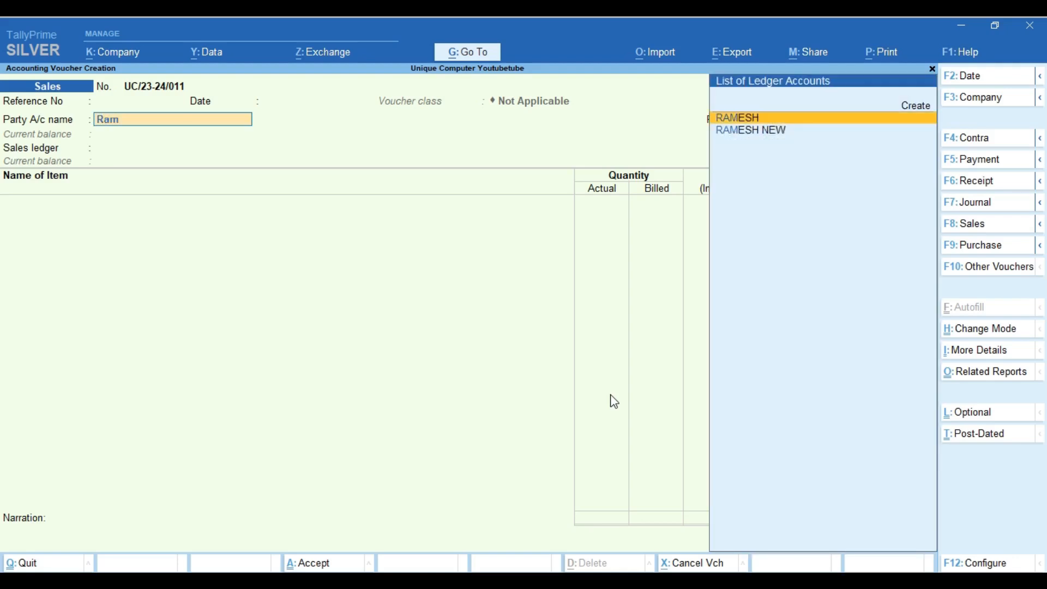
pyautogui.press('Return')
pyautogui.press('Return')
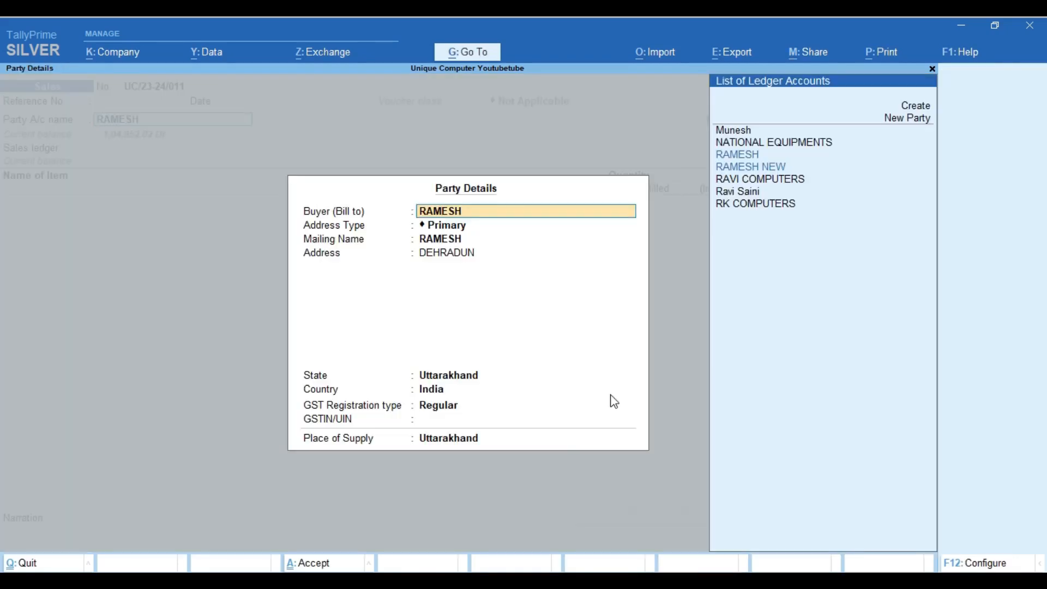
# Step: Accept the Uttarakhand customer's party details, and select the Customer price level with the Sales ledger
pyautogui.press('Return')
pyautogui.press('Return')
pyautogui.press('Return')
pyautogui.press('Return')
pyautogui.press('Return')
pyautogui.press('Return')
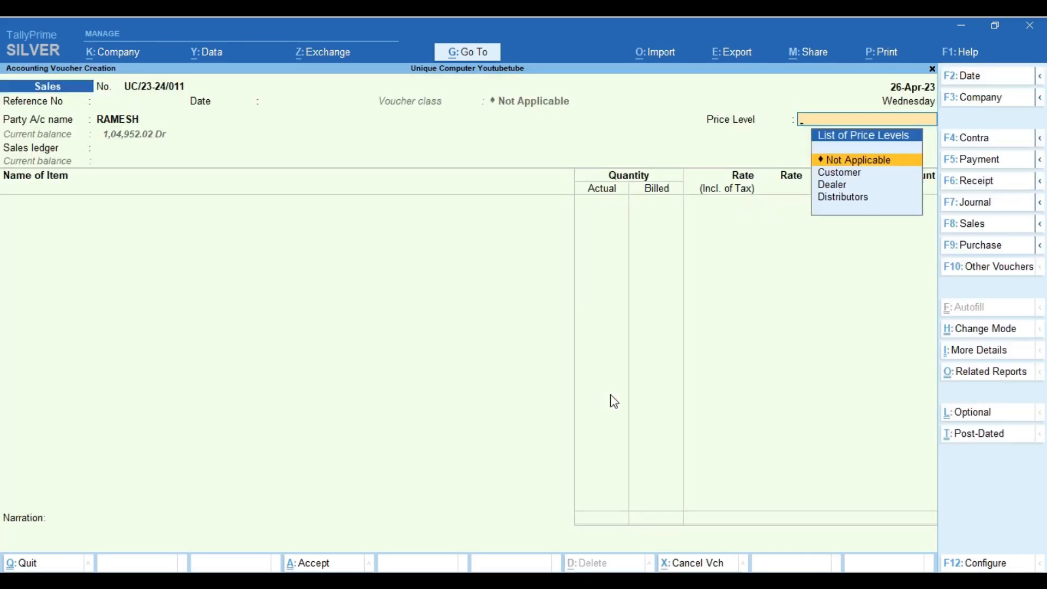
pyautogui.press('Return')
pyautogui.press('Return')
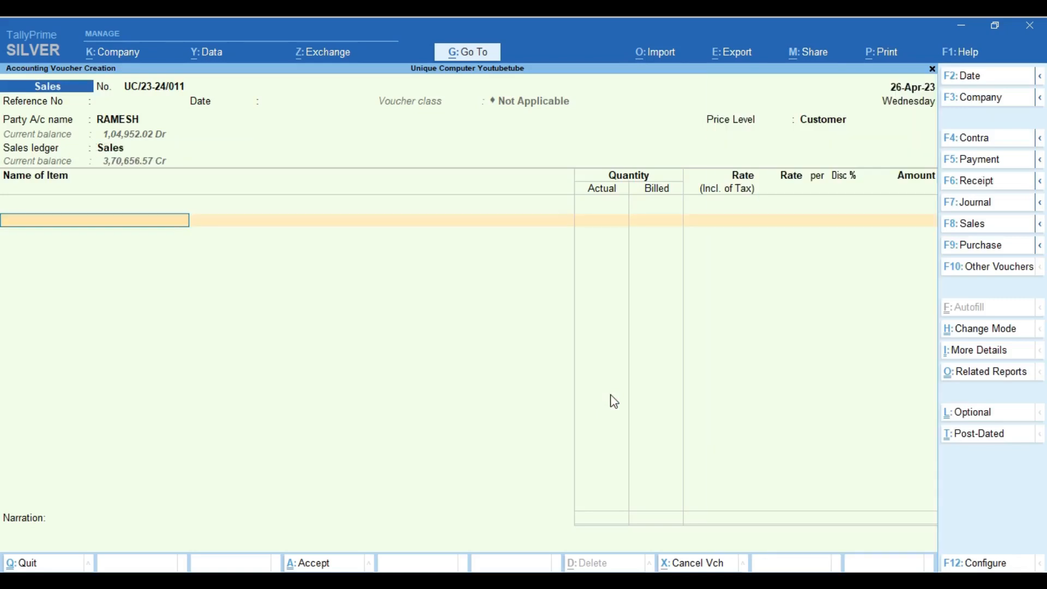
# Step: Add ATTA to the Customer-level voucher with 30 kgs actual and billed at the price-list rate, without discount
pyautogui.write('att')
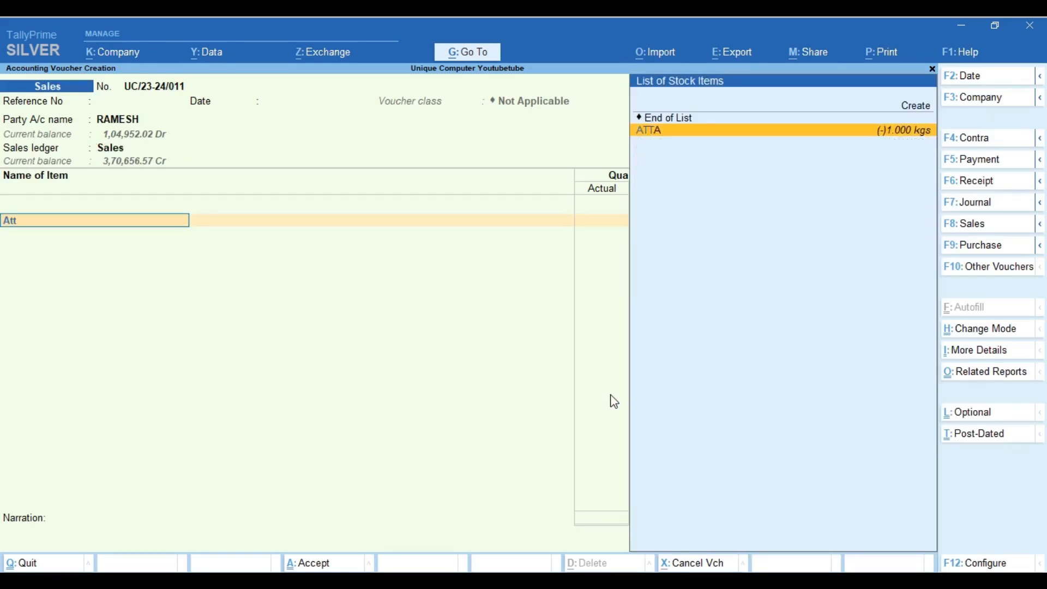
pyautogui.press('Return')
pyautogui.press('Return')
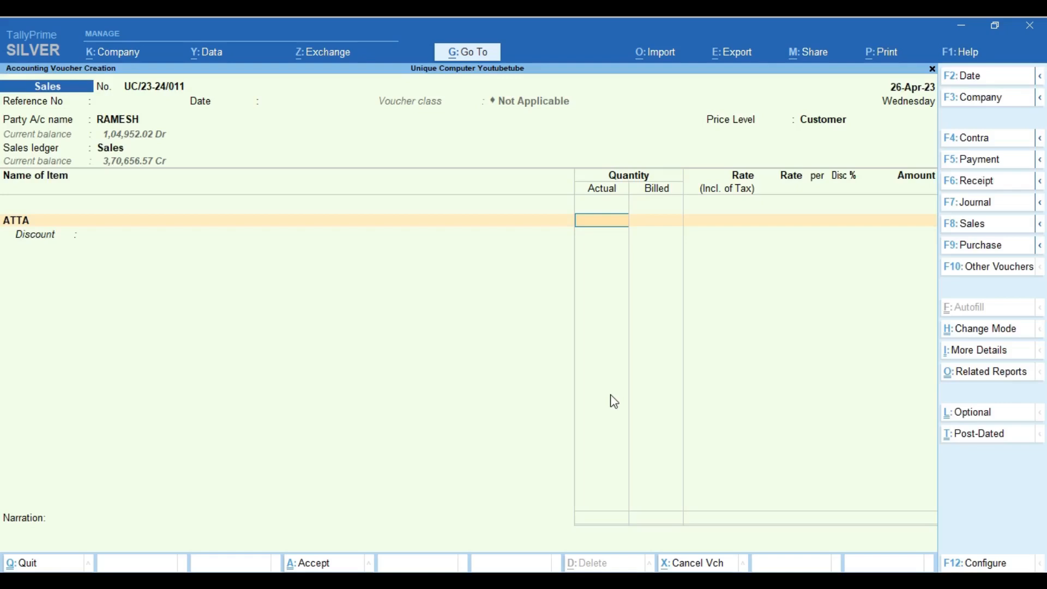
pyautogui.write('30')
pyautogui.press('Return')
pyautogui.press('Return')
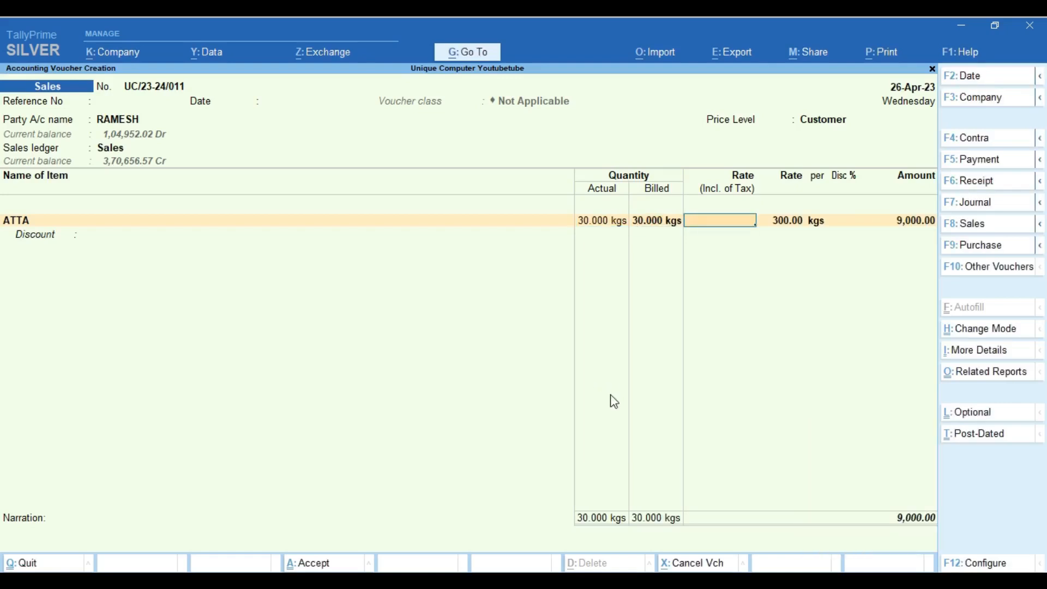
pyautogui.press('Return')
pyautogui.press('Return')
pyautogui.press('Return')
pyautogui.press('Return')
pyautogui.press('Return')
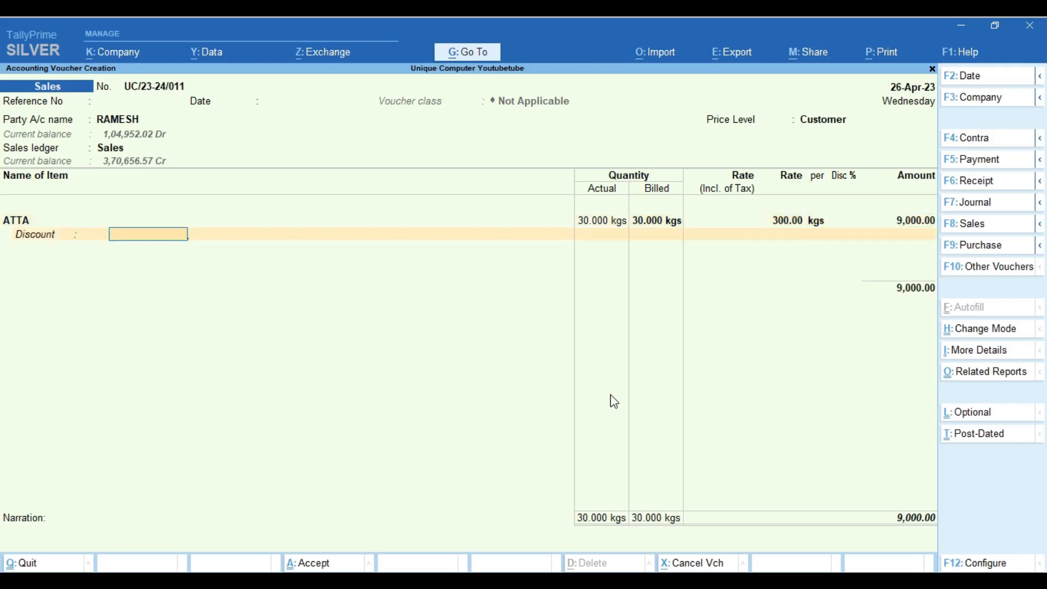
pyautogui.press('Return')
# Step: Add MOTHERBOARD to the Customer-level voucher with 20 NOS actual and billed at the price-list rate, without discount
pyautogui.write('Moth')
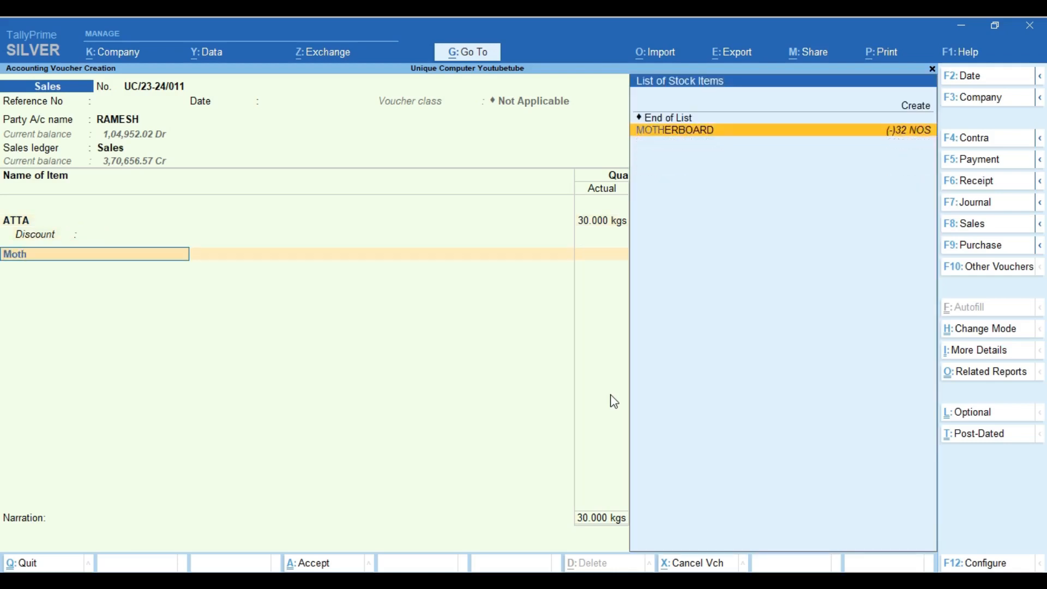
pyautogui.press('Return')
pyautogui.press('Return')
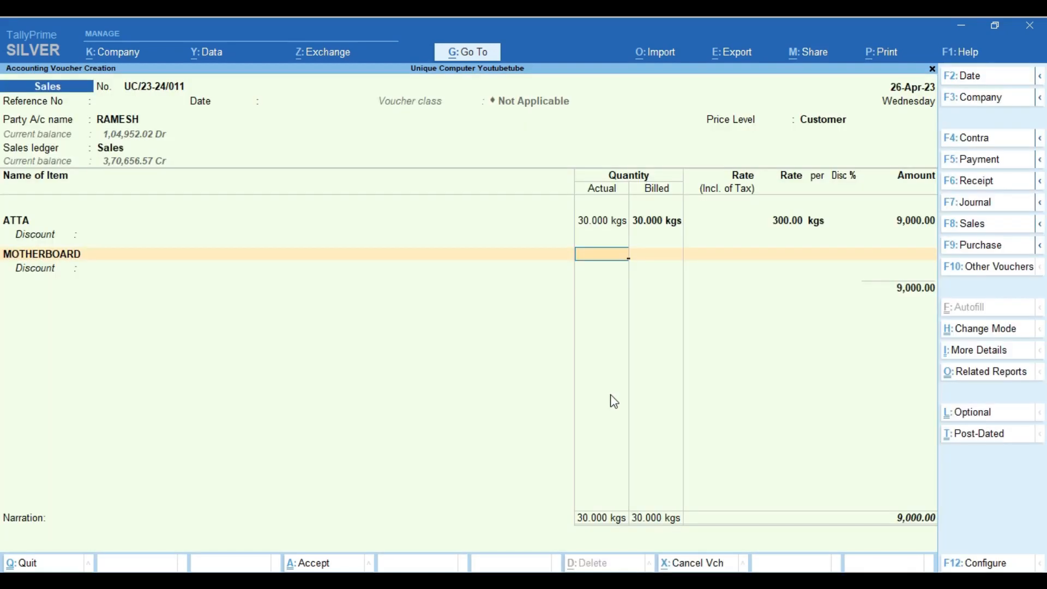
pyautogui.write('20')
pyautogui.press('Return')
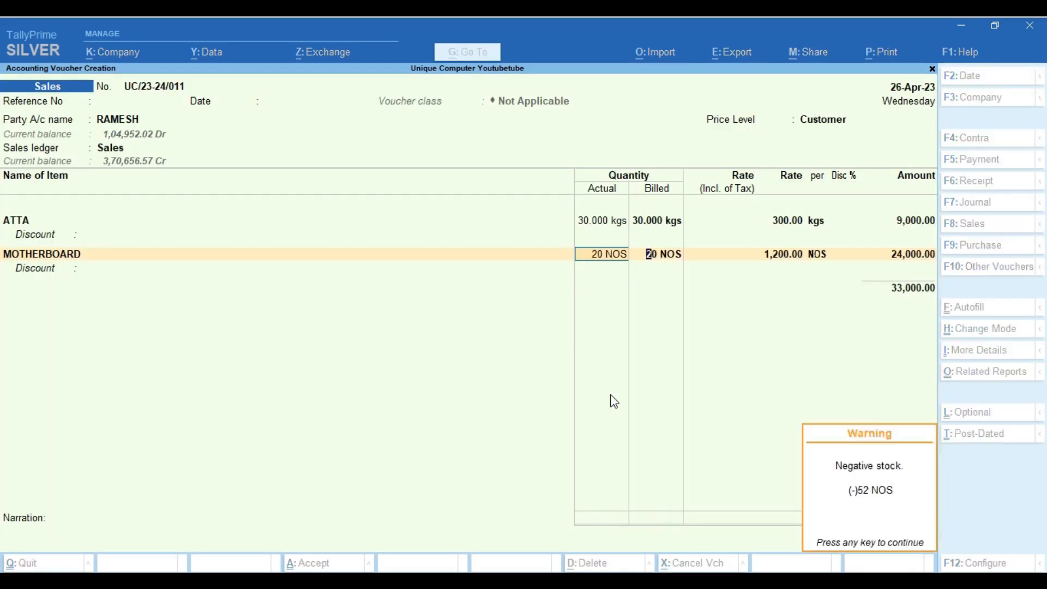
pyautogui.press('Return')
pyautogui.press('Return')
pyautogui.press('Return')
pyautogui.press('Return')
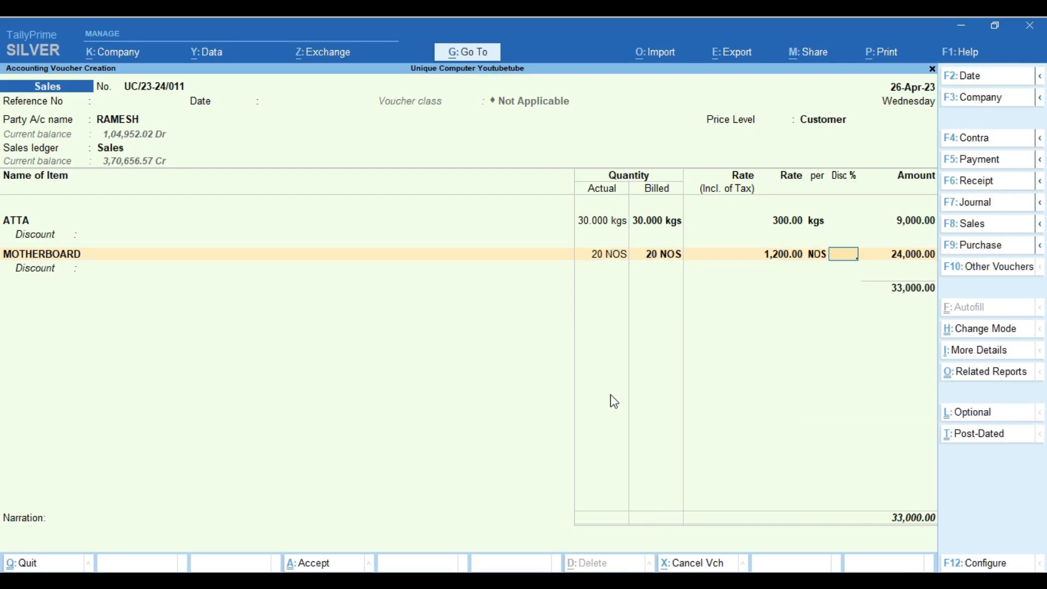
pyautogui.press('Return')
pyautogui.press('Return')
pyautogui.press('Return')
pyautogui.press('Return')
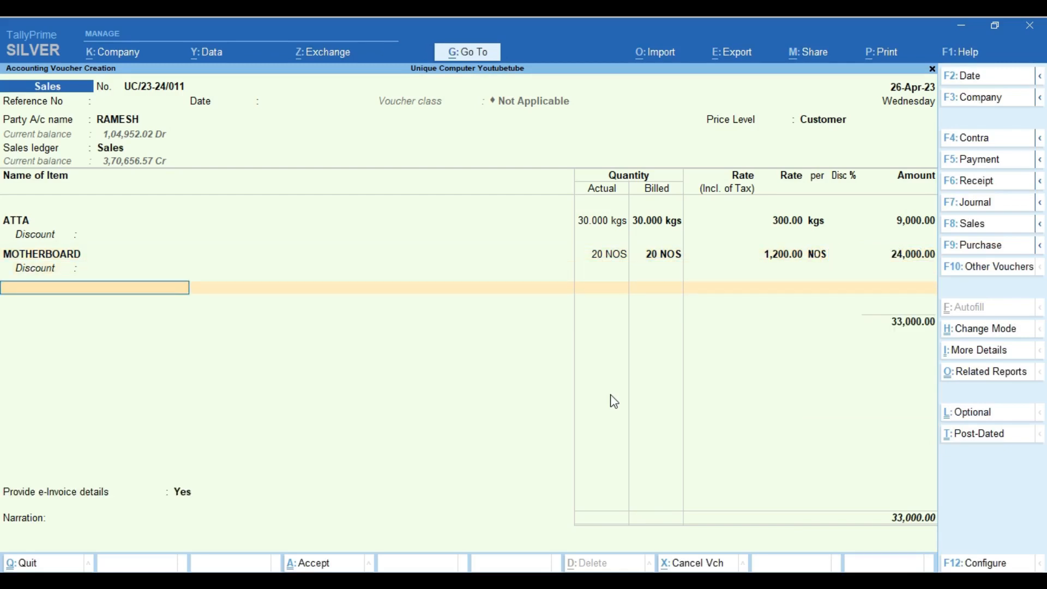
# Step: Add the CGST and SGST ledgers below the items, accepting the calculated tax amounts
pyautogui.write('cg')
pyautogui.press('Return')
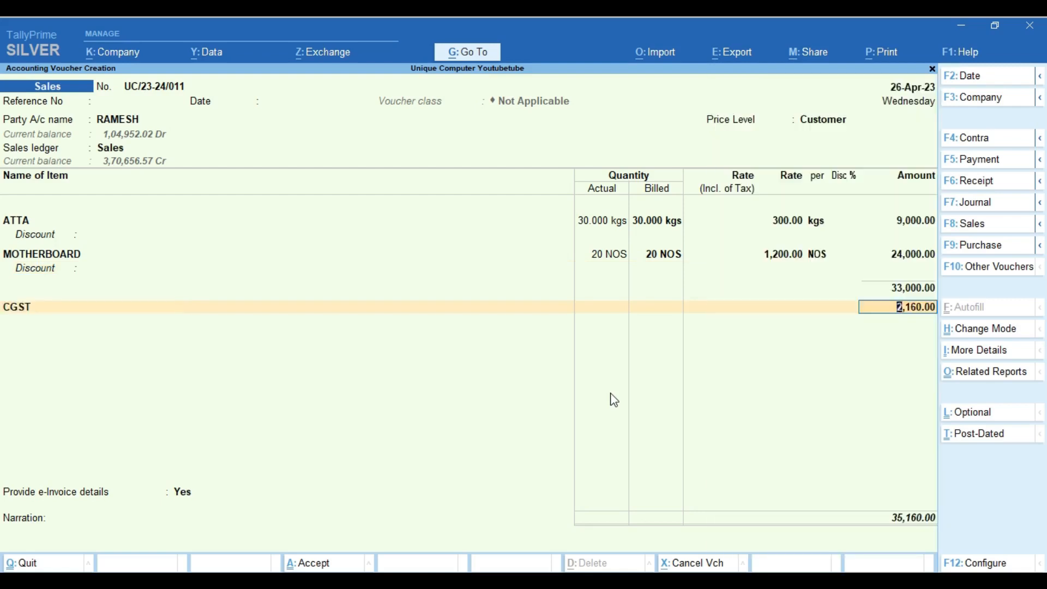
pyautogui.press('Return')
pyautogui.write('sg')
pyautogui.press('Return')
pyautogui.press('Return')
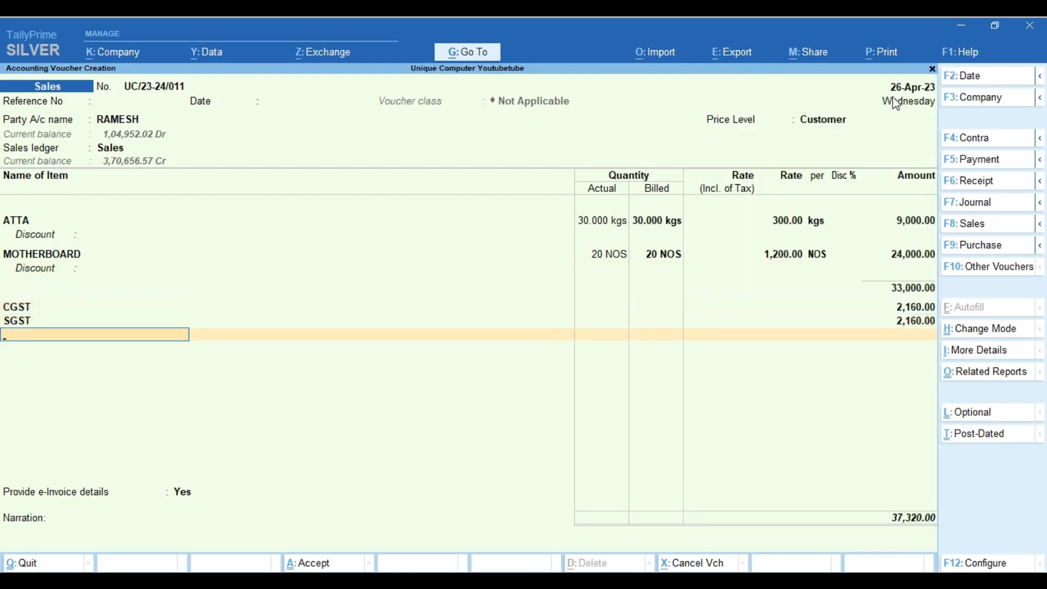
# Step: Start the sales voucher afresh for the Uttar Pradesh customer and accept the party details with Uttar Pradesh as place of supply
pyautogui.click(842, 122)
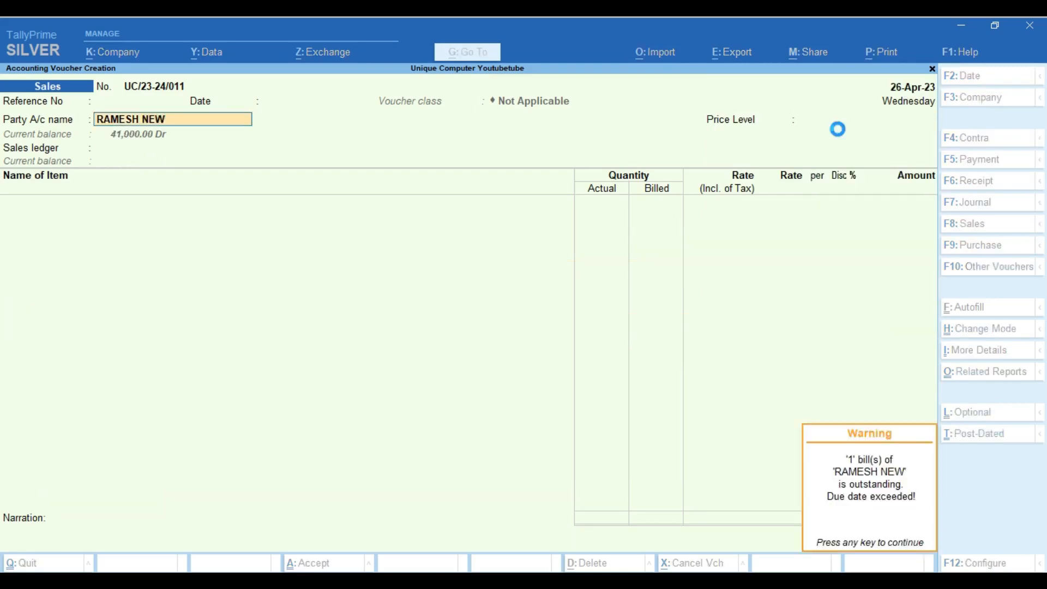
pyautogui.press('Return')
pyautogui.press('Return')
pyautogui.press('Return')
pyautogui.press('Return')
pyautogui.press('Return')
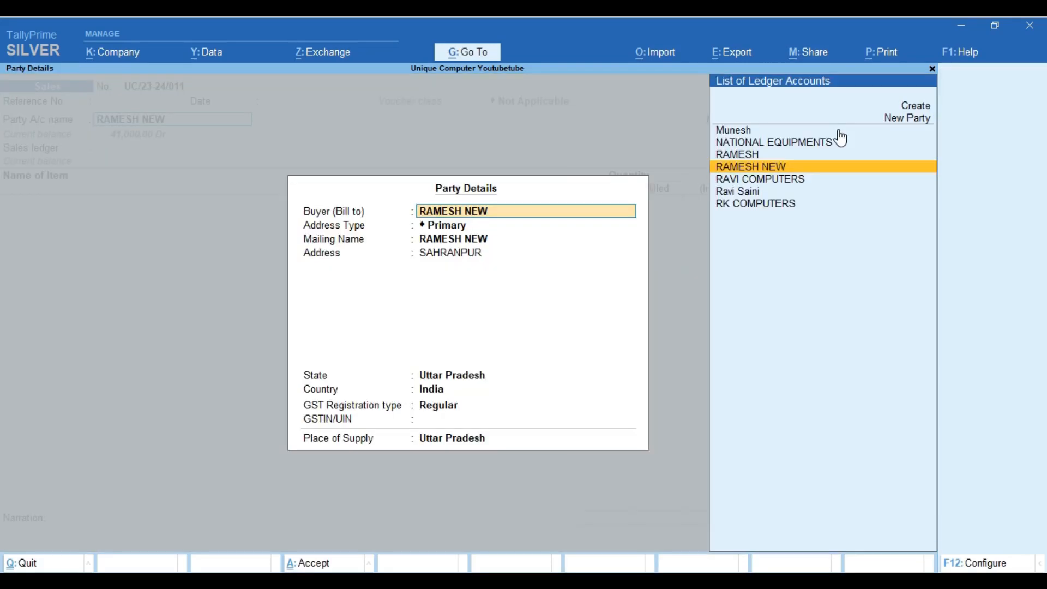
pyautogui.press('Return')
pyautogui.press('Return')
pyautogui.press('Return')
pyautogui.press('Return')
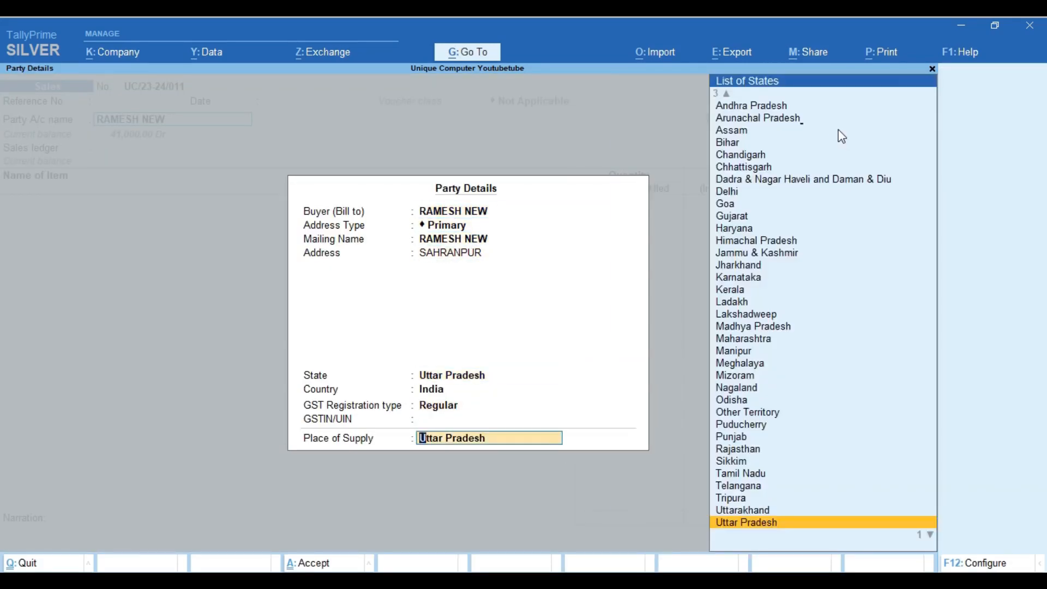
pyautogui.press('Return')
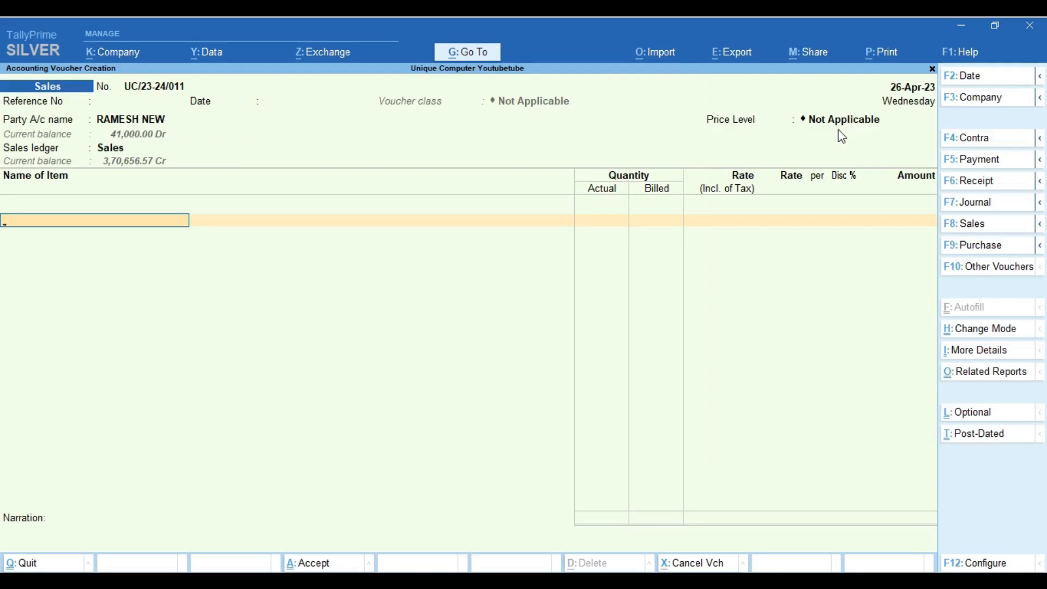
# Step: Set the voucher's price level to Dealer and keep the Sales ledger
pyautogui.press('BackSpace')
pyautogui.press('Return')
pyautogui.press('Down')
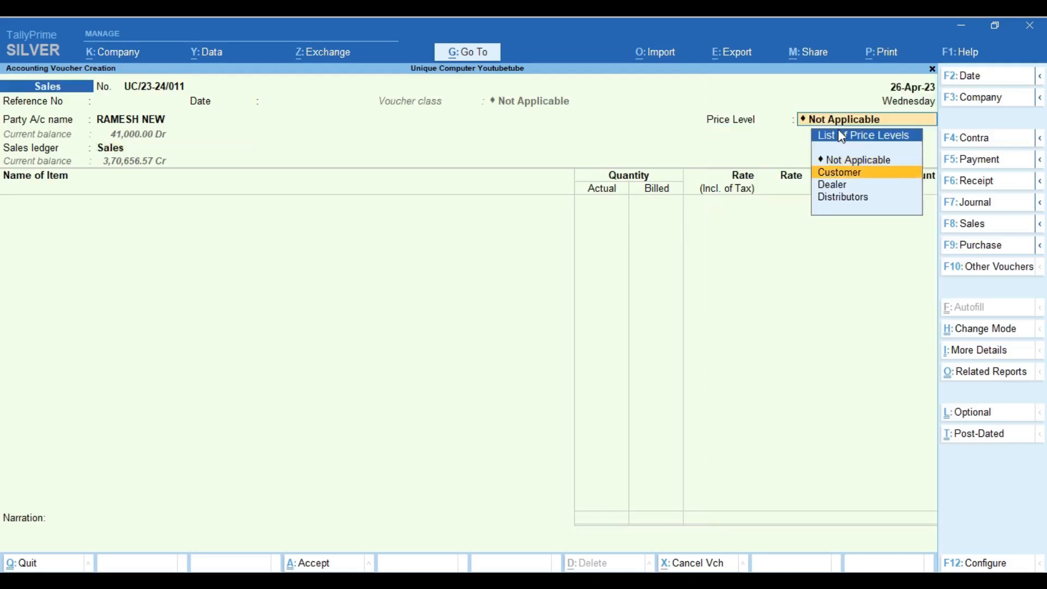
pyautogui.press('Down')
pyautogui.press('BackSpace')
pyautogui.press('Return')
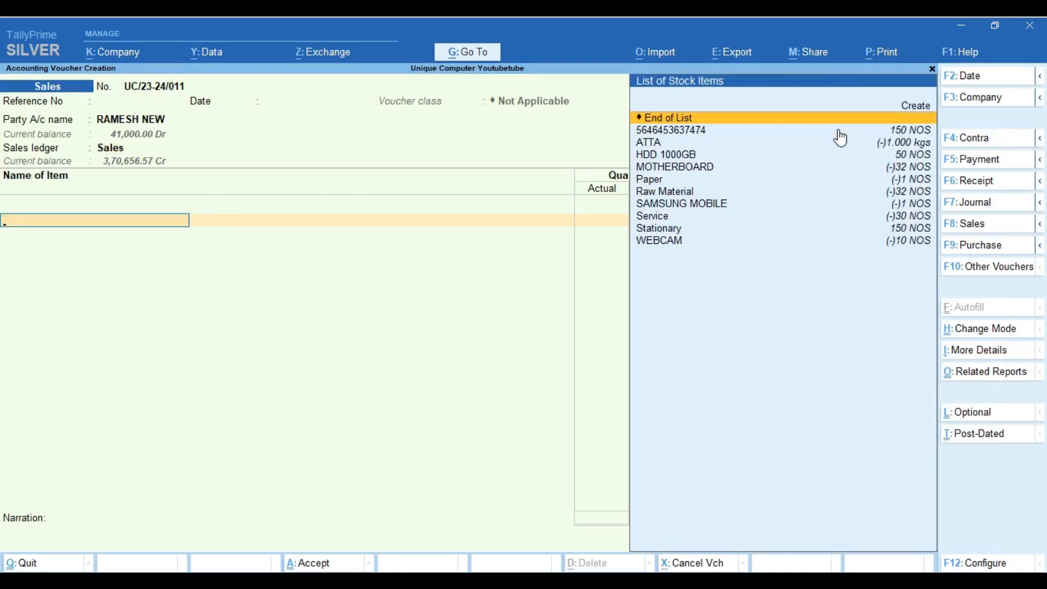
# Step: Add ATTA to the Dealer-level voucher with 30 kgs actual and billed, accepting the price-list rate and discount
pyautogui.press('Down')
pyautogui.press('Down')
pyautogui.press('Return')
pyautogui.press('Return')
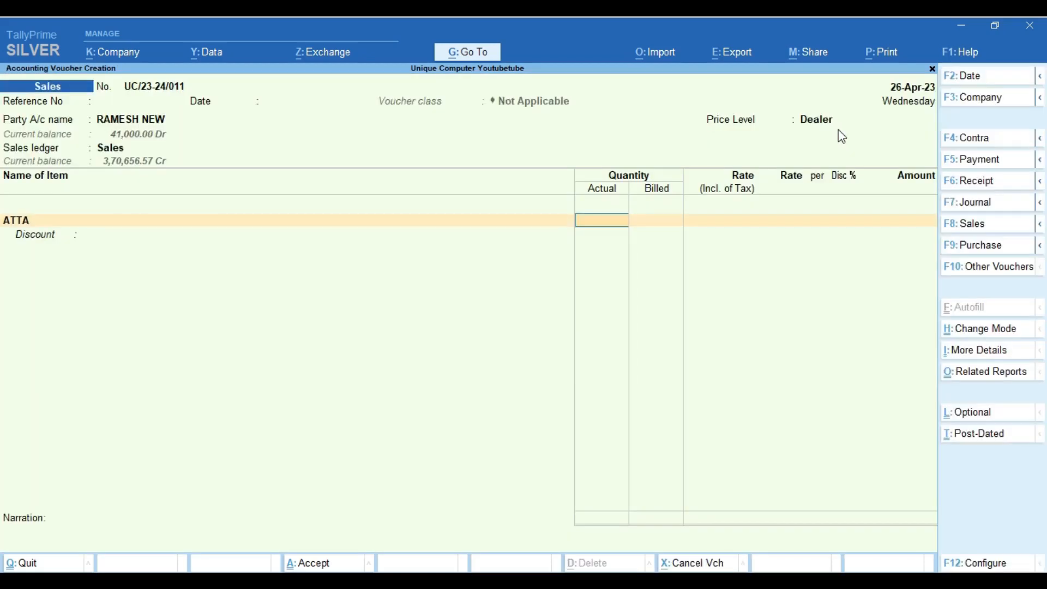
pyautogui.write('30')
pyautogui.press('Return')
pyautogui.press('Return')
pyautogui.press('Return')
pyautogui.press('Return')
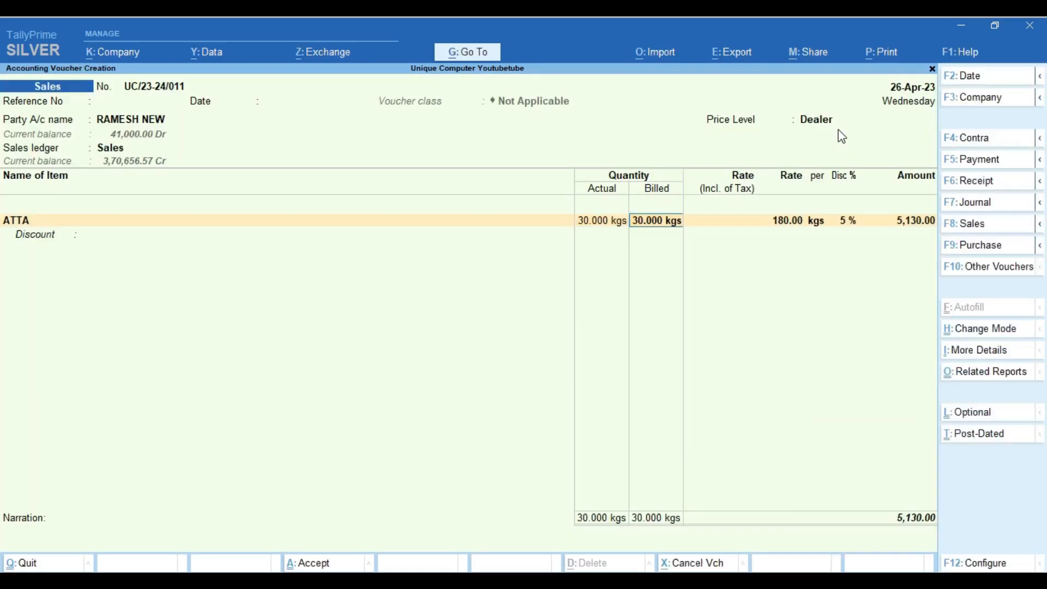
pyautogui.press('Return')
pyautogui.press('Return')
pyautogui.press('Return')
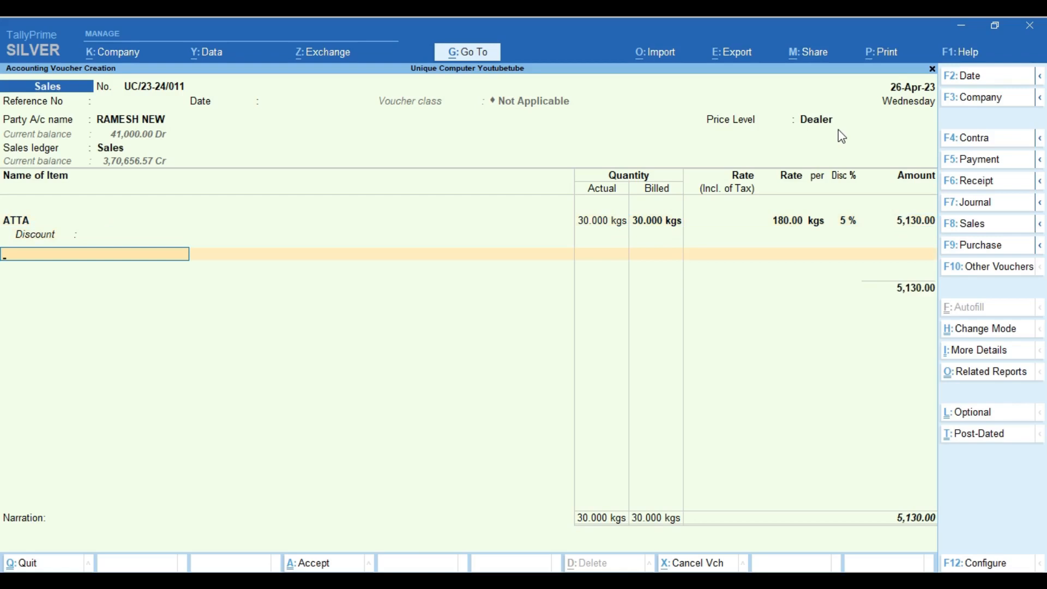
# Step: Add MOTHERBOARD as the second item of the Dealer-level voucher with an actual quantity of 30 NOS
pyautogui.write('mot')
pyautogui.press('Return')
pyautogui.press('Return')
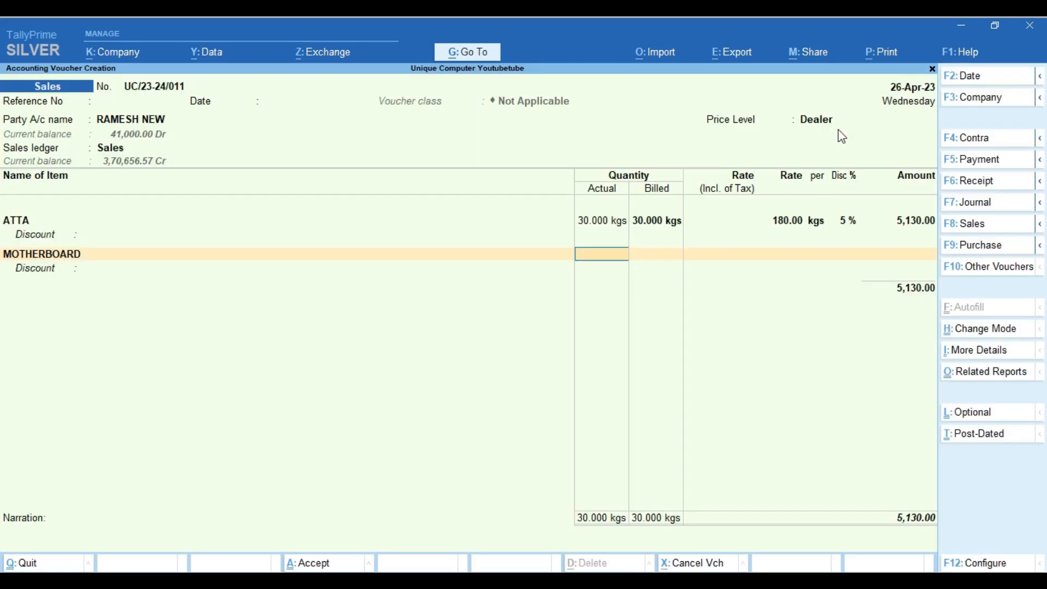
pyautogui.write('30')
pyautogui.press('Return')
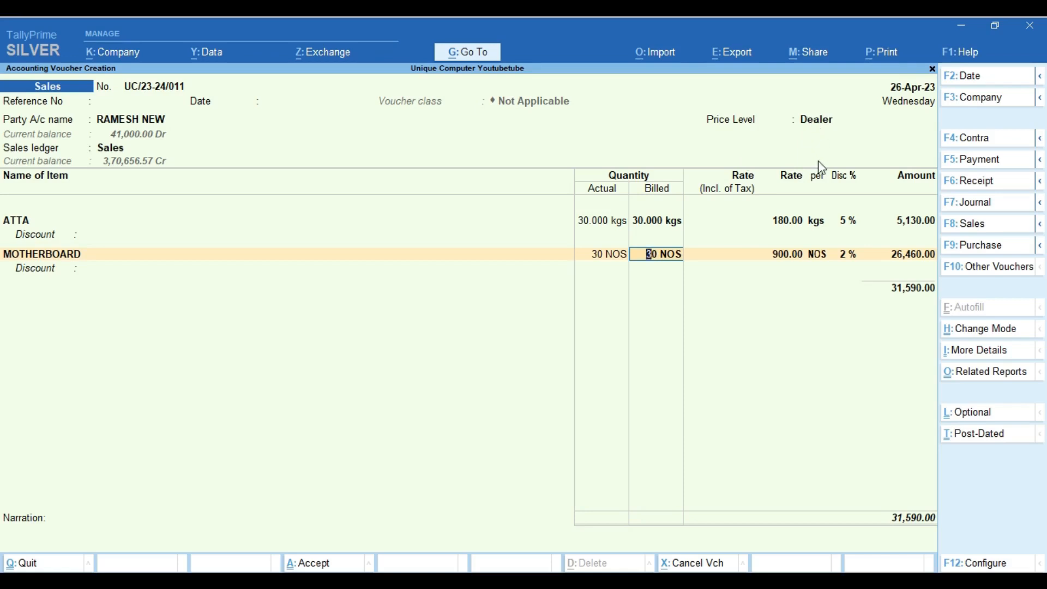
# Step: Open the voucher's Uttar Pradesh party ledger for alteration and expand its full list of additional ledger details
pyautogui.click(818, 120)
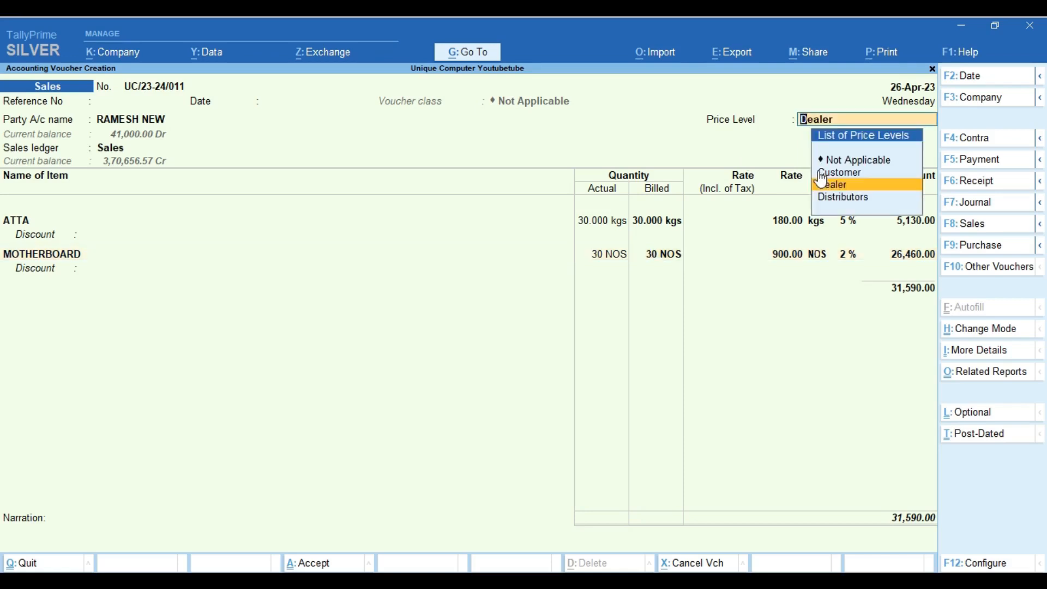
pyautogui.press('BackSpace')
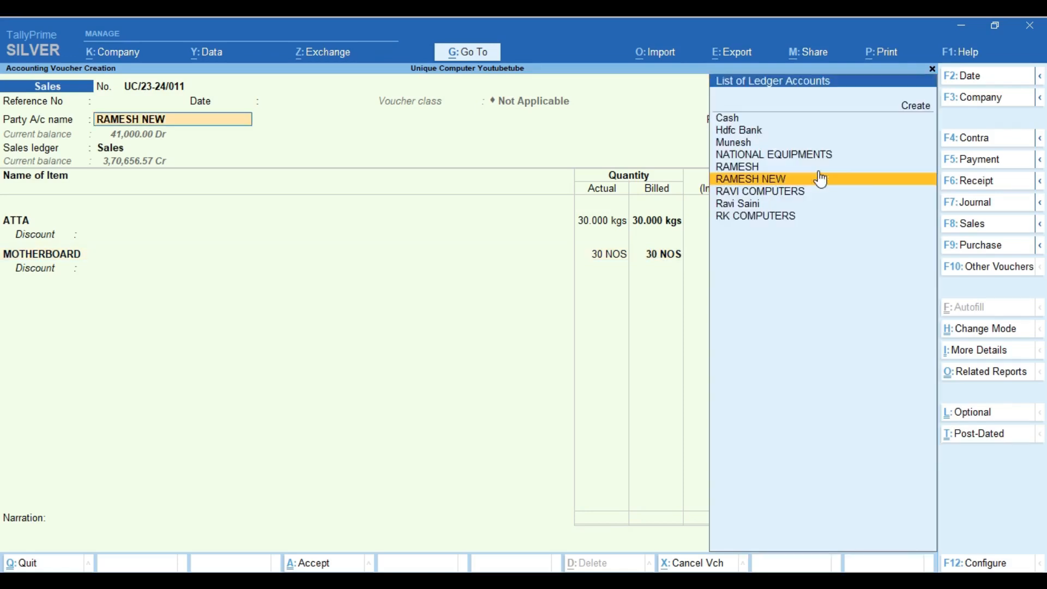
pyautogui.hotkey('ctrl', 'Return')
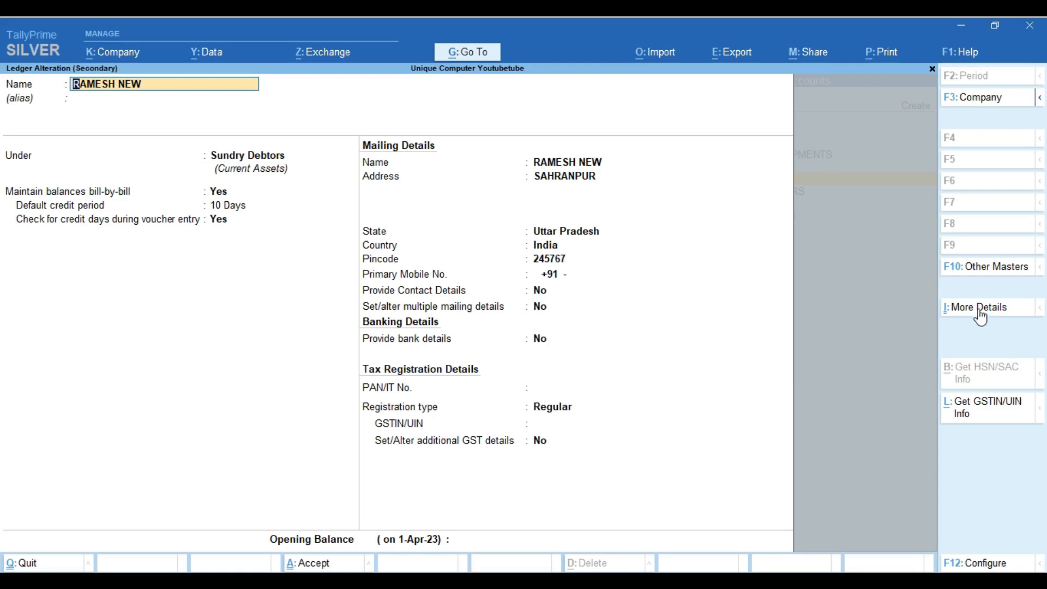
pyautogui.hotkey('ctrl', 'i')
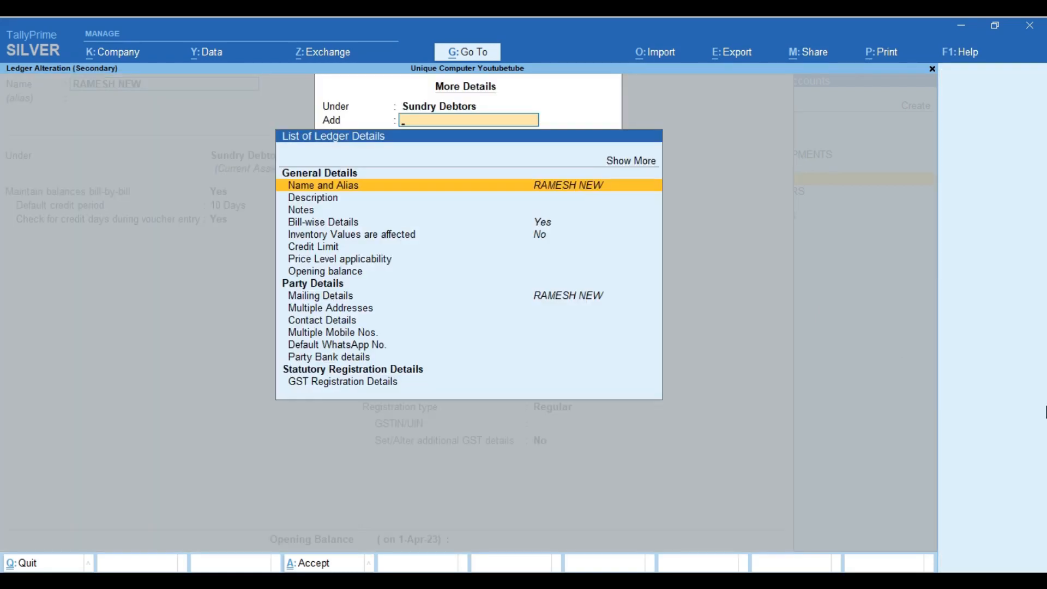
pyautogui.press('Up')
pyautogui.press('Return')
pyautogui.press('Down')
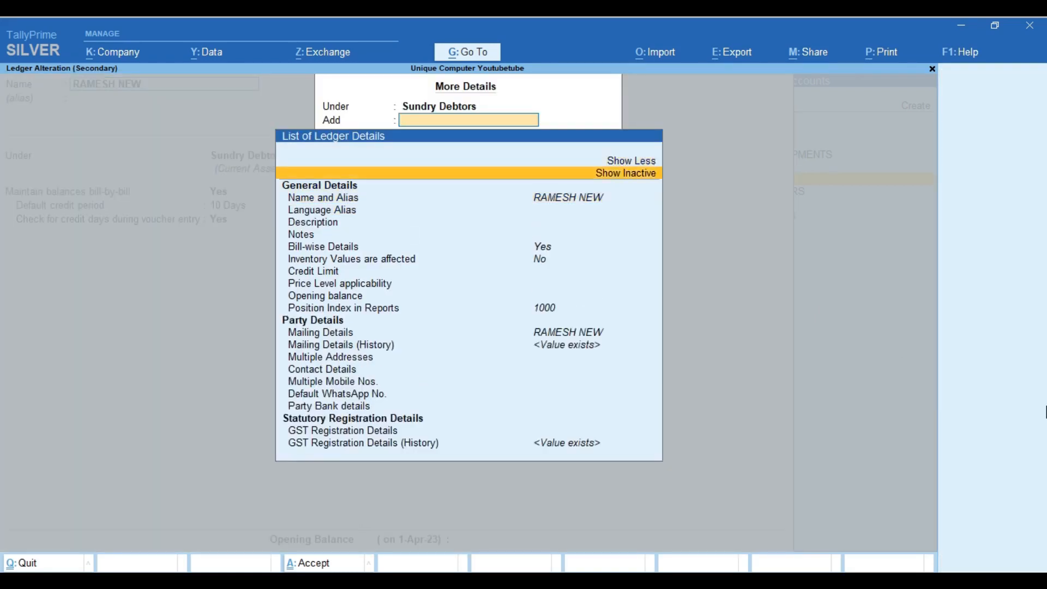
# Step: Set the Uttar Pradesh customer's applicable pricing level to Distributors and save the ledger
pyautogui.press('Down')
pyautogui.press('Down')
pyautogui.press('Down')
pyautogui.press('Down')
pyautogui.press('Down')
pyautogui.press('Down')
pyautogui.press('Down')
pyautogui.press('Down')
pyautogui.press('Down')
pyautogui.press('Down')
pyautogui.press('Down')
pyautogui.press('Down')
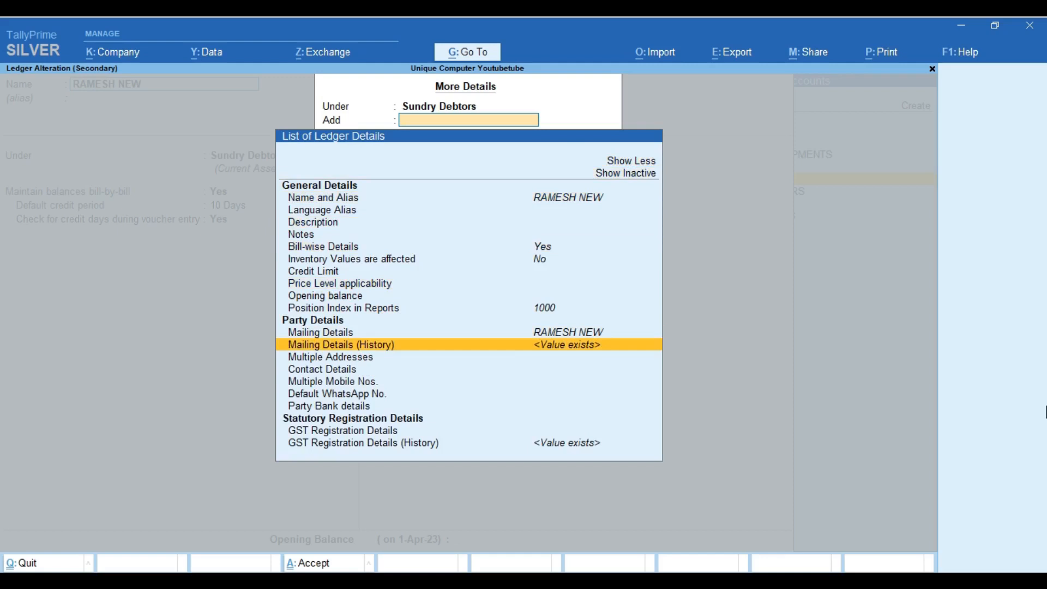
pyautogui.press('Up')
pyautogui.press('Up')
pyautogui.press('Up')
pyautogui.press('Up')
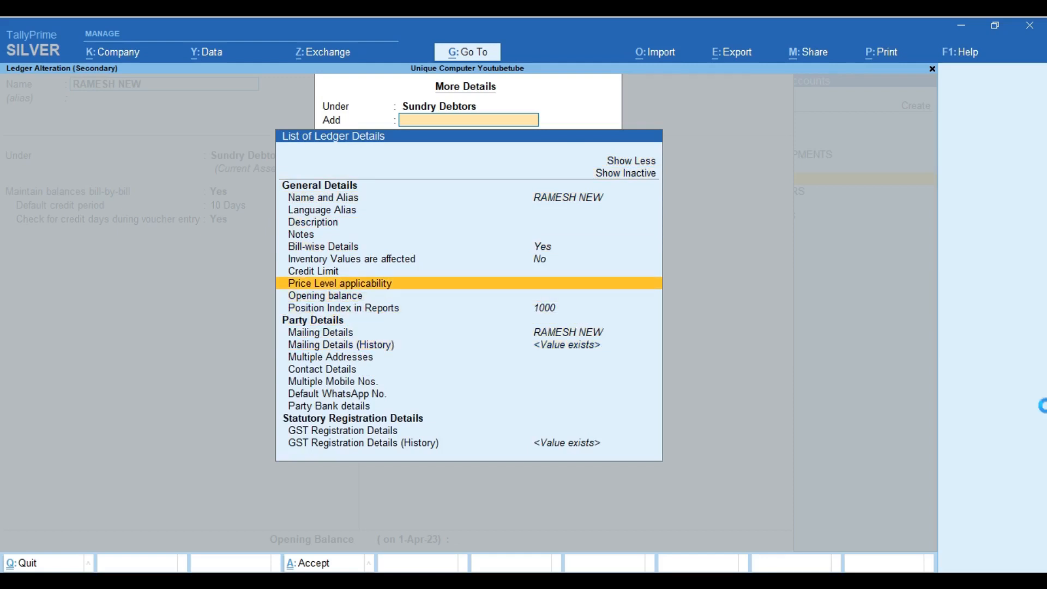
pyautogui.press('Return')
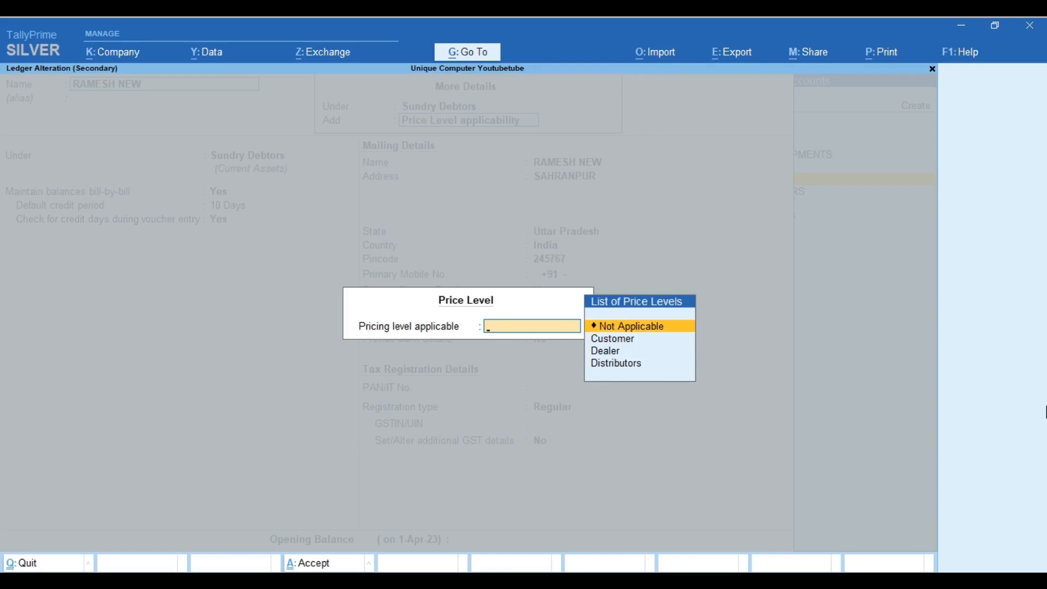
pyautogui.press('Down')
pyautogui.press('Down')
pyautogui.press('Down')
pyautogui.press('Return')
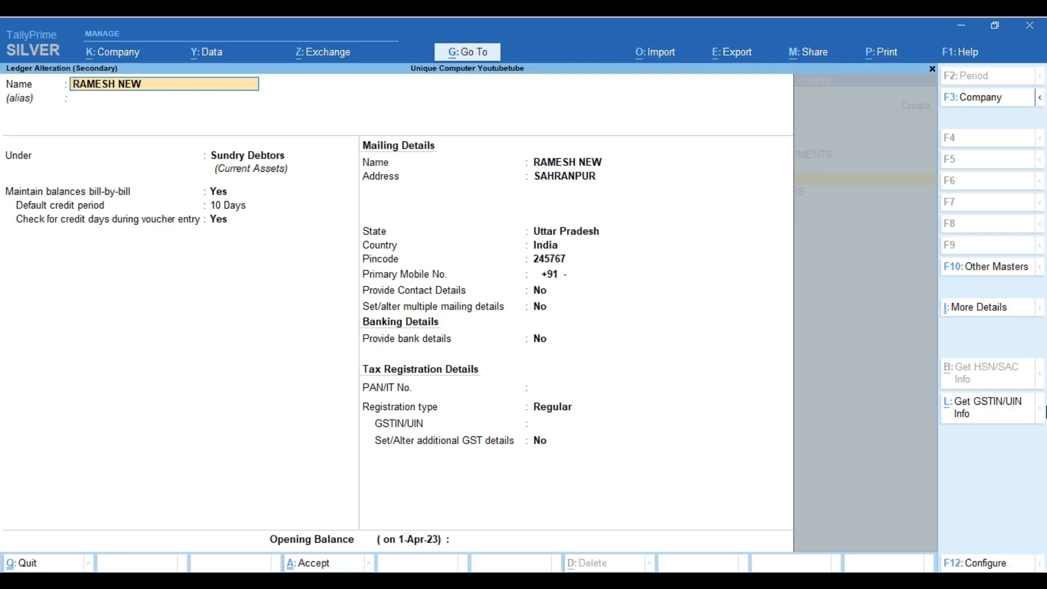
pyautogui.press('ctrl')
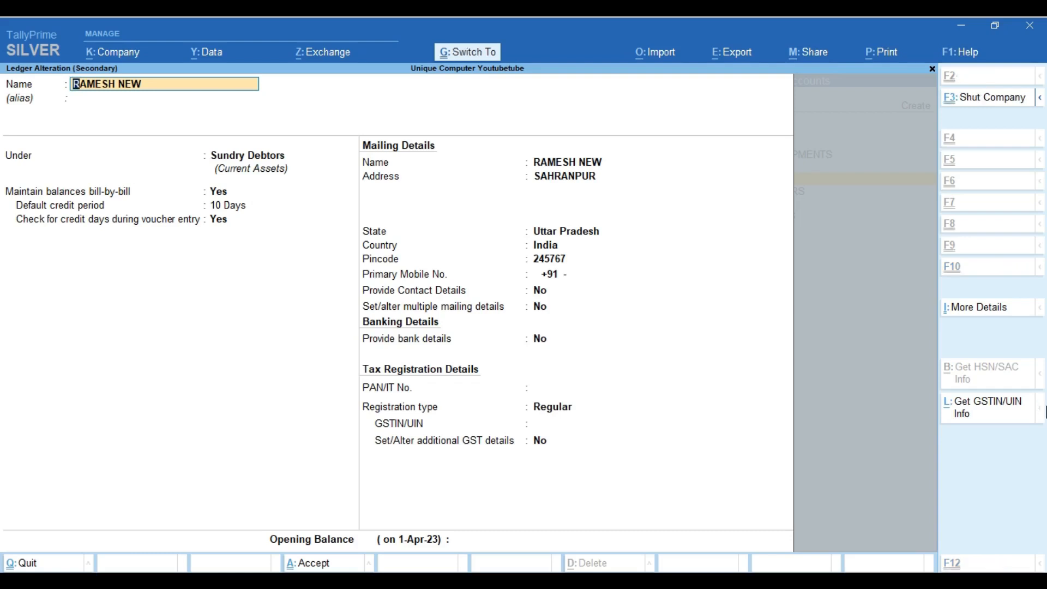
pyautogui.hotkey('ctrl', 'a')
pyautogui.press('Return')
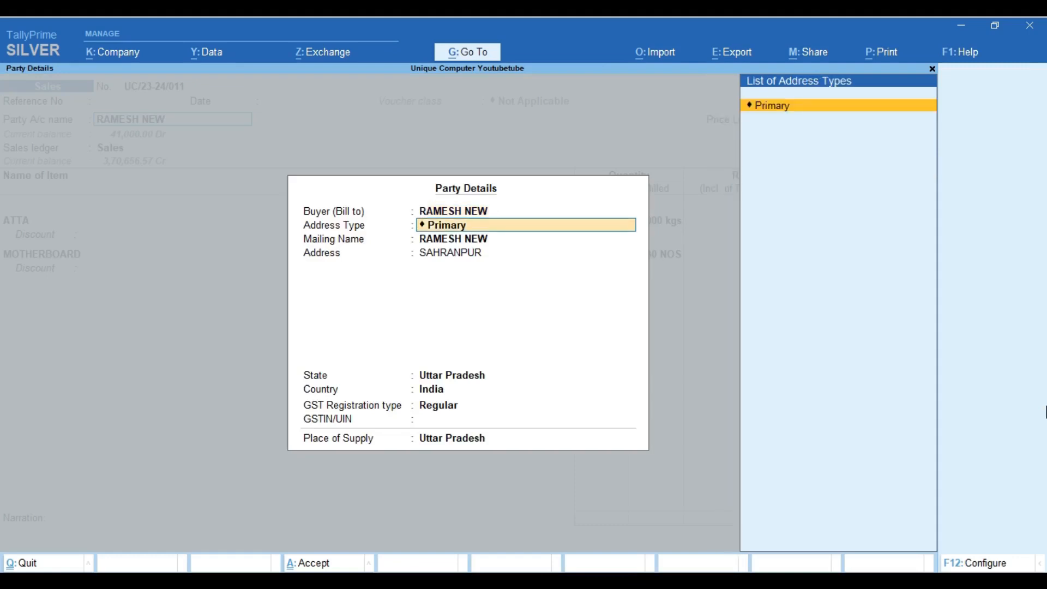
# Step: Choose the Dehradun customer as the voucher's party and open that customer's ledger for alteration
pyautogui.press('BackSpace')
pyautogui.press('BackSpace')
pyautogui.press('Up')
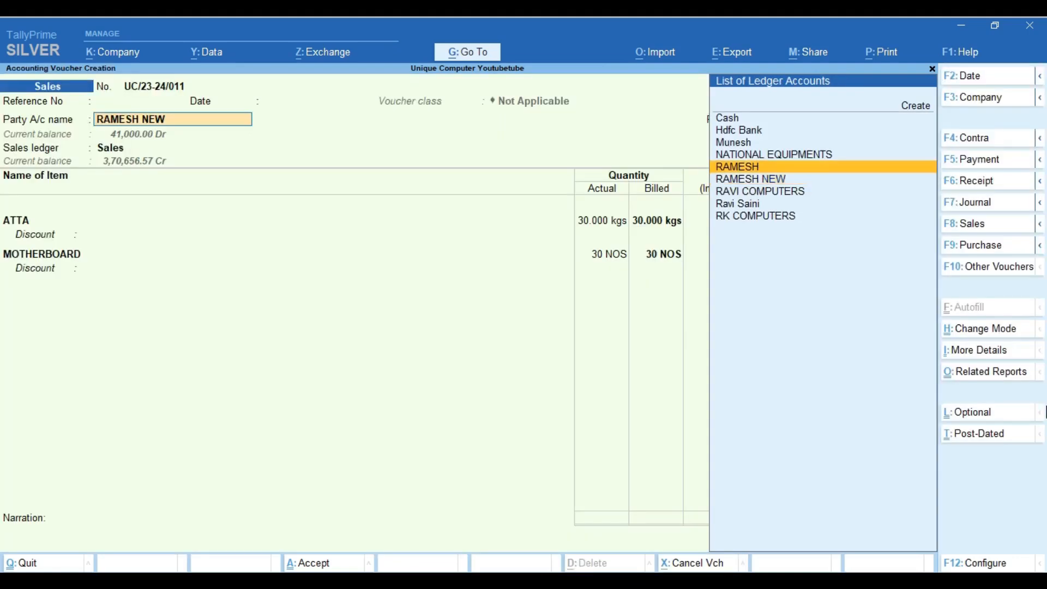
pyautogui.press('ctrl')
pyautogui.press('Return')
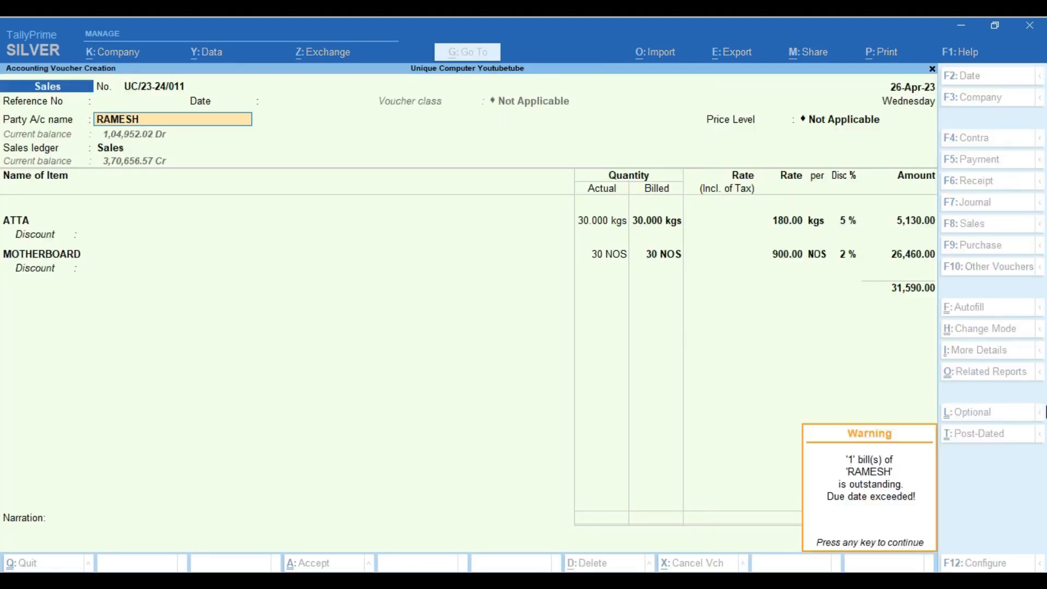
pyautogui.press('Return')
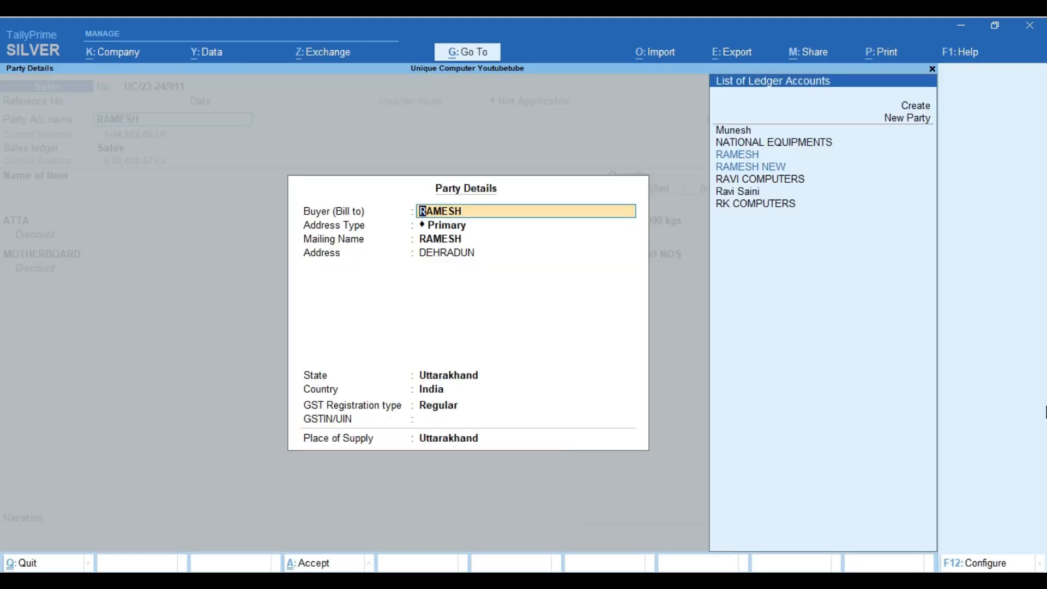
pyautogui.press('Escape')
pyautogui.hotkey('ctrl', 'Return')
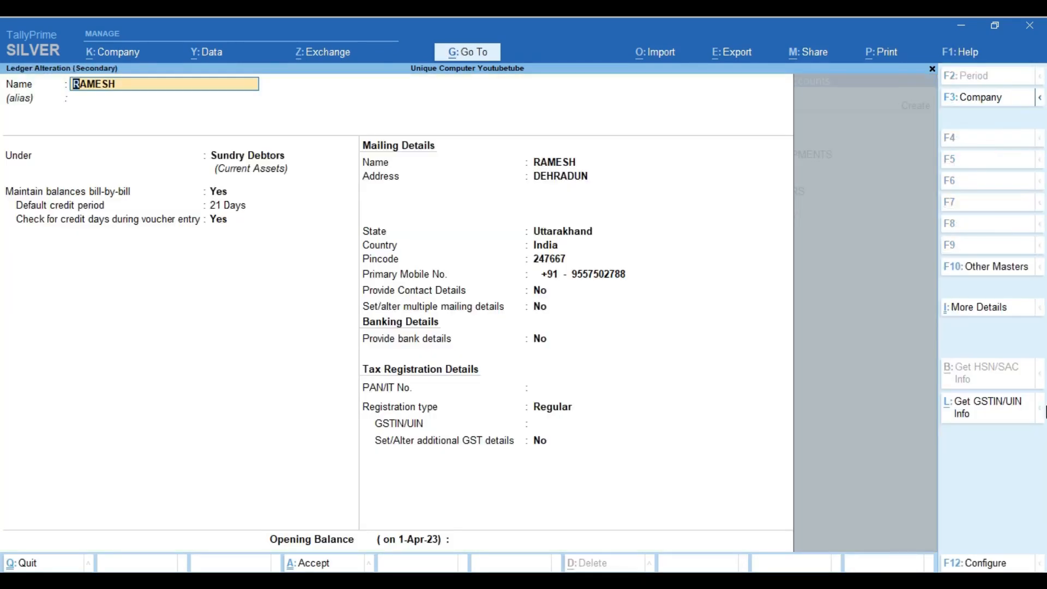
# Step: Set the Dehradun customer's applicable pricing level to Dealer, save the ledger and return to the voucher's party field
pyautogui.click(992, 309)
pyautogui.press('Up')
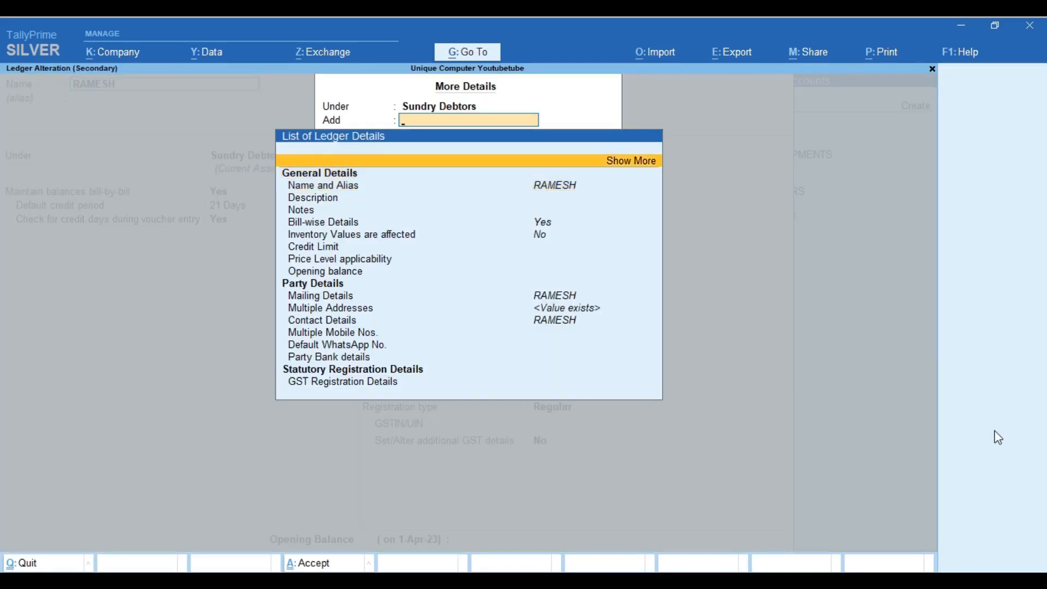
pyautogui.press('Down')
pyautogui.press('Down')
pyautogui.press('Down')
pyautogui.press('Down')
pyautogui.press('Down')
pyautogui.press('Down')
pyautogui.press('Down')
pyautogui.press('Down')
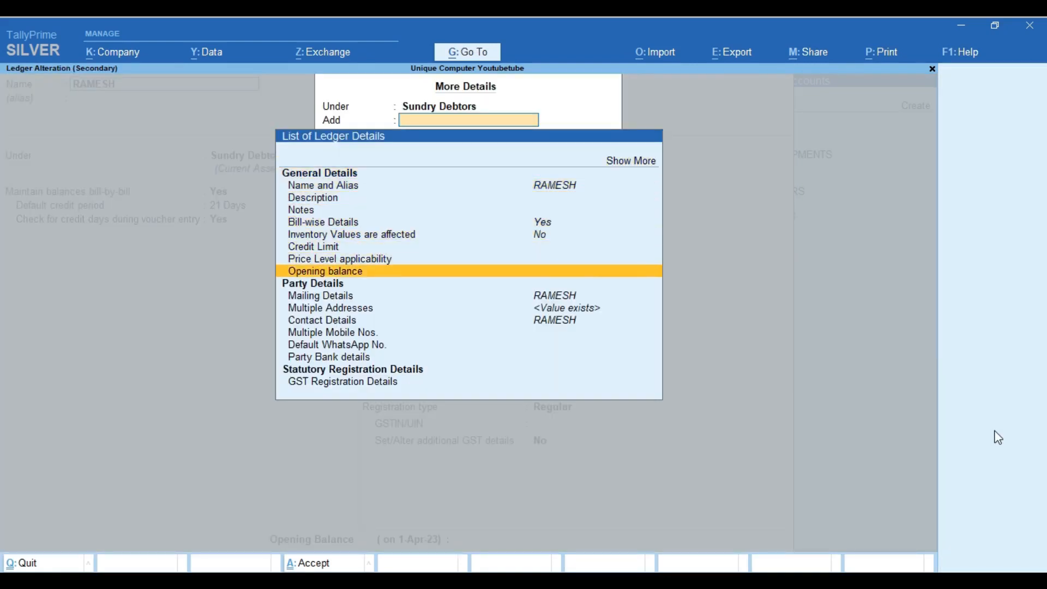
pyautogui.press('Up')
pyautogui.press('Return')
pyautogui.press('Down')
pyautogui.press('Down')
pyautogui.press('Down')
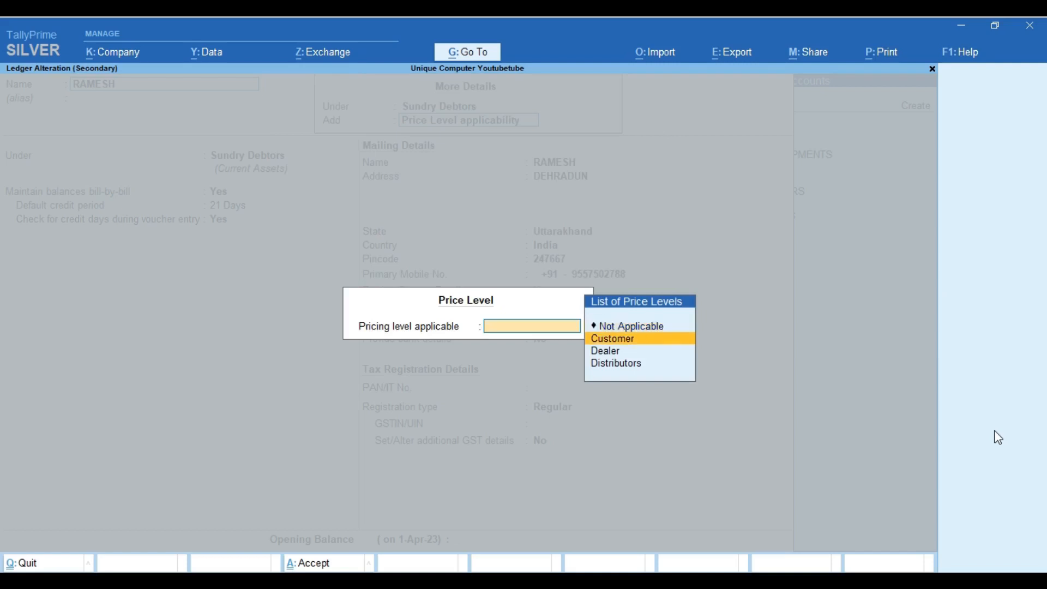
pyautogui.press('Up')
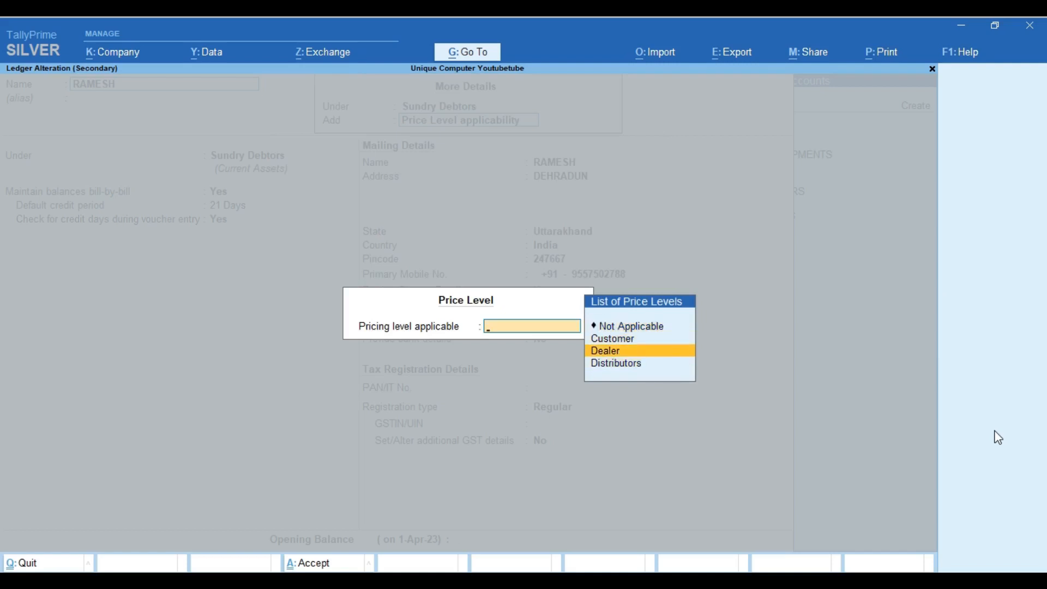
pyautogui.press('Return')
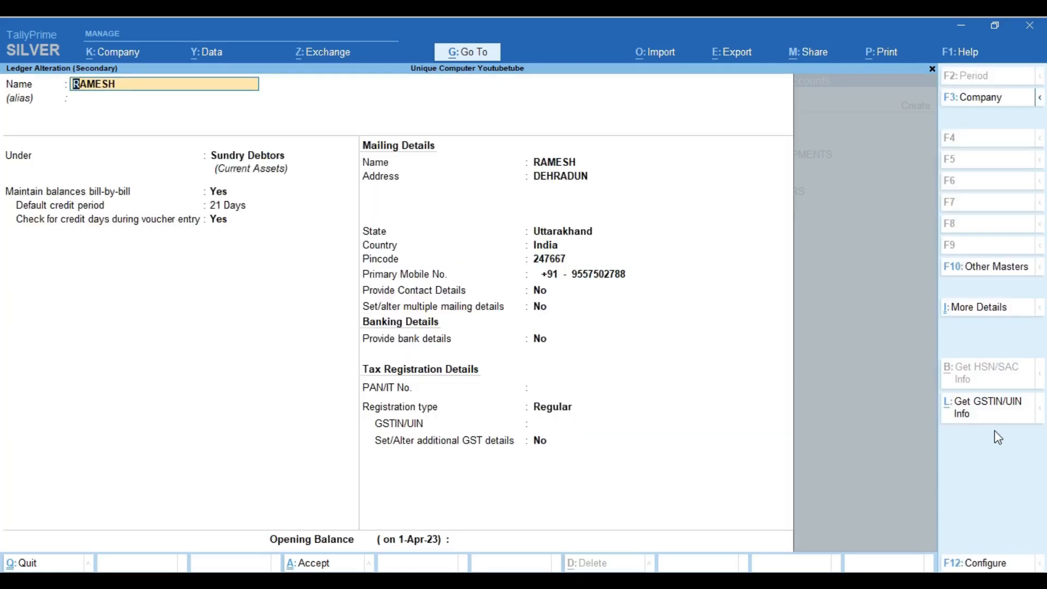
pyautogui.hotkey('ctrl', 'a')
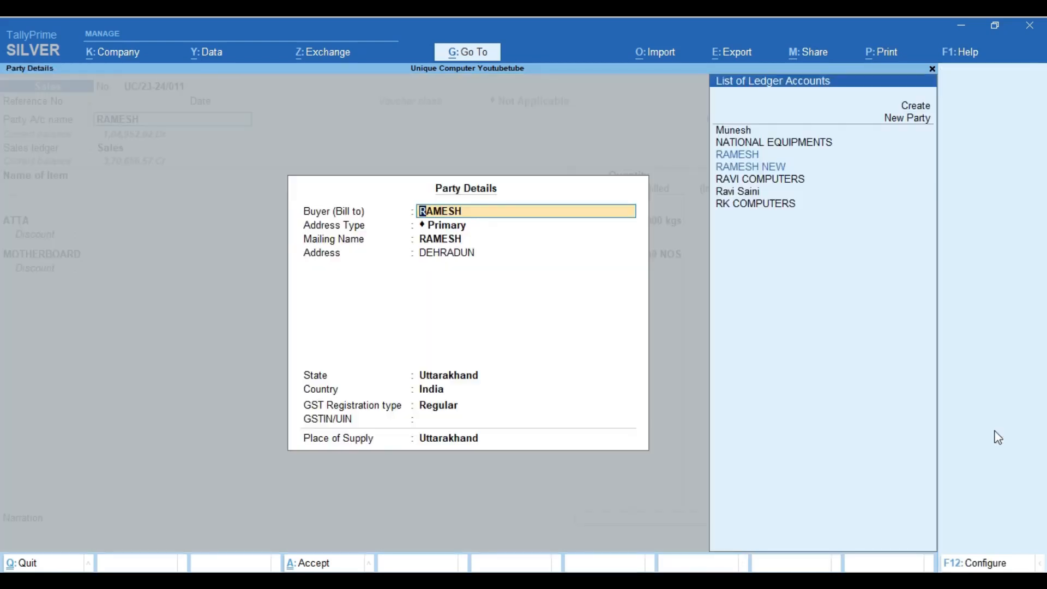
pyautogui.hotkey('ctrl', 'a')
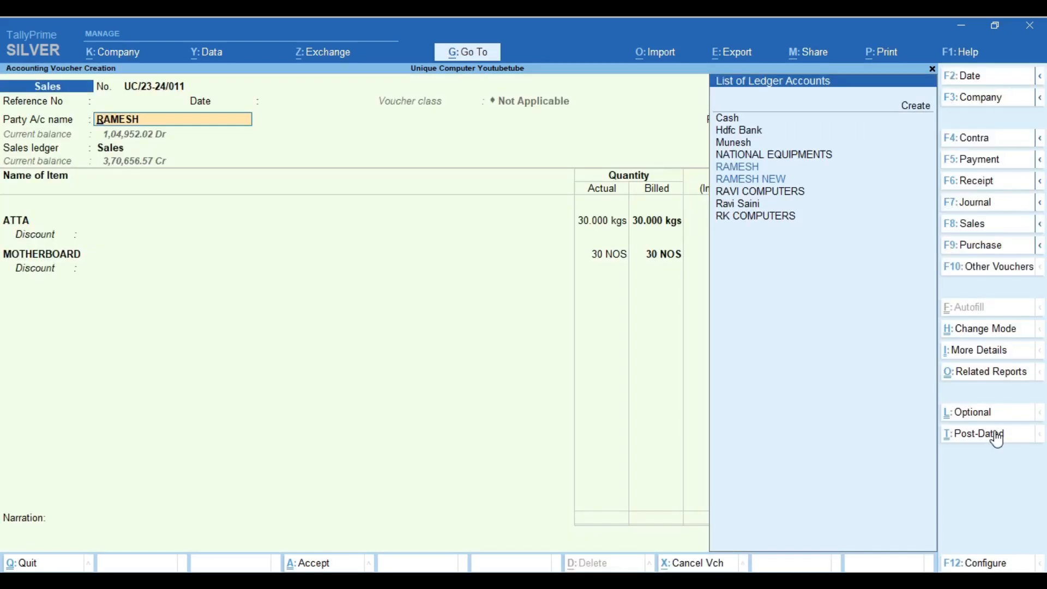
# Step: Reselect the Uttar Pradesh customer as party and check the price level applicability in that customer's ledger details
pyautogui.press('Down')
pyautogui.press('Return')
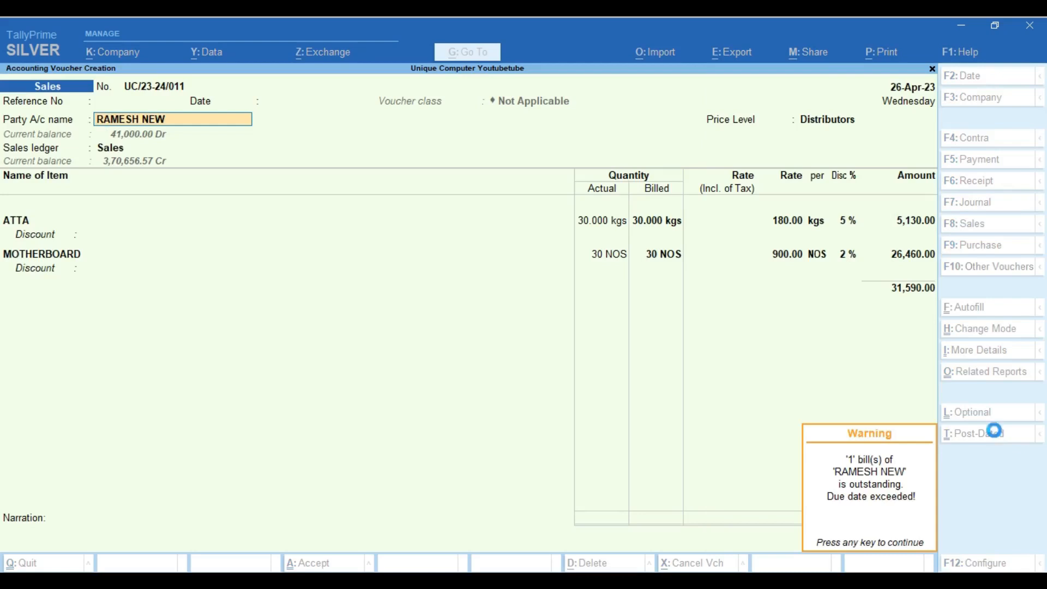
pyautogui.press('Return')
pyautogui.press('Escape')
pyautogui.hotkey('ctrl', 'Return')
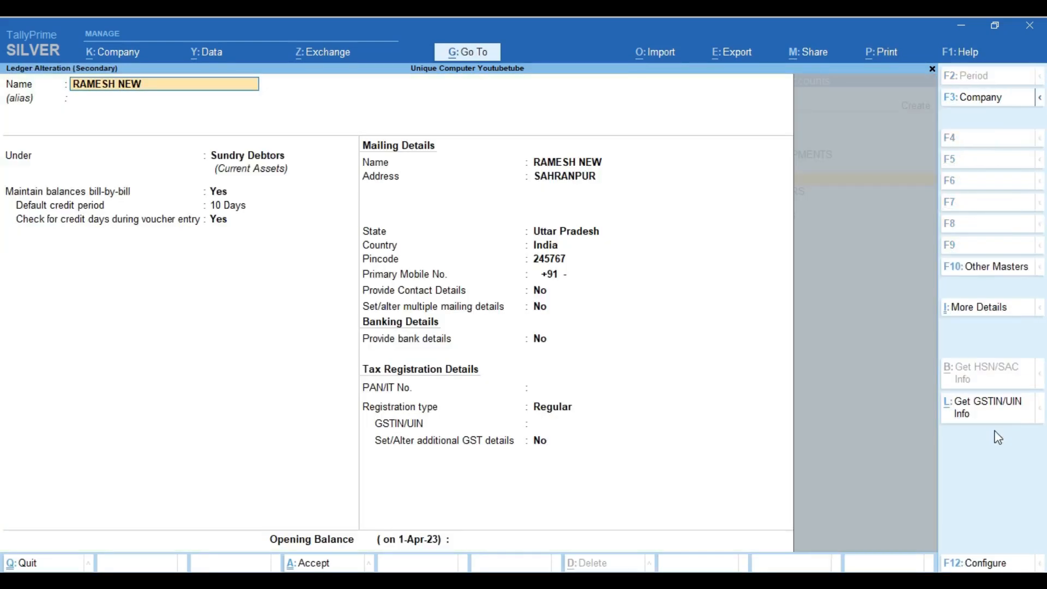
pyautogui.click(960, 305)
pyautogui.press('Down')
pyautogui.press('Down')
pyautogui.press('Down')
pyautogui.press('Down')
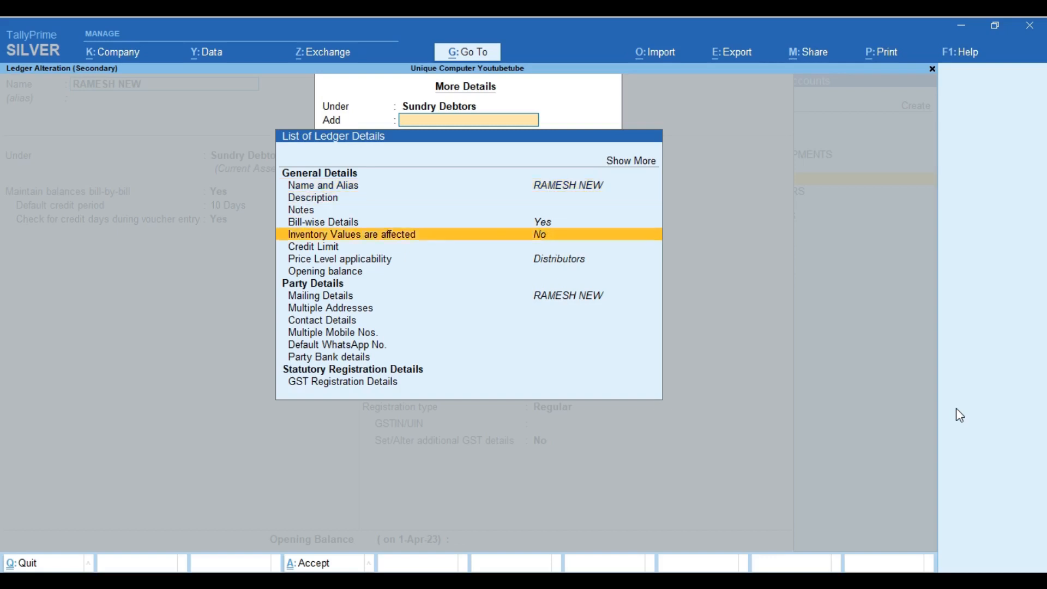
pyautogui.press('Down')
pyautogui.press('Down')
pyautogui.press('Down')
pyautogui.press('Down')
pyautogui.press('Down')
pyautogui.press('Up')
pyautogui.press('Up')
pyautogui.press('Up')
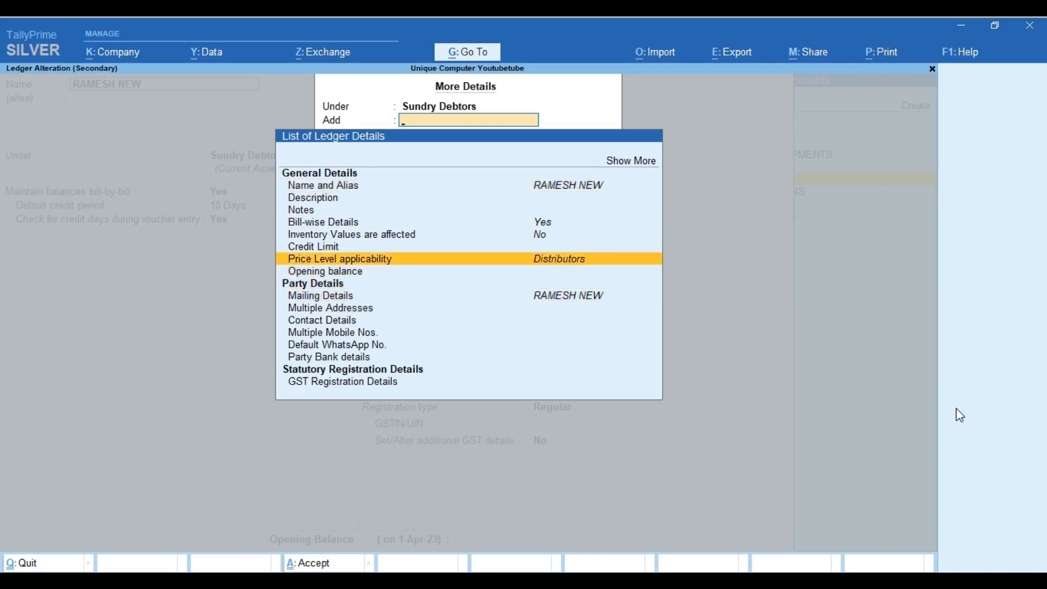
# Step: Discard the unsaved sales voucher and start a fresh one
pyautogui.press('Escape')
pyautogui.press('Escape')
pyautogui.press('Escape')
pyautogui.press('Return')
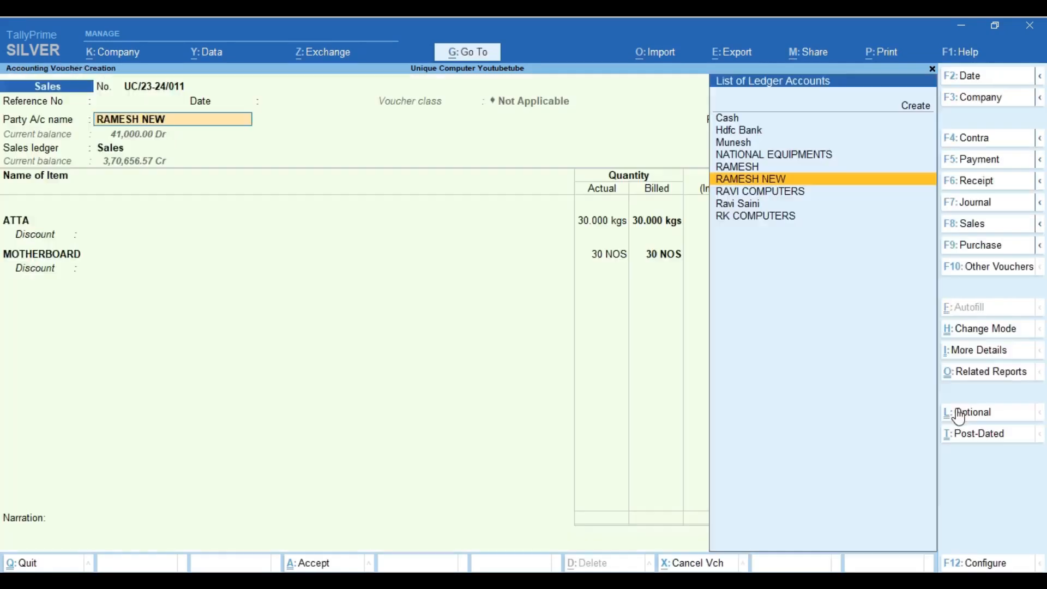
pyautogui.press('Escape')
pyautogui.press('Escape')
pyautogui.press('Return')
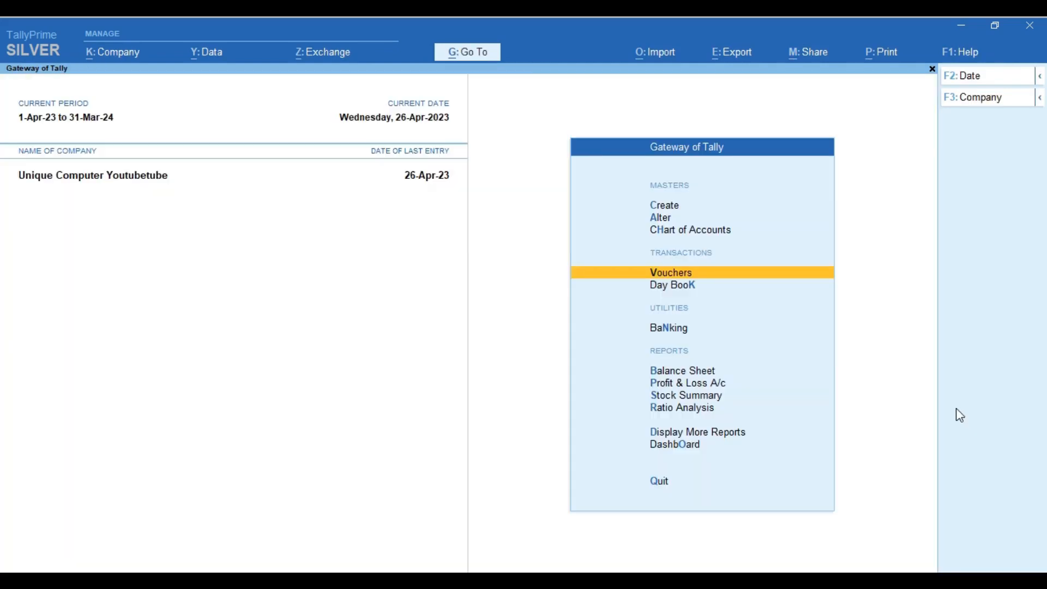
pyautogui.press('Return')
pyautogui.press('Return')
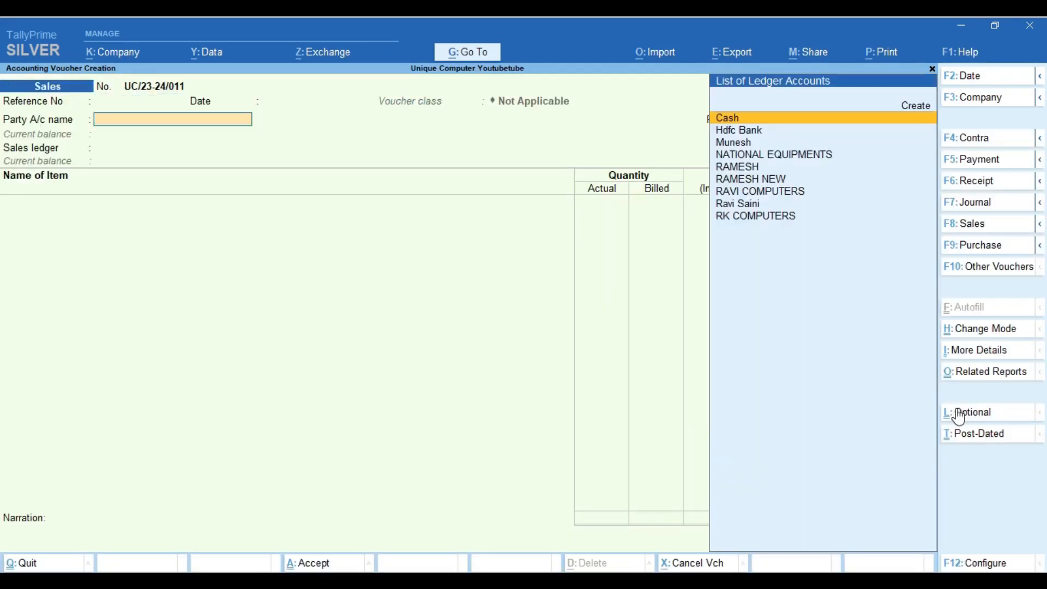
# Step: Select the party listed directly above NATIONAL EQUIPMENTS, accept its Uttarakhand details, and keep price level Not Applicable with the Sales ledger
pyautogui.press('Down')
pyautogui.press('Down')
pyautogui.press('Down')
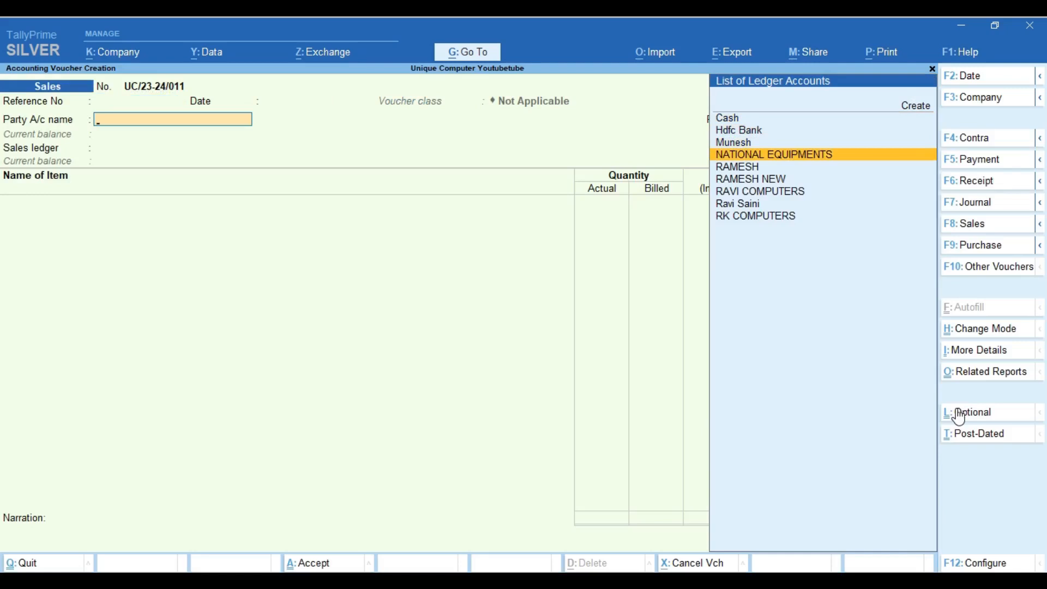
pyautogui.press('Up')
pyautogui.press('Return')
pyautogui.press('Return')
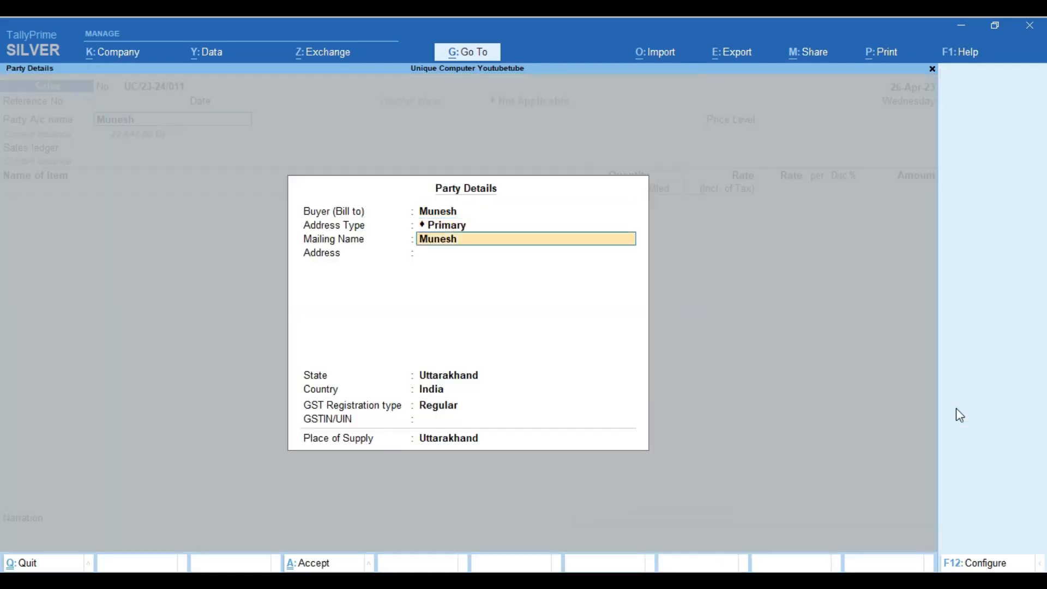
pyautogui.press('Return')
pyautogui.press('Return')
pyautogui.press('Return')
pyautogui.press('Return')
pyautogui.press('Return')
pyautogui.press('Return')
pyautogui.press('Return')
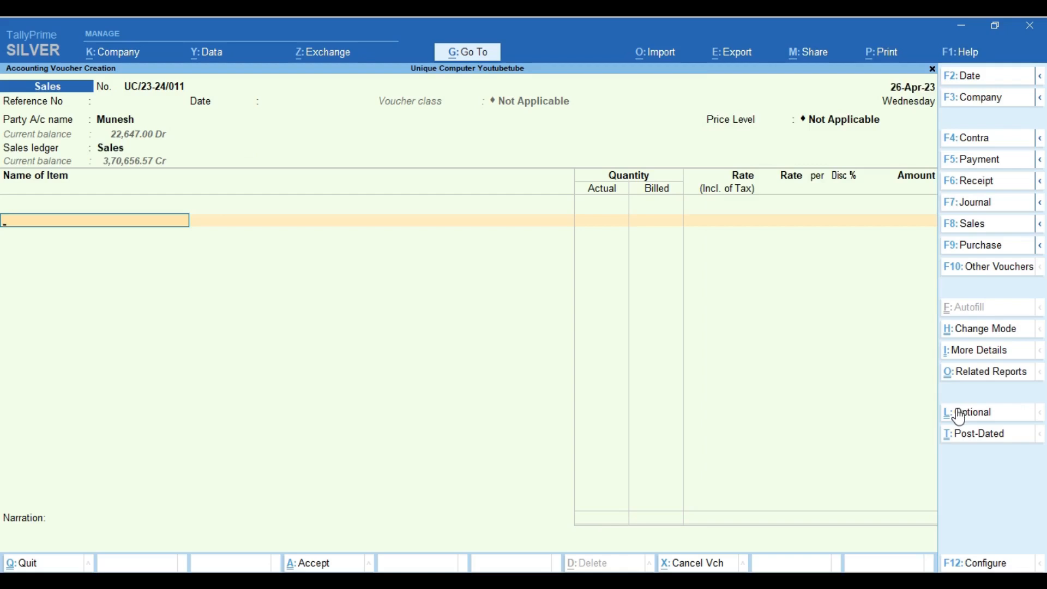
# Step: Add ATTA to the voucher without a price level, with 30 kgs actual and billed, accepting the default rate and no discount
pyautogui.write('Att')
pyautogui.press('Return')
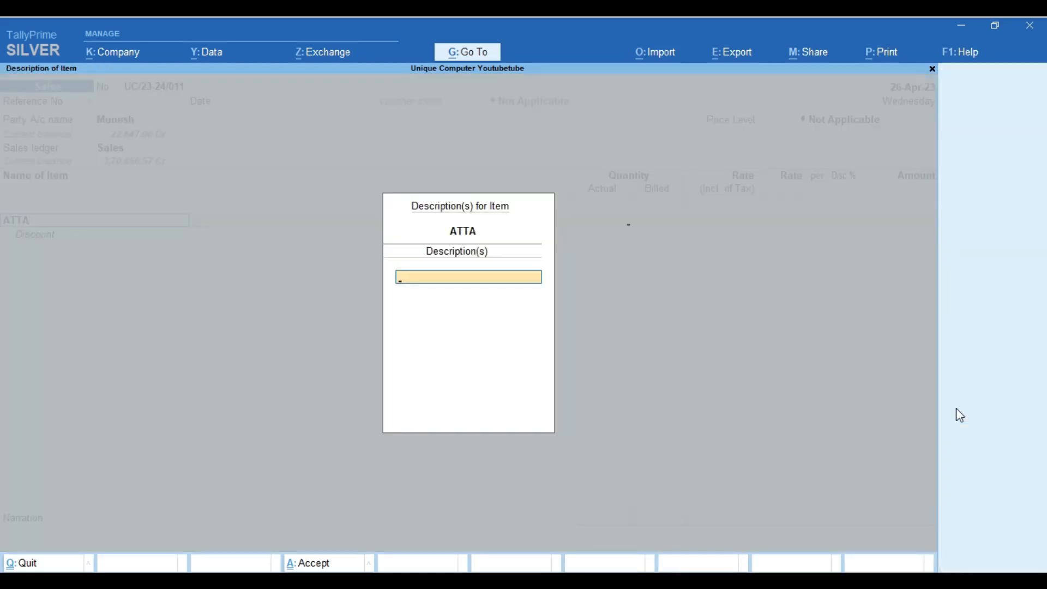
pyautogui.press('Return')
pyautogui.write('30')
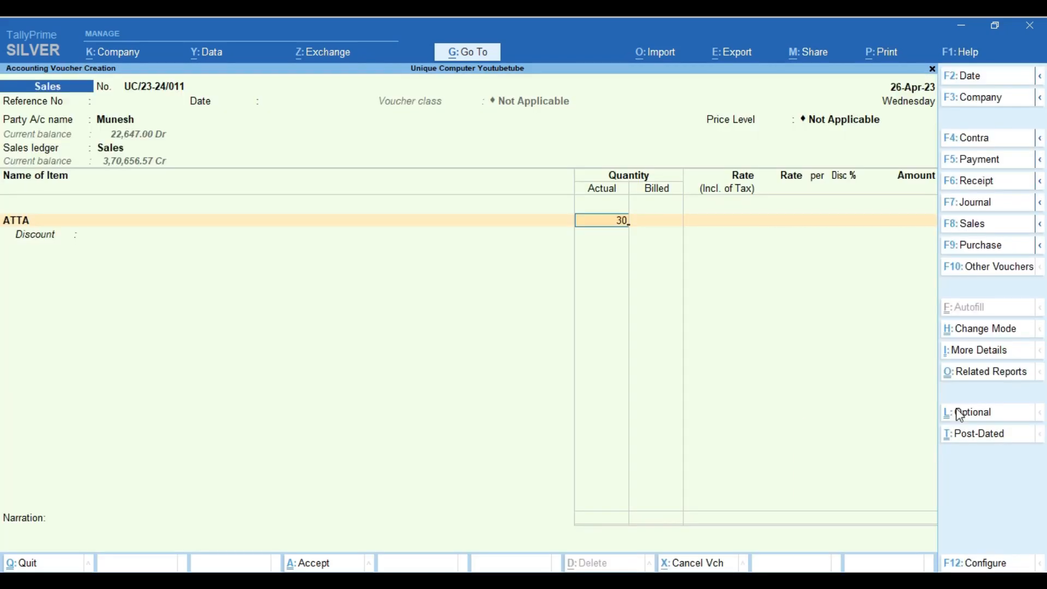
pyautogui.press('Return')
pyautogui.press('Return')
pyautogui.press('Return')
pyautogui.press('Return')
pyautogui.press('Return')
pyautogui.press('Return')
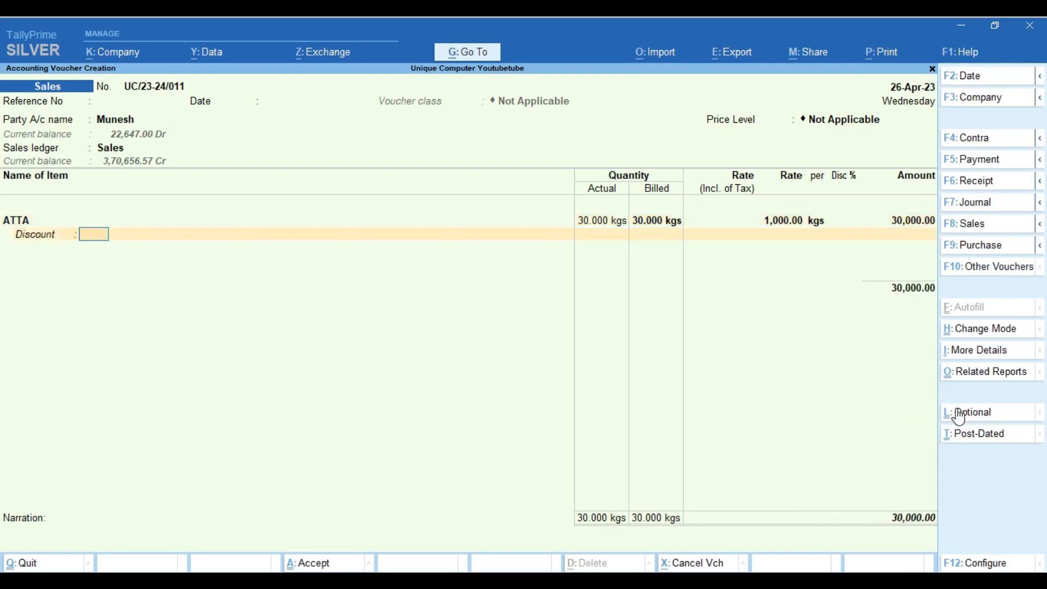
pyautogui.press('Return')
# Step: Add MOTHERBOARD as the second item of the voucher without a price level, with an actual quantity of 30
pyautogui.write('Mot')
pyautogui.press('Return')
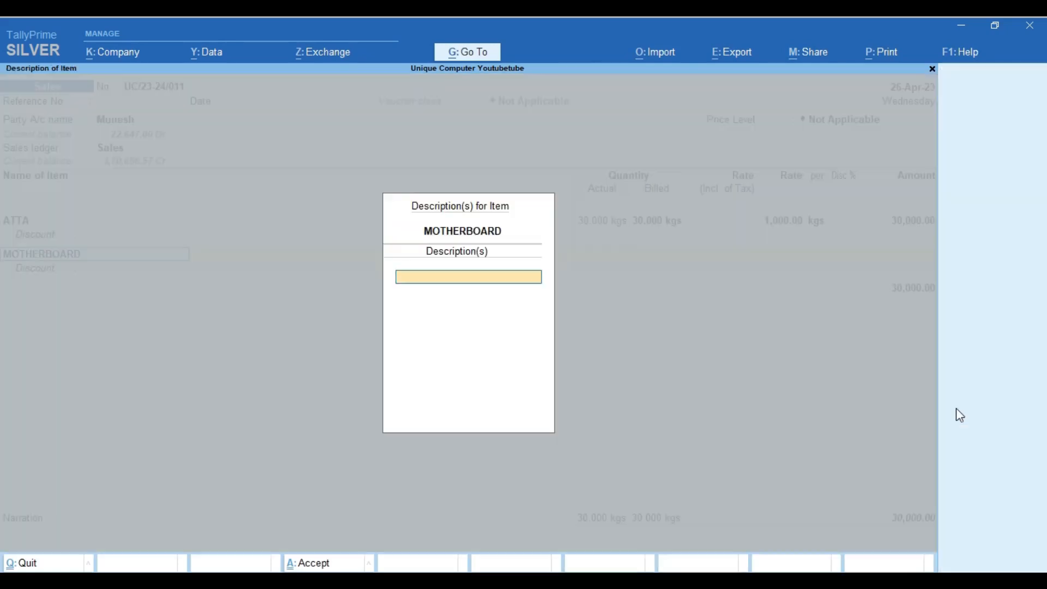
pyautogui.press('Return')
pyautogui.write('30')
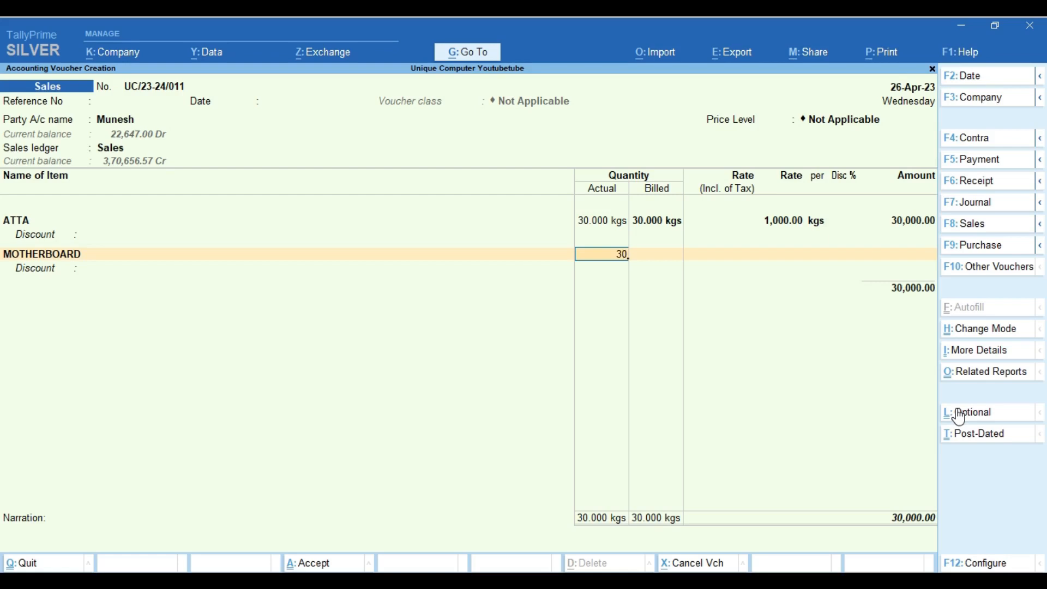
# Step: Fill the MOTHERBOARD line of the sales voucher with 30 NOS, keeping the default rate and no discount
pyautogui.press('Return')
pyautogui.press('Return')
pyautogui.press('Return')
pyautogui.press('Return')
pyautogui.press('Return')
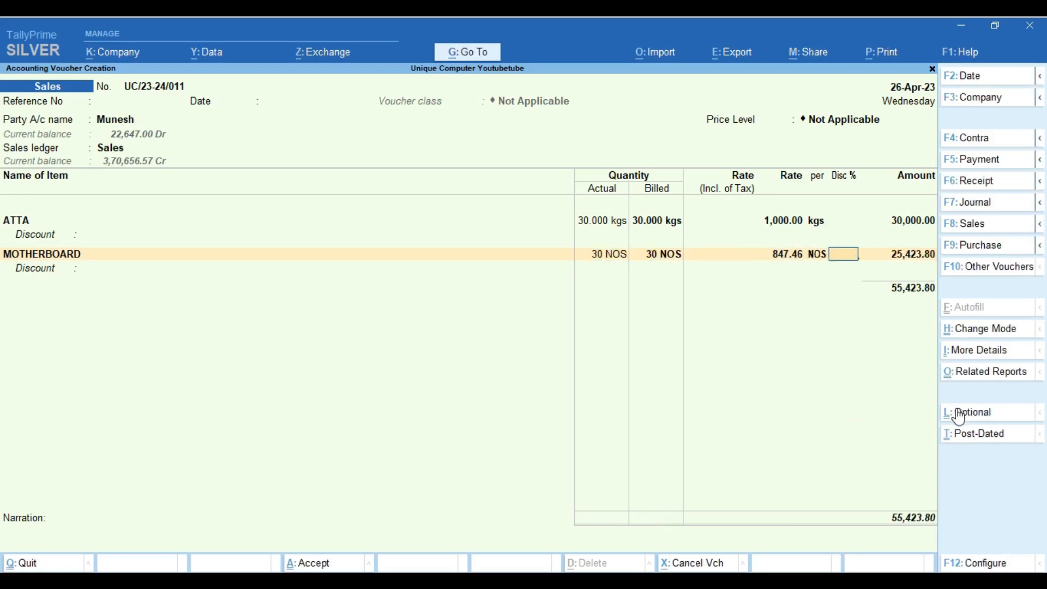
pyautogui.press('Return')
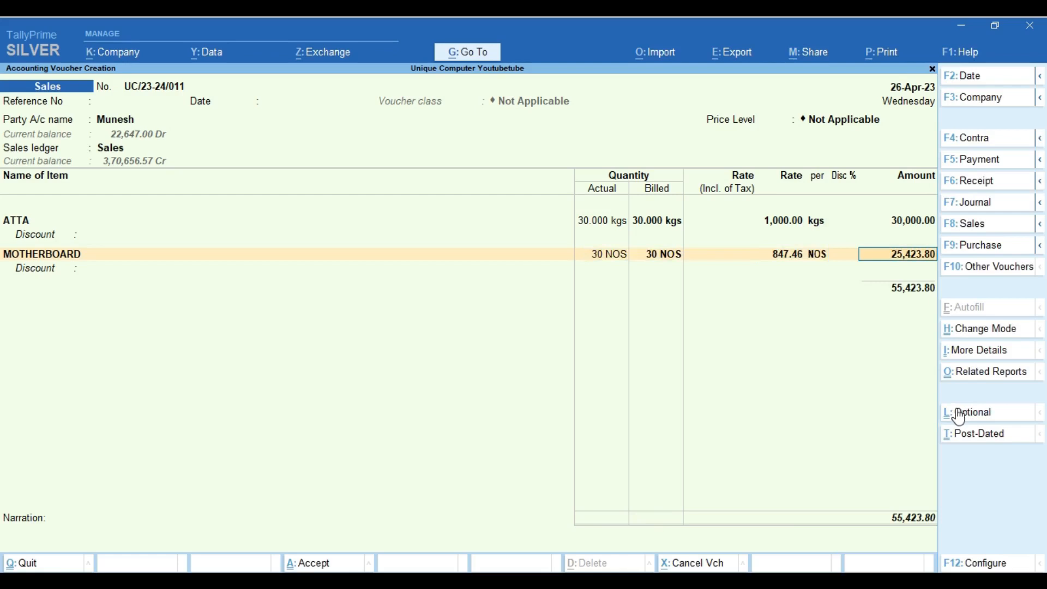
# Step: Go back to the voucher's party account and replace it with the second matching ledger, the one ending in NEW
pyautogui.press('BackSpace')
pyautogui.press('BackSpace')
pyautogui.press('BackSpace')
pyautogui.press('BackSpace')
pyautogui.press('BackSpace')
pyautogui.press('BackSpace')
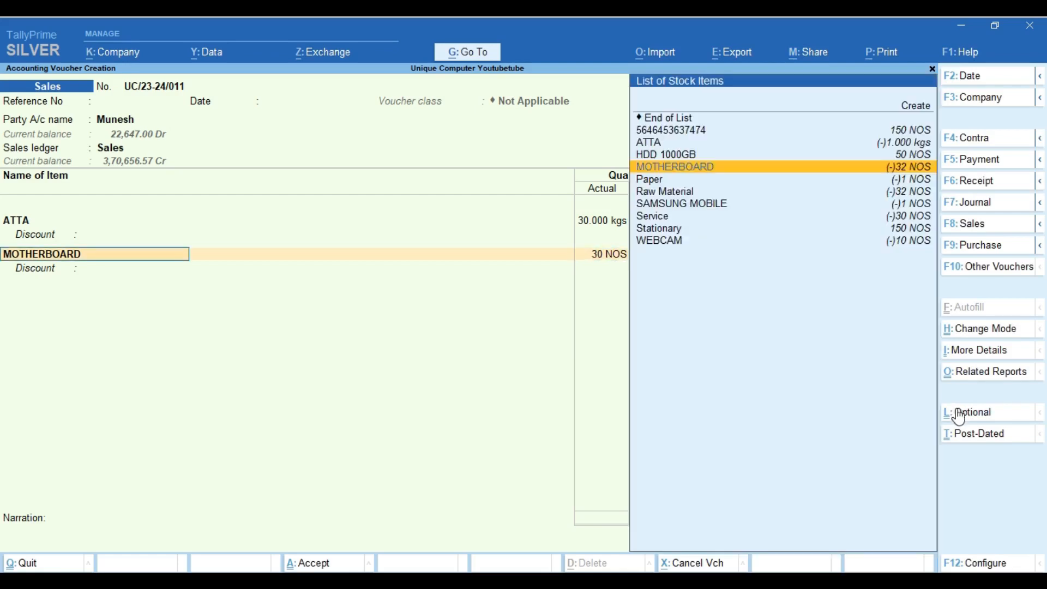
pyautogui.press('BackSpace')
pyautogui.press('BackSpace')
pyautogui.press('BackSpace')
pyautogui.press('BackSpace')
pyautogui.press('BackSpace')
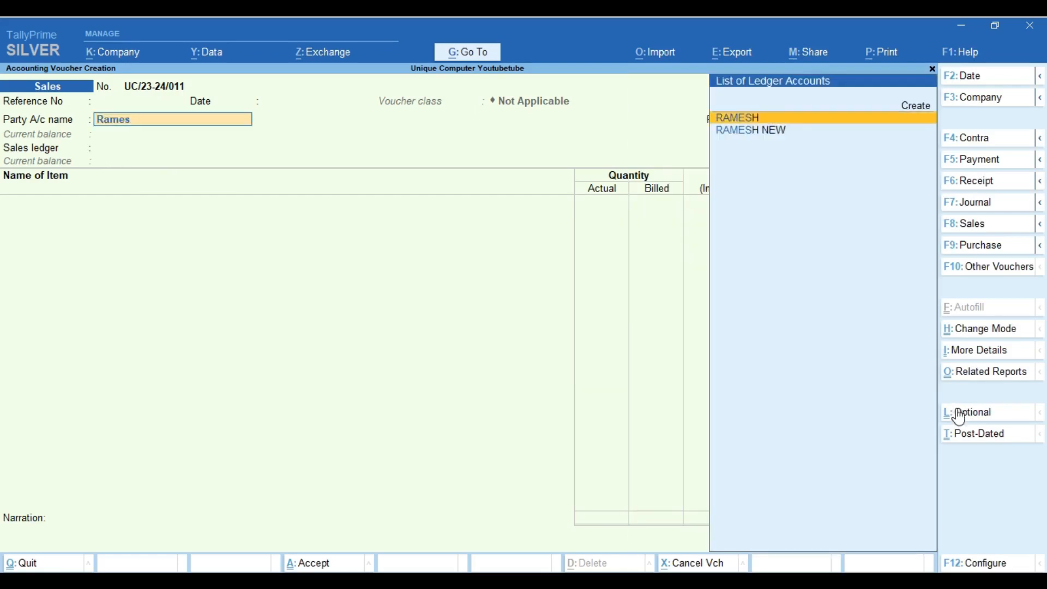
pyautogui.press('Down')
pyautogui.press('Return')
pyautogui.press('Return')
pyautogui.press('Return')
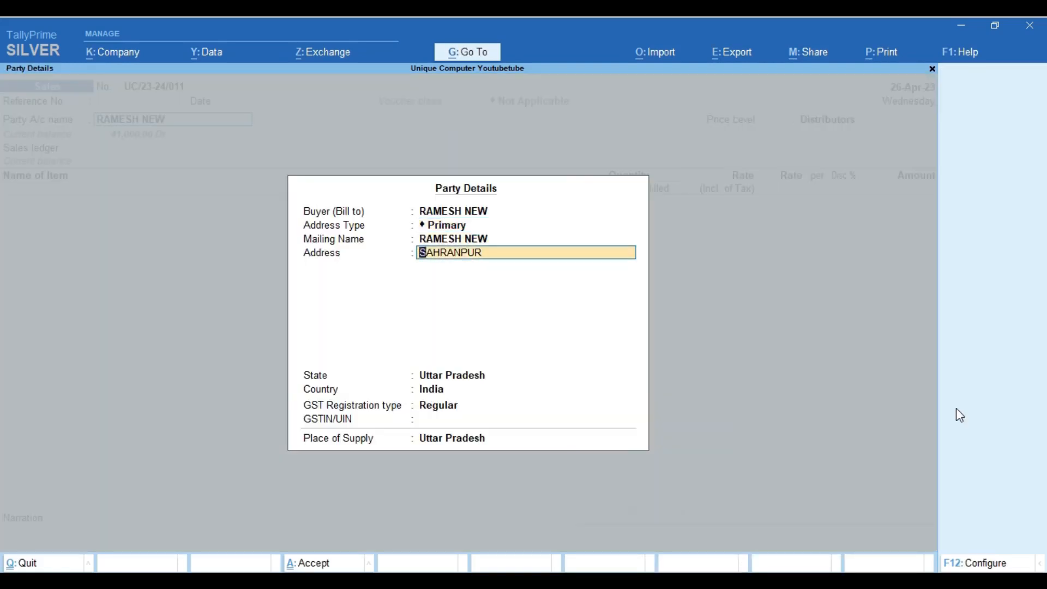
# Step: Accept the party details with Uttar Pradesh as the place of supply, keeping the Distributors price level and the Sales ledger
pyautogui.press('Return')
pyautogui.press('Return')
pyautogui.press('Return')
pyautogui.press('Return')
pyautogui.press('Return')
pyautogui.press('Return')
pyautogui.press('Return')
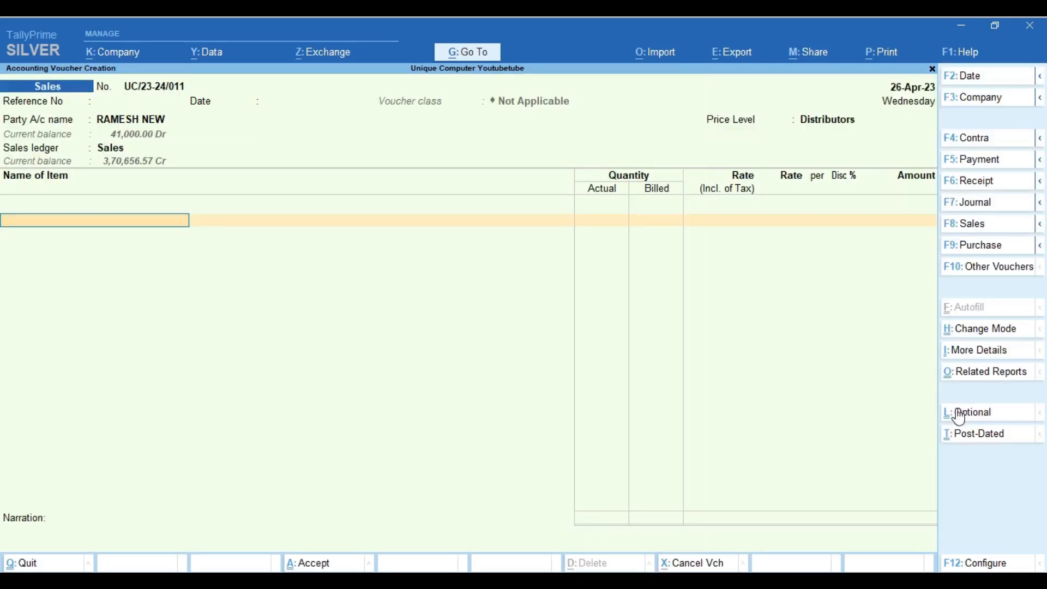
# Step: Add the stock item ATTA to the sales voucher with an actual and billed quantity of 30 kgs
pyautogui.write('atta')
pyautogui.press('Return')
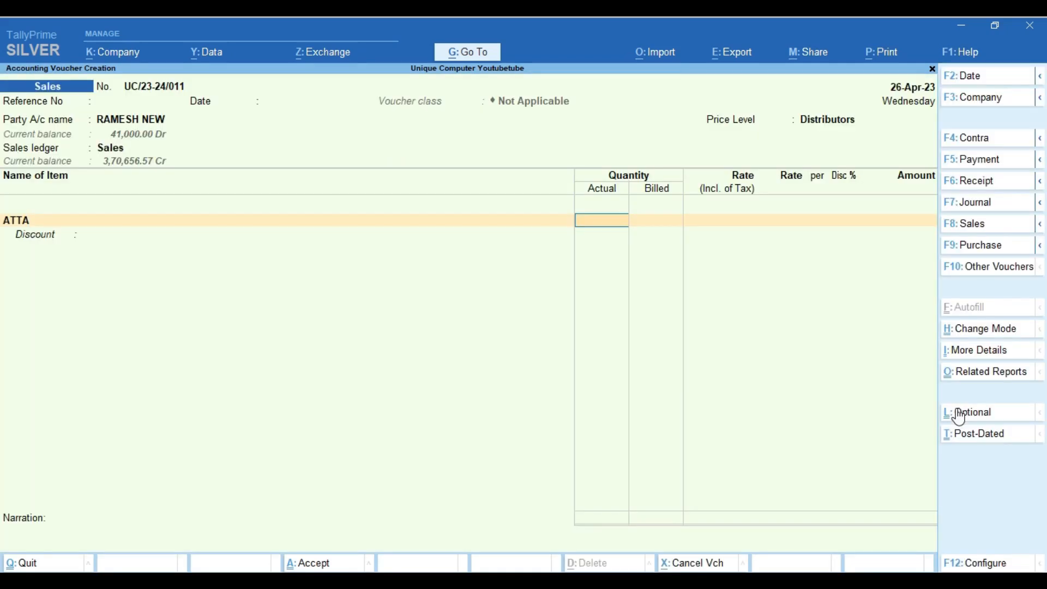
pyautogui.write('30')
pyautogui.press('Return')
pyautogui.press('Return')
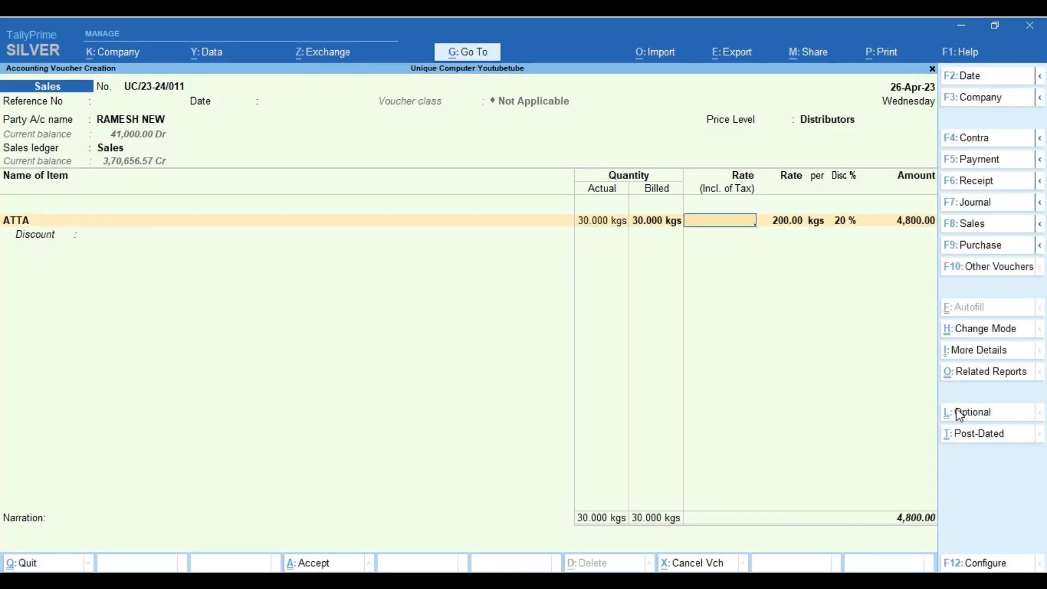
pyautogui.press('Return')
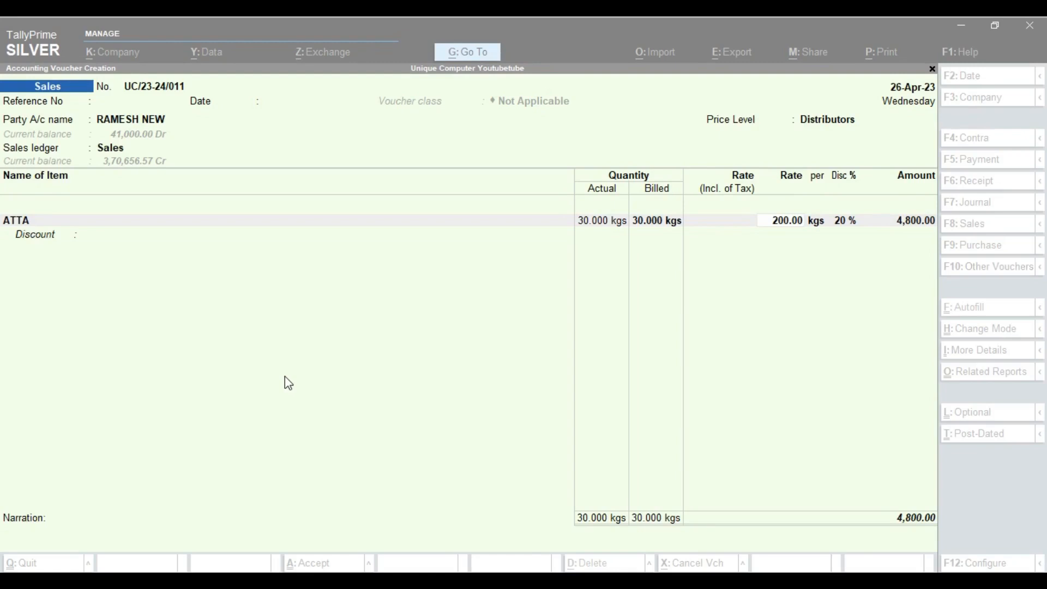
pyautogui.click(319, 411)
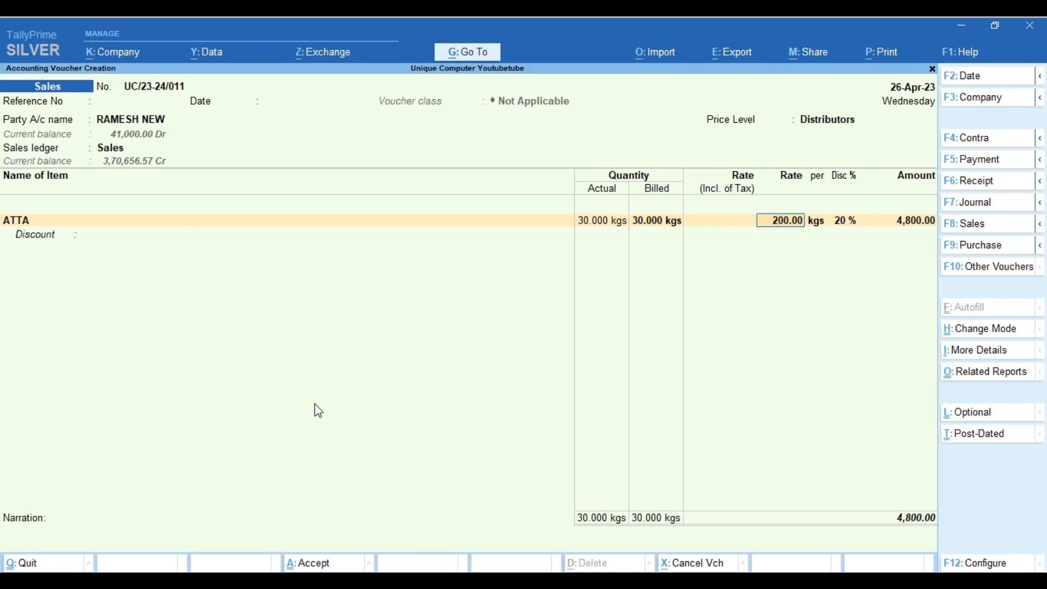
# Step: Set Enable Cost Centres to Yes in the company features and save the change
pyautogui.press('F11')
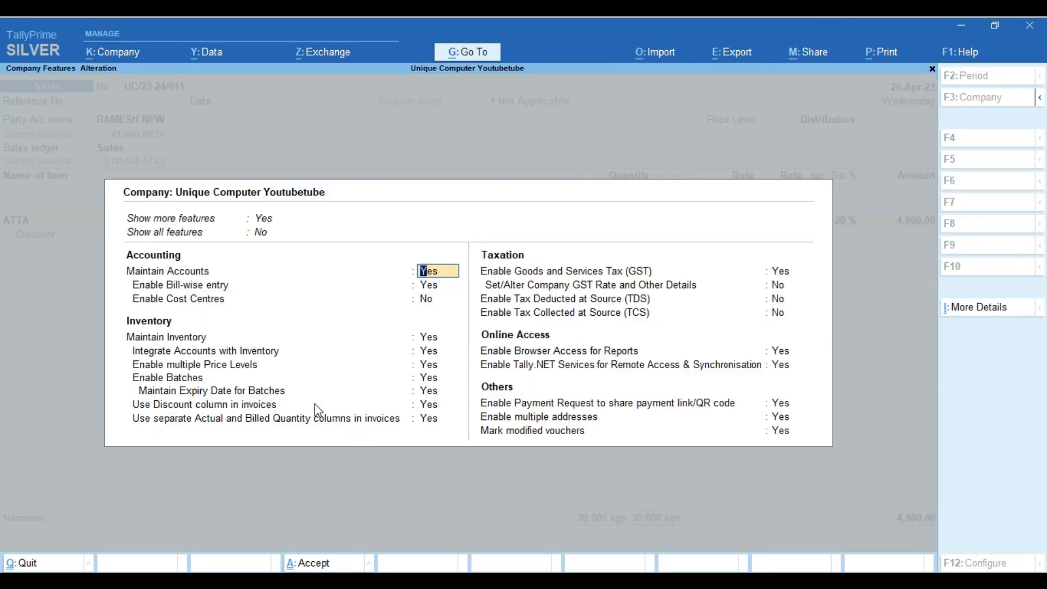
pyautogui.press('Return')
pyautogui.press('Return')
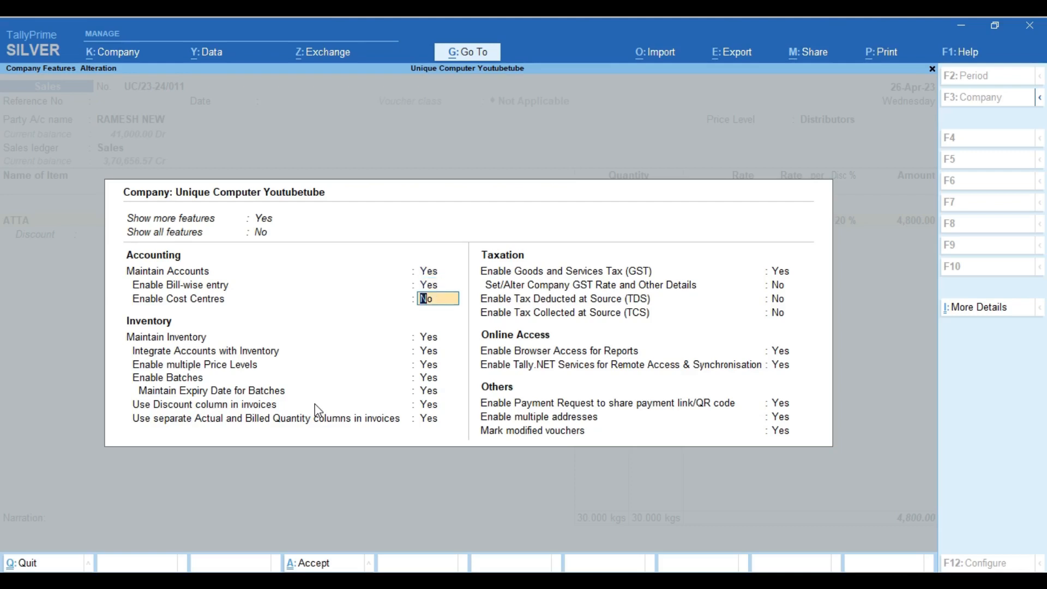
pyautogui.write('y')
pyautogui.press('Return')
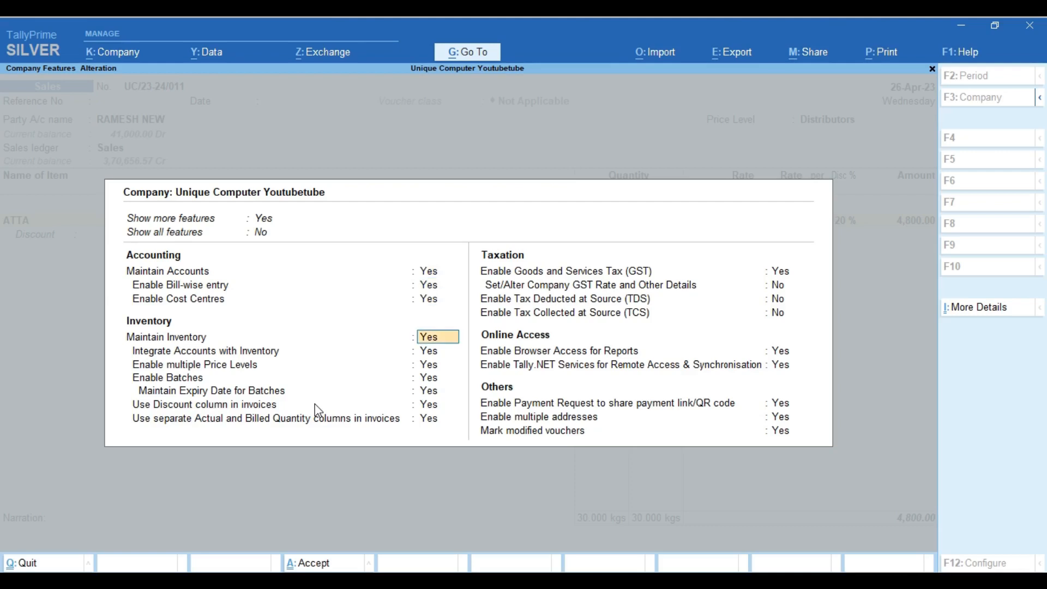
pyautogui.hotkey('ctrl', 'a')
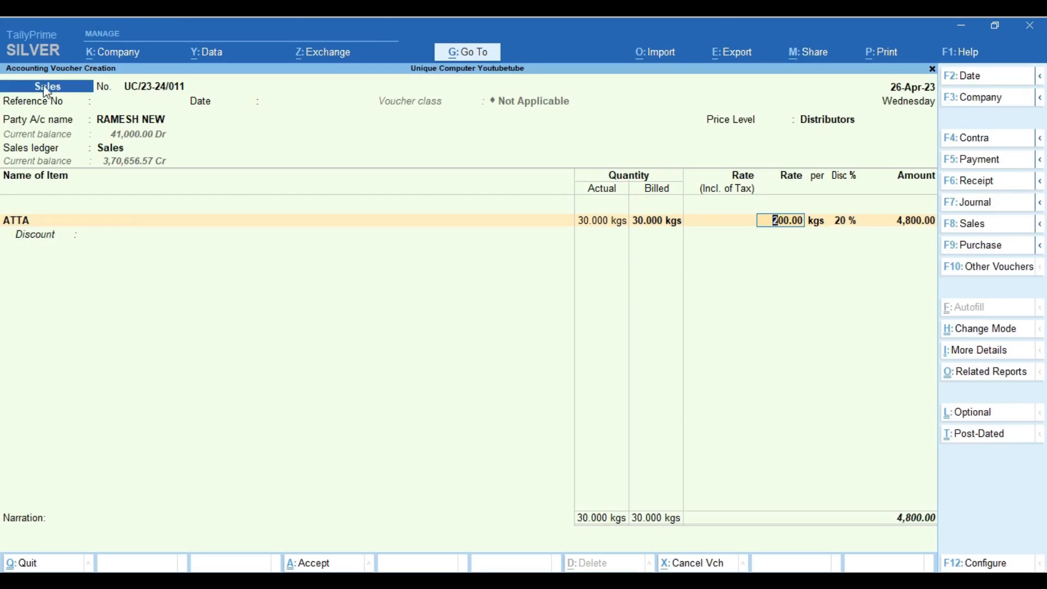
# Step: Create a cost centre master called Sales Man 1 under Primary
pyautogui.click(468, 53)
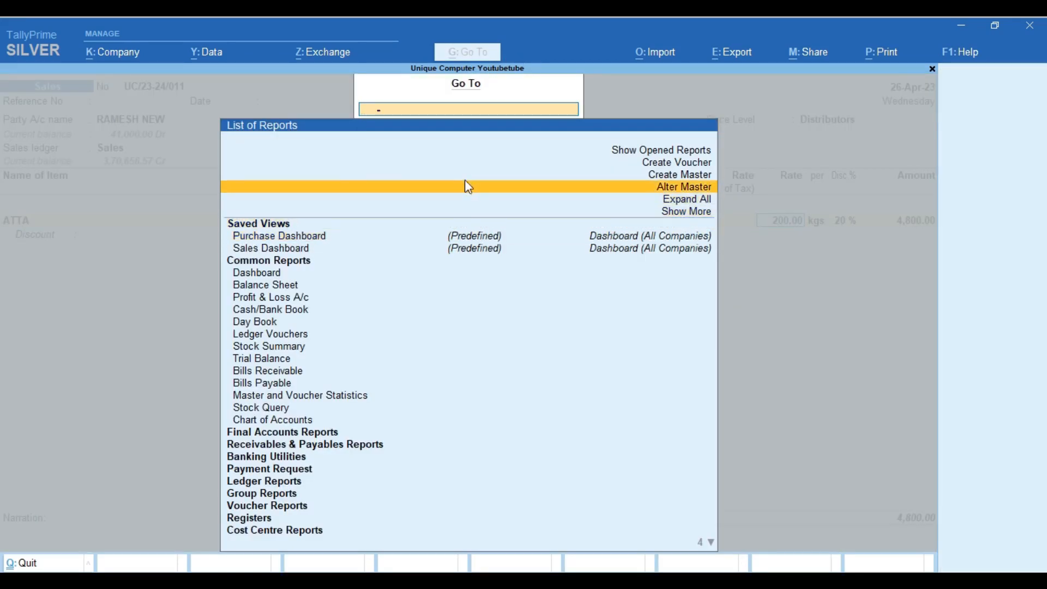
pyautogui.click(465, 182)
pyautogui.press('Down')
pyautogui.press('Down')
pyautogui.press('Down')
pyautogui.press('Up')
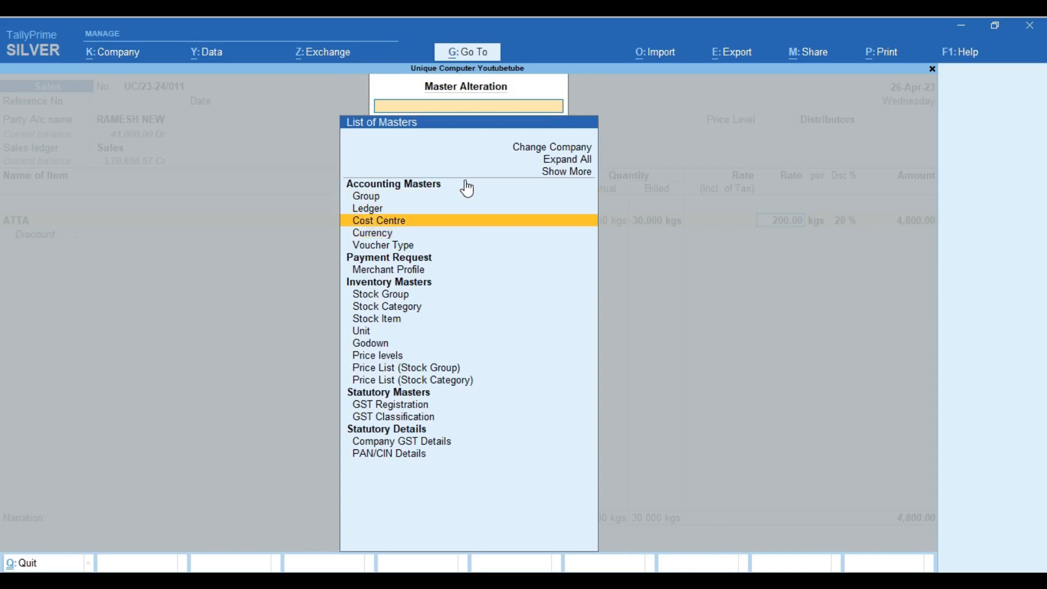
pyautogui.press('Return')
pyautogui.press('Return')
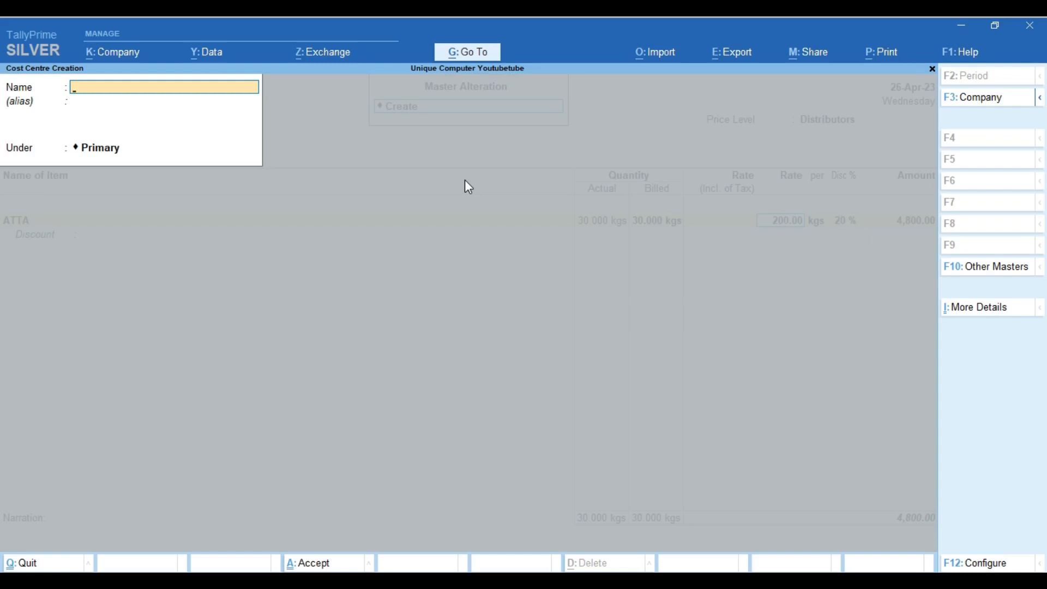
pyautogui.write('Sales Man 1')
pyautogui.press('Return')
pyautogui.press('Return')
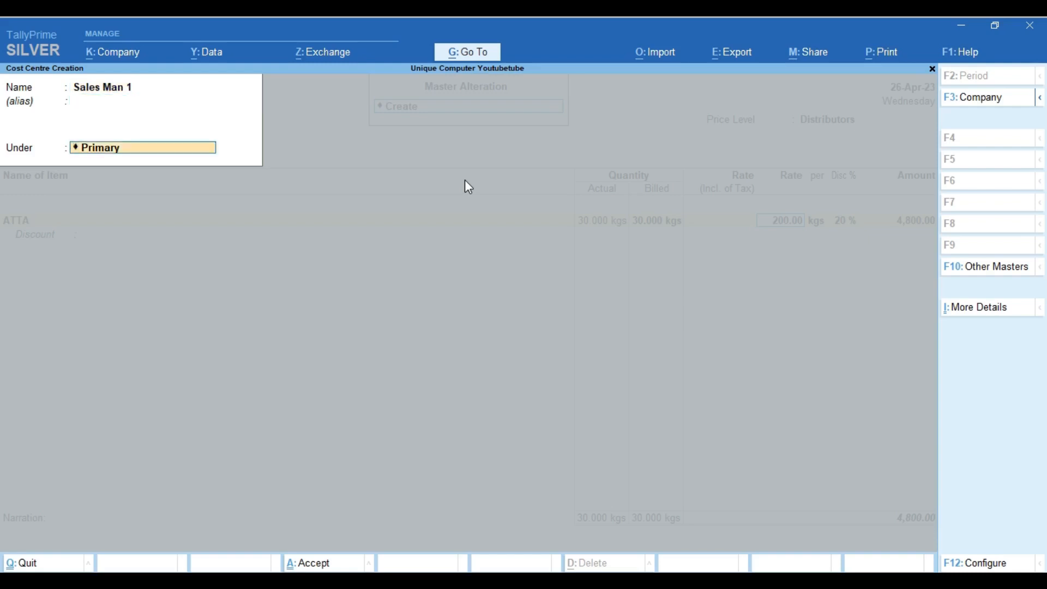
pyautogui.press('Return')
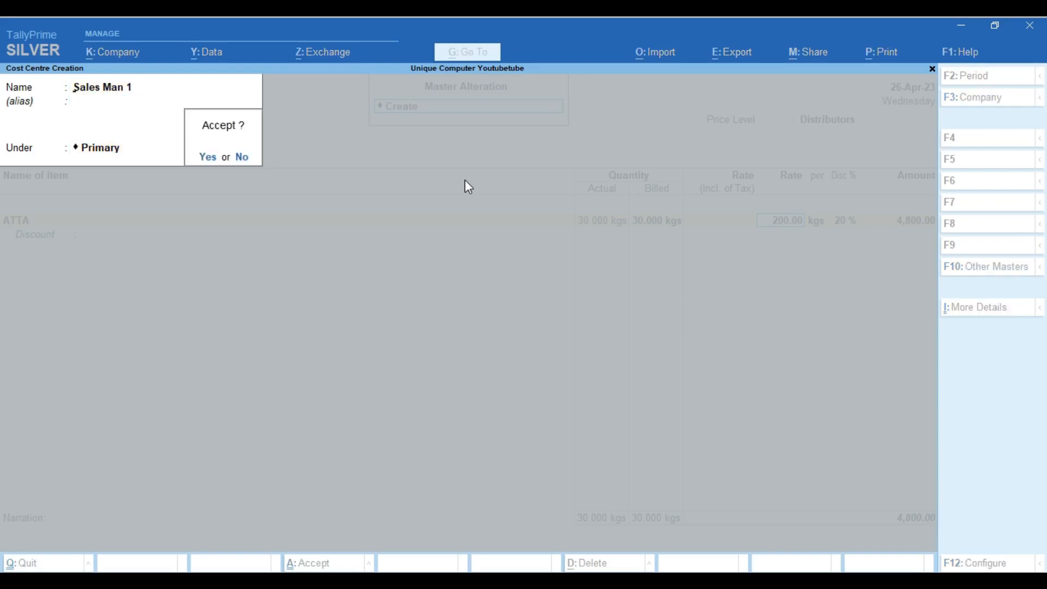
pyautogui.press('Return')
# Step: Create a second cost centre, Sales Man 2, under Primary and return to the sales voucher
pyautogui.write('Sale')
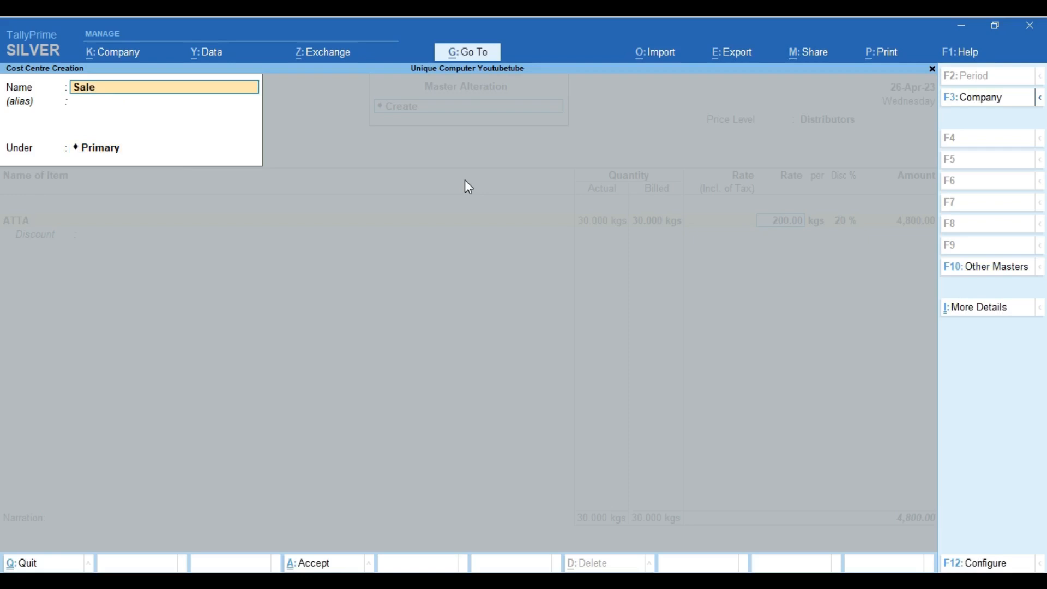
pyautogui.write('s Man 2')
pyautogui.press('Return')
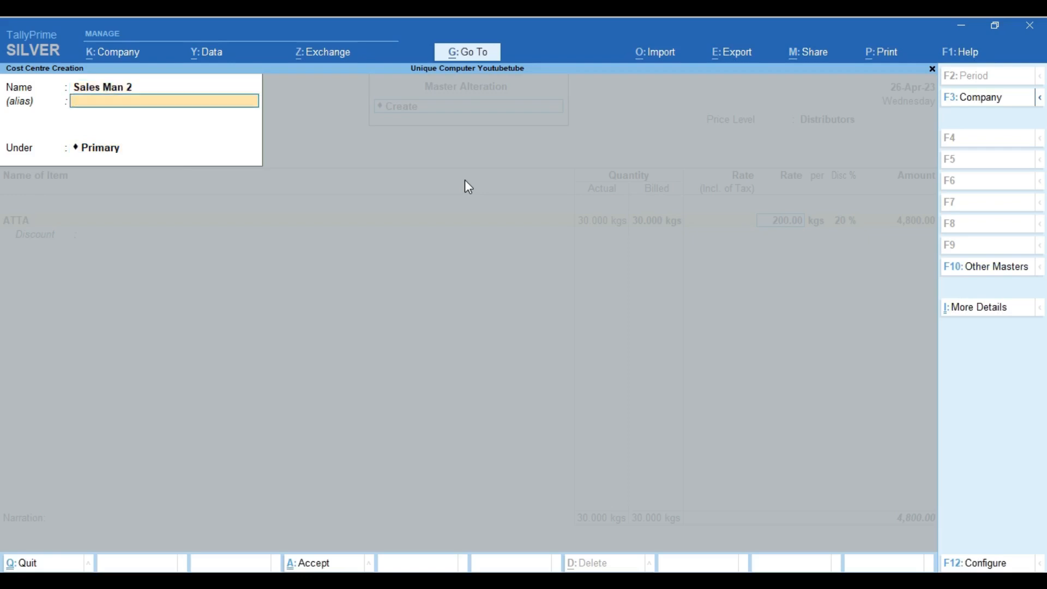
pyautogui.press('Return')
pyautogui.press('Return')
pyautogui.press('Return')
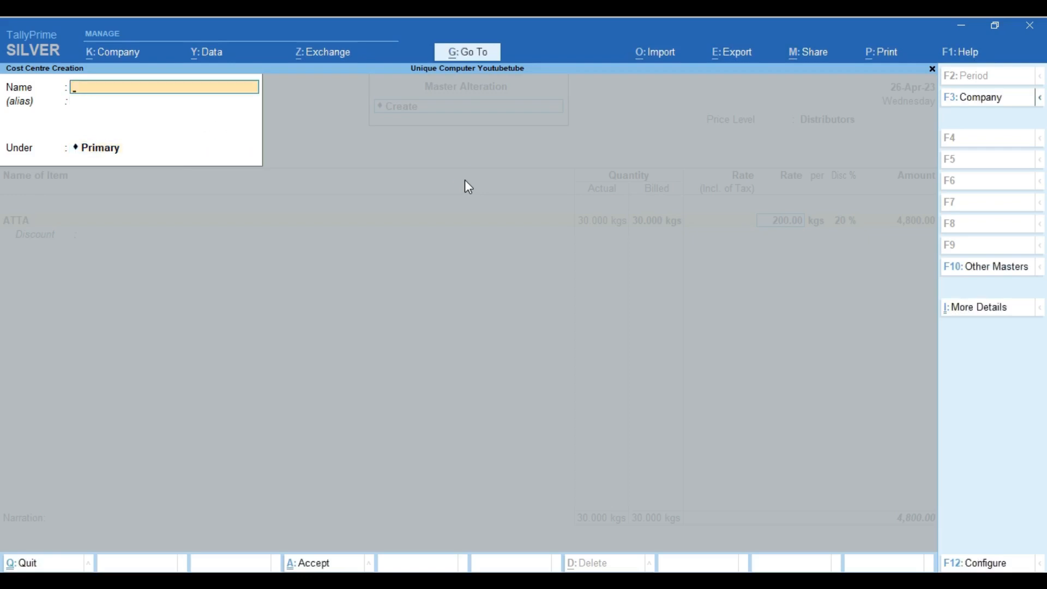
pyautogui.press('Escape')
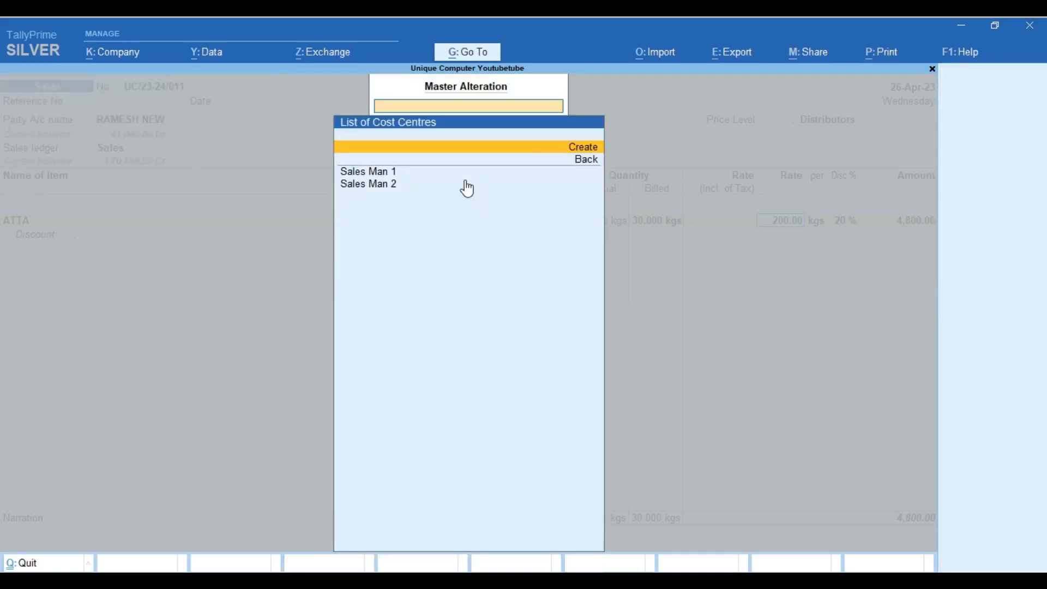
pyautogui.press('Escape')
pyautogui.press('Escape')
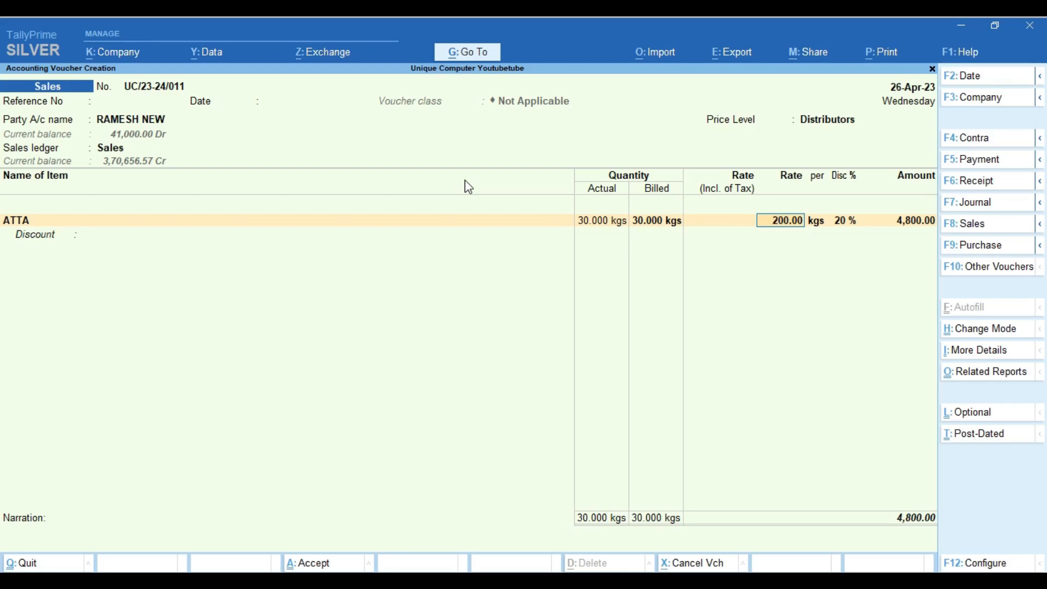
# Step: In the voucher configuration, set Select Cost Centre/Class and Show list of Cost Centres to Yes and accept
pyautogui.press('F12')
pyautogui.press('Down')
pyautogui.press('Down')
pyautogui.press('Down')
pyautogui.press('Down')
pyautogui.press('Down')
pyautogui.press('Down')
pyautogui.press('Down')
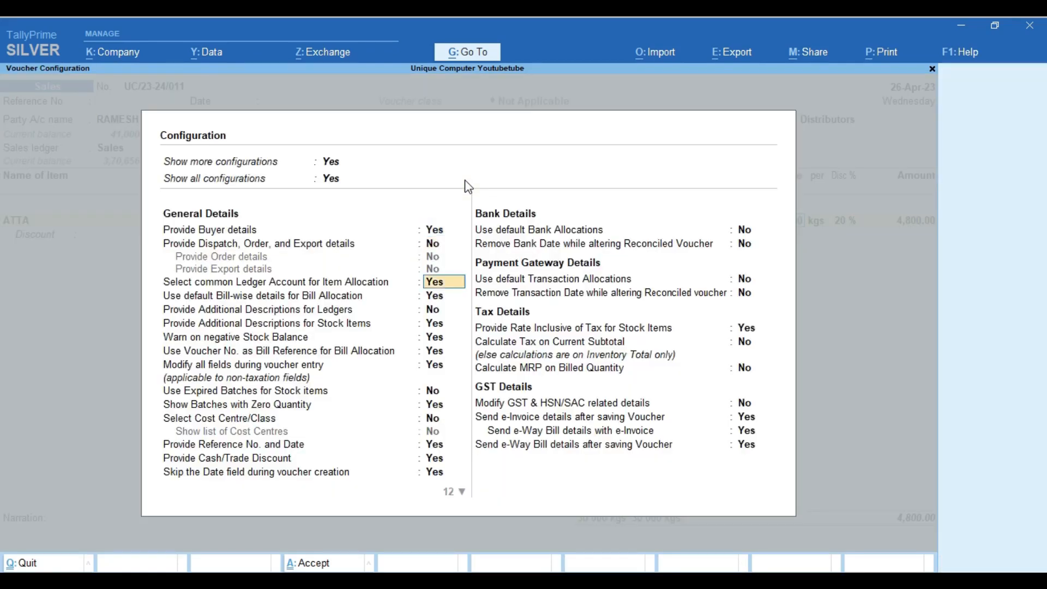
pyautogui.press('Down')
pyautogui.press('Down')
pyautogui.press('Down')
pyautogui.press('Down')
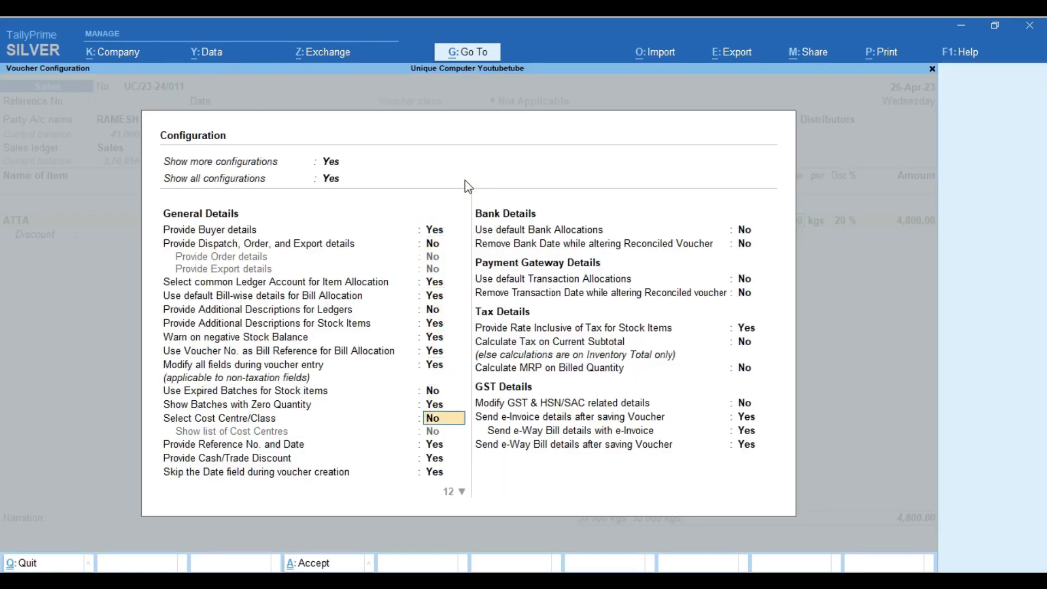
pyautogui.write('y')
pyautogui.press('Return')
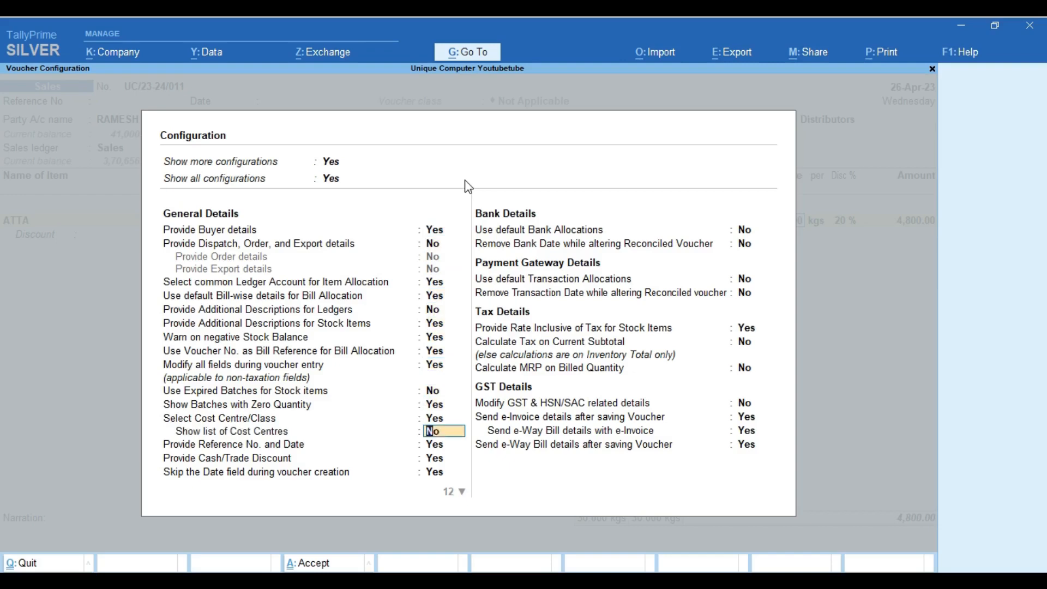
pyautogui.write('y')
pyautogui.press('Return')
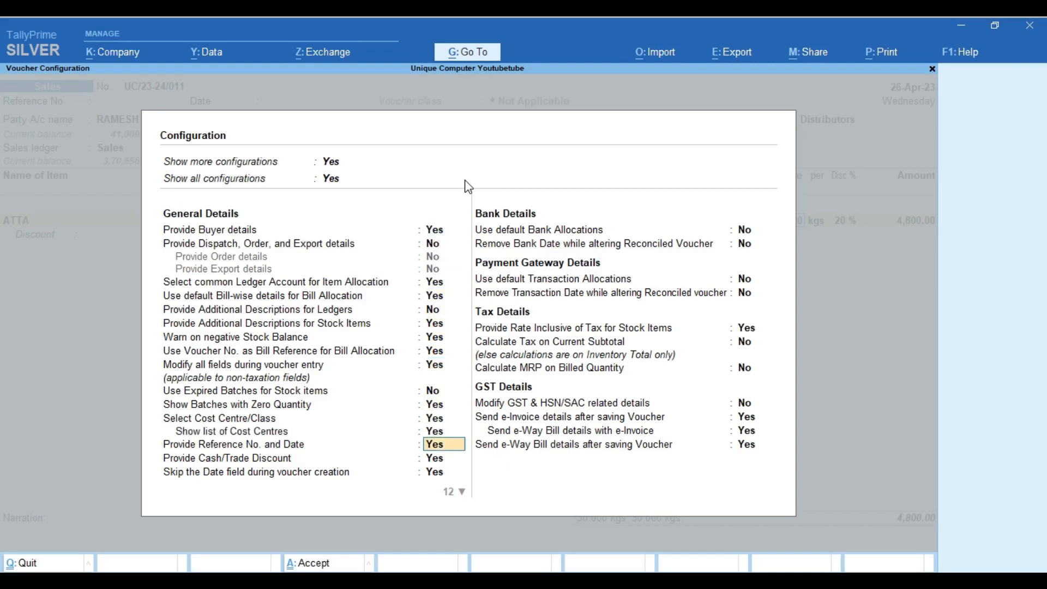
pyautogui.hotkey('ctrl', 'a')
# Step: Assign the cost centre Sales Man 1 to the sales voucher, keeping its party details, Sales ledger and ATTA item
pyautogui.press('Return')
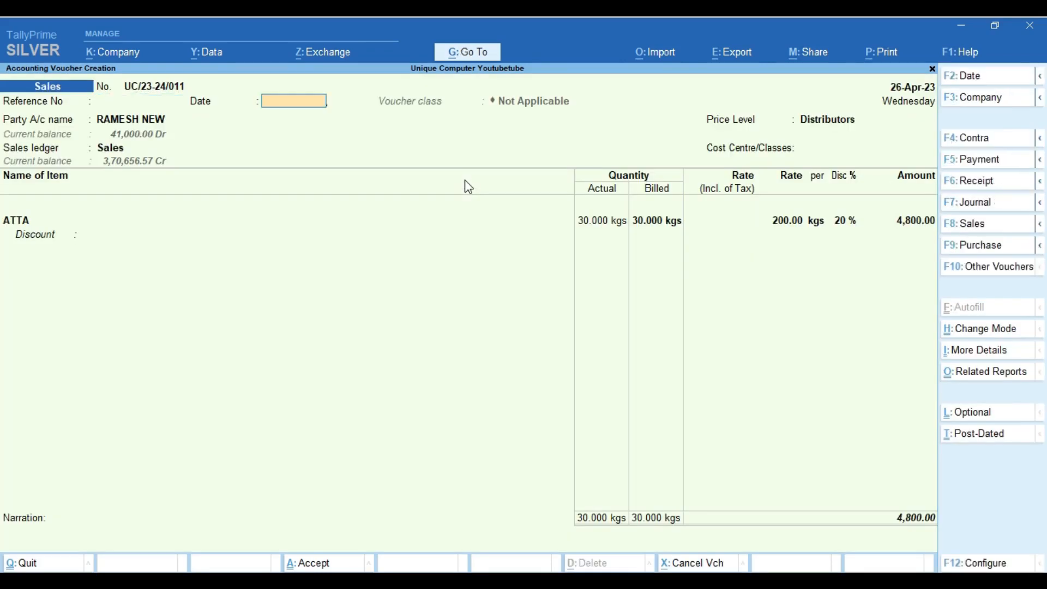
pyautogui.press('Return')
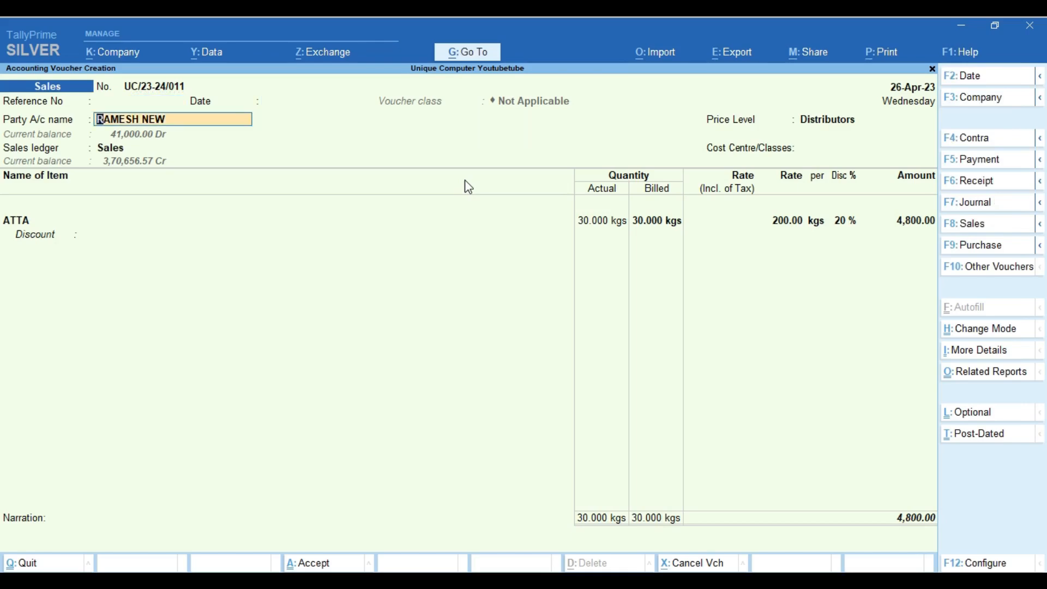
pyautogui.press('Return')
pyautogui.press('Return')
pyautogui.press('Return')
pyautogui.press('Return')
pyautogui.press('Return')
pyautogui.press('Return')
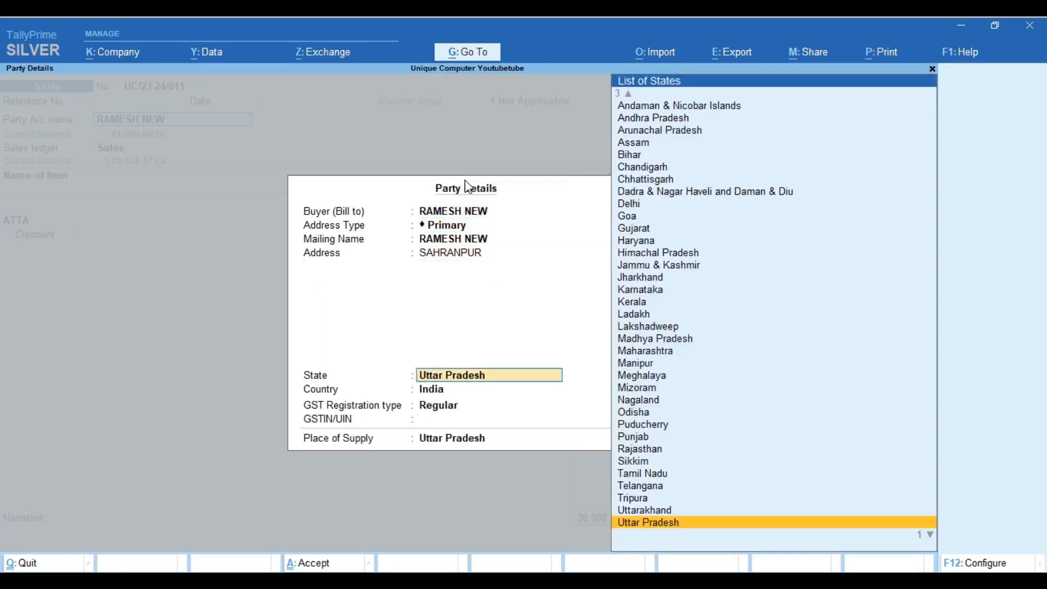
pyautogui.press('Return')
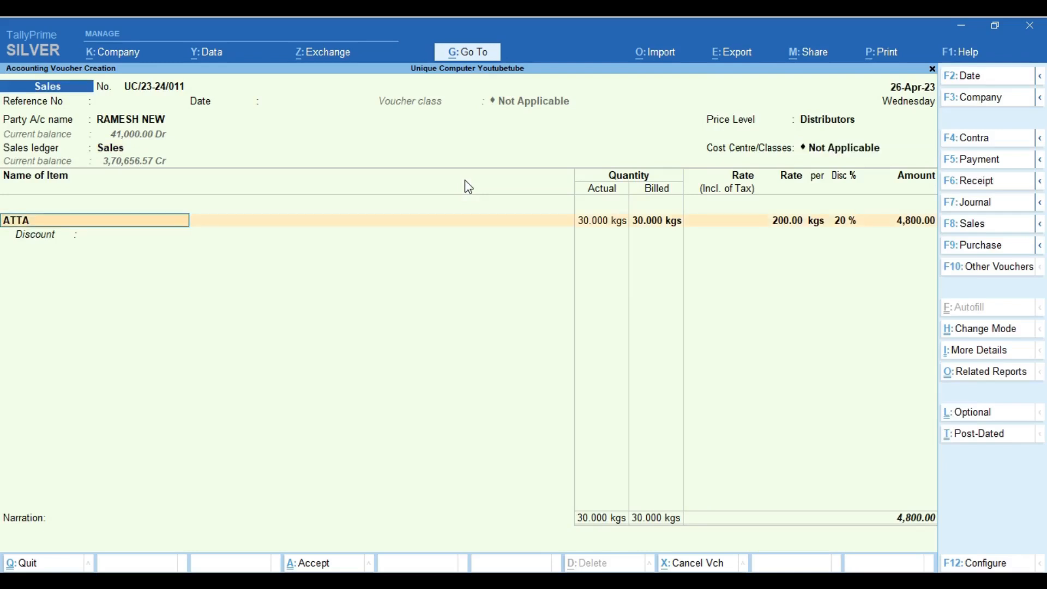
pyautogui.press('BackSpace')
pyautogui.press('Down')
pyautogui.press('Return')
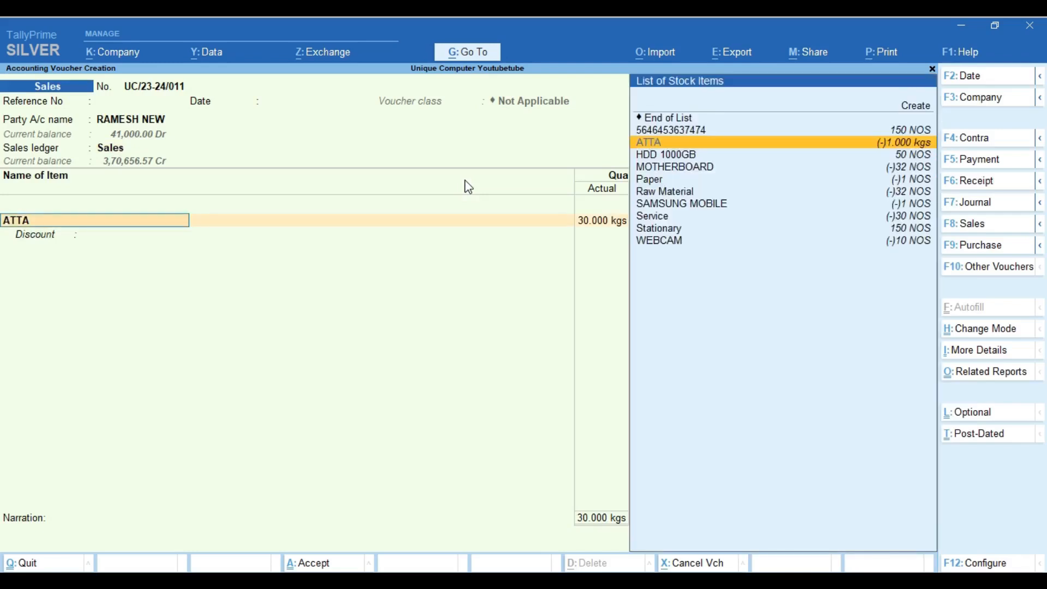
pyautogui.press('Return')
pyautogui.press('Return')
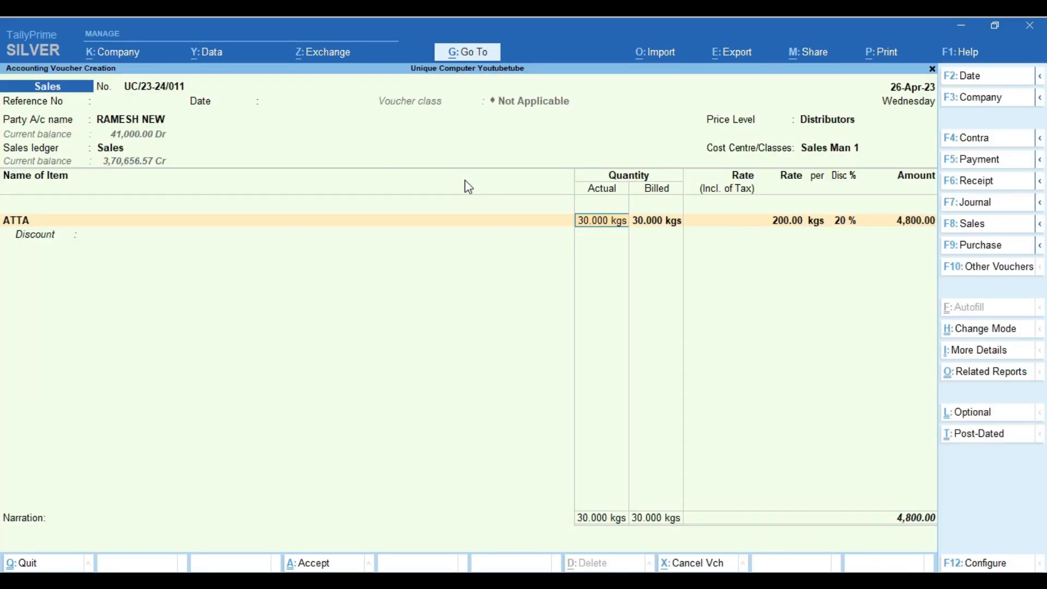
# Step: Accept the ATTA line with 30 kgs, a rate of 200.00 and a 20 % discount, and proceed to its Discount entry
pyautogui.press('Return')
pyautogui.press('Return')
pyautogui.press('Return')
pyautogui.press('Return')
pyautogui.press('Return')
pyautogui.press('Return')
pyautogui.press('Return')
pyautogui.press('Return')
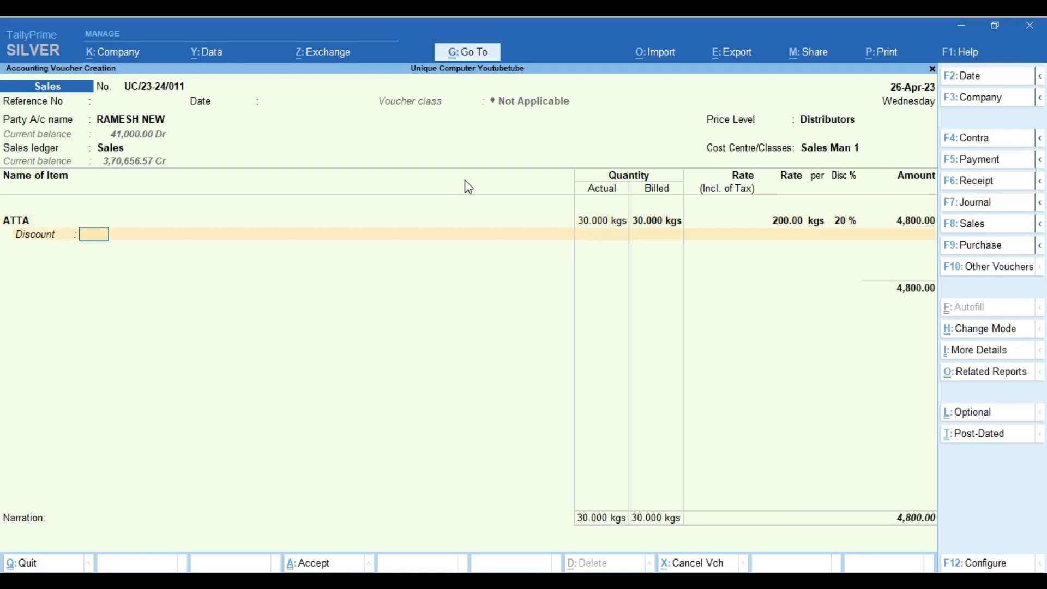
# Step: Leave the item's Discount blank, end the item list, and add the CGST, SGST and Igst ledgers to the voucher
pyautogui.press('Return')
pyautogui.press('Return')
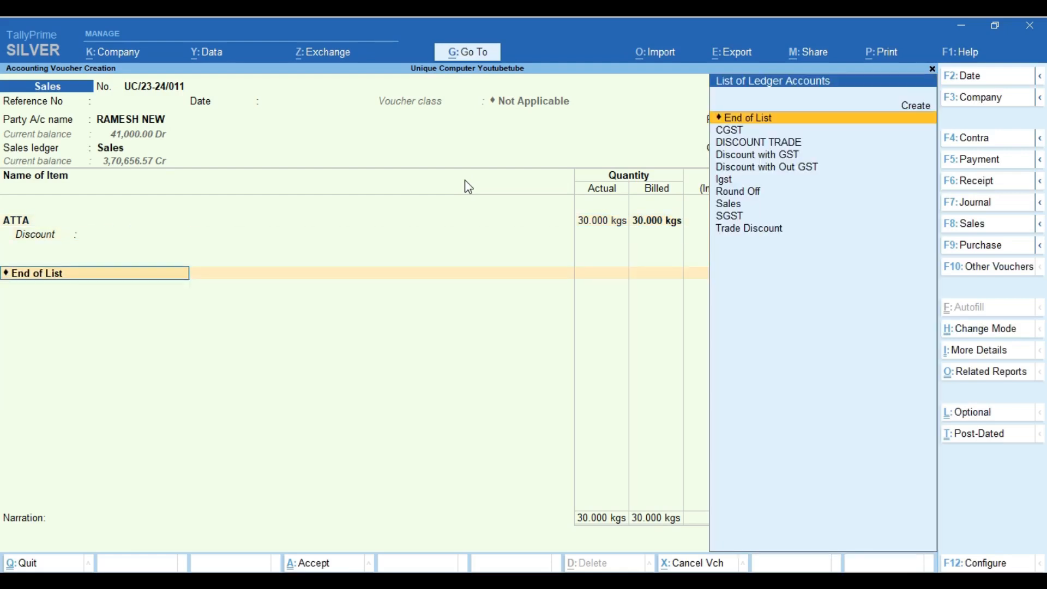
pyautogui.write('c')
pyautogui.press('Return')
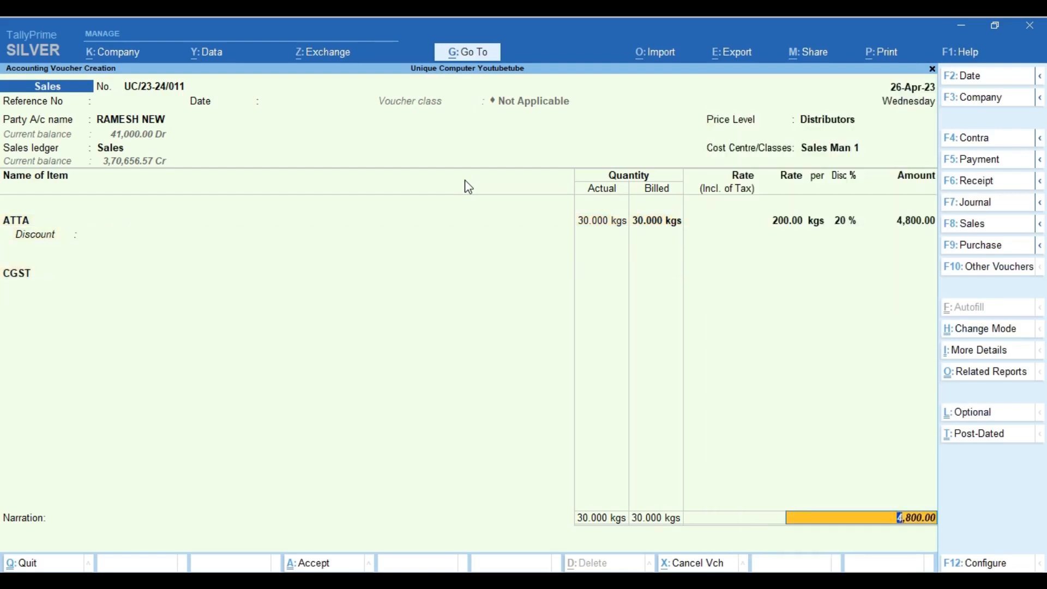
pyautogui.press('Return')
pyautogui.write('sg')
pyautogui.press('Return')
pyautogui.press('Return')
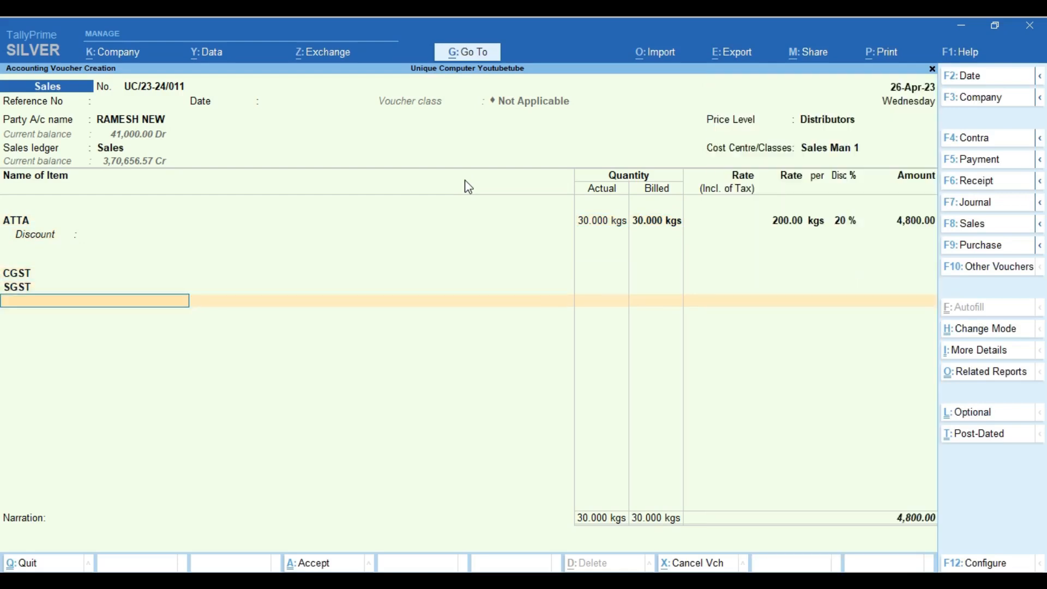
pyautogui.write('i')
pyautogui.press('Return')
pyautogui.press('Return')
pyautogui.press('Return')
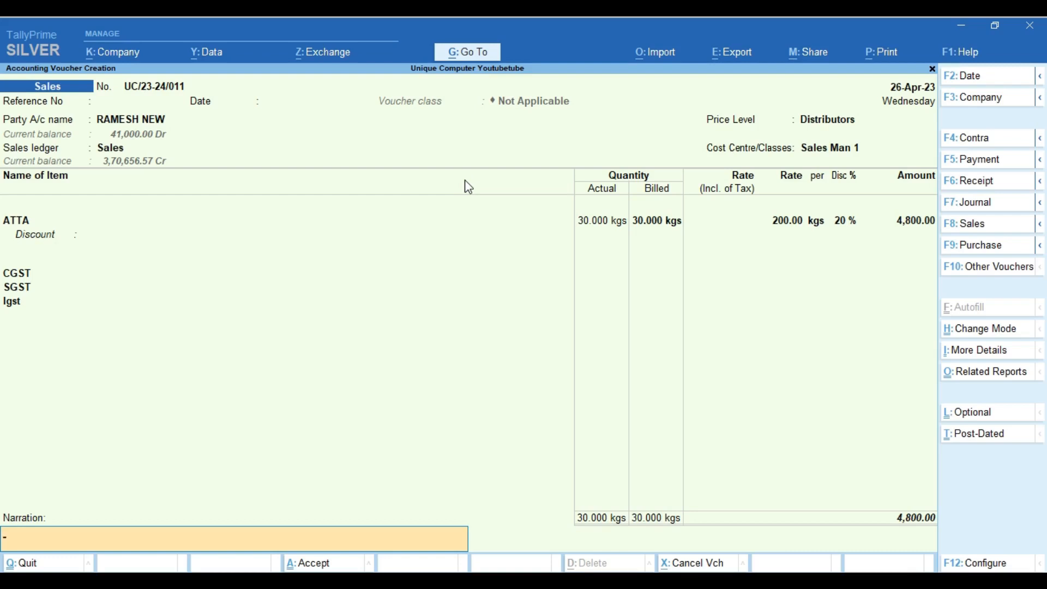
# Step: Save the sales voucher without narration, generate its payment QR code for 4,800.00, and proceed to the next voucher's party entry
pyautogui.press('Return')
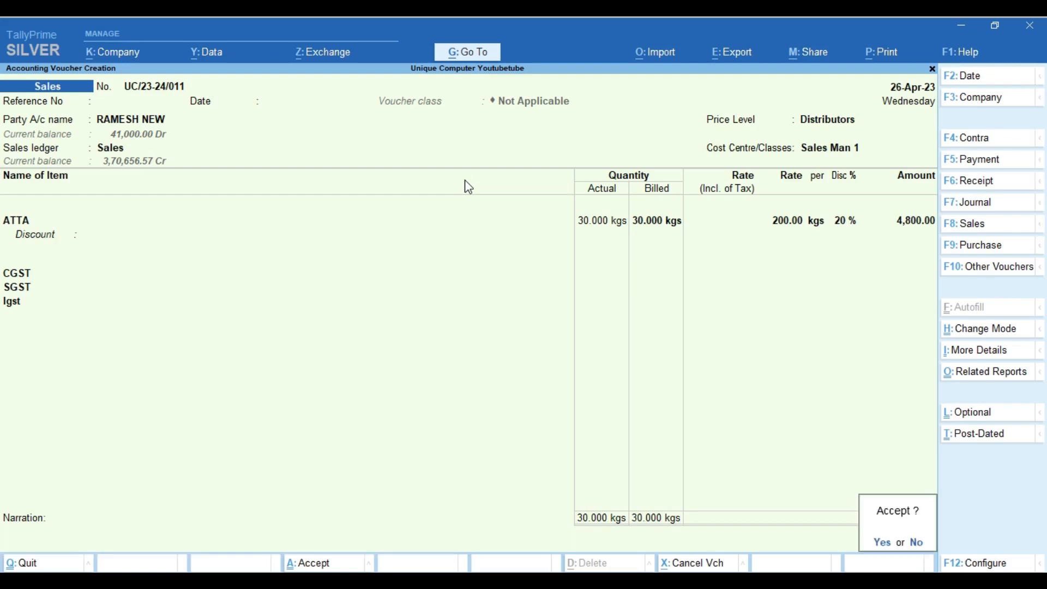
pyautogui.press('Return')
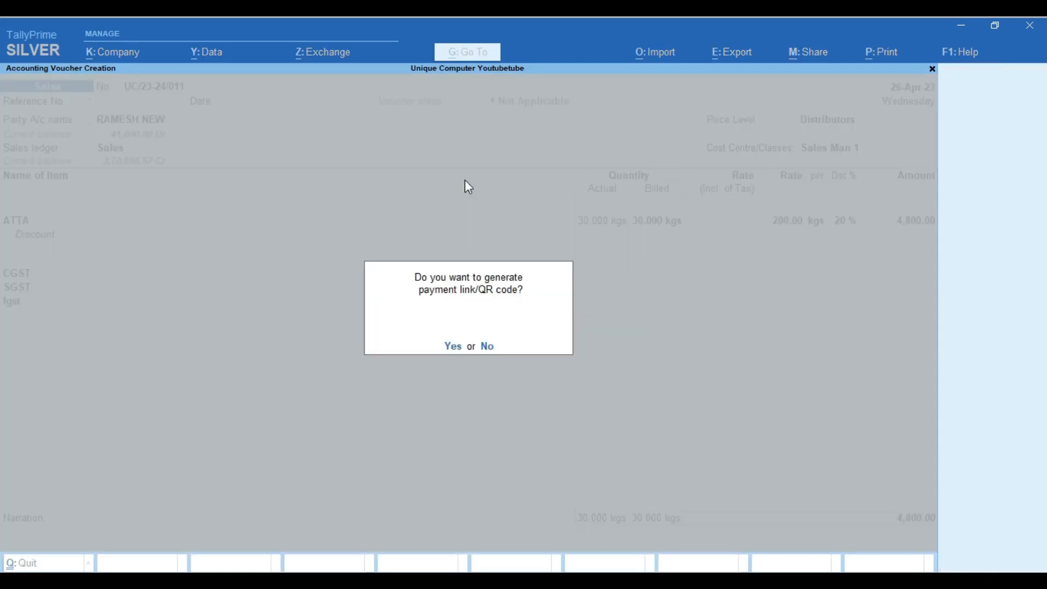
pyautogui.press('Return')
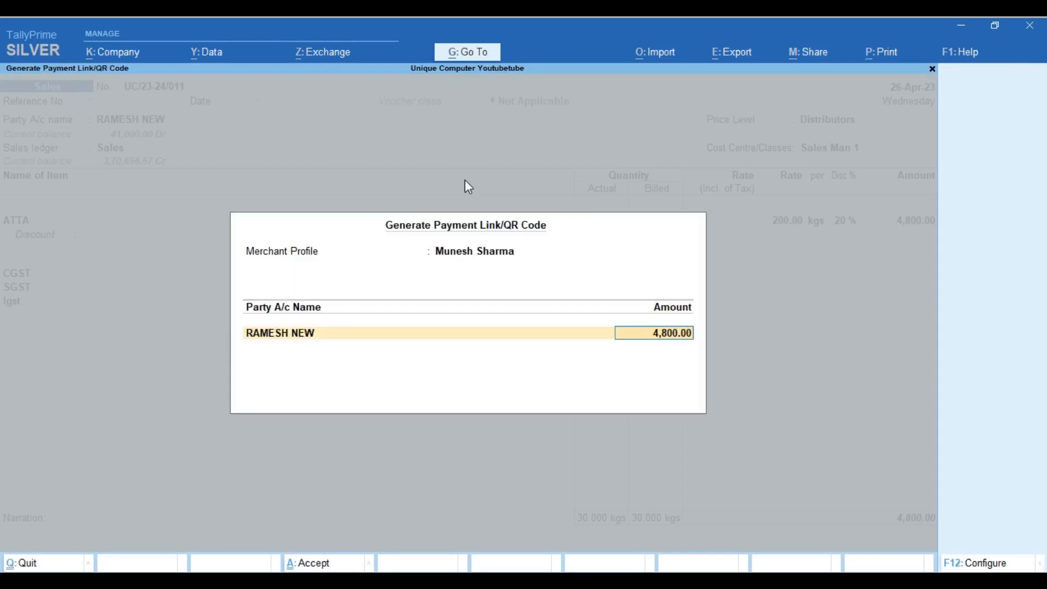
pyautogui.press('Return')
pyautogui.press('Return')
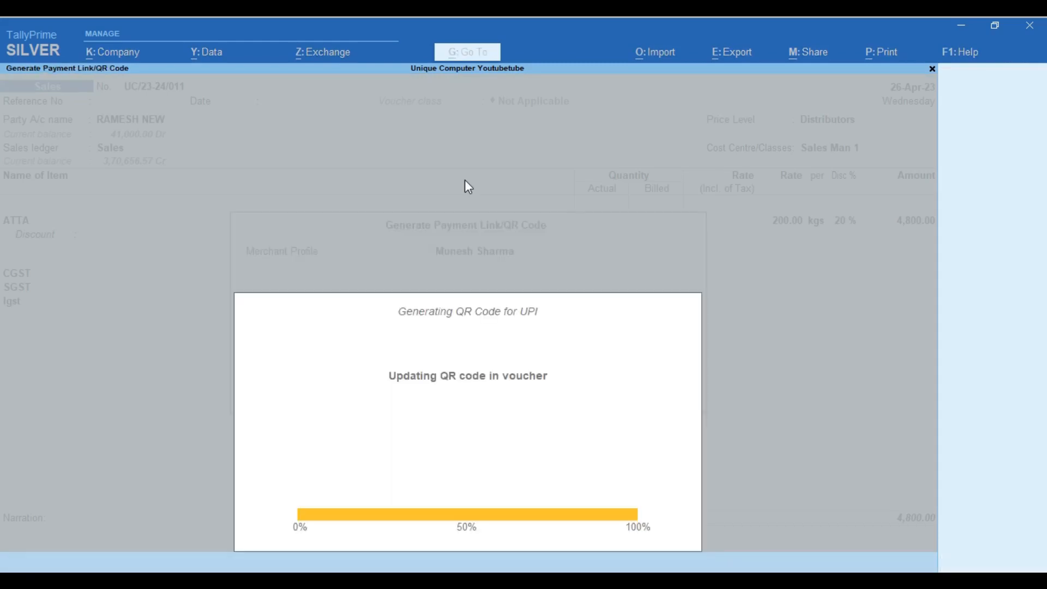
pyautogui.press('Return')
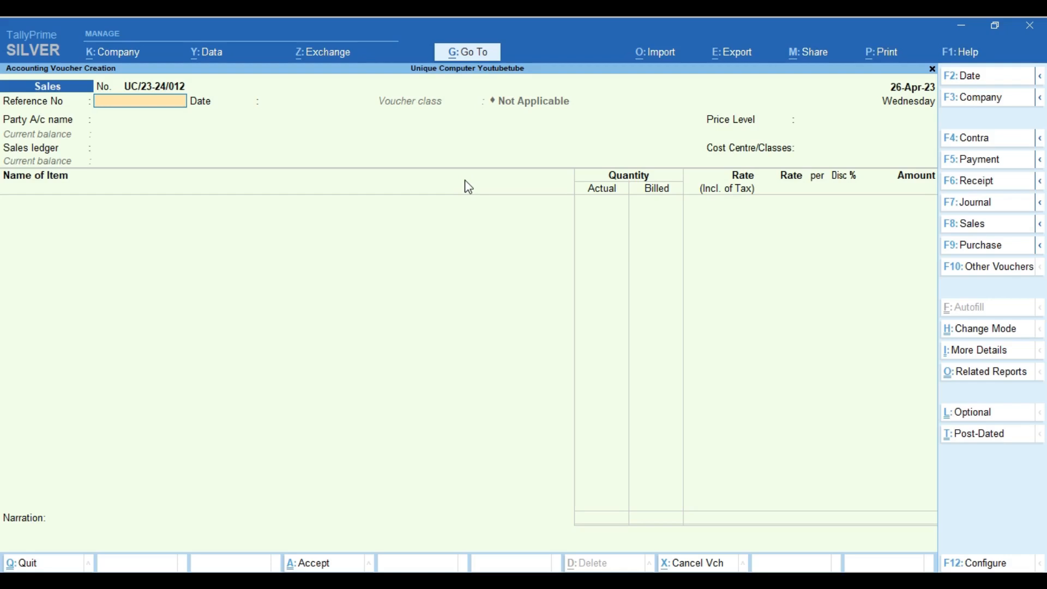
pyautogui.press('Return')
pyautogui.press('Down')
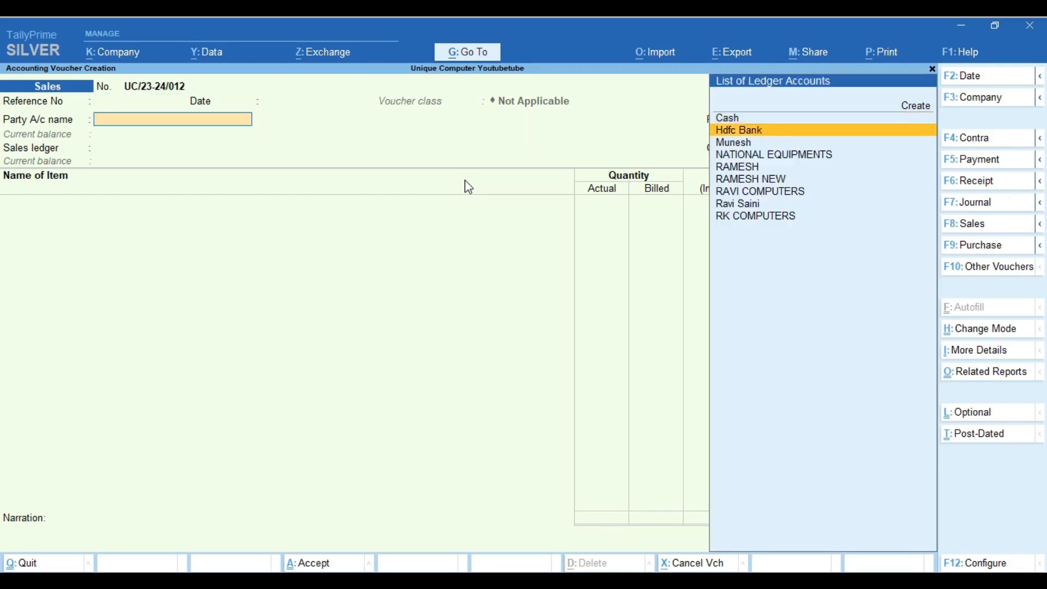
pyautogui.press('Down')
pyautogui.press('Down')
pyautogui.press('Down')
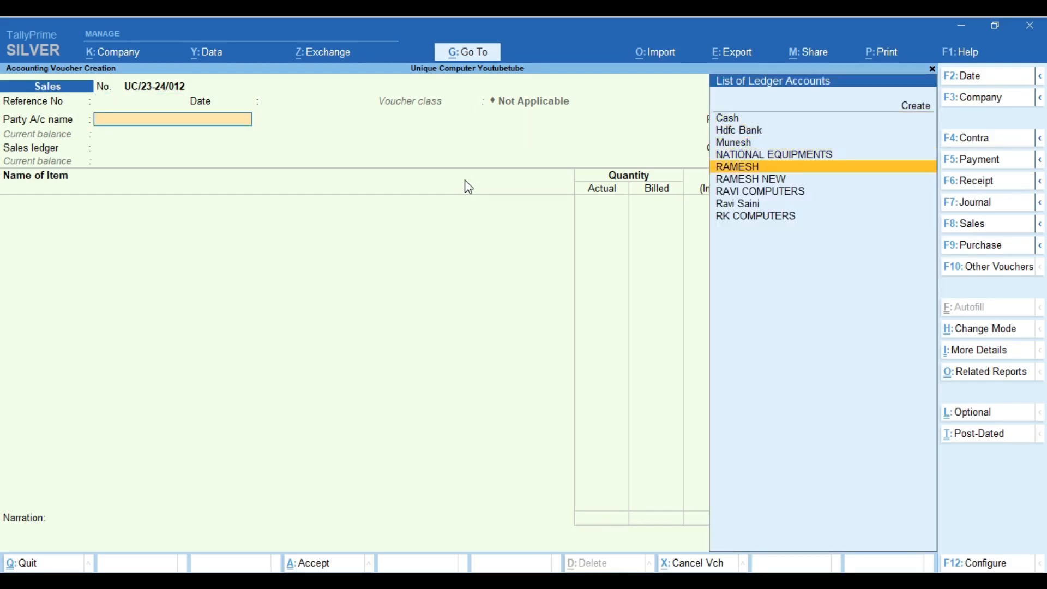
pyautogui.press('Return')
pyautogui.press('Return')
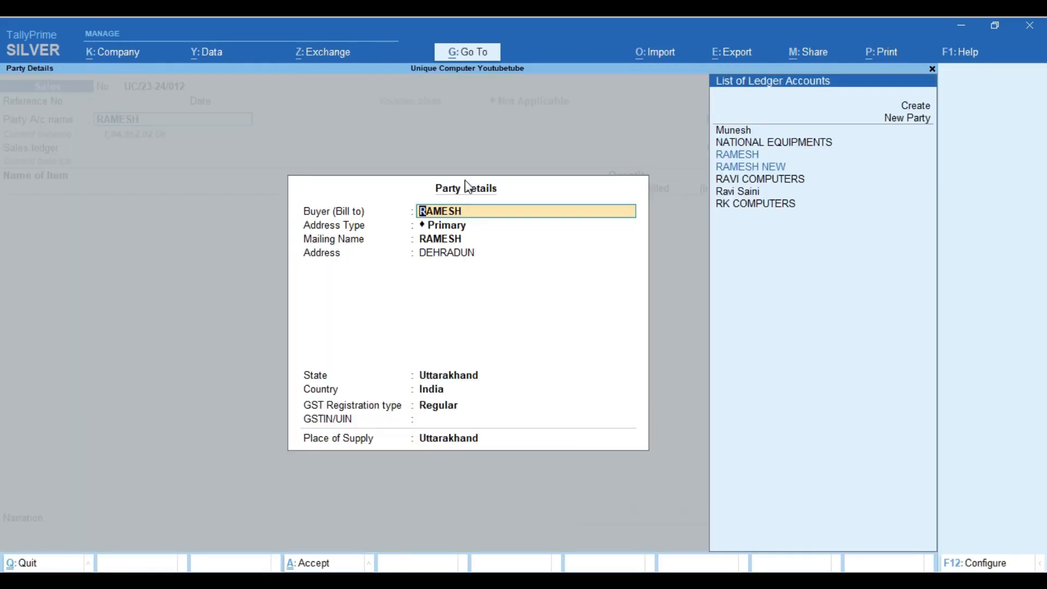
pyautogui.press('Escape')
# Step: Select RAVI COMPUTERS as the party with its default details, the Sales ledger, and price level and cost centre Not Applicable
pyautogui.press('Down')
pyautogui.press('Down')
pyautogui.press('Down')
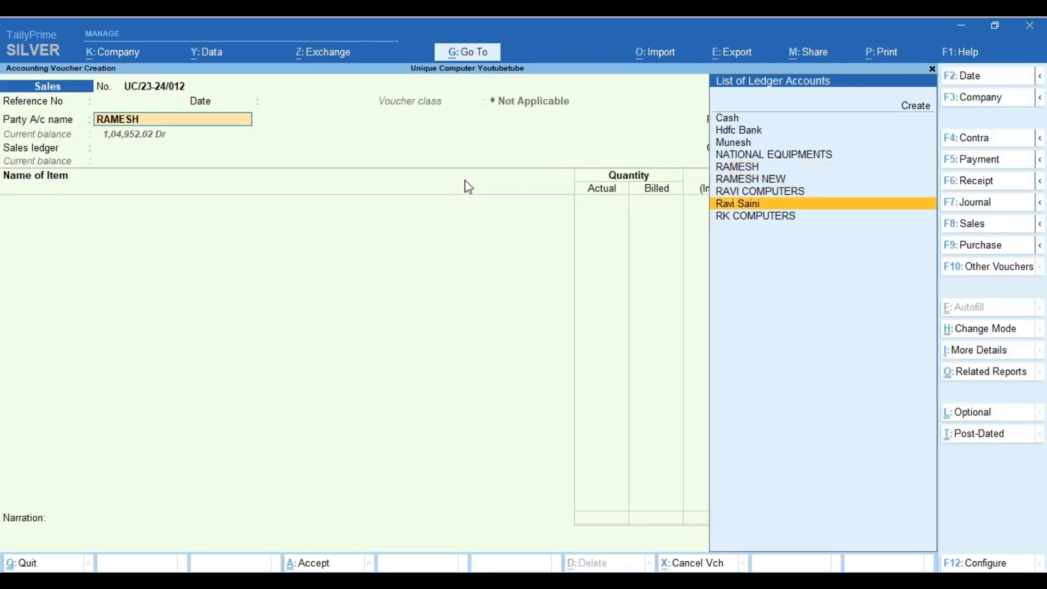
pyautogui.press('Up')
pyautogui.press('Return')
pyautogui.press('Return')
pyautogui.press('Return')
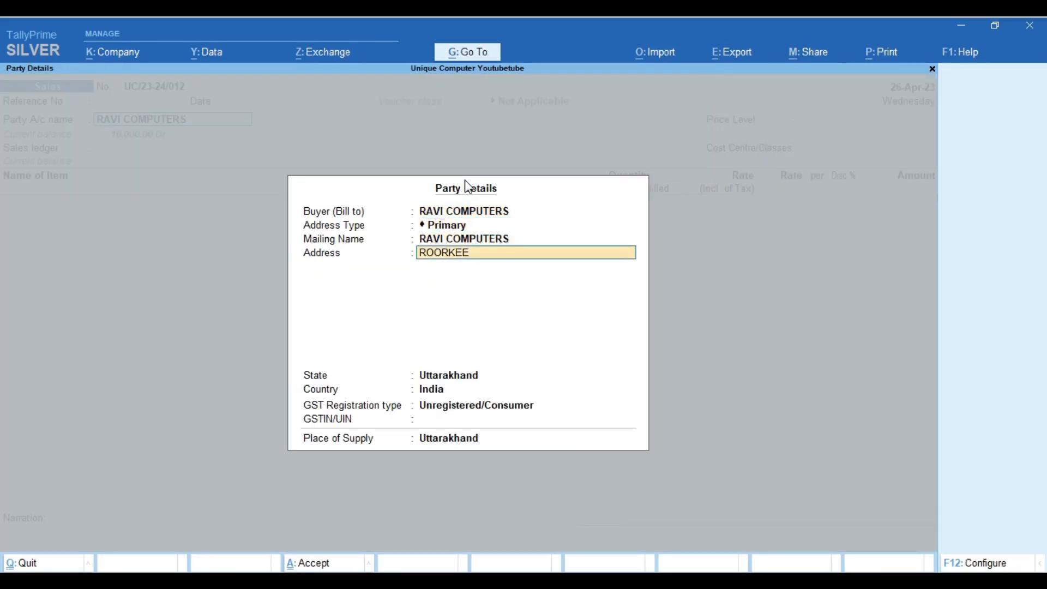
pyautogui.press('Return')
pyautogui.press('Return')
pyautogui.press('Return')
pyautogui.press('Return')
pyautogui.press('Return')
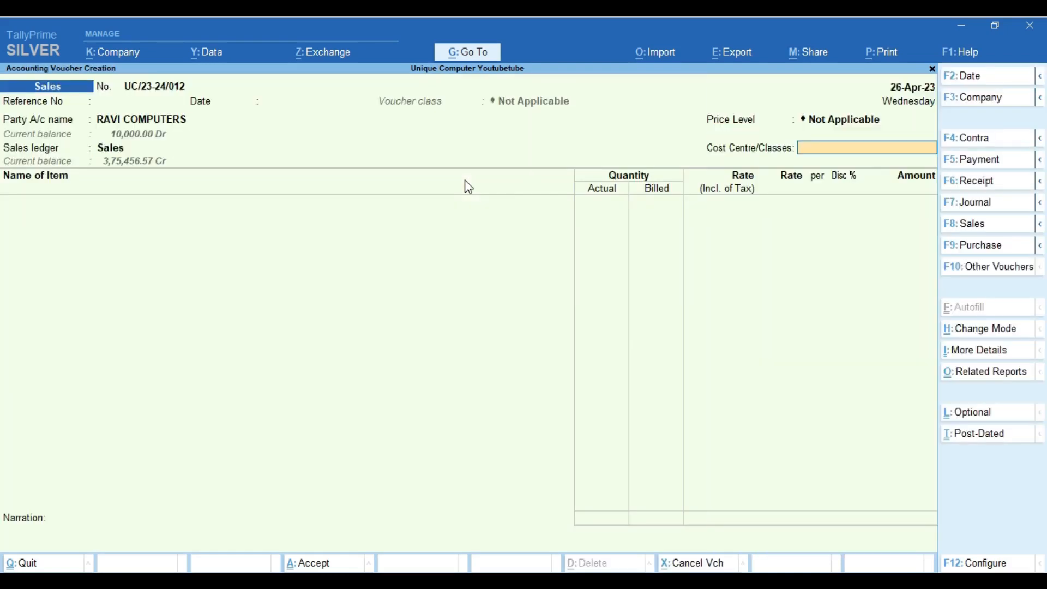
pyautogui.press('Return')
# Step: Add the MOTHERBOARD item with a quantity of 10 NOS at a rate of 847.46, leaving its discount blank
pyautogui.write('Mot')
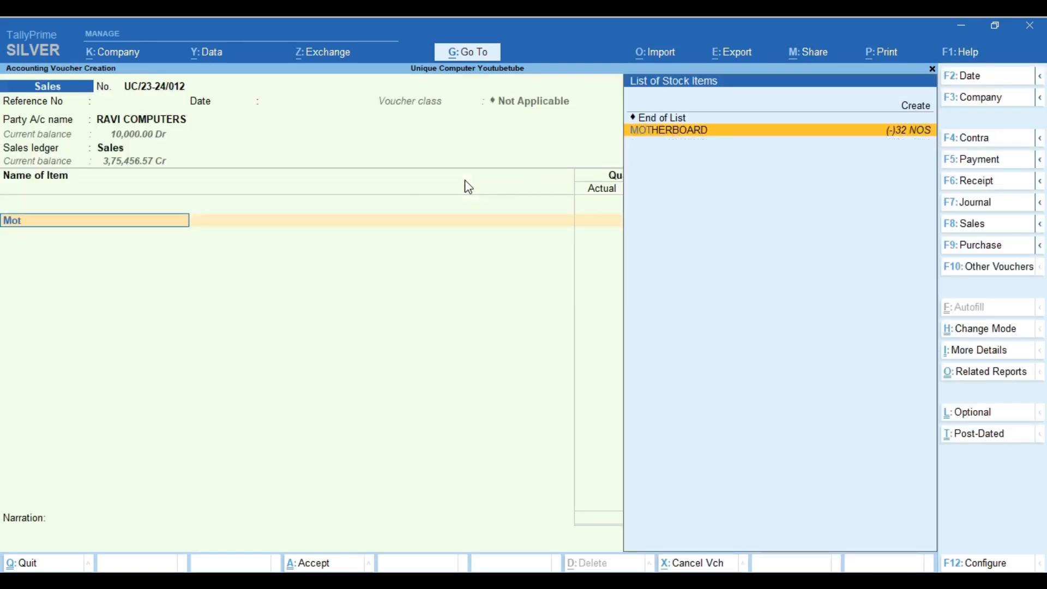
pyautogui.press('Return')
pyautogui.press('Return')
pyautogui.write('1')
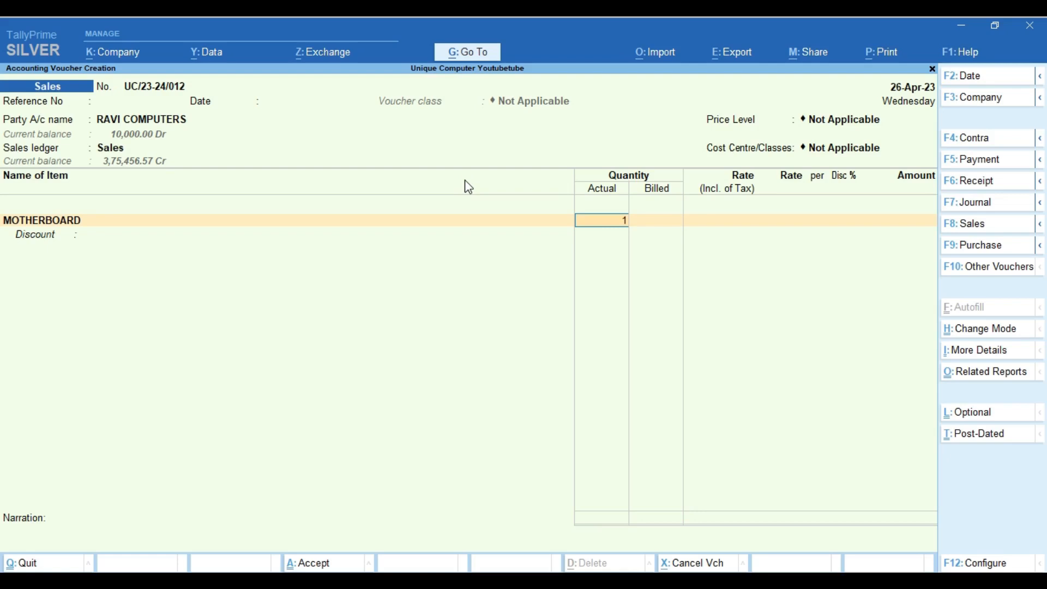
pyautogui.write('0')
pyautogui.press('Return')
pyautogui.press('Return')
pyautogui.press('Return')
pyautogui.press('Return')
pyautogui.press('Return')
pyautogui.press('Return')
pyautogui.press('Return')
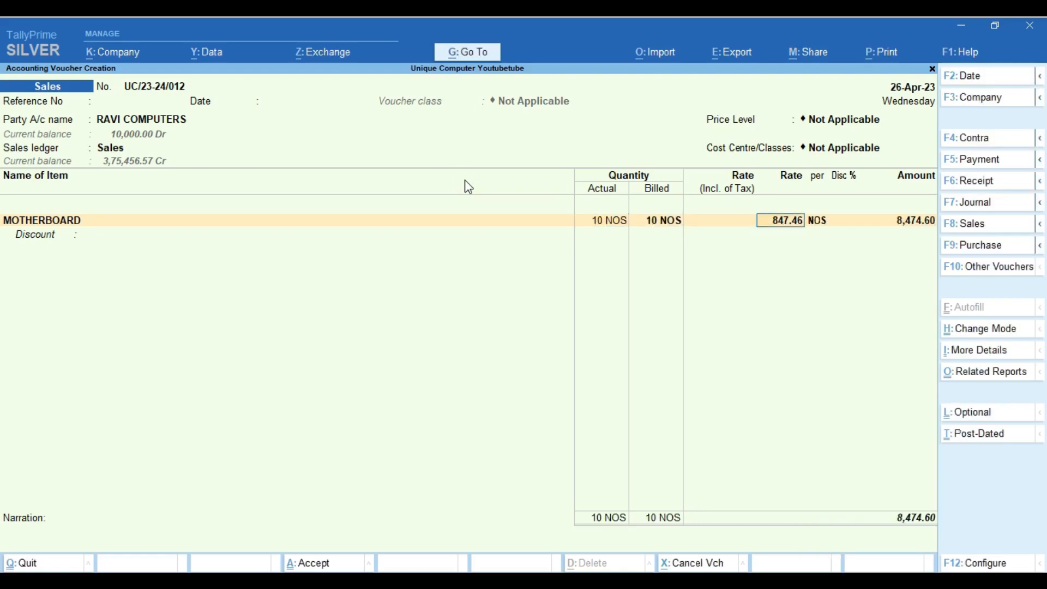
pyautogui.press('Return')
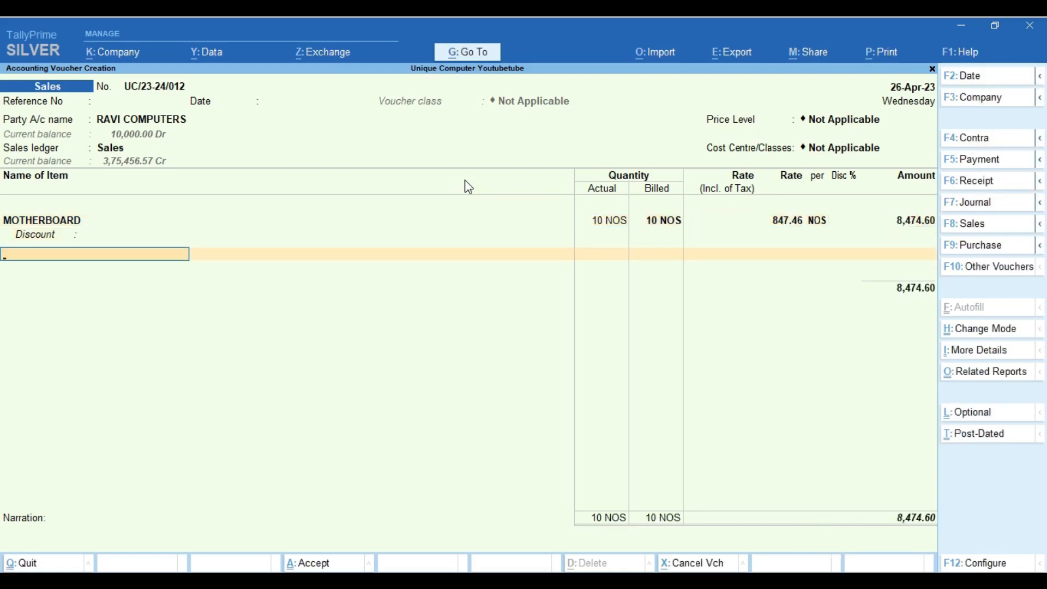
# Step: End the item list and add the CGST and SGST ledgers to the voucher
pyautogui.press('Return')
pyautogui.write('cg')
pyautogui.press('Return')
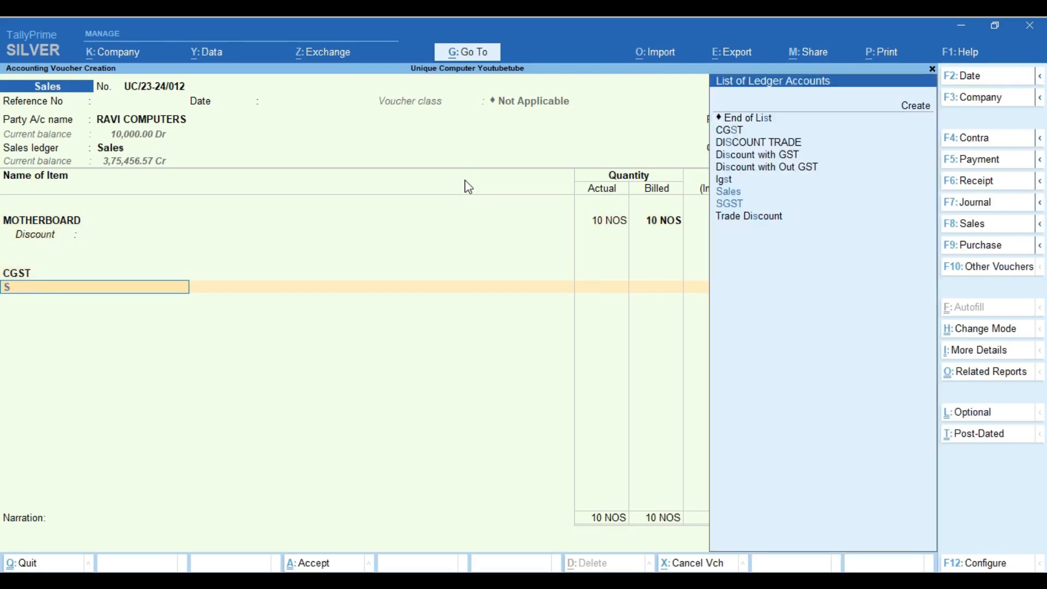
pyautogui.write('sg')
pyautogui.press('Return')
pyautogui.press('Return')
pyautogui.press('BackSpace')
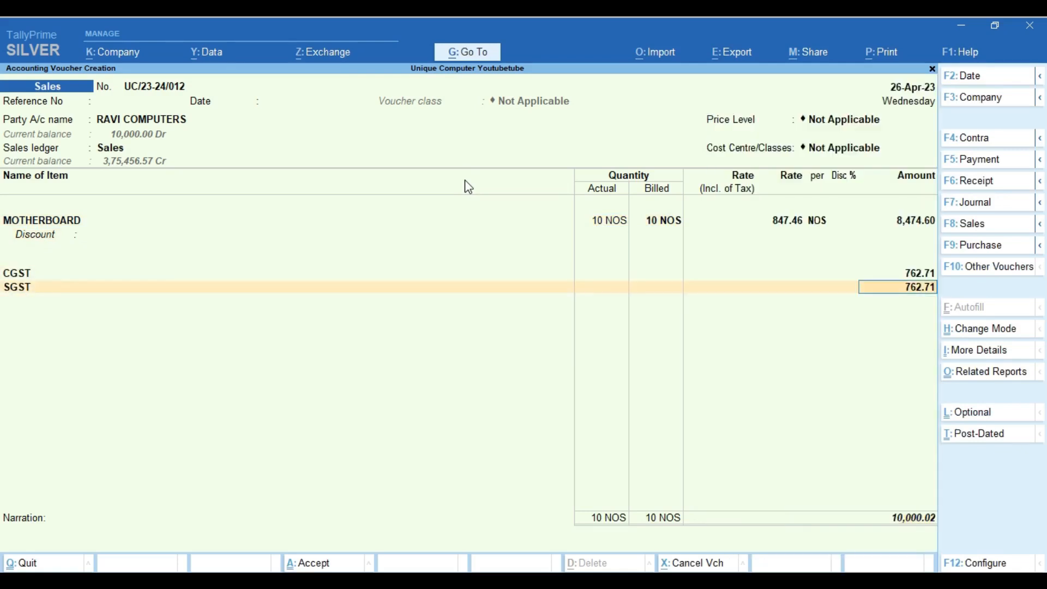
# Step: Add the Round Off ledger and allocate its (-)0.02 amount to the cost centre Sales Man 1
pyautogui.press('Return')
pyautogui.write('R')
pyautogui.press('Return')
pyautogui.press('Return')
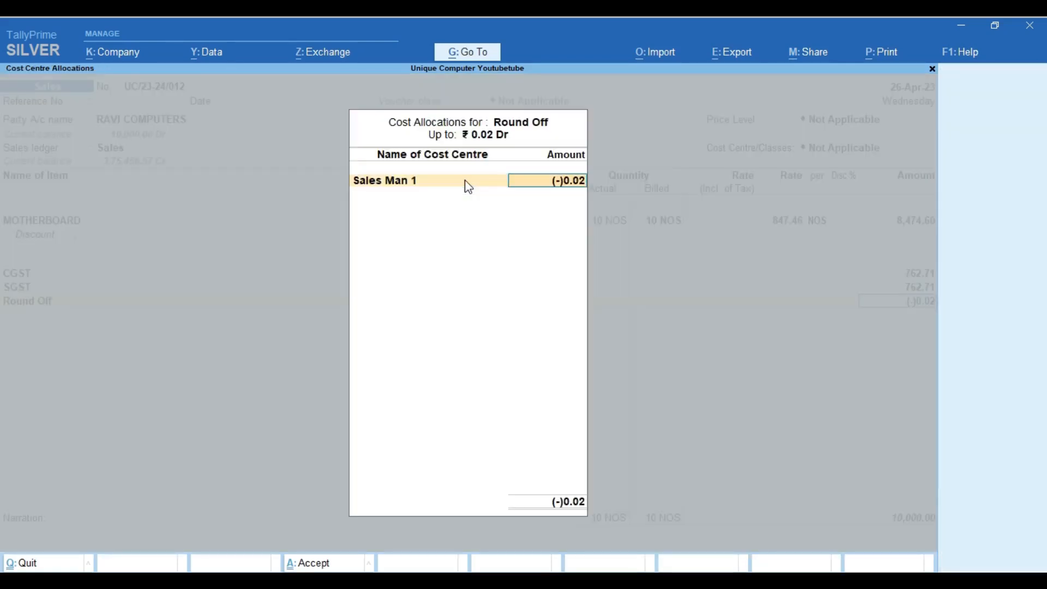
pyautogui.press('Return')
# Step: Save the RAVI COMPUTERS voucher with a payment QR code and return to the list of sales vouchers
pyautogui.press('Return')
pyautogui.press('Return')
pyautogui.press('Return')
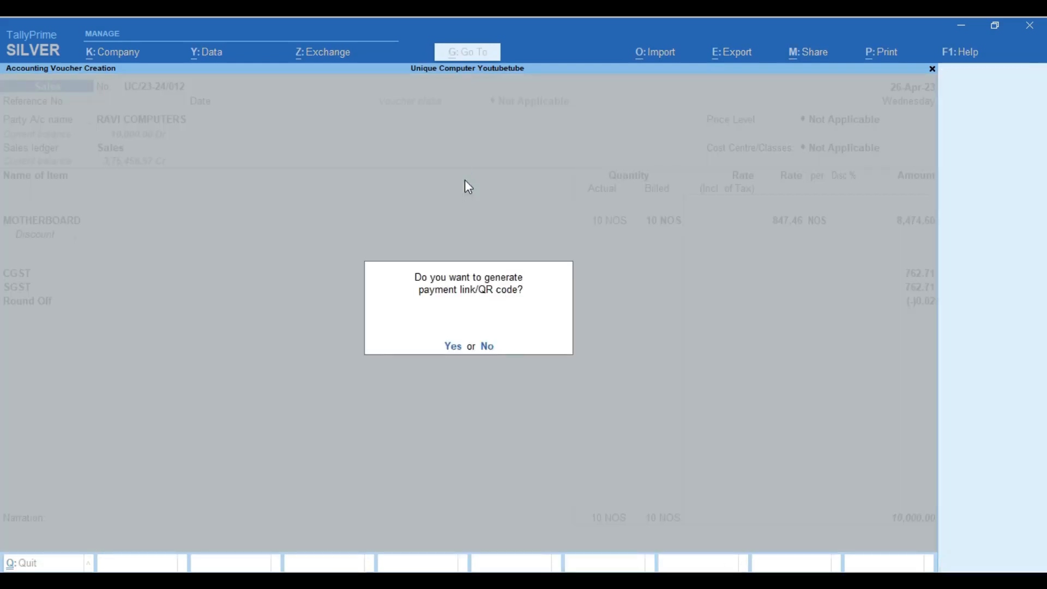
pyautogui.press('Return')
pyautogui.press('Return')
pyautogui.press('Return')
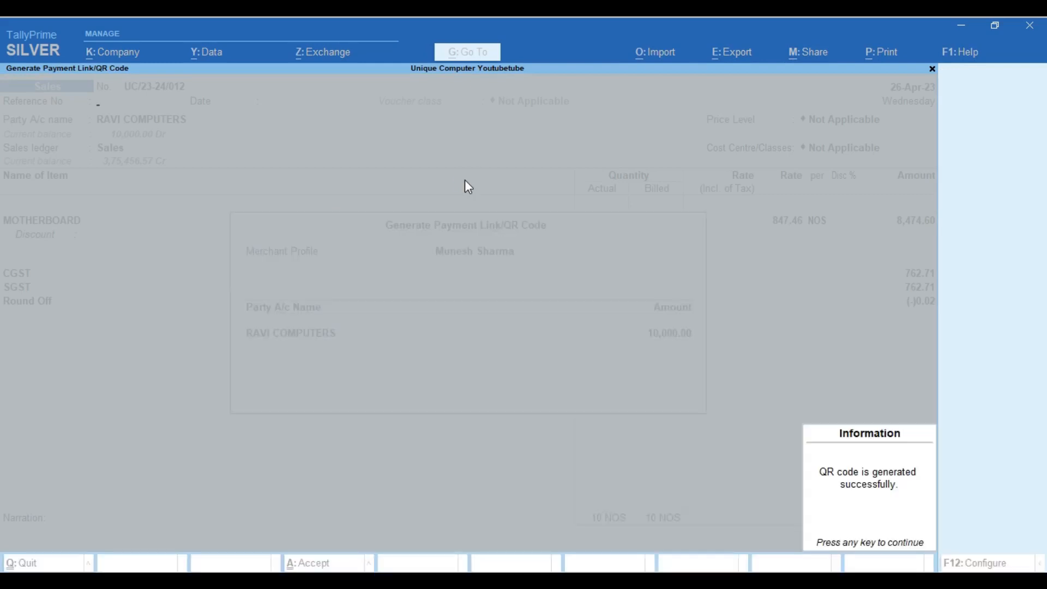
pyautogui.press('Return')
pyautogui.press('Escape')
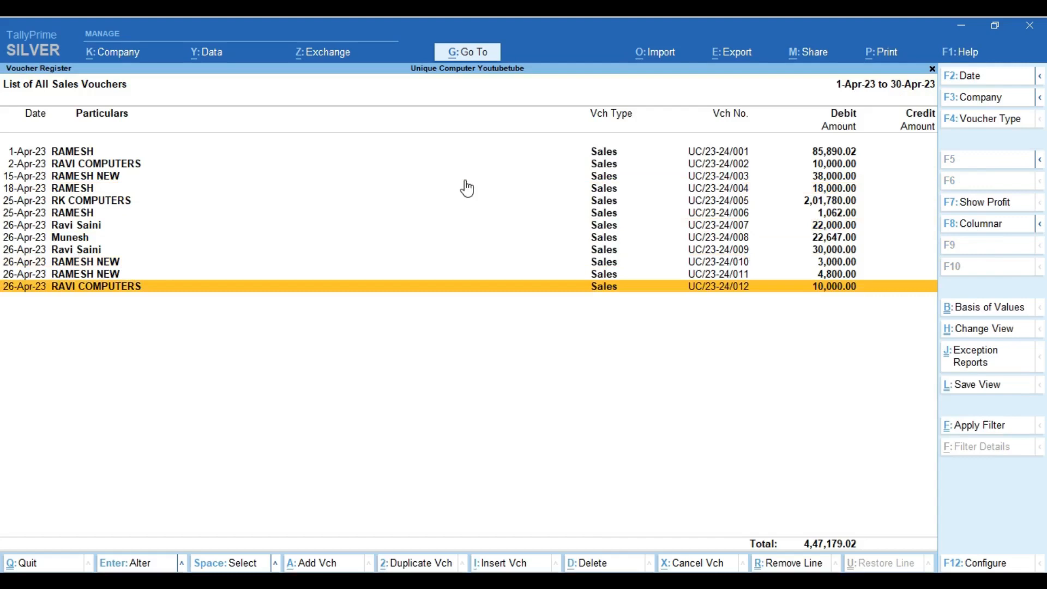
# Step: Open the 4,800.00 sales voucher to check its cost centre, and return to the voucher list without changes
pyautogui.press('Up')
pyautogui.press('Return')
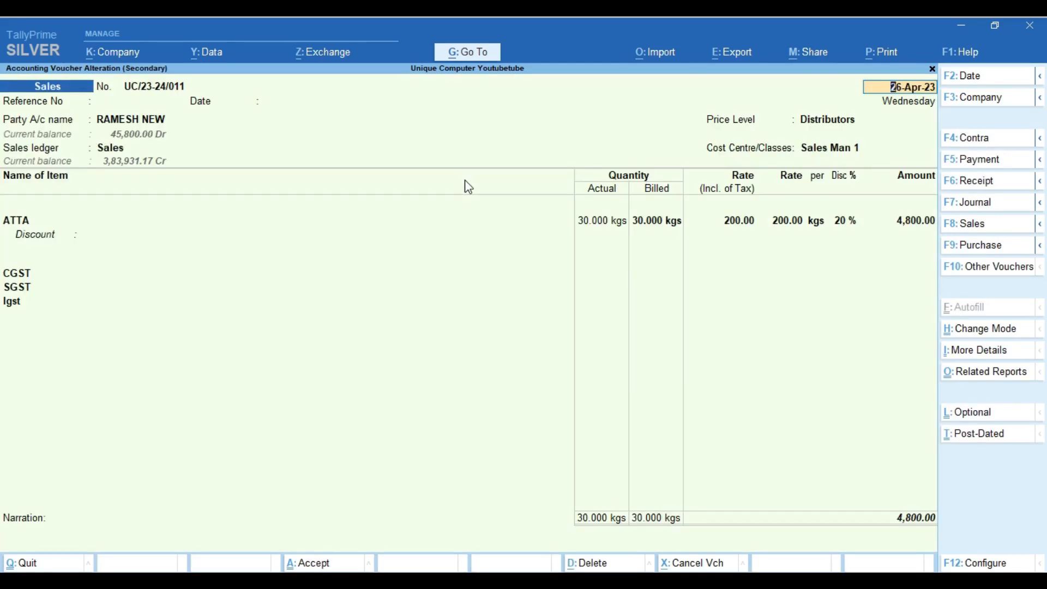
pyautogui.press('BackSpace')
pyautogui.press('Escape')
pyautogui.press('y')
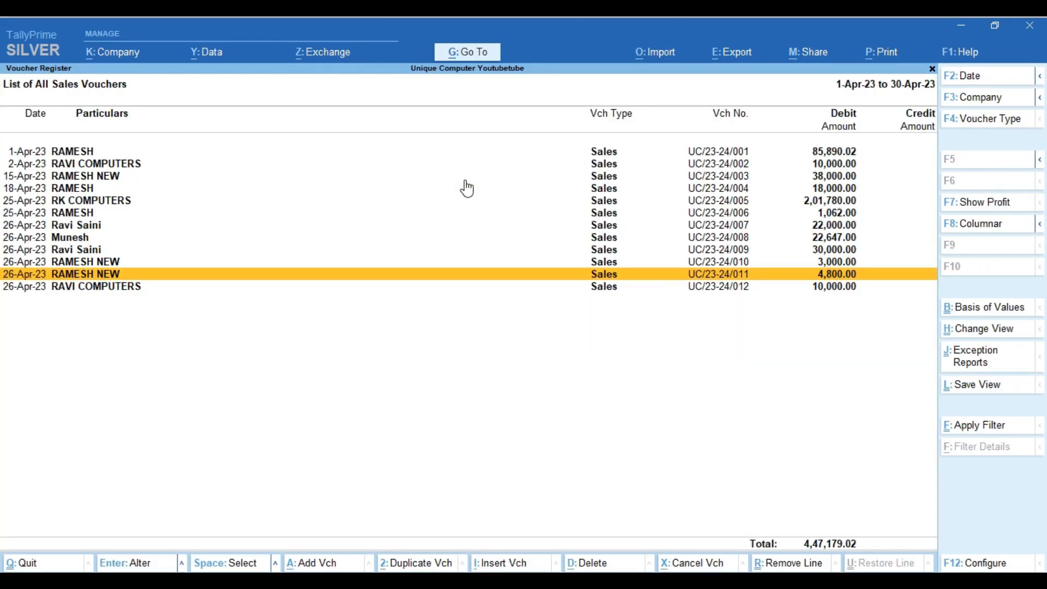
# Step: Open the RAVI COMPUTERS voucher of 26-Apr-23 for alteration and keep its existing party details
pyautogui.press('Down')
pyautogui.press('Return')
pyautogui.press('Return')
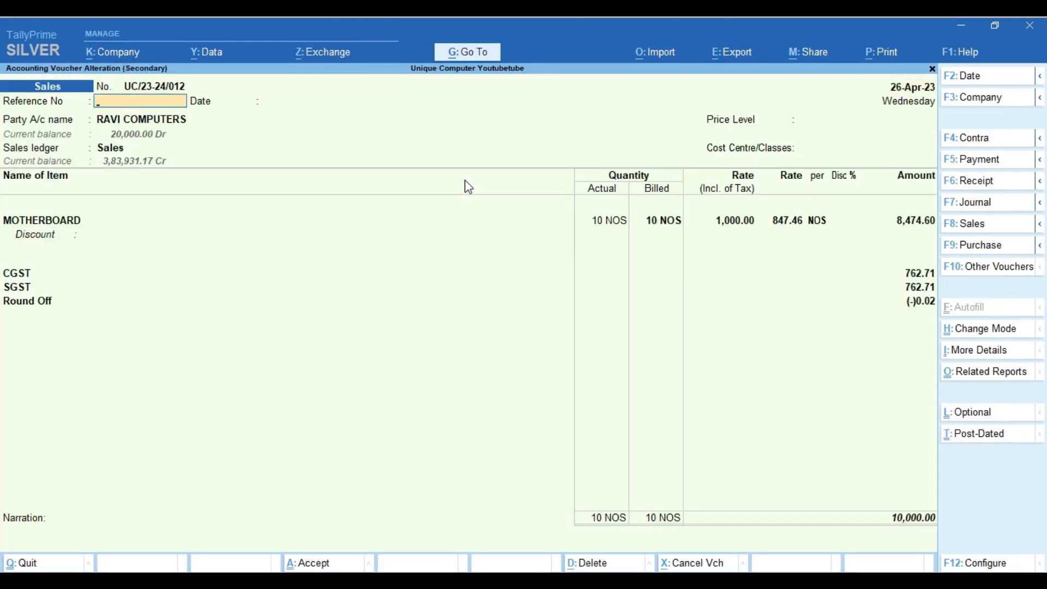
pyautogui.press('Return')
pyautogui.press('Return')
pyautogui.press('Return')
pyautogui.press('Return')
pyautogui.press('Return')
pyautogui.press('Return')
pyautogui.press('Return')
pyautogui.press('Return')
pyautogui.press('Return')
pyautogui.press('Return')
pyautogui.press('Return')
pyautogui.press('Return')
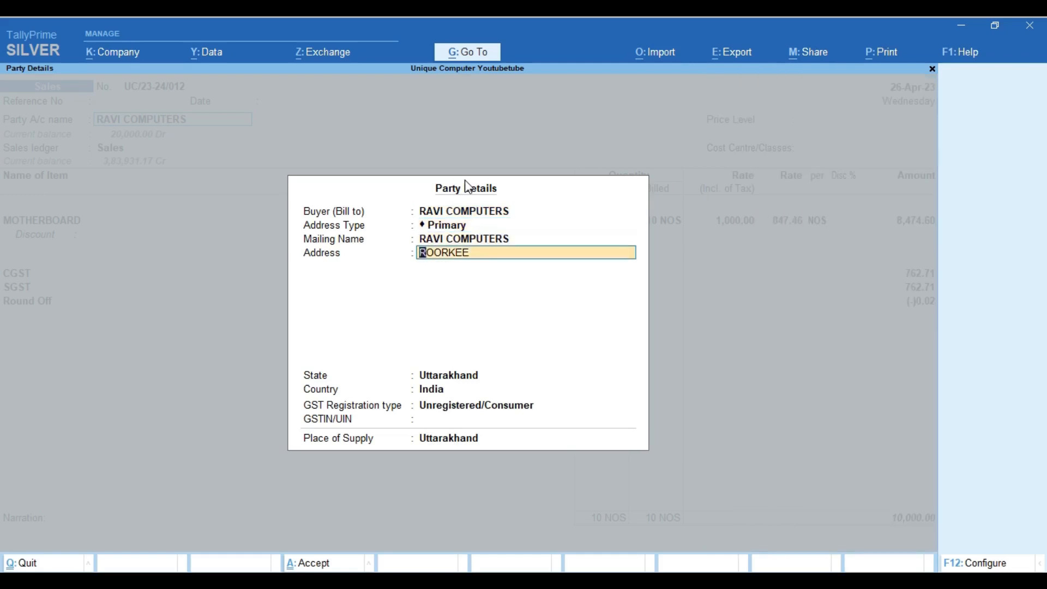
pyautogui.press('Return')
pyautogui.press('Return')
pyautogui.press('Return')
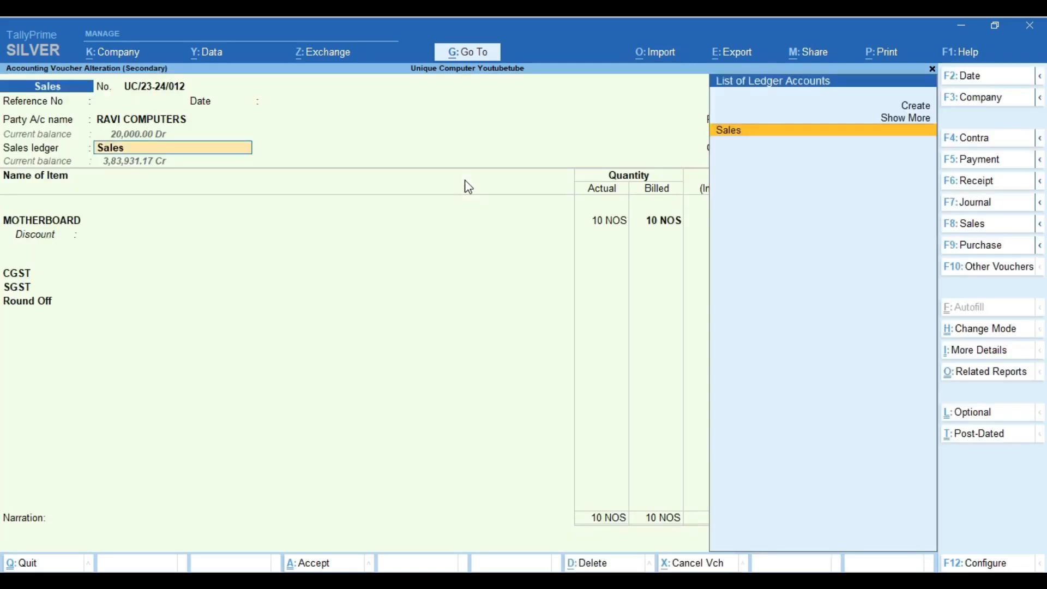
# Step: Set the voucher's cost centre to Sales Man 2, keeping the Sales ledger and the MOTHERBOARD quantity and rate
pyautogui.write('Sa')
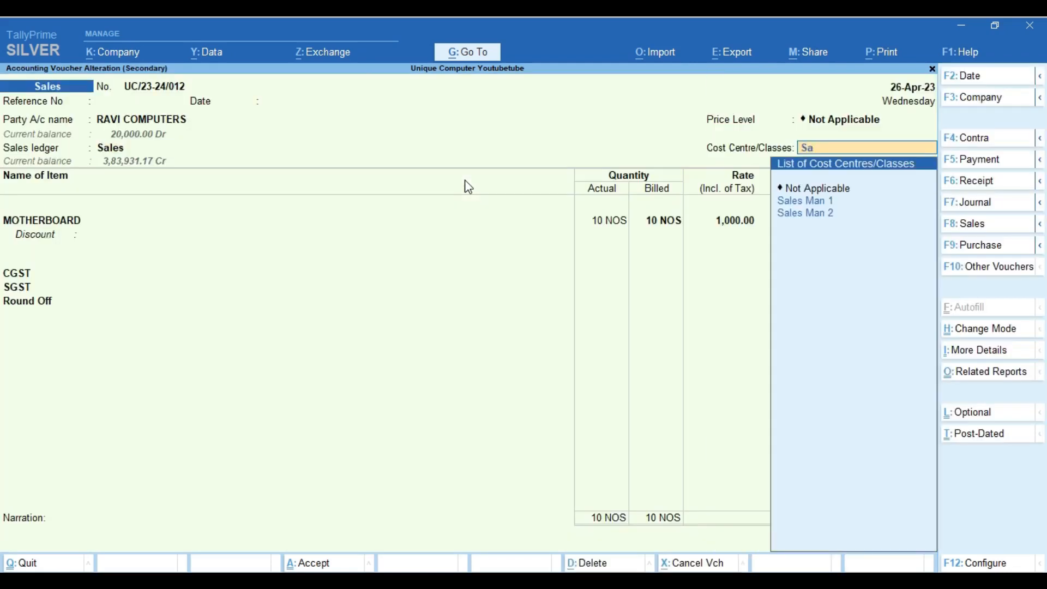
pyautogui.press('Down')
pyautogui.press('Return')
pyautogui.press('Return')
pyautogui.press('Return')
pyautogui.press('Return')
pyautogui.press('Return')
pyautogui.press('Return')
pyautogui.press('Return')
pyautogui.press('Return')
pyautogui.press('Return')
pyautogui.press('Return')
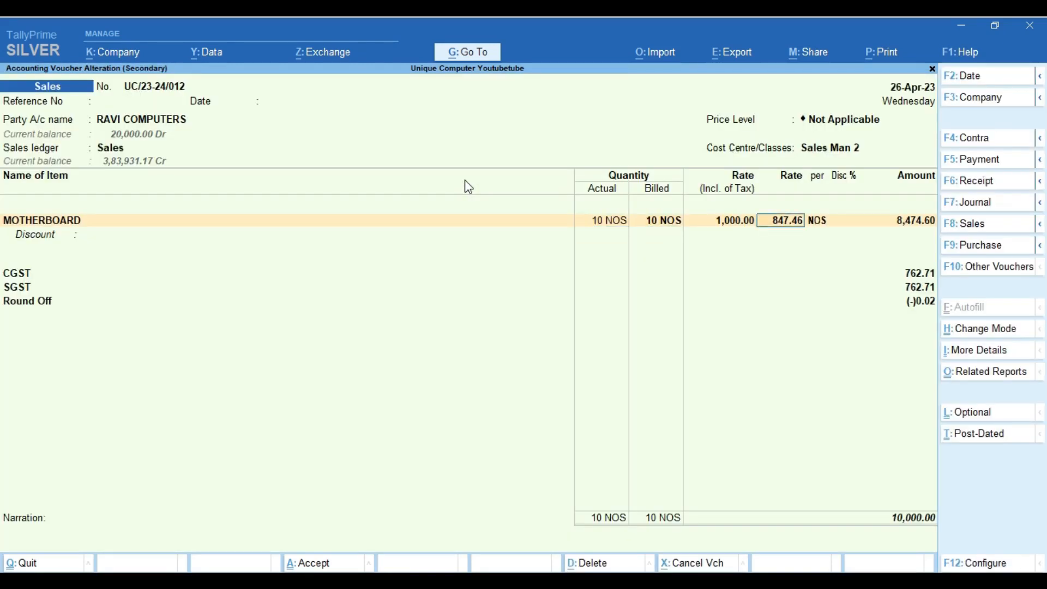
# Step: Keep the CGST, SGST and Round Off entries and accept the altered voucher
pyautogui.press('Return')
pyautogui.press('Return')
pyautogui.press('Return')
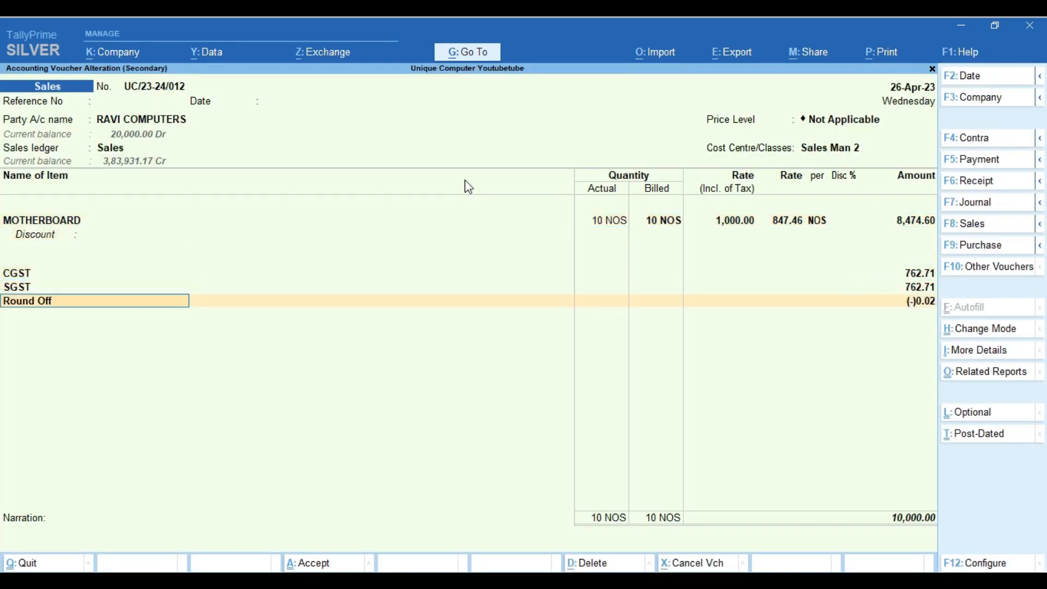
pyautogui.press('Return')
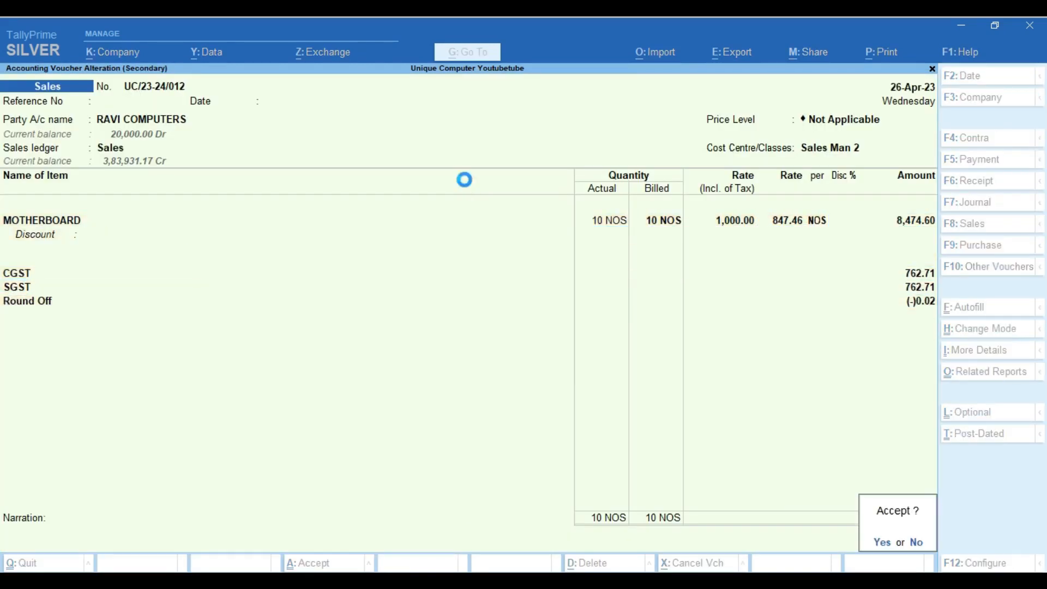
pyautogui.press('Return')
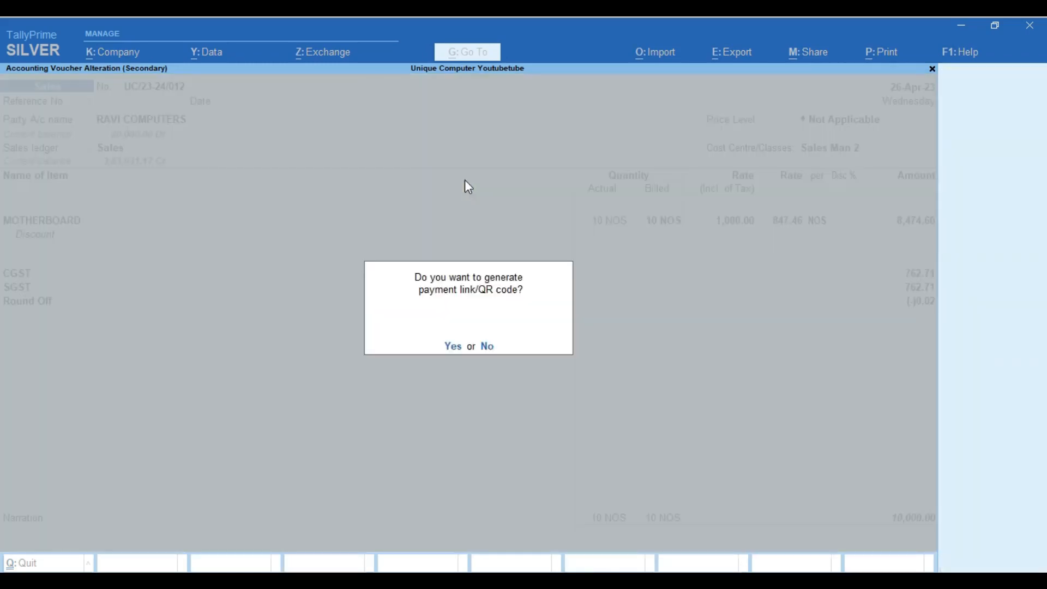
# Step: Generate the UPI payment QR code for the altered RAVI COMPUTERS sales voucher and return to the voucher list
pyautogui.press('Return')
pyautogui.press('Return')
pyautogui.press('Return')
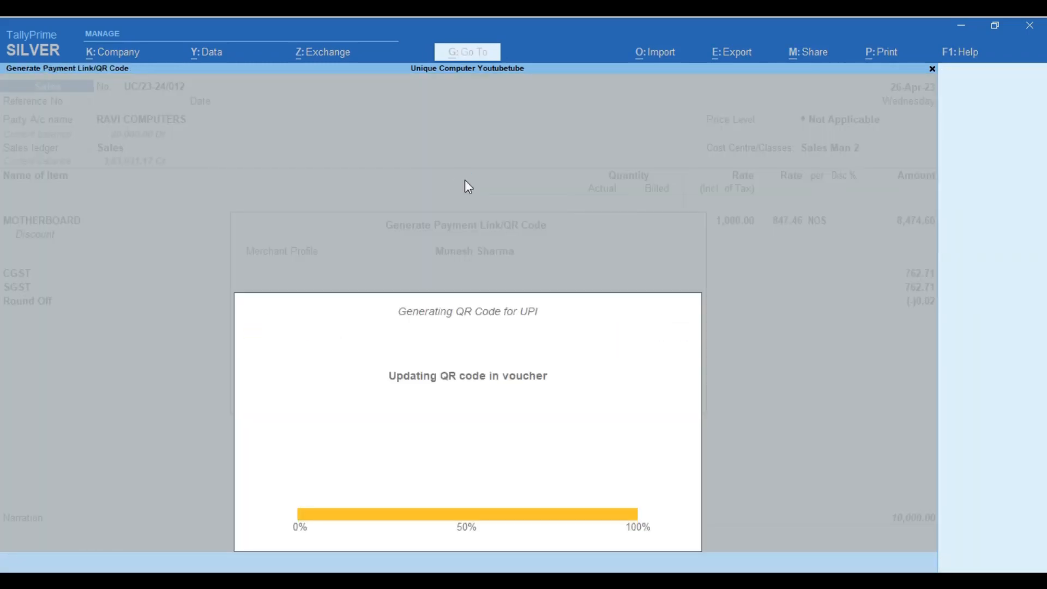
pyautogui.press('Return')
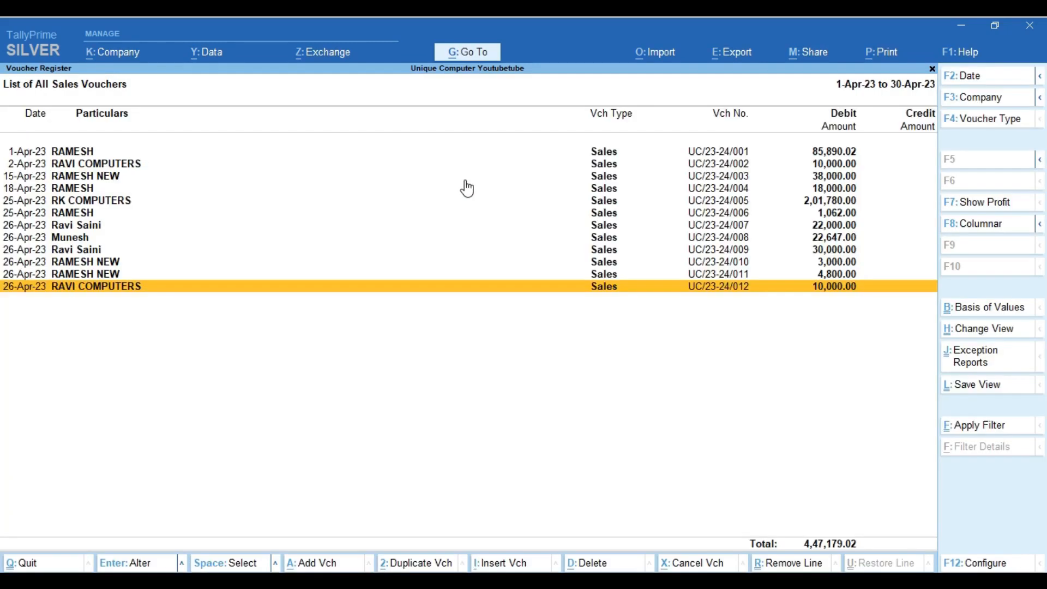
# Step: Preview the Tax Invoice printout of the 26-Apr-23 RAVI COMPUTERS voucher, and leave the voucher without changes
pyautogui.press('Return')
pyautogui.hotkey('alt', 'p')
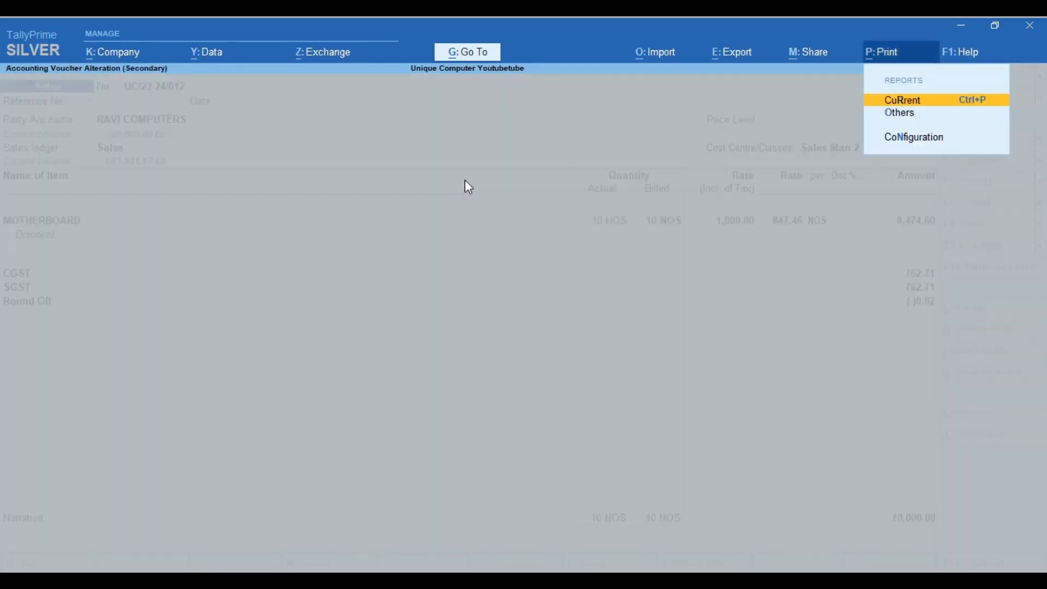
pyautogui.press('Return')
pyautogui.press('i')
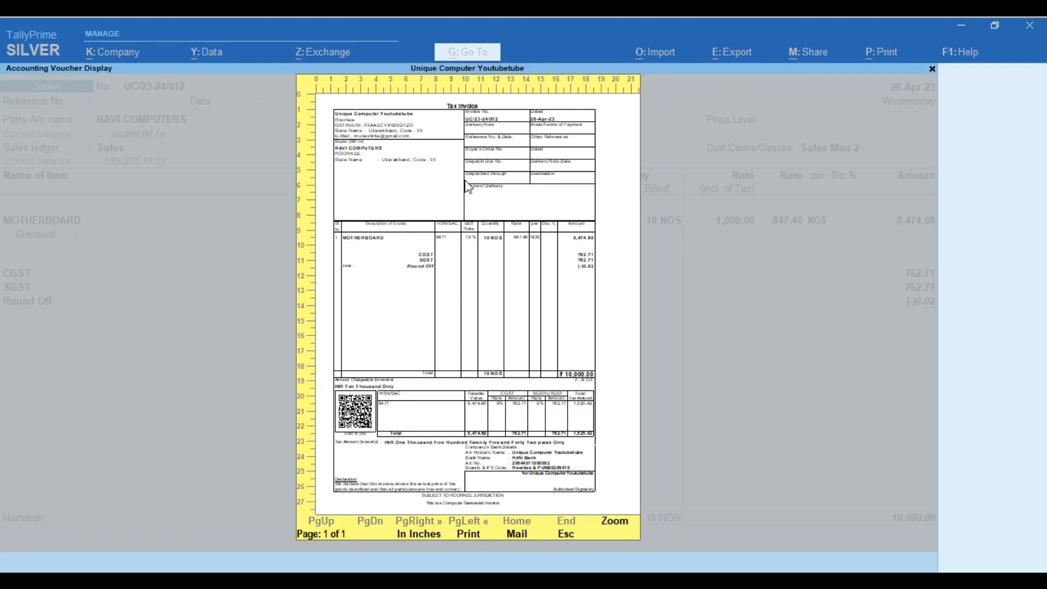
pyautogui.press('Escape')
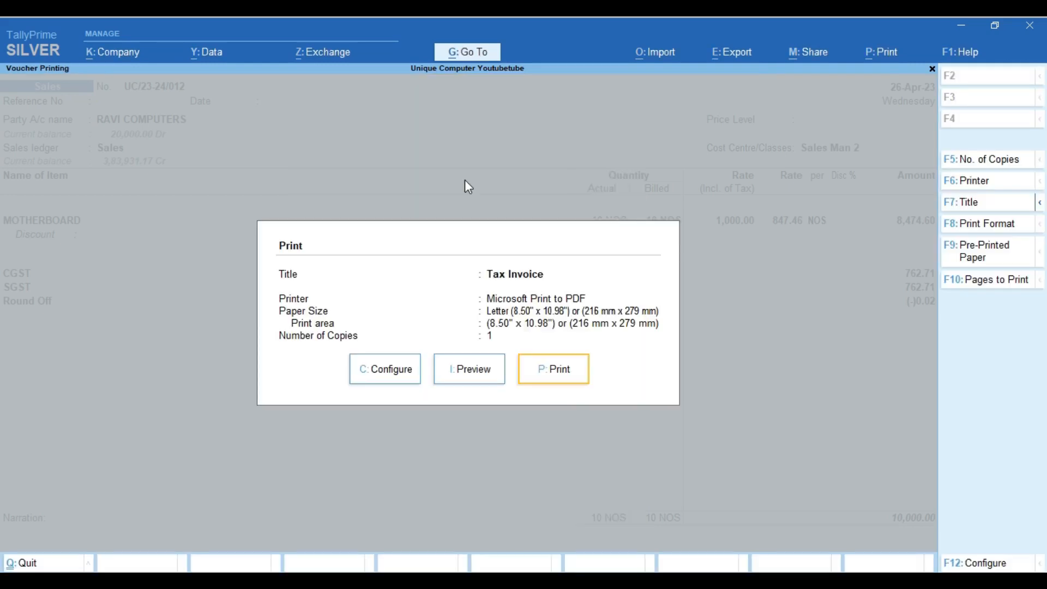
pyautogui.press('Escape')
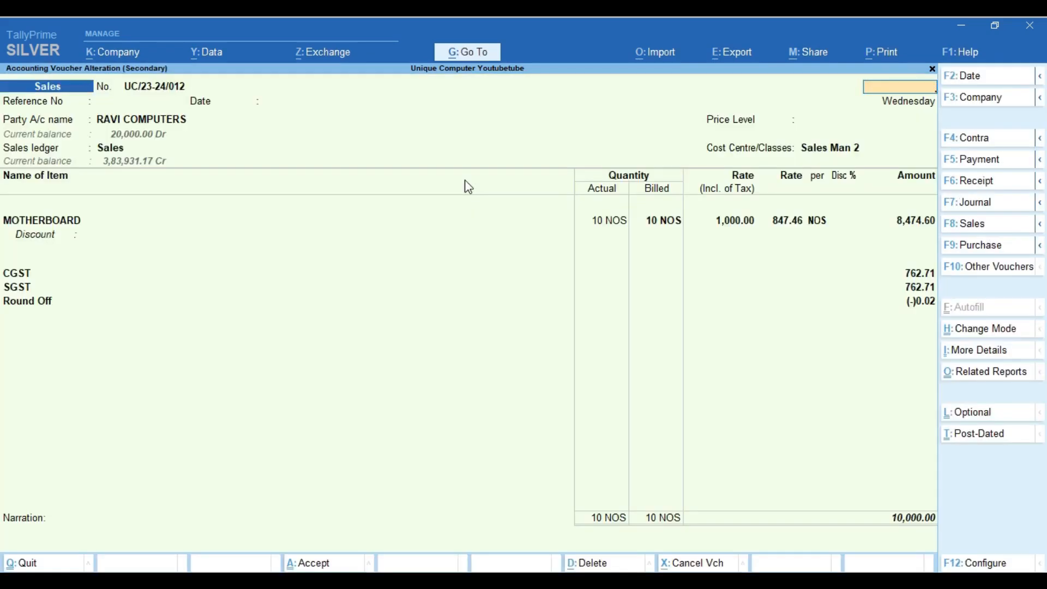
pyautogui.press('Escape')
pyautogui.press('y')
# Step: Leave the sales register and display the Cost Centre Summary from the Statements of Accounts reports
pyautogui.press('Escape')
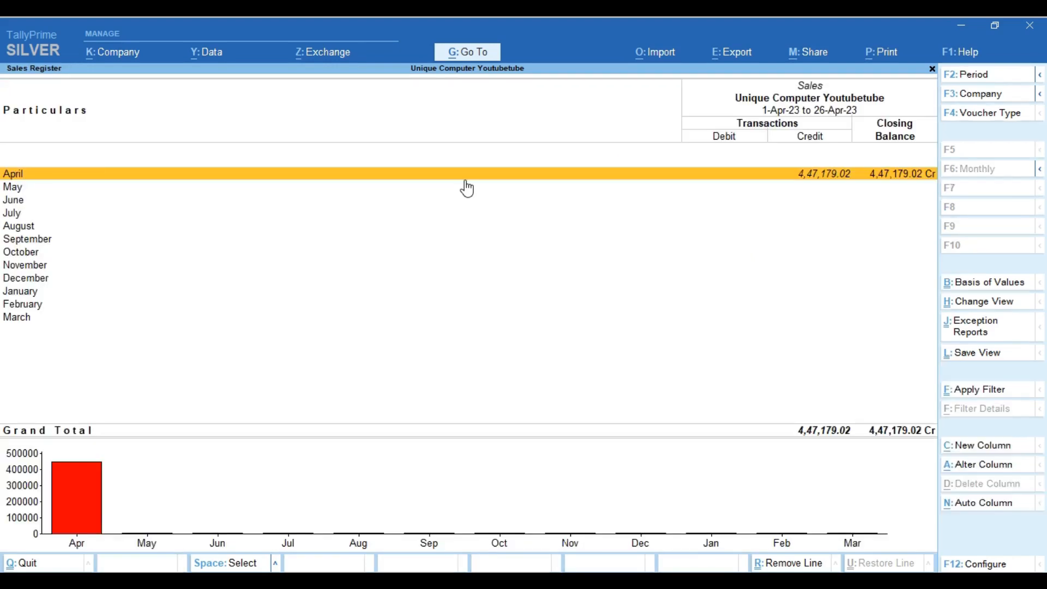
pyautogui.press('Escape')
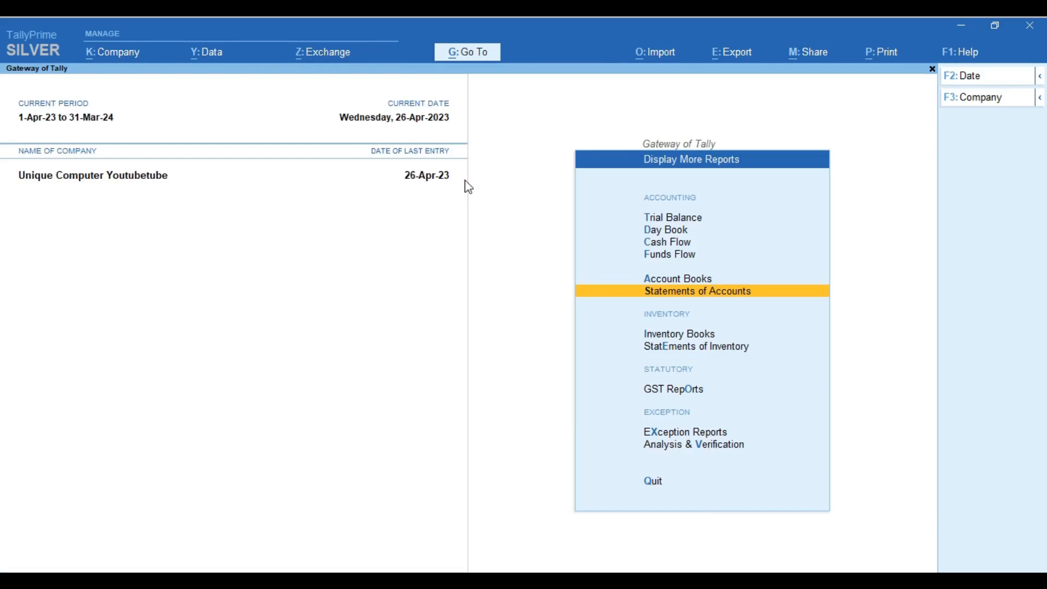
pyautogui.press('Return')
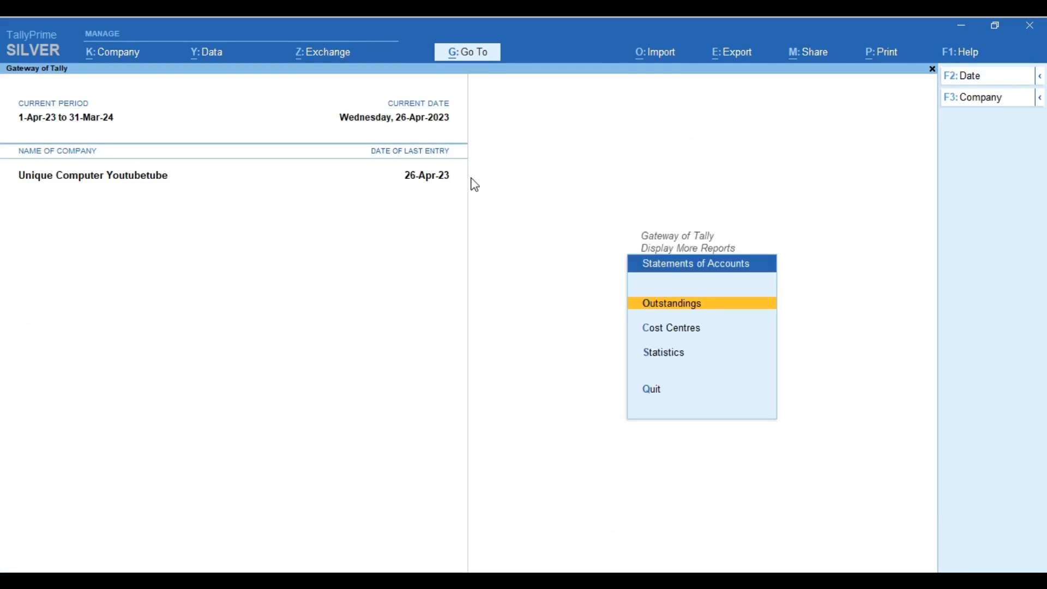
pyautogui.press('Down')
pyautogui.press('Return')
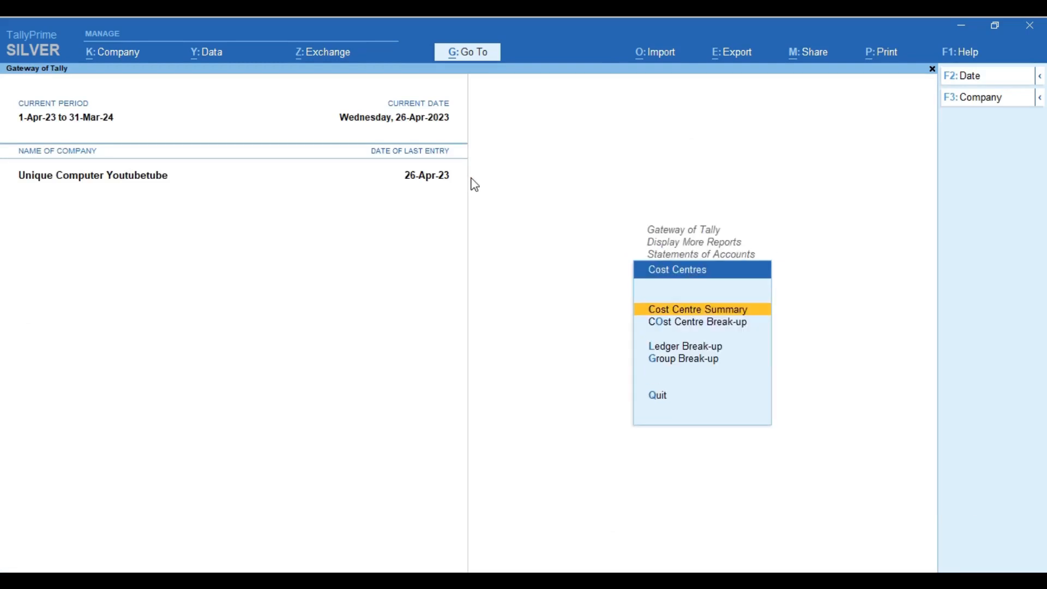
pyautogui.press('Down')
pyautogui.press('Down')
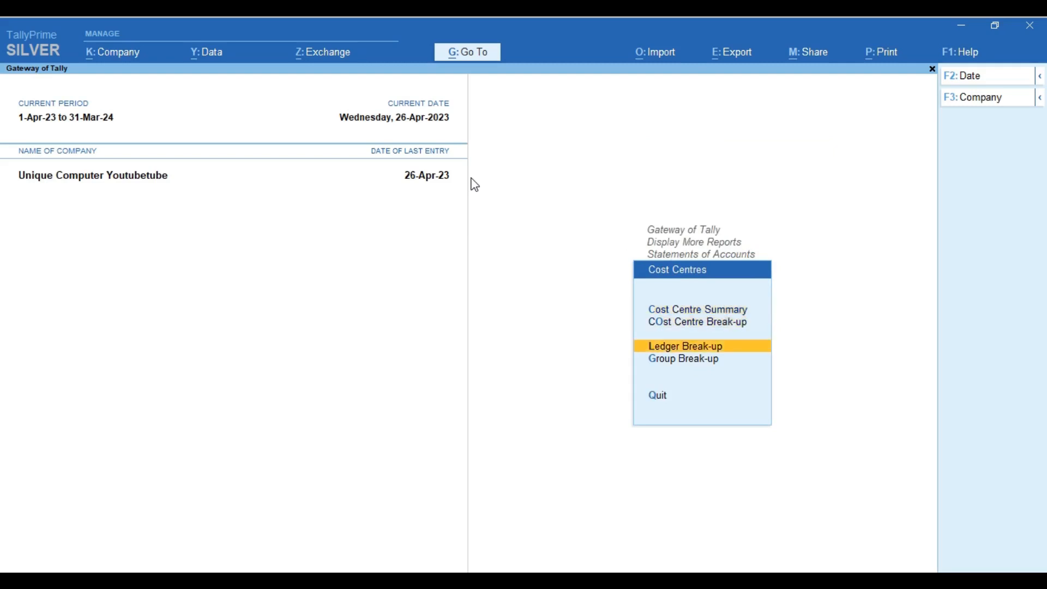
pyautogui.press('Down')
pyautogui.press('Up')
pyautogui.press('Up')
pyautogui.press('Up')
pyautogui.press('Return')
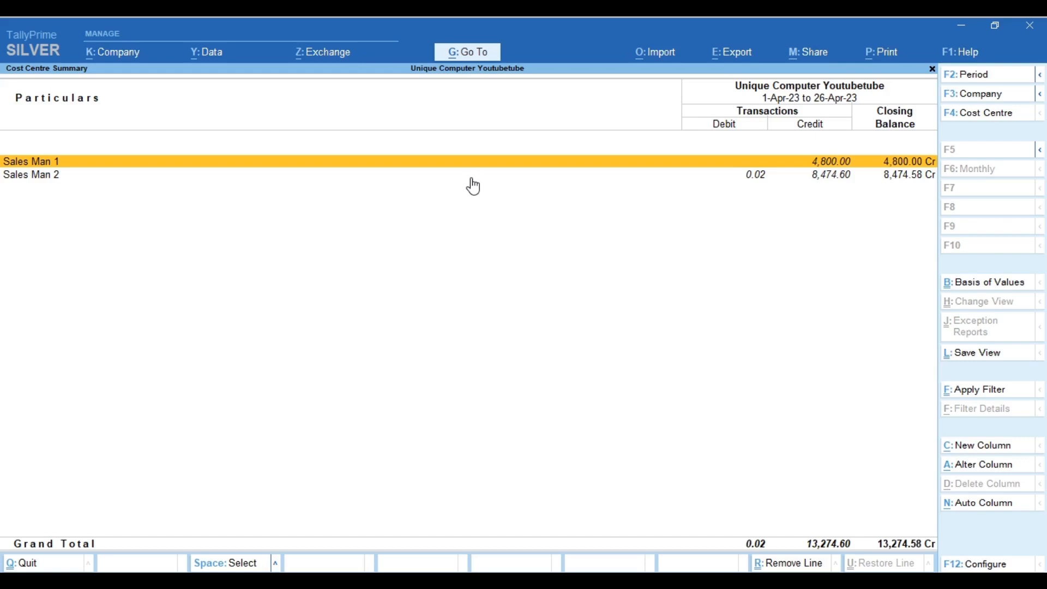
# Step: Check the April vouchers booked to Sales Man 1, and return to the Statements of Accounts reports
pyautogui.press('Return')
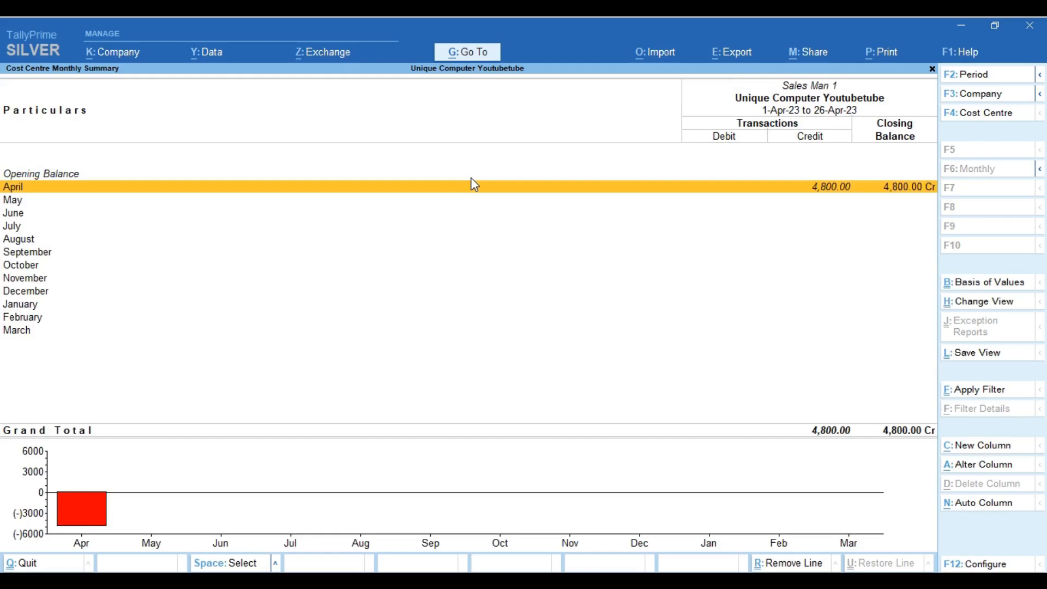
pyautogui.press('Return')
pyautogui.press('Escape')
pyautogui.press('Escape')
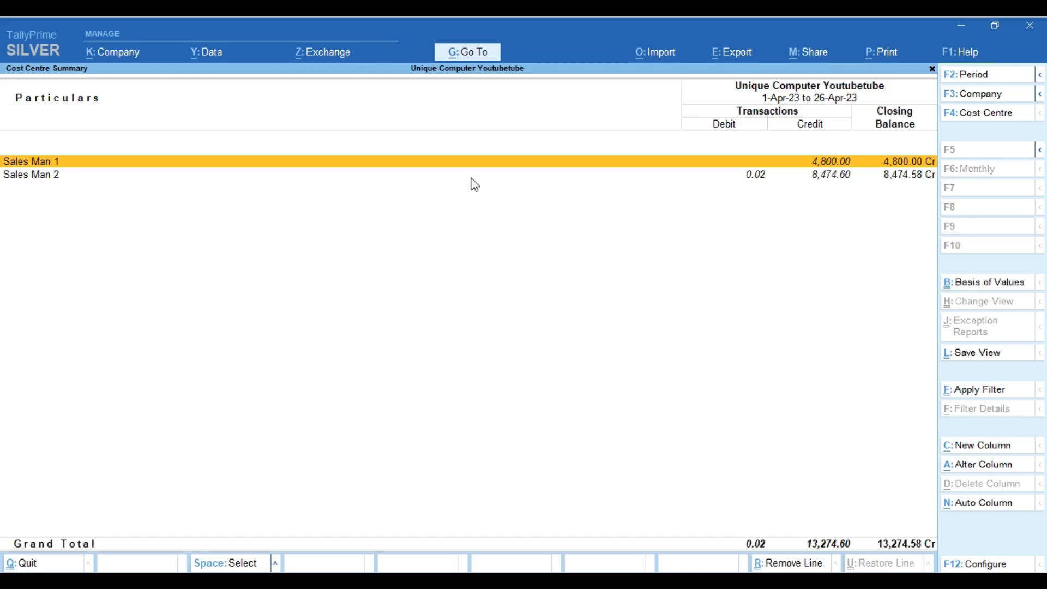
pyautogui.press('Escape')
pyautogui.press('Escape')
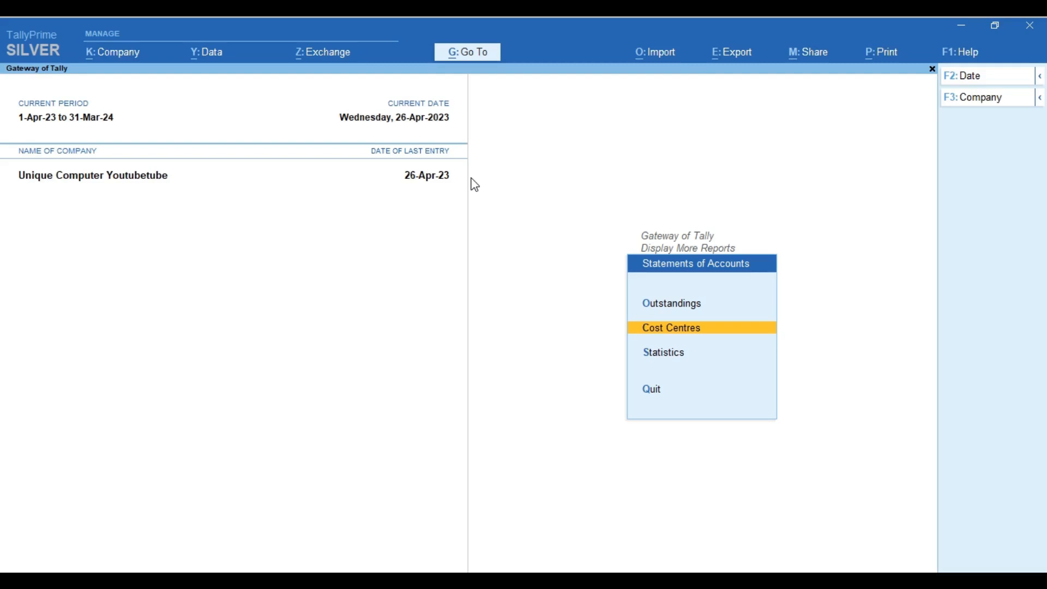
# Step: Display the group outstandings report for Sundry Debtors
pyautogui.press('Up')
pyautogui.press('Return')
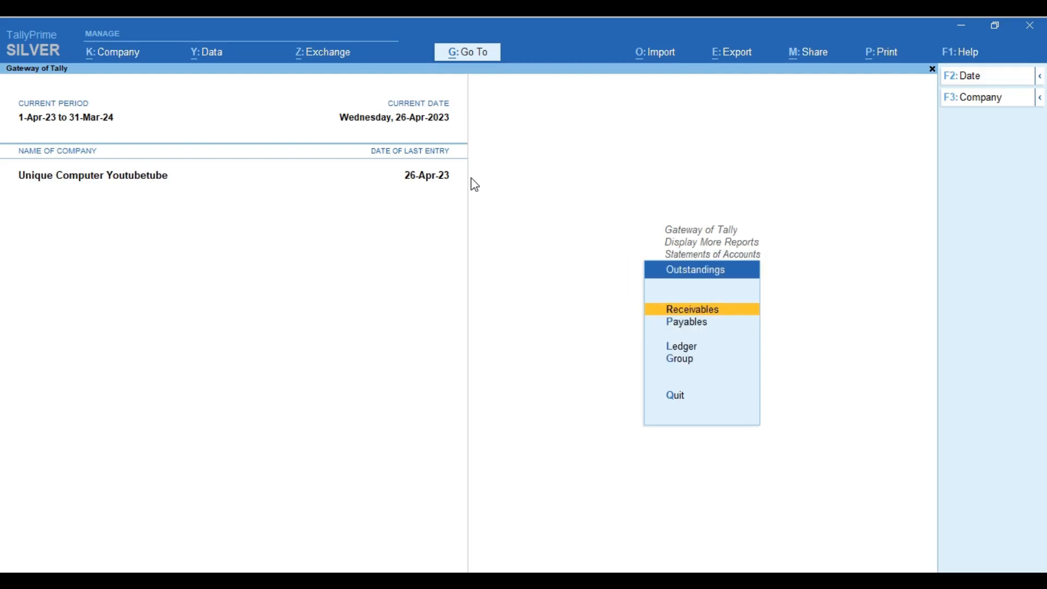
pyautogui.press('Down')
pyautogui.press('Down')
pyautogui.press('Down')
pyautogui.press('Return')
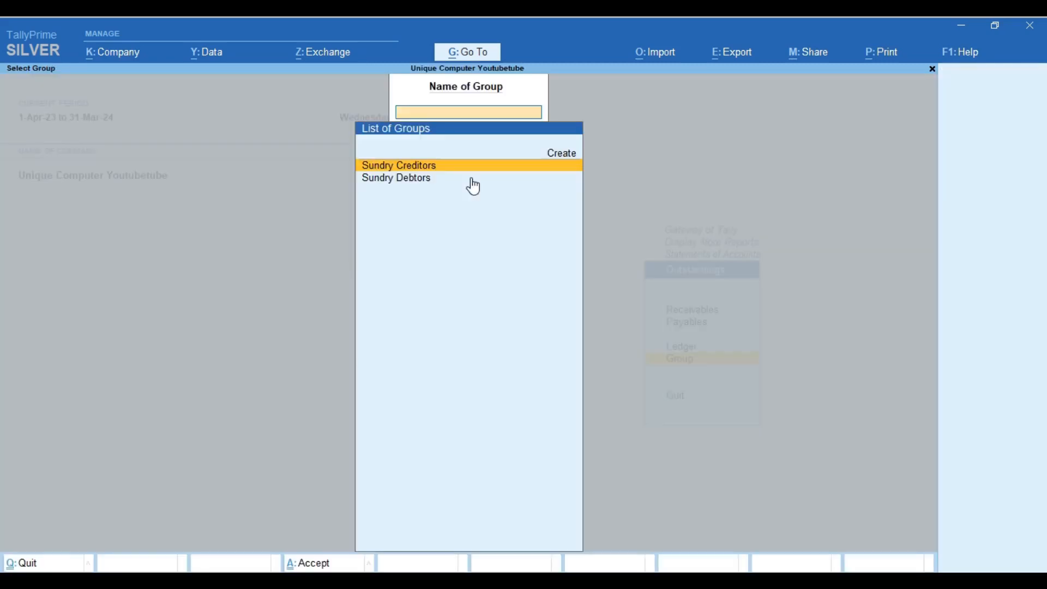
pyautogui.press('Down')
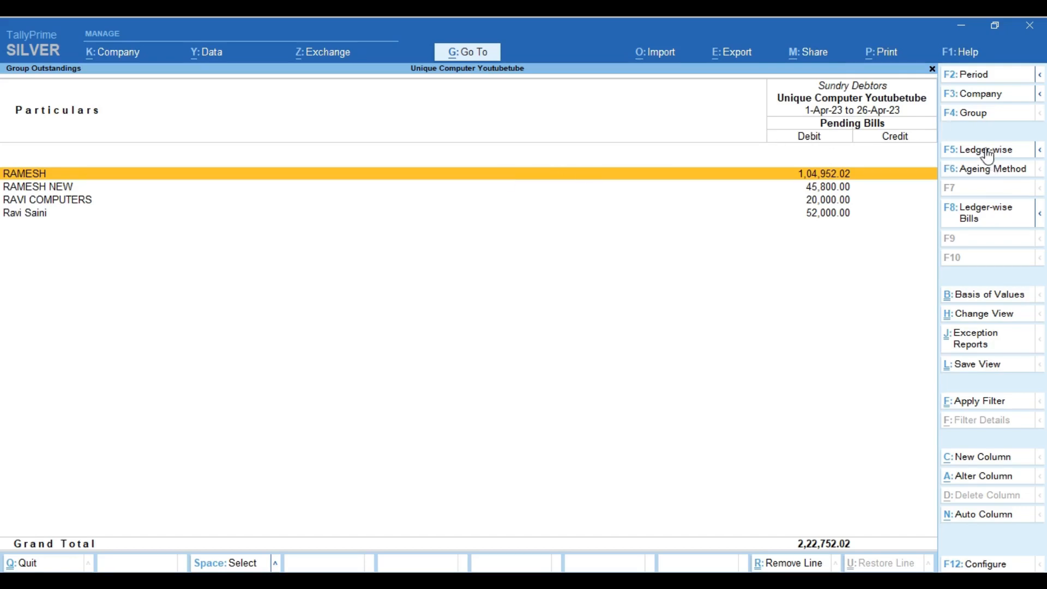
# Step: Analyse the Sundry Debtors outstandings with Ageing by Due Date, using periods 0 to 15, 15 to 30 and over 30 days
pyautogui.click(982, 177)
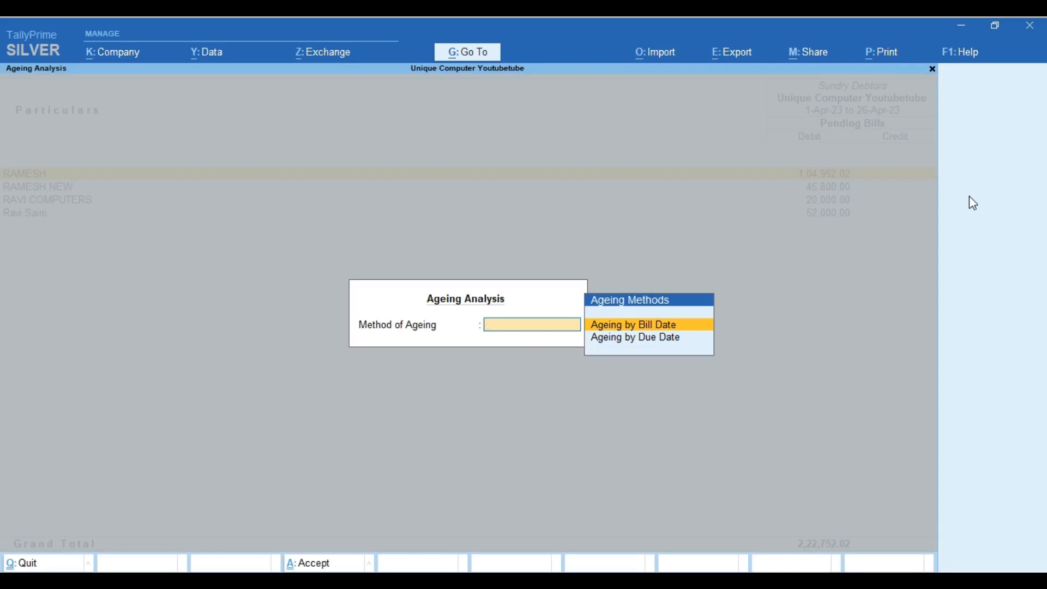
pyautogui.press('Down')
pyautogui.press('Return')
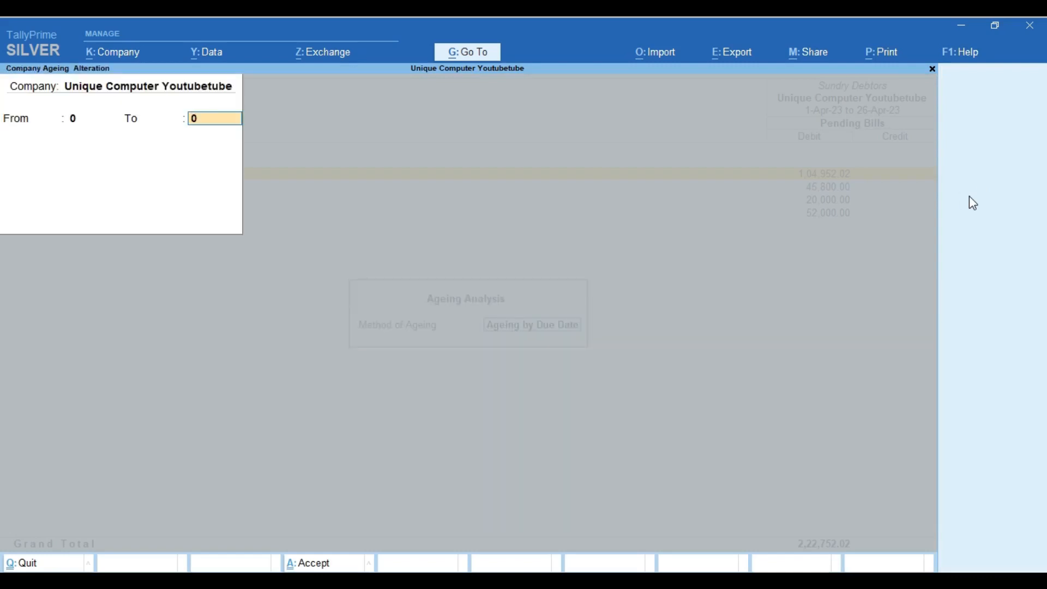
pyautogui.write('30')
pyautogui.press('Return')
pyautogui.press('Up')
pyautogui.write('15')
pyautogui.press('Return')
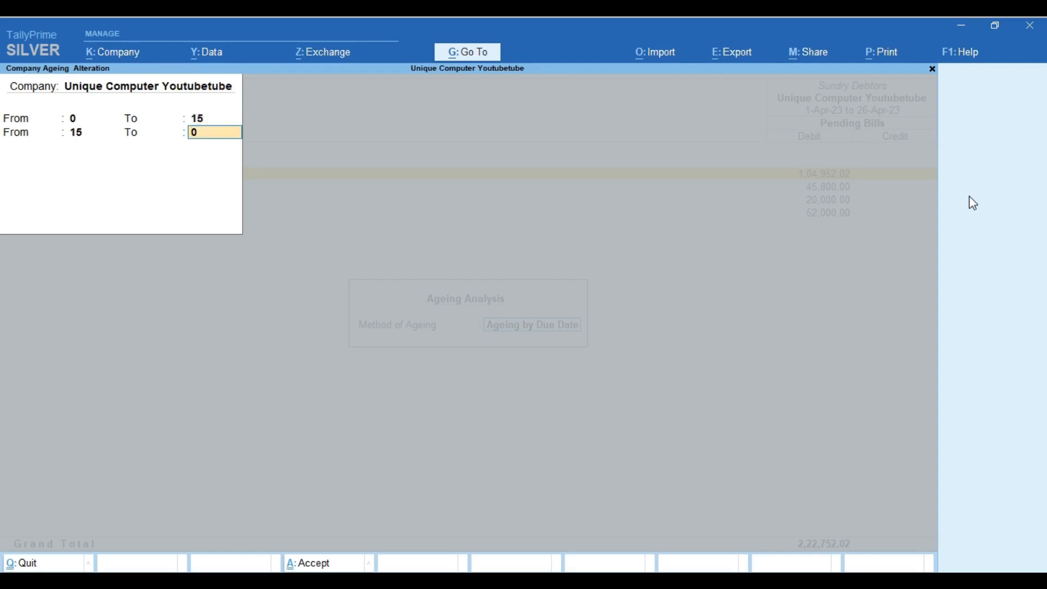
pyautogui.write('30')
pyautogui.press('Return')
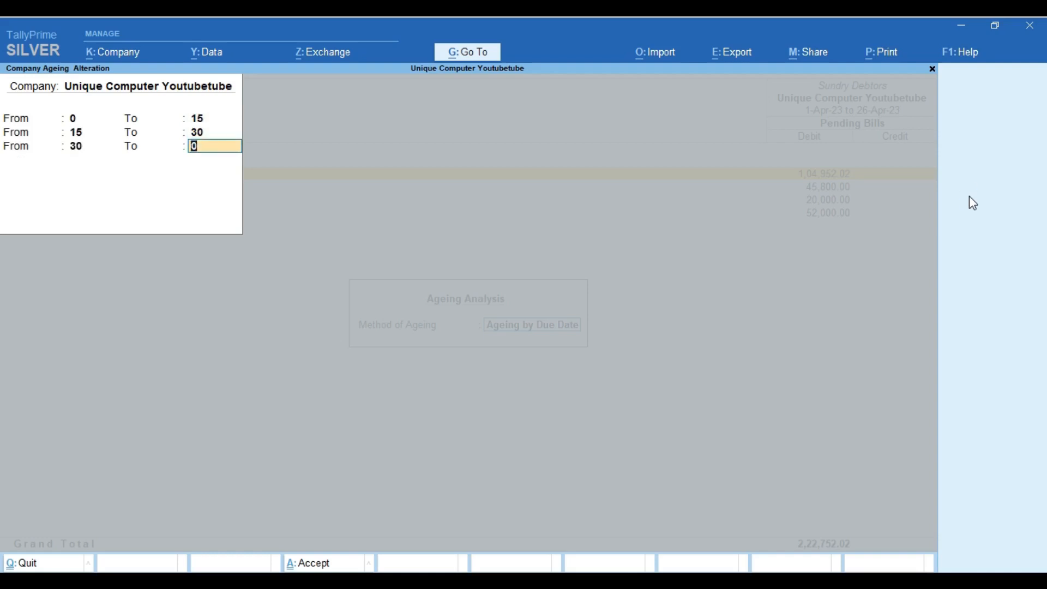
pyautogui.press('Return')
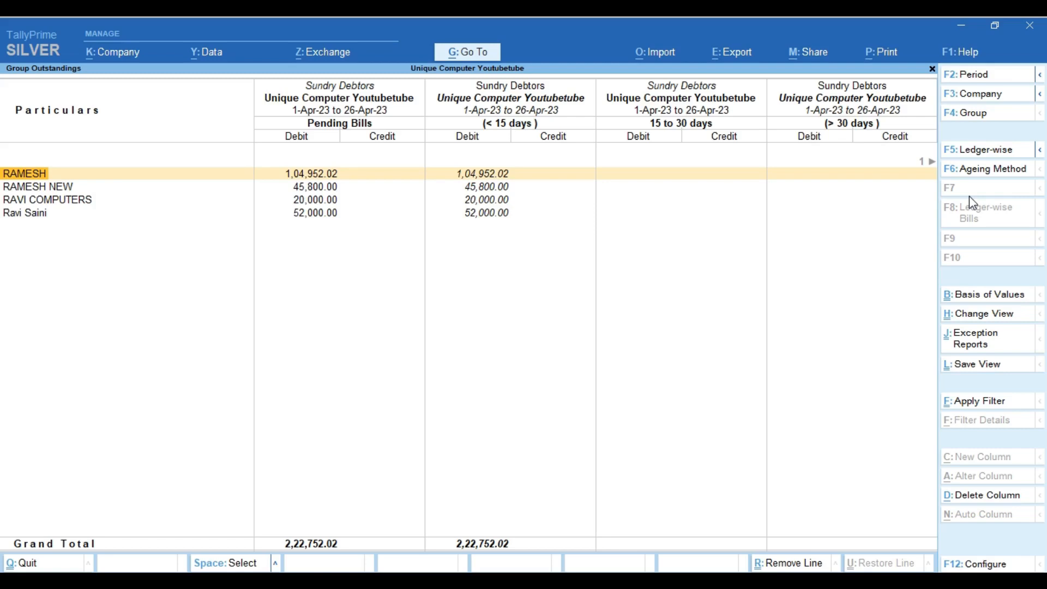
pyautogui.press('Escape')
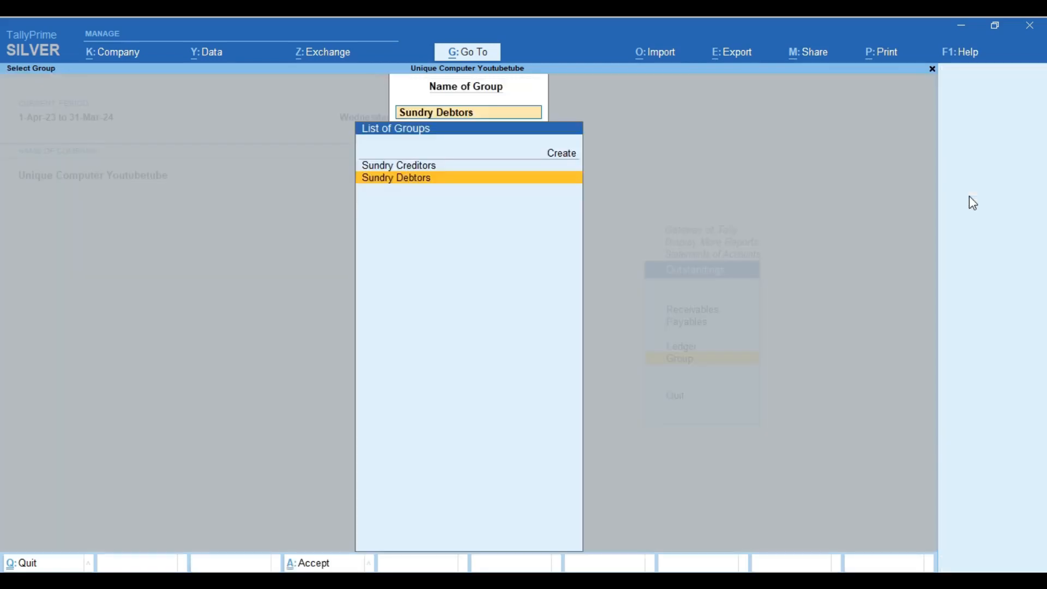
pyautogui.press('Escape')
# Step: Review the due dates and overdue days in the Receivables outstandings report, and return to the Outstandings reports
pyautogui.press('Up')
pyautogui.press('Up')
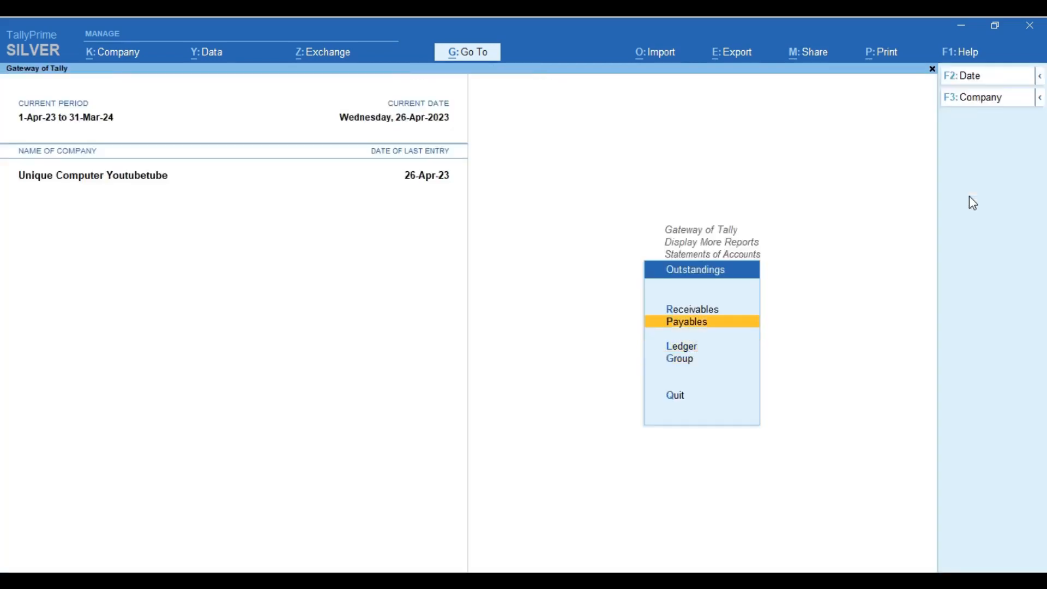
pyautogui.press('Up')
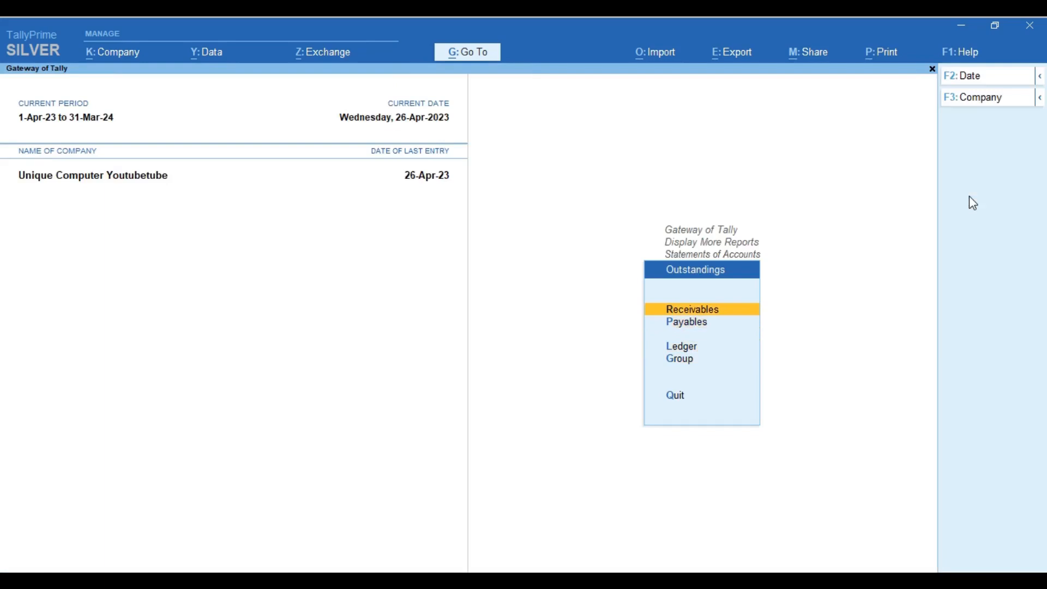
pyautogui.press('Return')
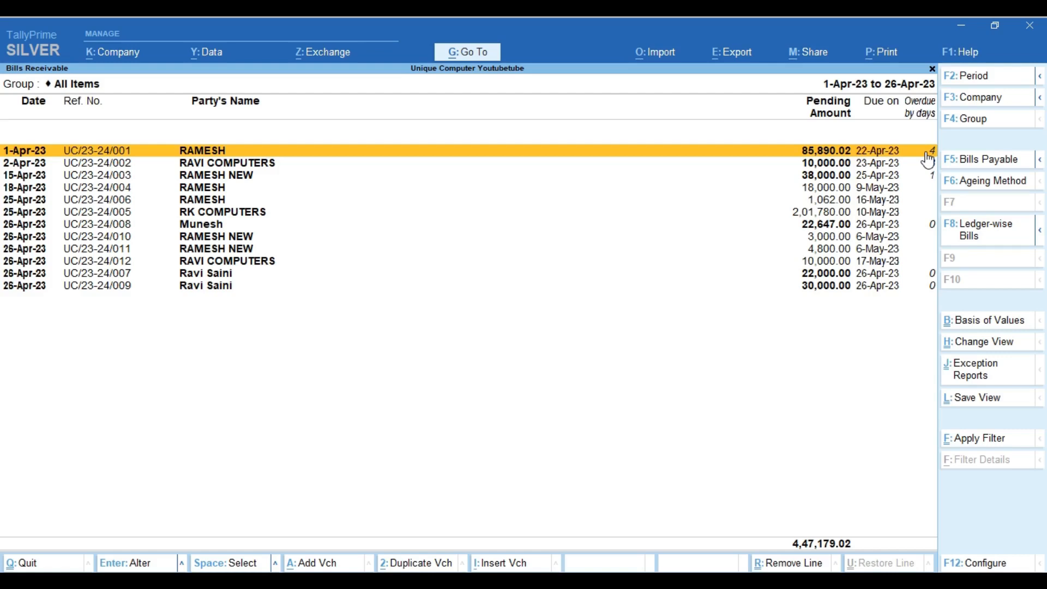
pyautogui.press('Escape')
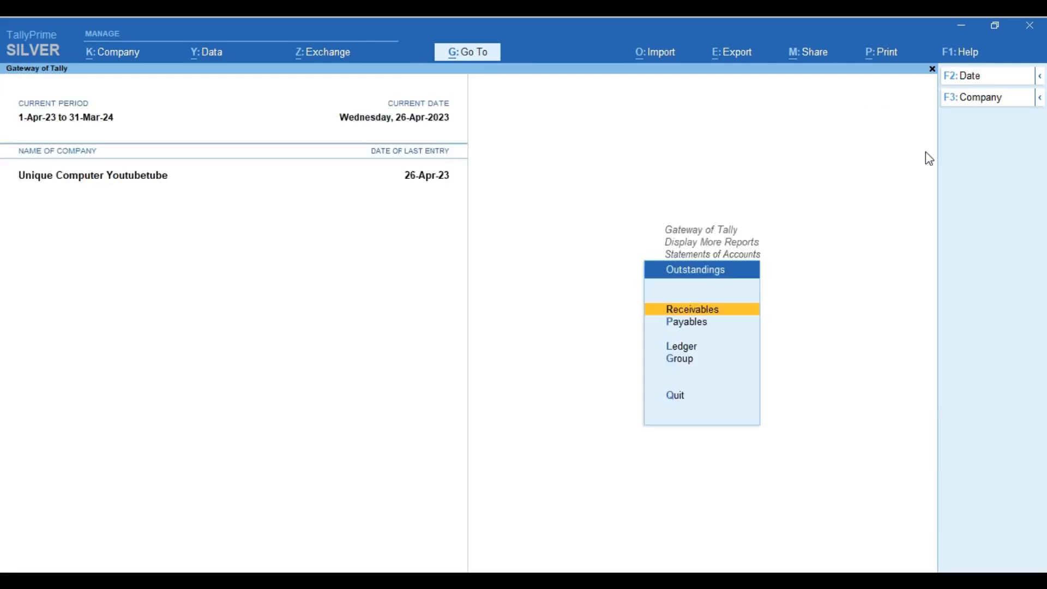
# Step: Display the ledger outstandings of the customer listed directly after NATIONAL EQUIPMENTS
pyautogui.press('Down')
pyautogui.press('Down')
pyautogui.press('Return')
pyautogui.press('Down')
pyautogui.press('Down')
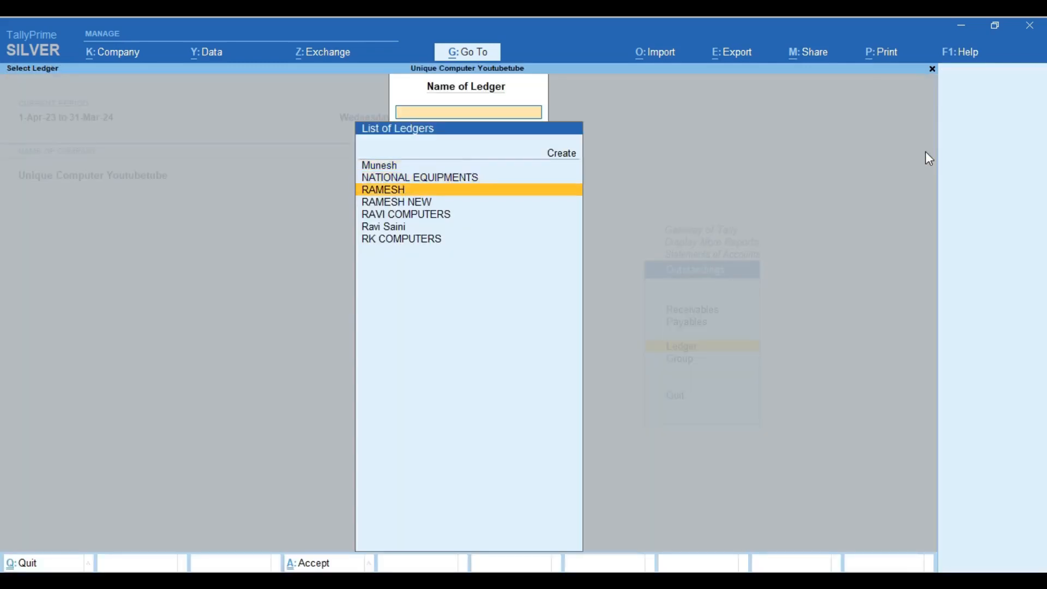
pyautogui.press('Return')
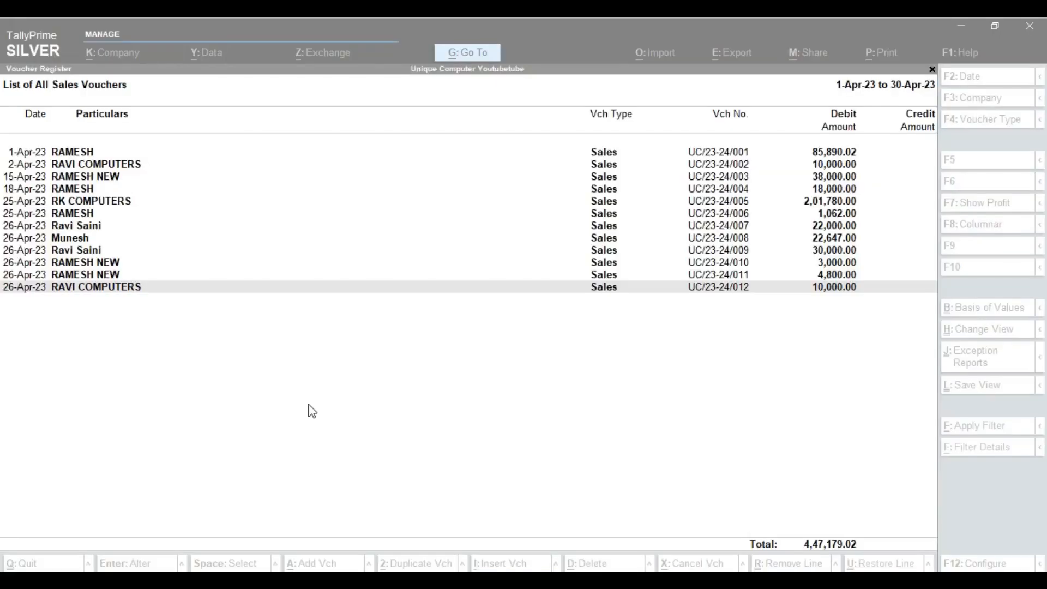
# Step: Open the 26-Apr-23 RAVI COMPUTERS voucher to look at its MOTHERBOARD item line, and return to the list without changes
pyautogui.click(347, 400)
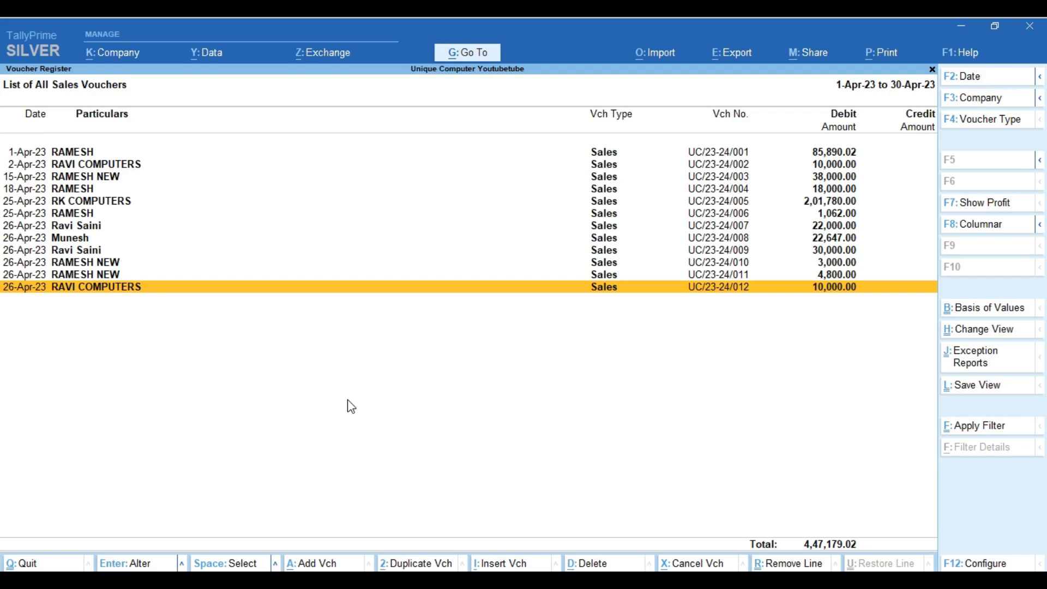
pyautogui.press('Return')
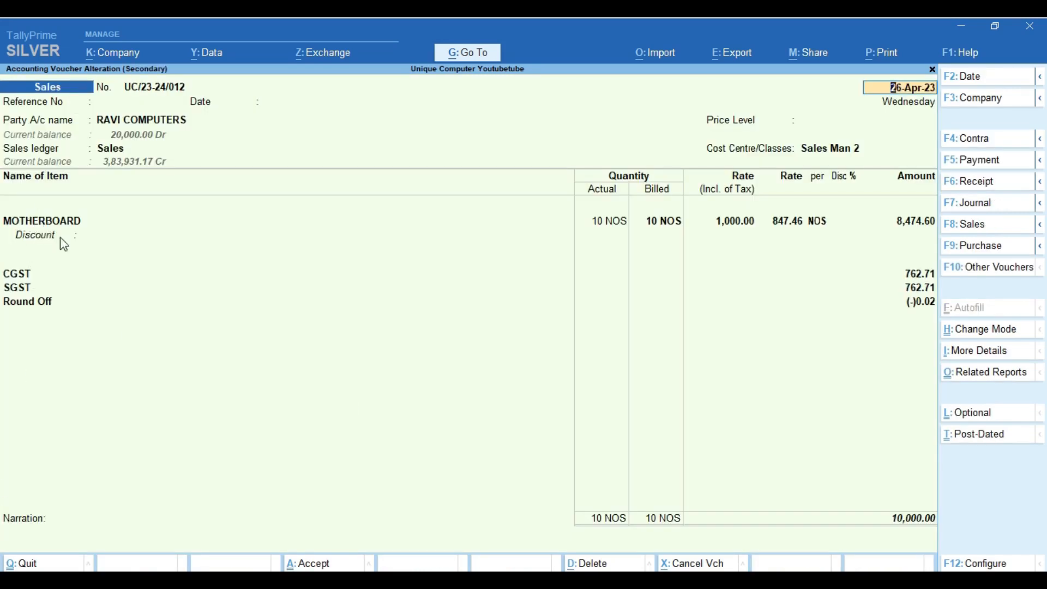
pyautogui.press('Return')
pyautogui.press('Return')
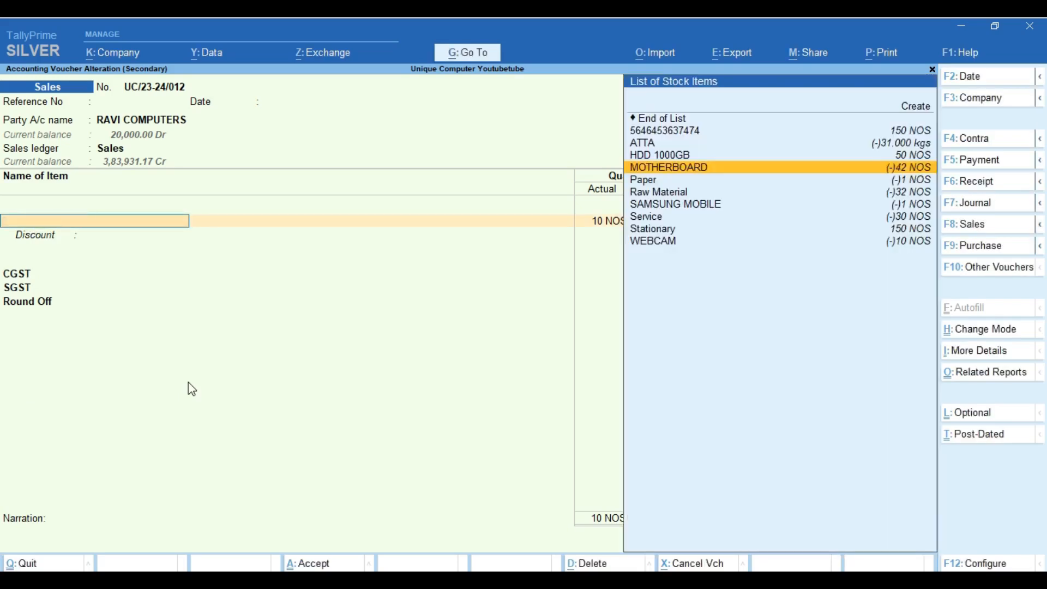
pyautogui.press('Escape')
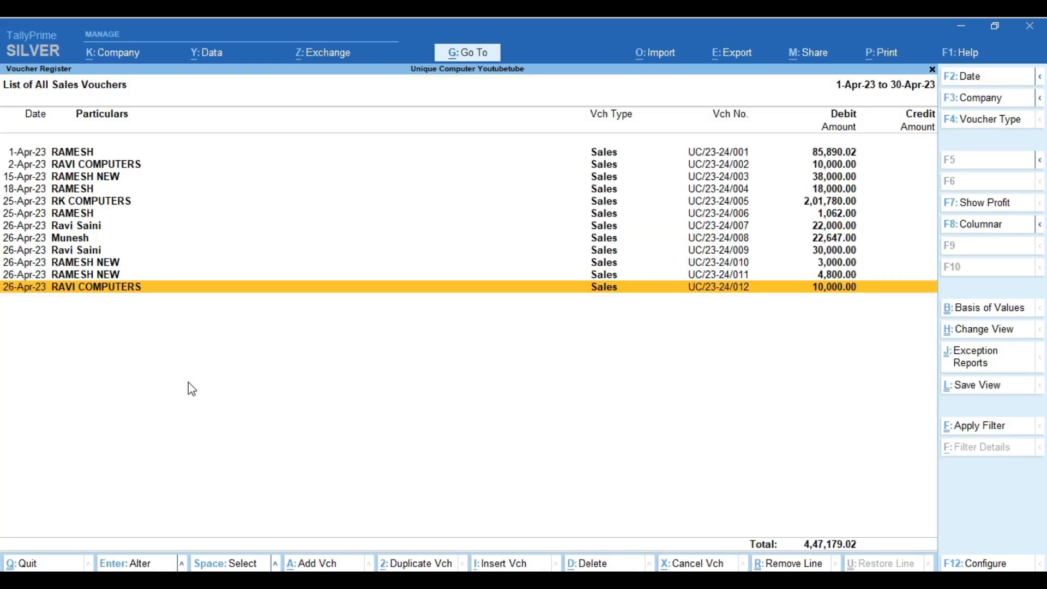
# Step: Add a new sales voucher for the customer ledger listed directly before RAVI COMPUTERS
pyautogui.hotkey('alt', 'a')
pyautogui.press('Return')
pyautogui.press('Return')
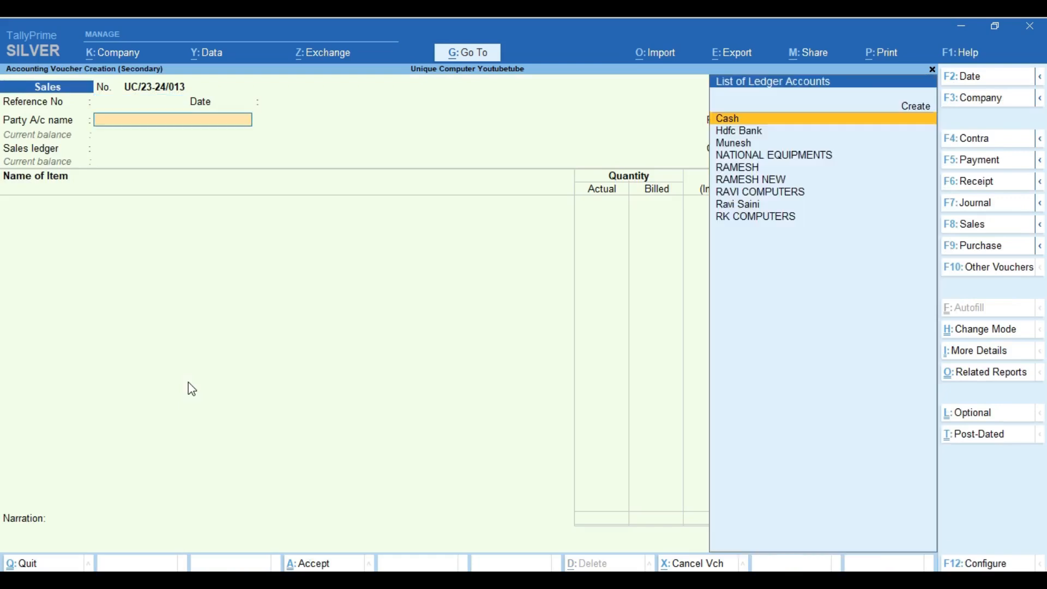
pyautogui.press('Down')
pyautogui.press('Down')
pyautogui.press('Down')
pyautogui.press('Down')
pyautogui.press('Down')
pyautogui.press('Down')
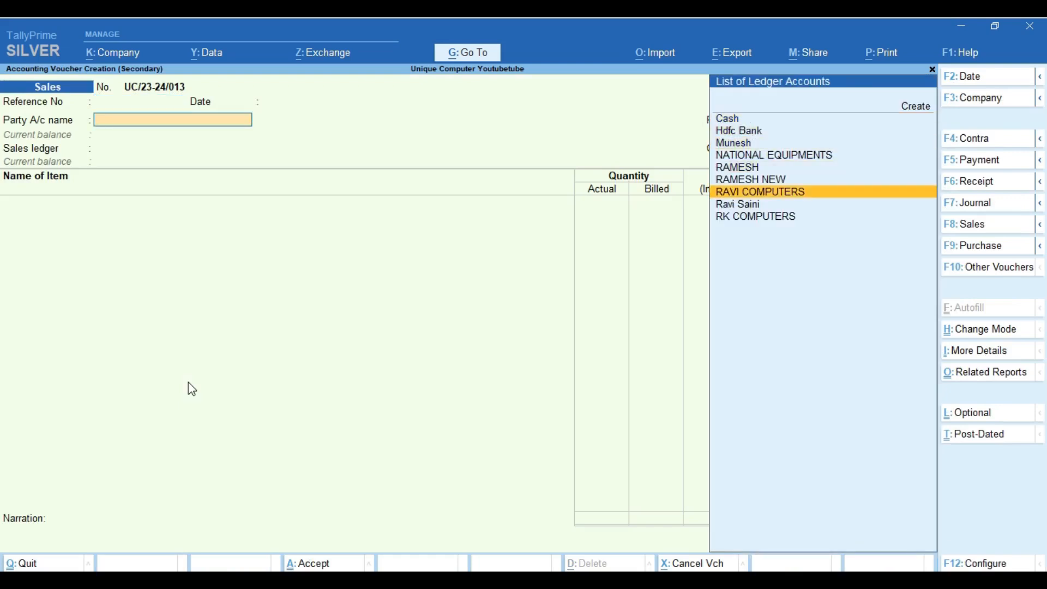
pyautogui.press('Up')
pyautogui.press('Return')
pyautogui.press('Return')
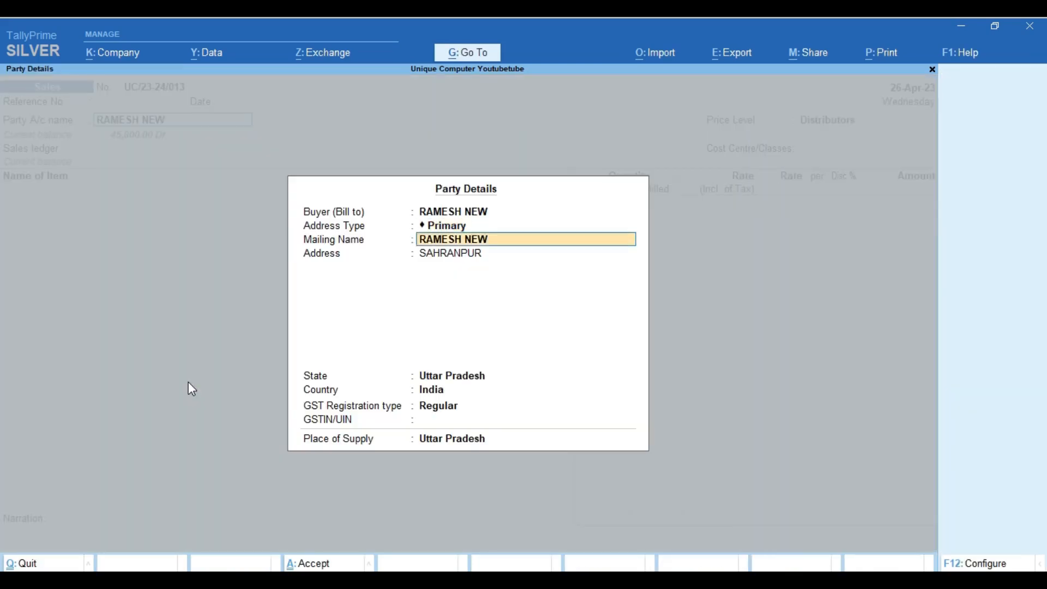
# Step: Keep the party details, Distributors price level and Sales ledger, and assign the voucher to cost centre Sales Man 1
pyautogui.press('Return')
pyautogui.press('Return')
pyautogui.press('Return')
pyautogui.press('Return')
pyautogui.press('Return')
pyautogui.press('Return')
pyautogui.press('Return')
pyautogui.press('Return')
pyautogui.press('Return')
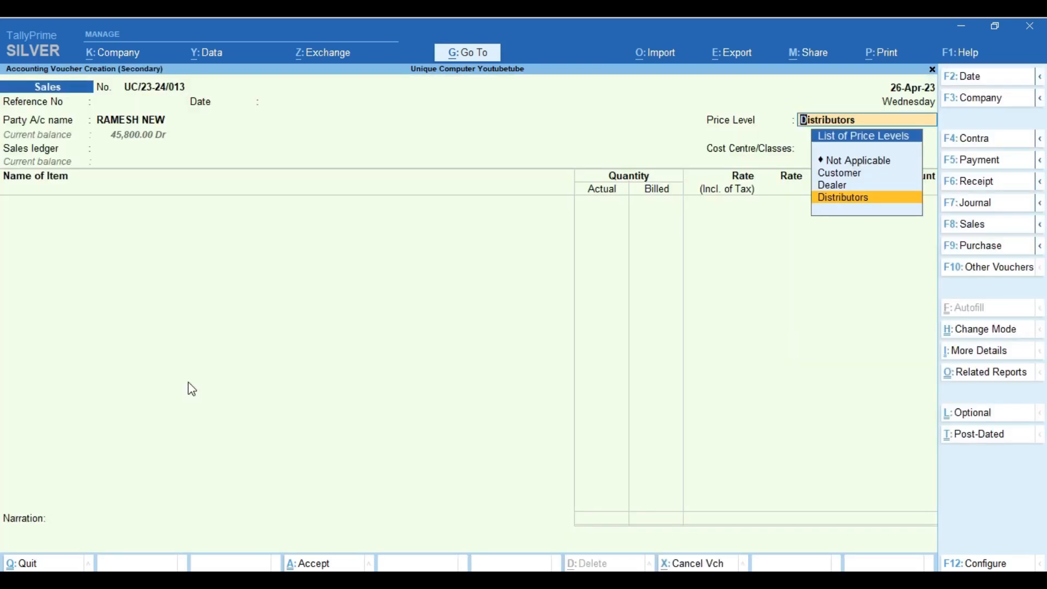
pyautogui.press('Return')
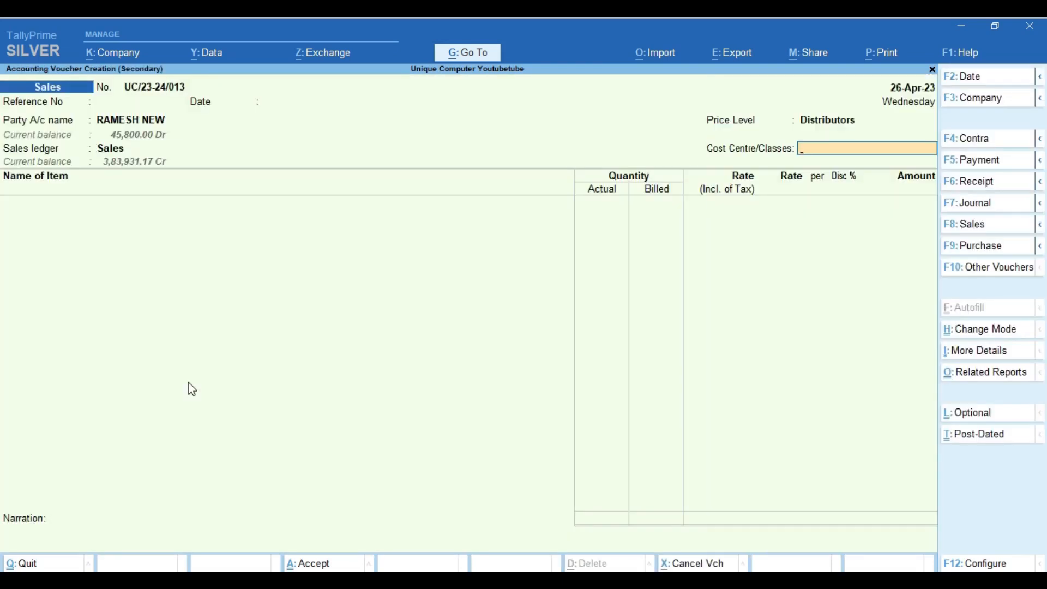
pyautogui.write('SA')
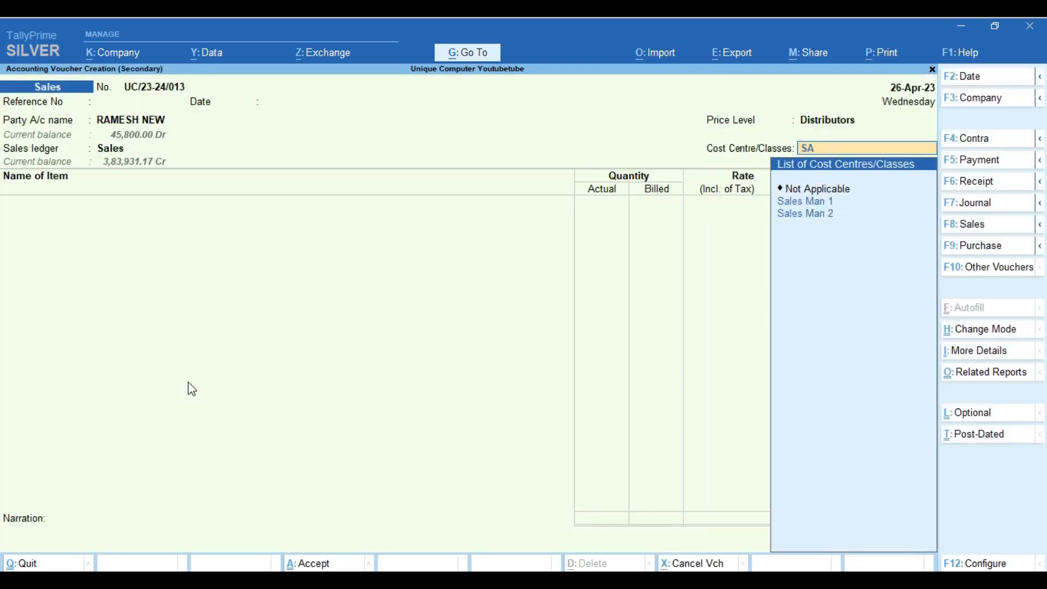
pyautogui.press('Return')
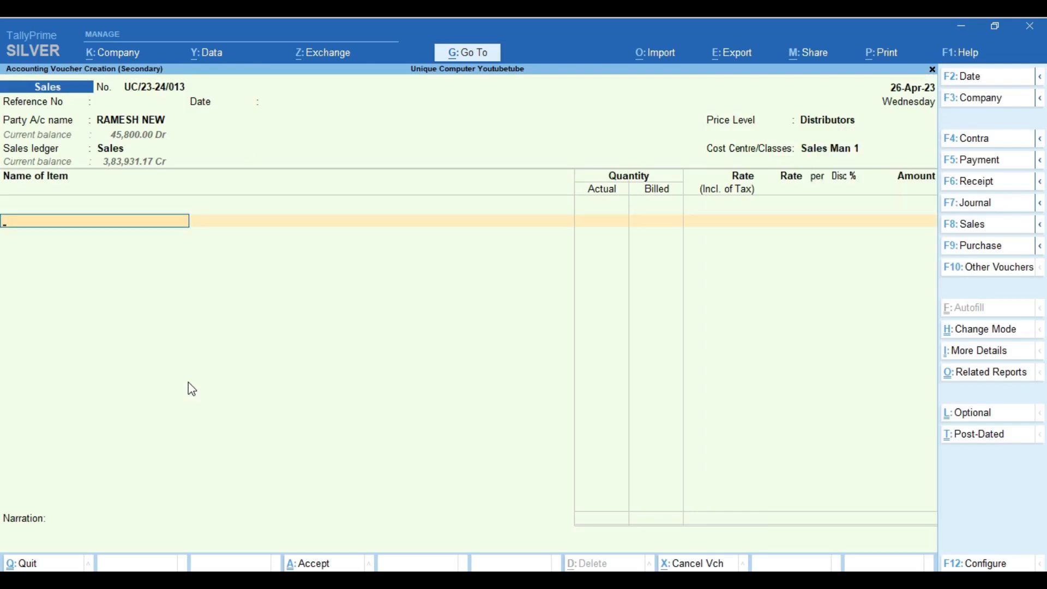
# Step: Enter the item MOTHERBOARD without a description, with a quantity of 1 NOS
pyautogui.write('MOTHER')
pyautogui.press('Return')
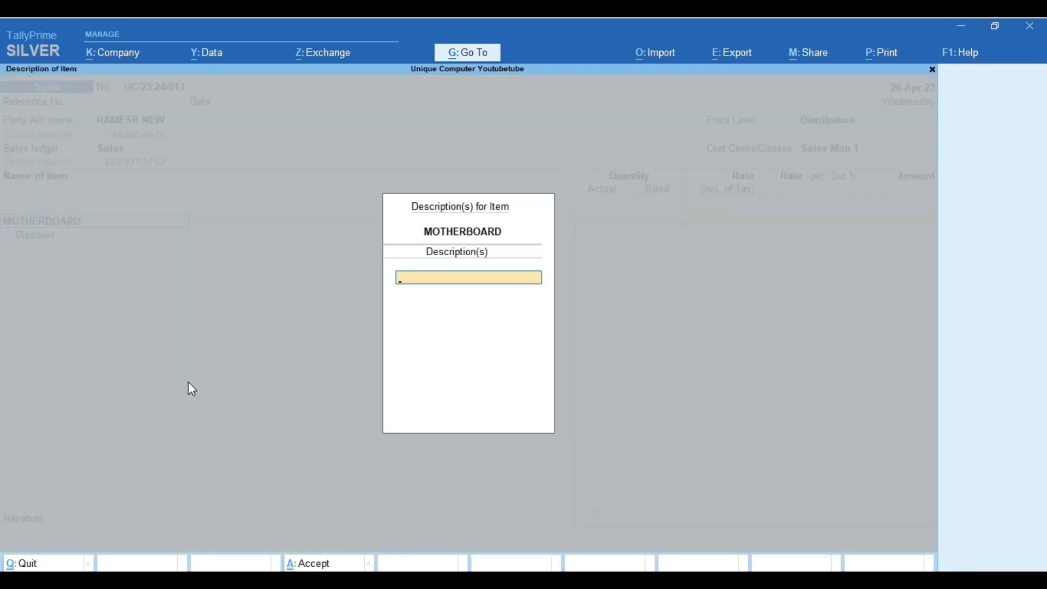
pyautogui.press('Escape')
pyautogui.press('Return')
pyautogui.write('1')
pyautogui.press('Return')
pyautogui.press('Return')
pyautogui.press('Return')
pyautogui.press('Return')
pyautogui.press('Return')
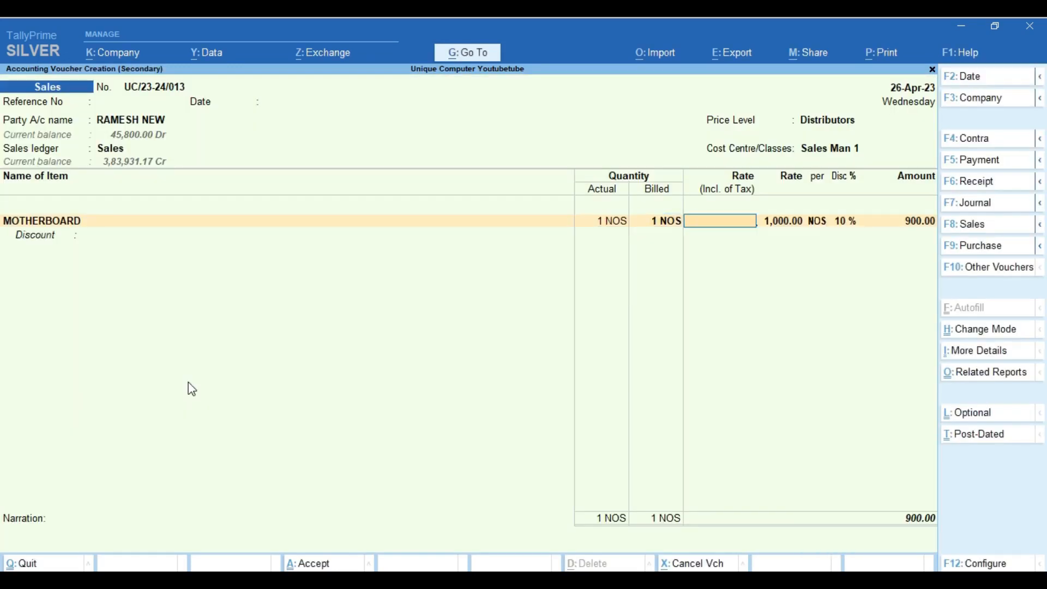
# Step: Open the MOTHERBOARD stock item master for alteration from its voucher line
pyautogui.press('BackSpace')
pyautogui.press('BackSpace')
pyautogui.press('BackSpace')
pyautogui.press('BackSpace')
pyautogui.press('BackSpace')
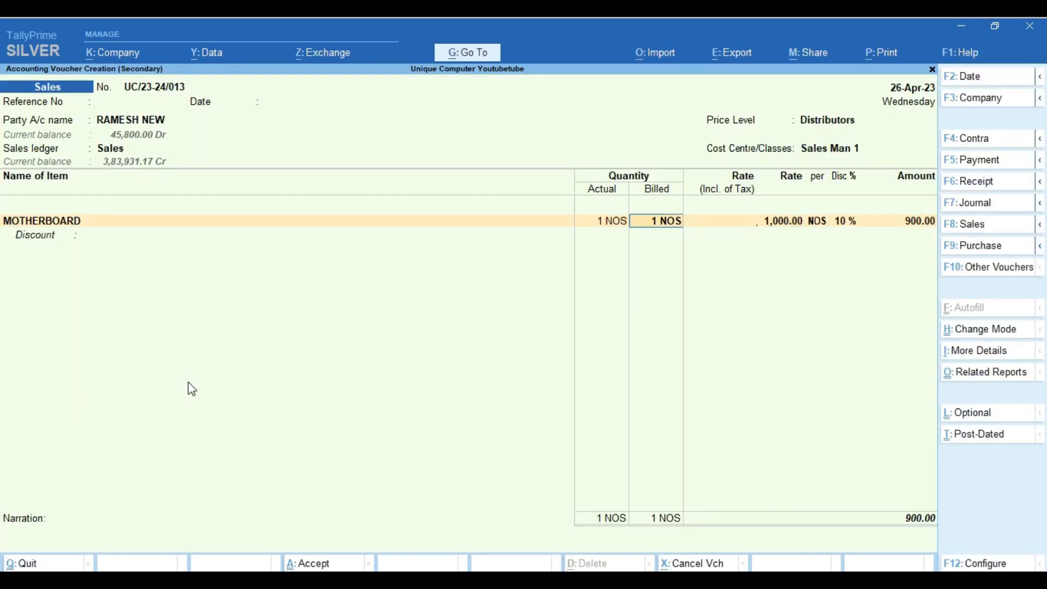
pyautogui.press('ctrl')
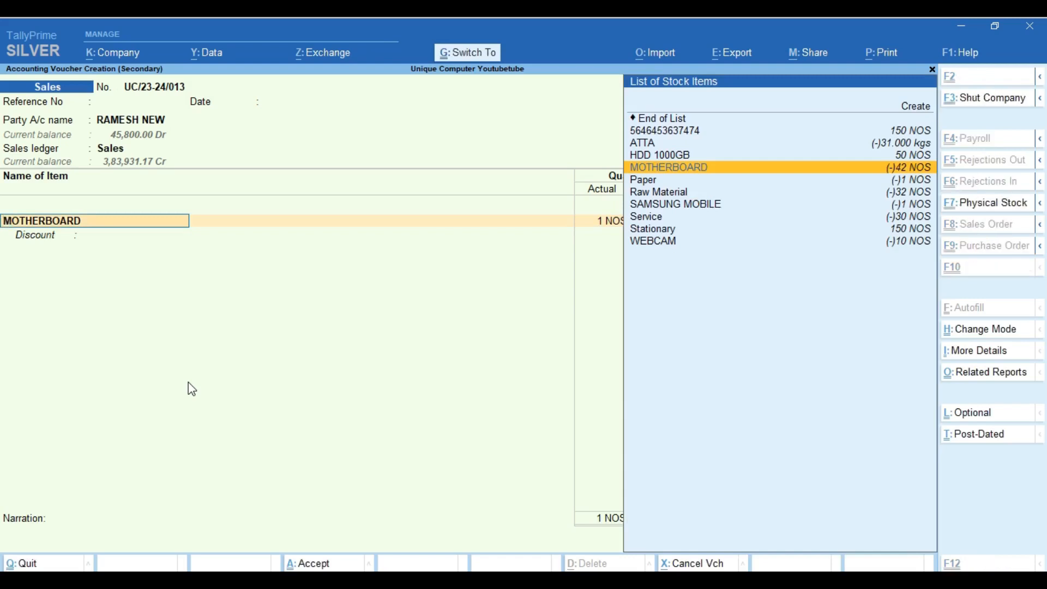
pyautogui.hotkey('ctrl', 'Return')
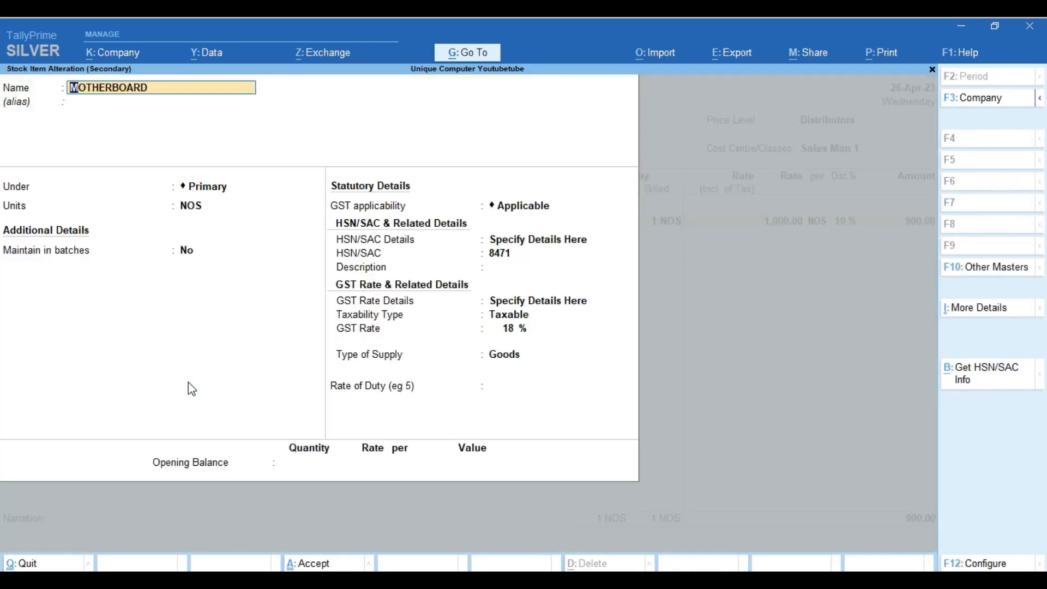
# Step: Set the MOTHERBOARD item's HSN/SAC to 847100, with 1-May-23 as the new effective date
pyautogui.press('Return')
pyautogui.press('Return')
pyautogui.press('Return')
pyautogui.press('Return')
pyautogui.press('Return')
pyautogui.press('Return')
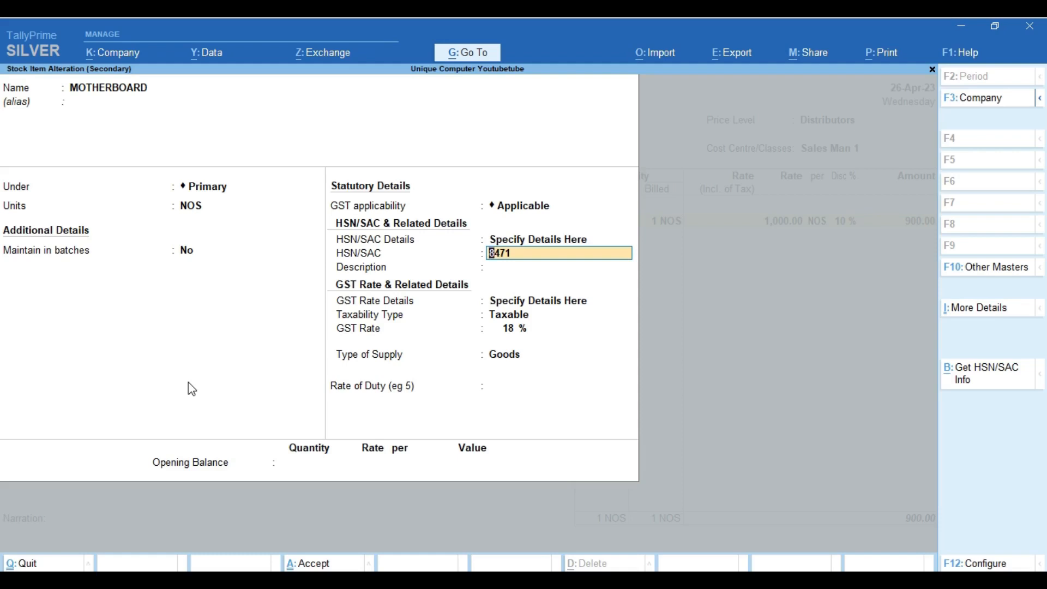
pyautogui.write('847100')
pyautogui.press('Return')
pyautogui.press('Return')
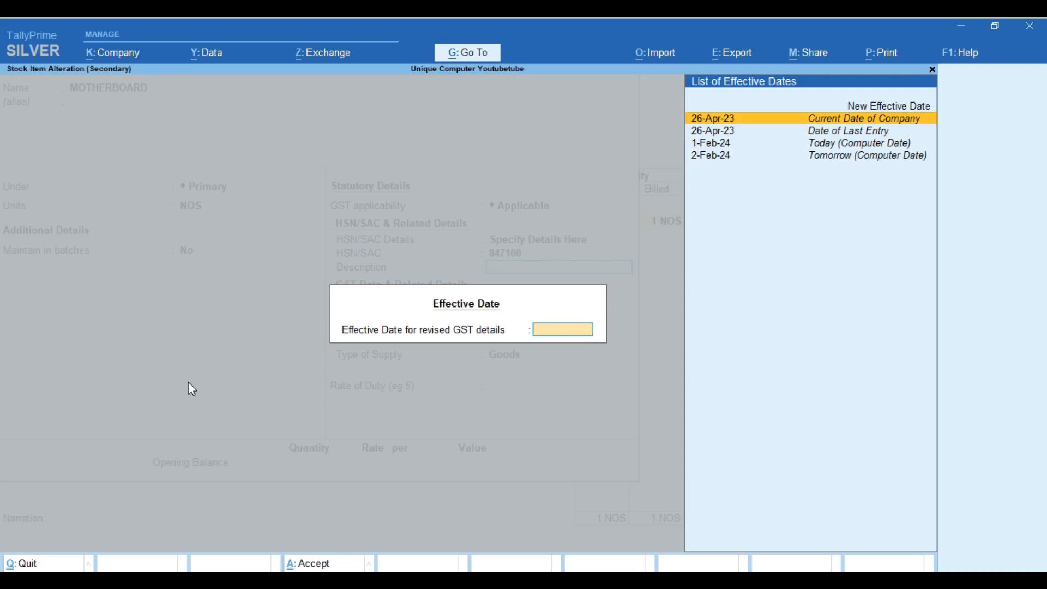
pyautogui.press('Up')
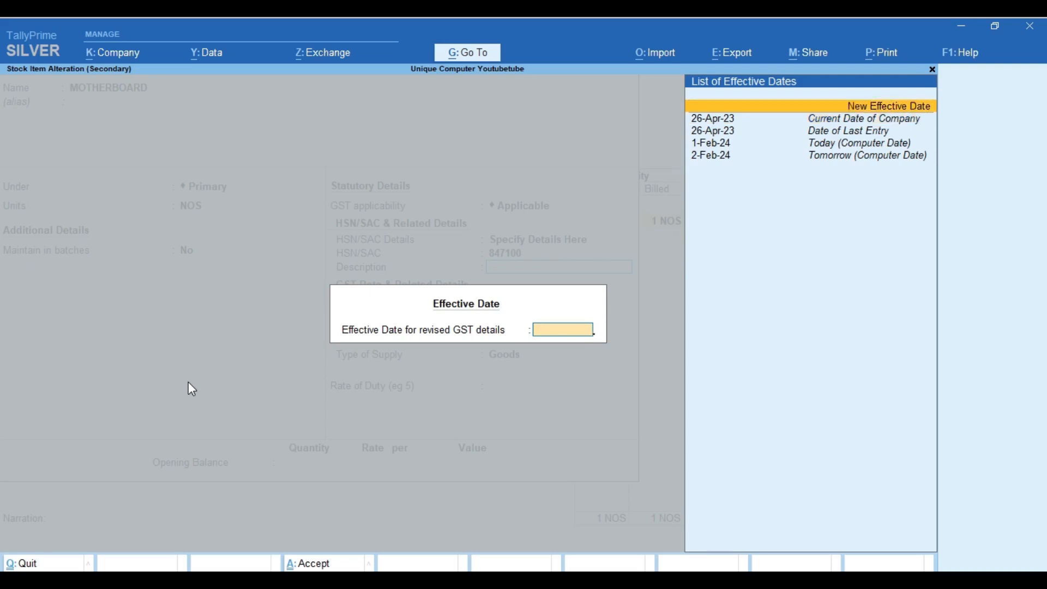
pyautogui.press('Return')
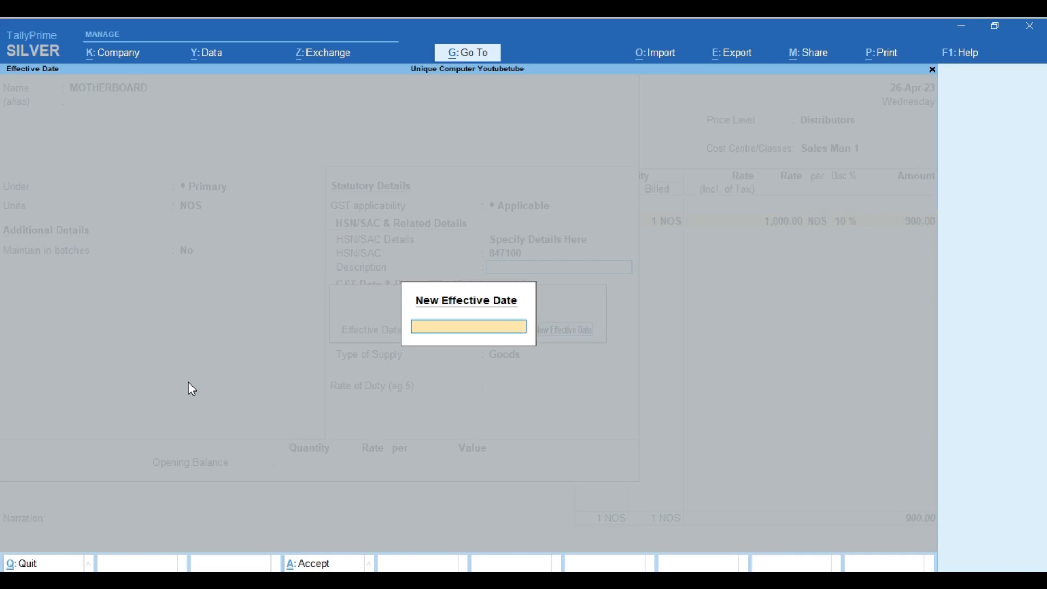
pyautogui.write('1-8')
pyautogui.press('Return')
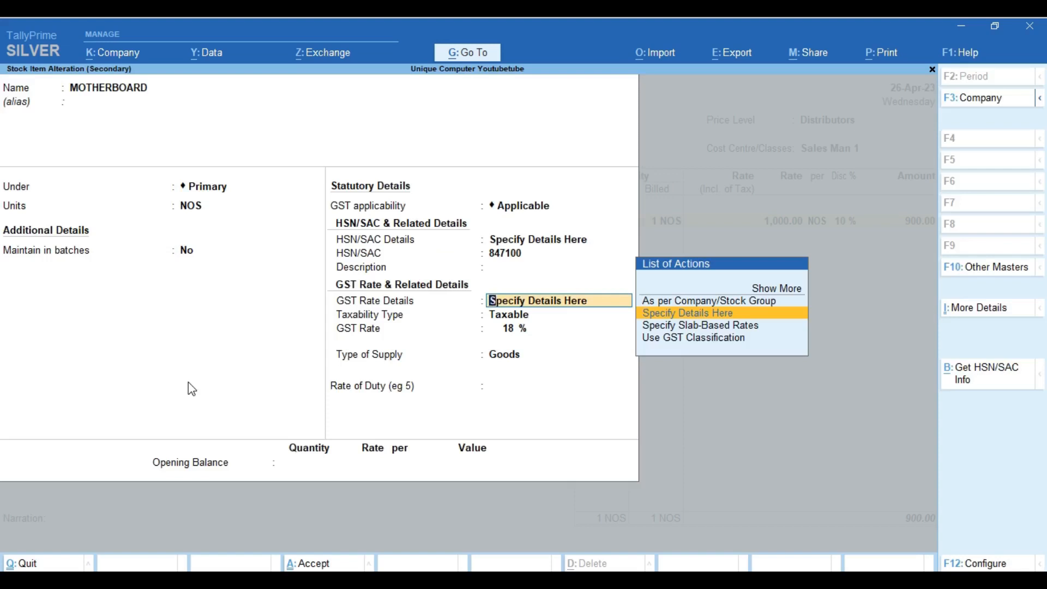
# Step: Set the item's taxable GST rate to 28 %, with 1-May-23 as the new effective date
pyautogui.press('Return')
pyautogui.press('Return')
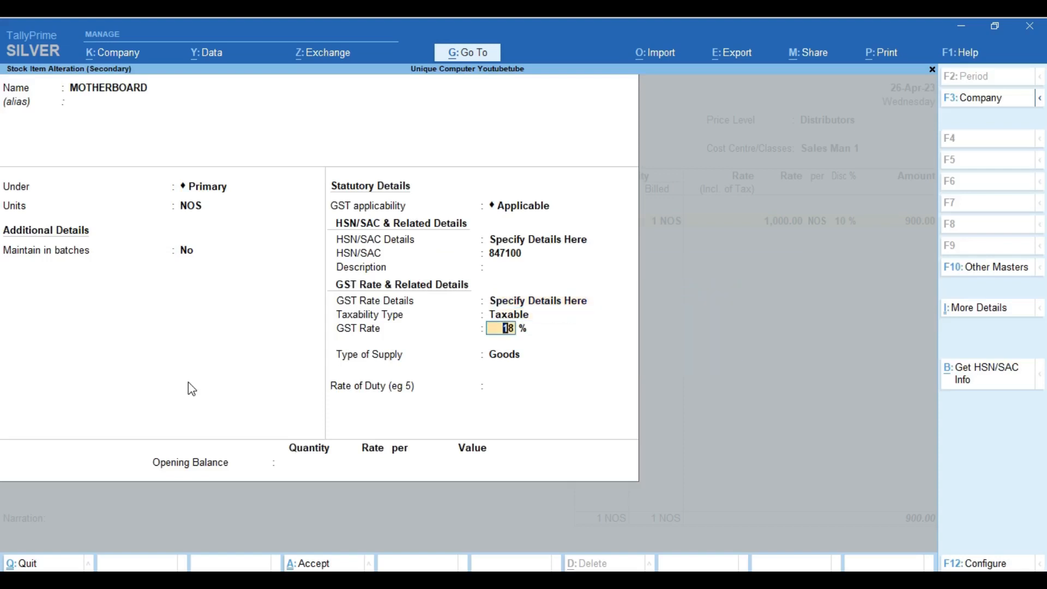
pyautogui.write('28')
pyautogui.press('Return')
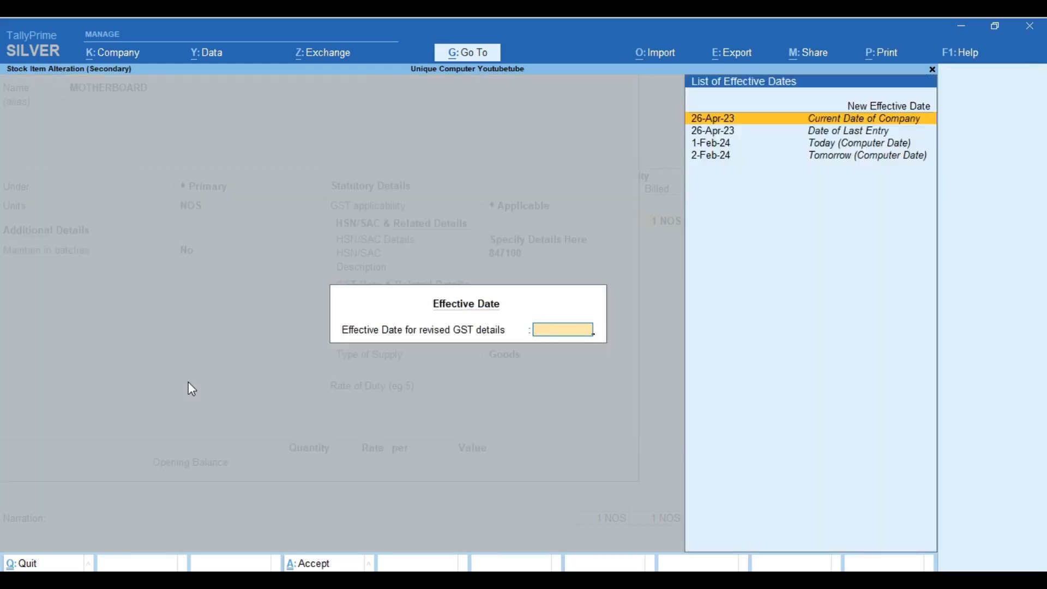
pyautogui.press('Up')
pyautogui.press('Return')
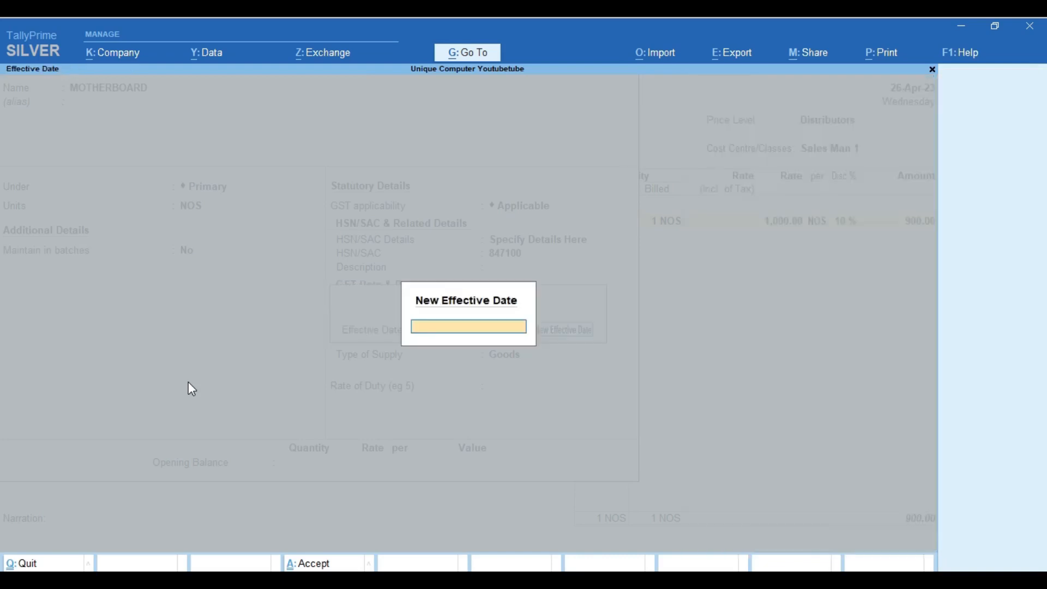
pyautogui.write('1.8')
pyautogui.press('Return')
pyautogui.press('BackSpace')
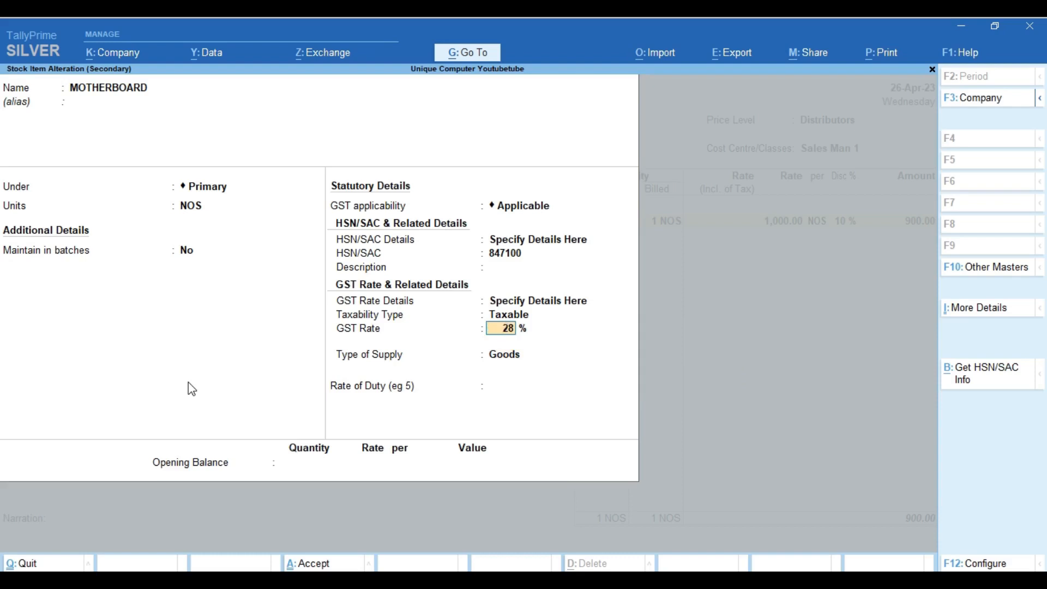
# Step: Keep Goods as the type of supply, leave the opening balance empty, and save the altered stock item
pyautogui.press('Return')
pyautogui.press('Return')
pyautogui.press('Return')
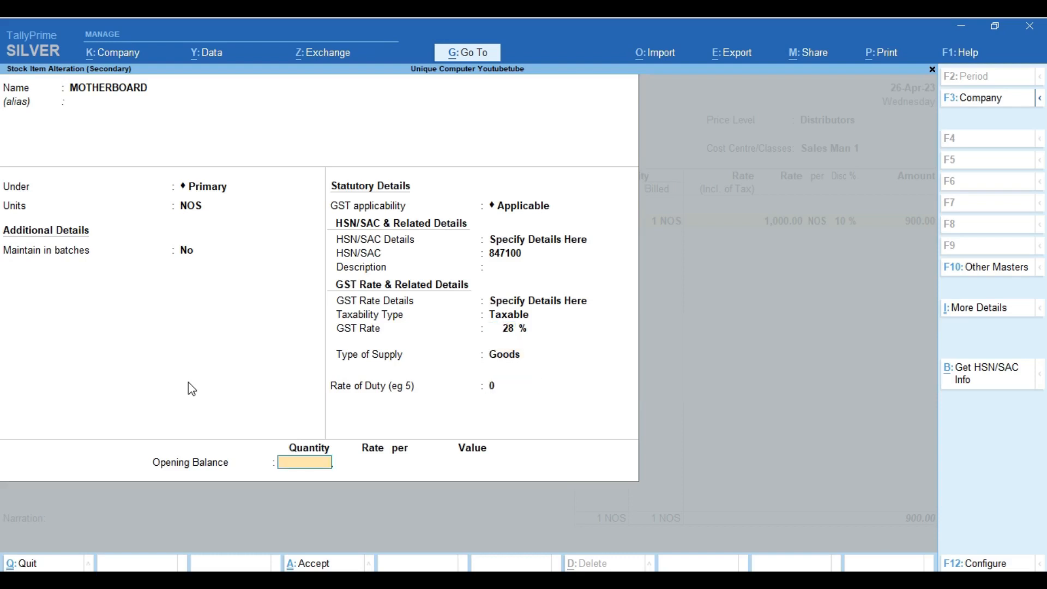
pyautogui.press('Return')
pyautogui.press('Return')
pyautogui.press('Return')
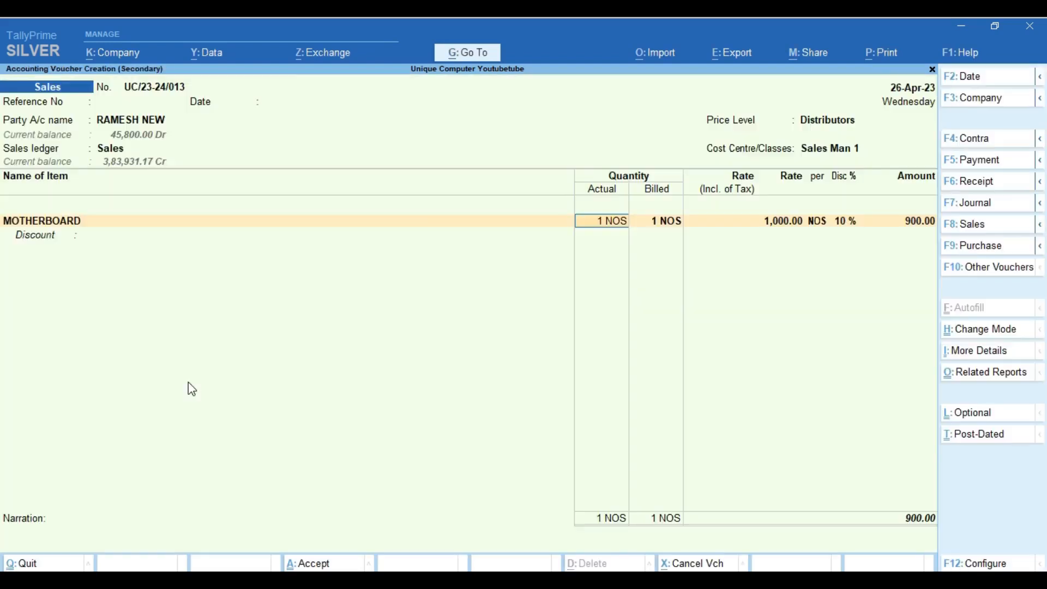
# Step: Set the tax-inclusive rate of the MOTHERBOARD line to 1,000.00
pyautogui.press('Return')
pyautogui.press('Return')
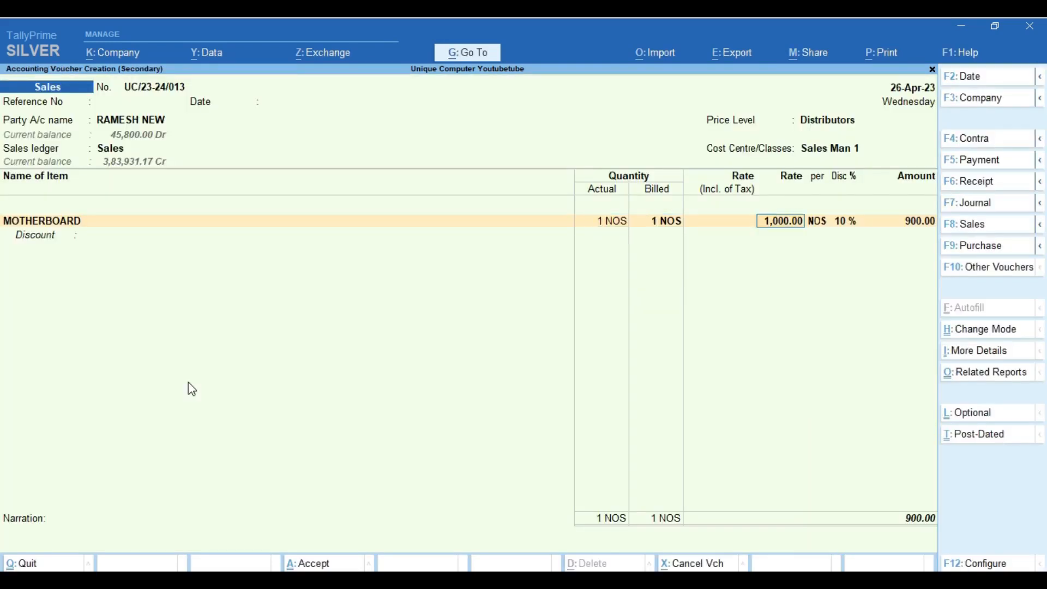
pyautogui.press('BackSpace')
pyautogui.write('1000')
pyautogui.press('Return')
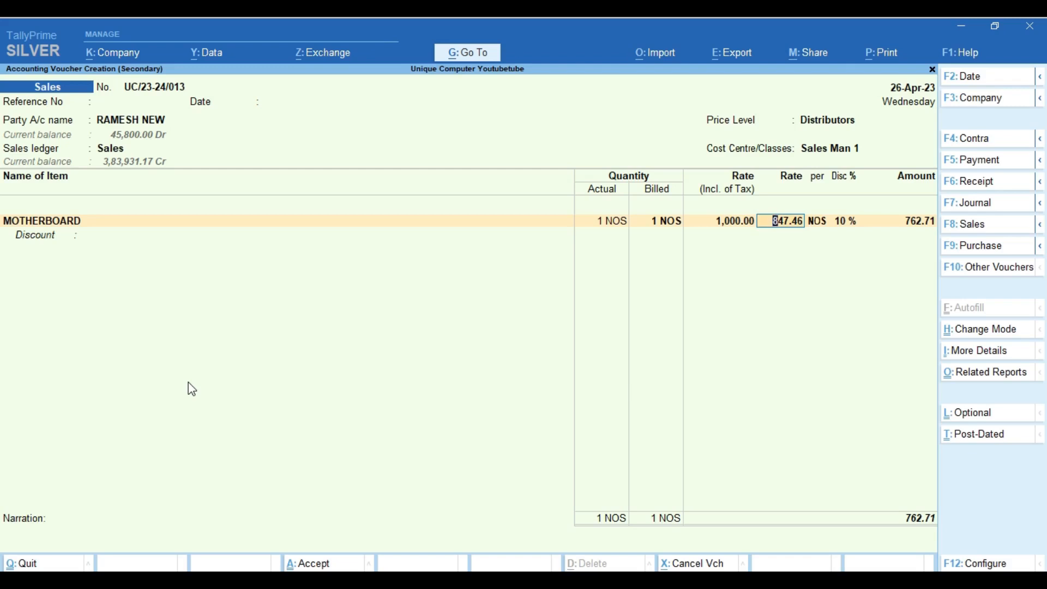
# Step: Change the sales voucher's date to 1-May-23
pyautogui.press('F2')
pyautogui.write('1-5')
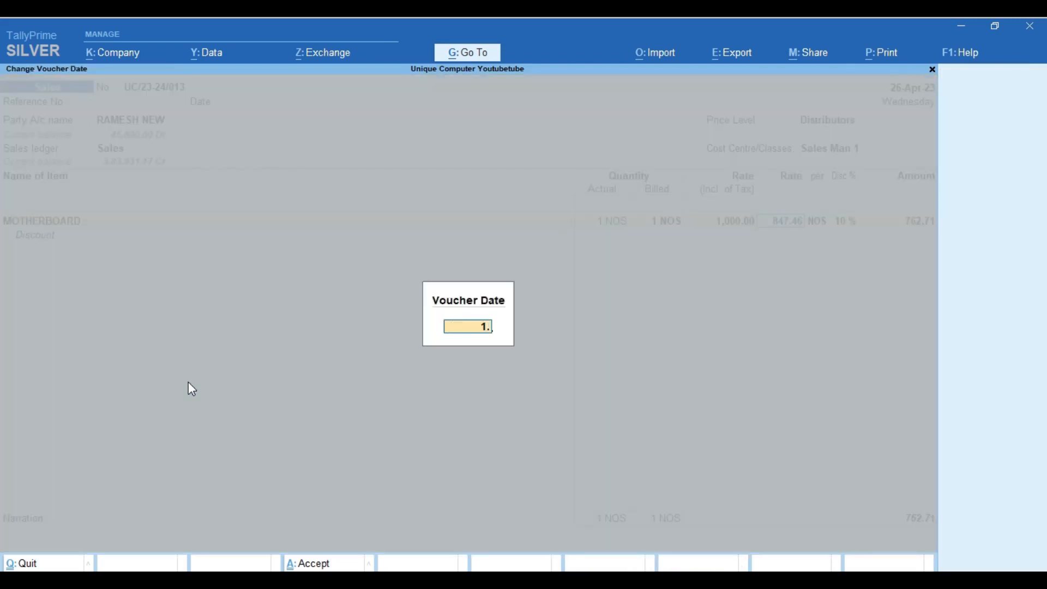
pyautogui.press('Return')
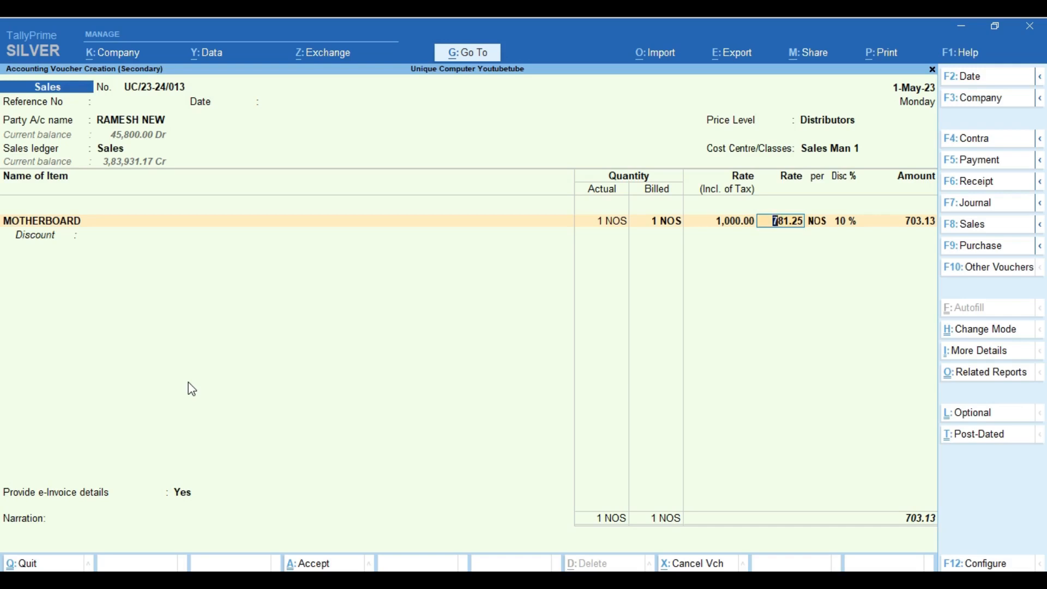
# Step: Reopen the MOTHERBOARD stock item master from the voucher and show the full list of its additional details
pyautogui.press('BackSpace')
pyautogui.press('BackSpace')
pyautogui.press('BackSpace')
pyautogui.press('BackSpace')
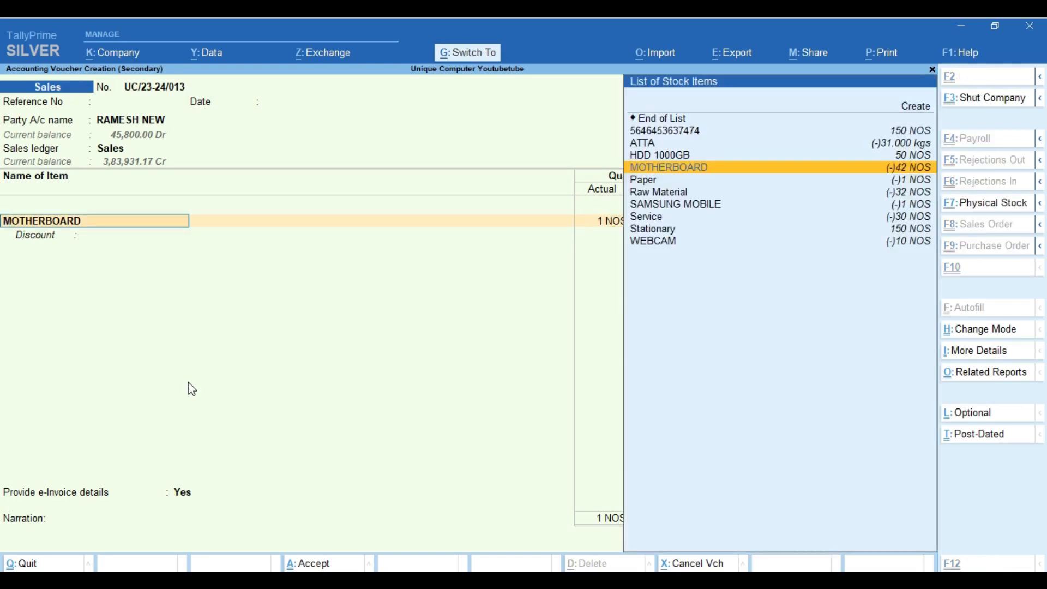
pyautogui.hotkey('ctrl', 'Return')
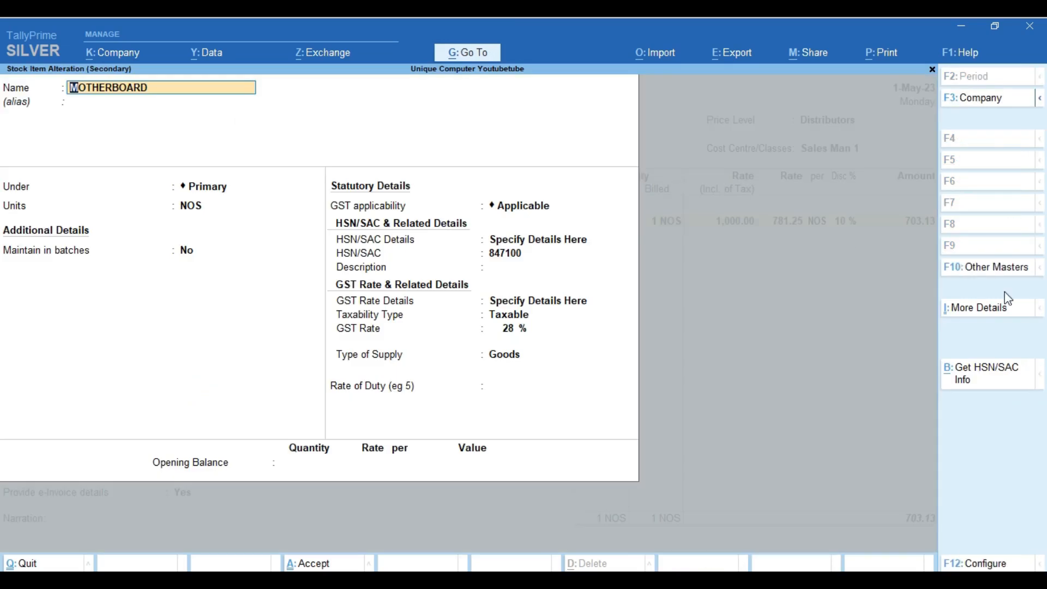
pyautogui.click(982, 312)
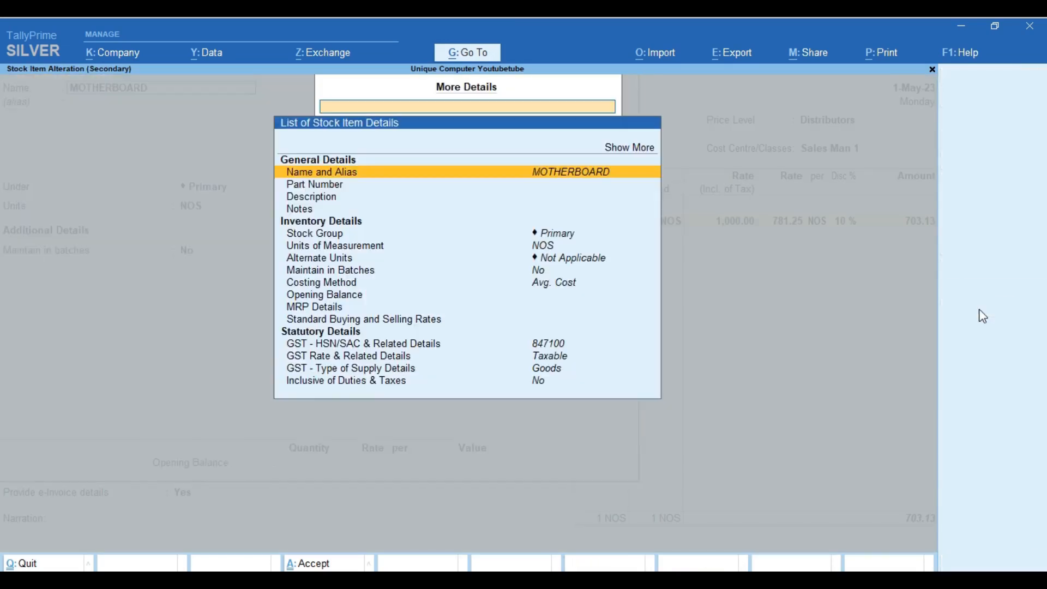
pyautogui.click(639, 148)
pyautogui.press('Return')
# Step: Review the item's GST - HSN/SAC & Related Details history and quit it without changes
pyautogui.press('Down')
pyautogui.press('Down')
pyautogui.press('Down')
pyautogui.press('Down')
pyautogui.press('Down')
pyautogui.press('Down')
pyautogui.press('Down')
pyautogui.press('Down')
pyautogui.press('Down')
pyautogui.press('Down')
pyautogui.press('Down')
pyautogui.press('Down')
pyautogui.press('Down')
pyautogui.press('Down')
pyautogui.press('Down')
pyautogui.press('Down')
pyautogui.press('Down')
pyautogui.press('Down')
pyautogui.press('Down')
pyautogui.press('Down')
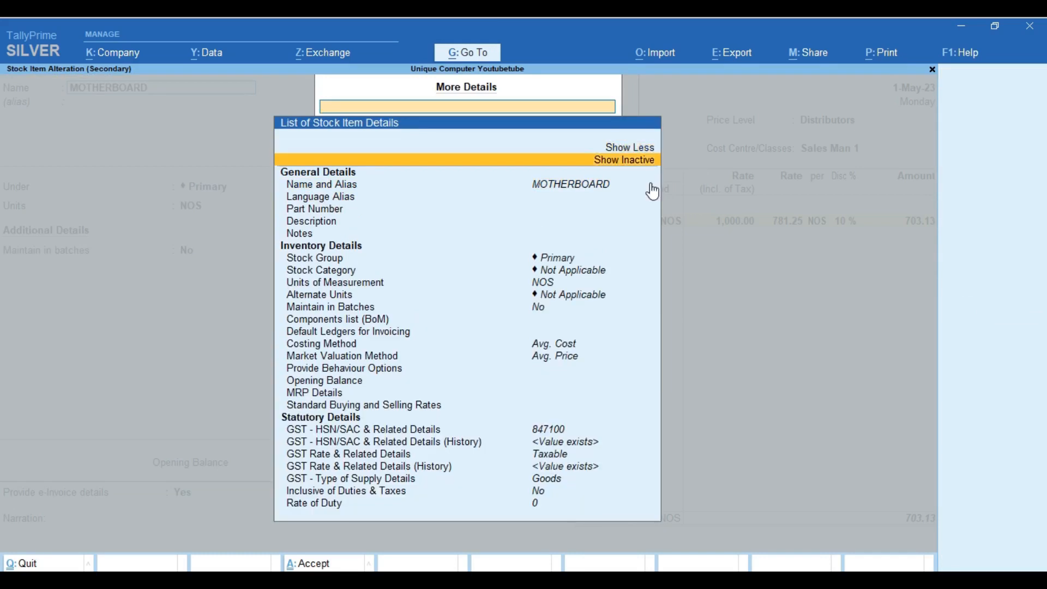
pyautogui.press('Up')
pyautogui.press('Return')
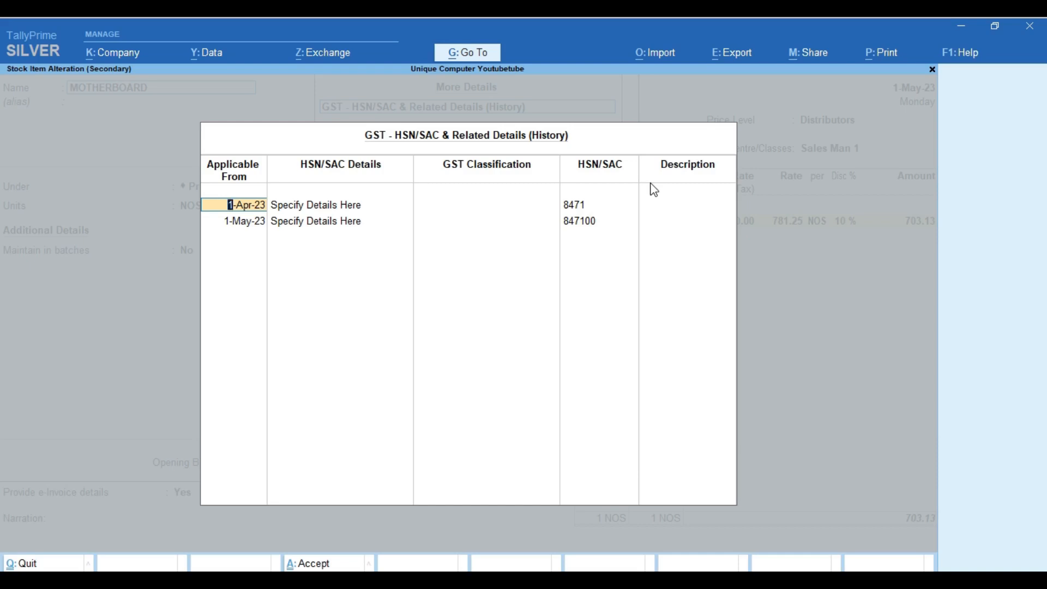
pyautogui.press('Escape')
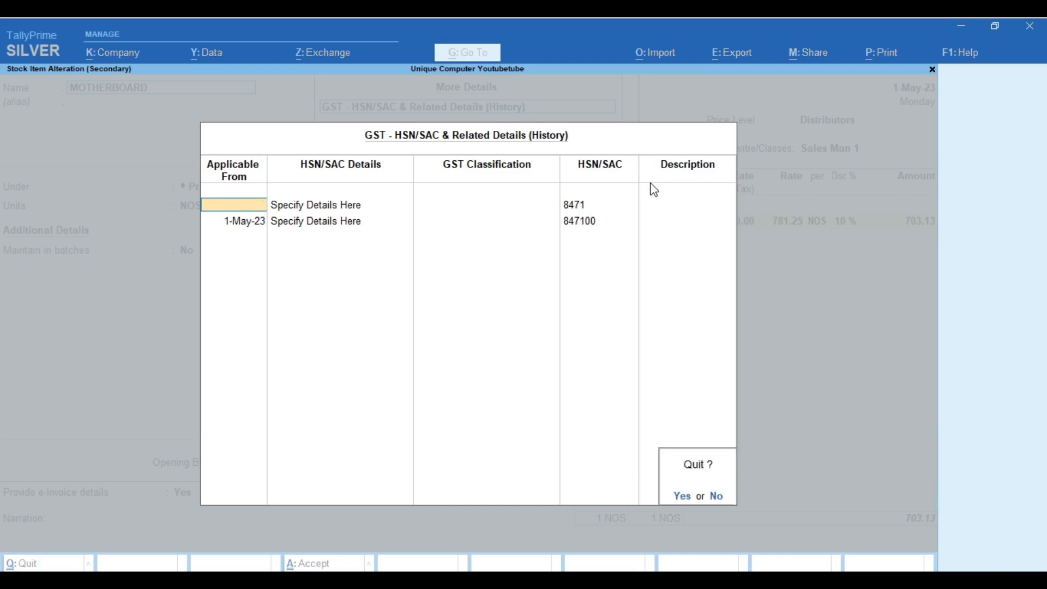
pyautogui.press('y')
# Step: Review the item's GST Rate & Related Details history and return to the stock item master
pyautogui.press('Down')
pyautogui.press('Down')
pyautogui.press('Return')
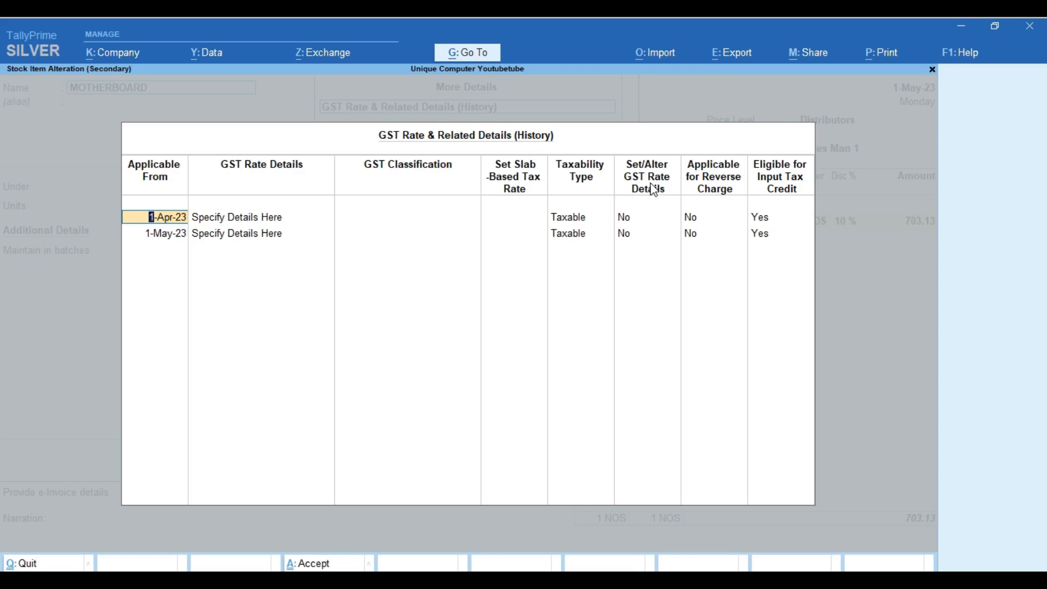
pyautogui.hotkey('ctrl', 'a')
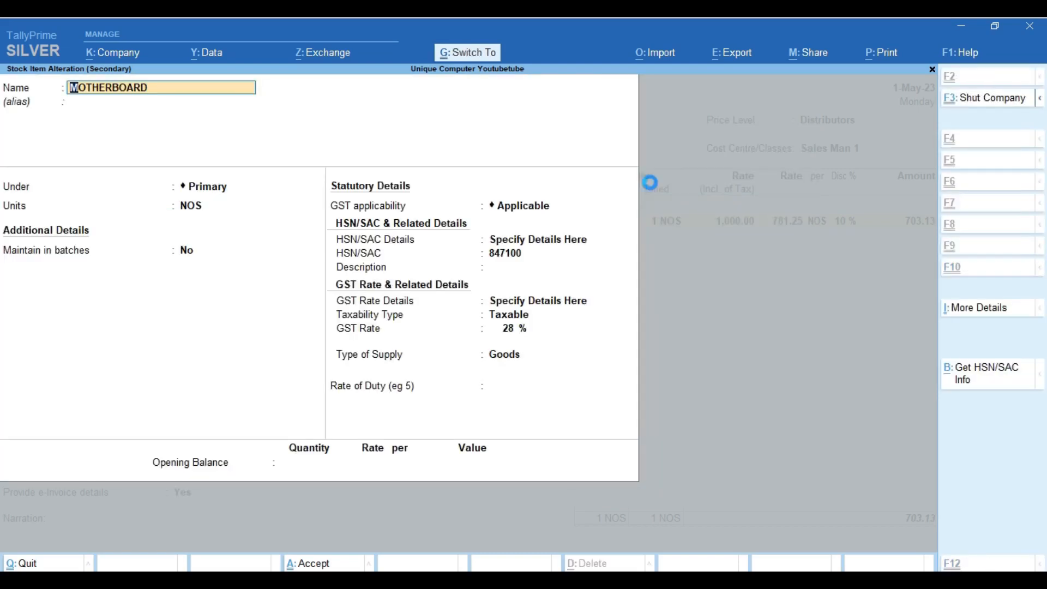
# Step: Accept the MOTHERBOARD stock item master and carry its line through the voucher unchanged to the ledger entry row
pyautogui.hotkey('ctrl', 'a')
pyautogui.press('Return')
pyautogui.press('Return')
pyautogui.press('Return')
pyautogui.press('Return')
pyautogui.press('Return')
pyautogui.press('Return')
pyautogui.press('Return')
pyautogui.press('Return')
pyautogui.press('Return')
pyautogui.press('Return')
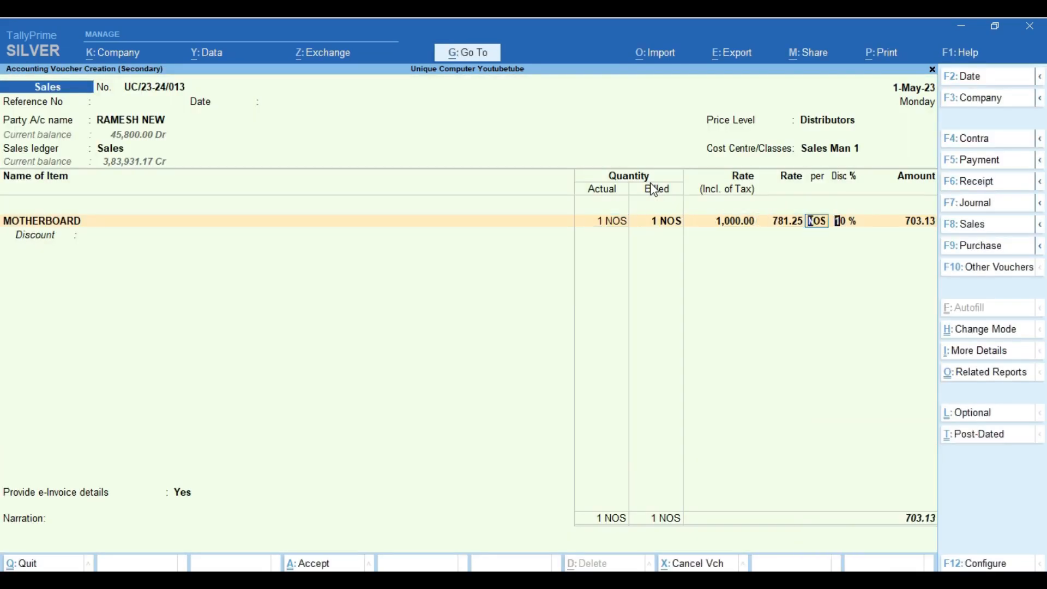
pyautogui.press('Return')
pyautogui.press('Return')
pyautogui.press('BackSpace')
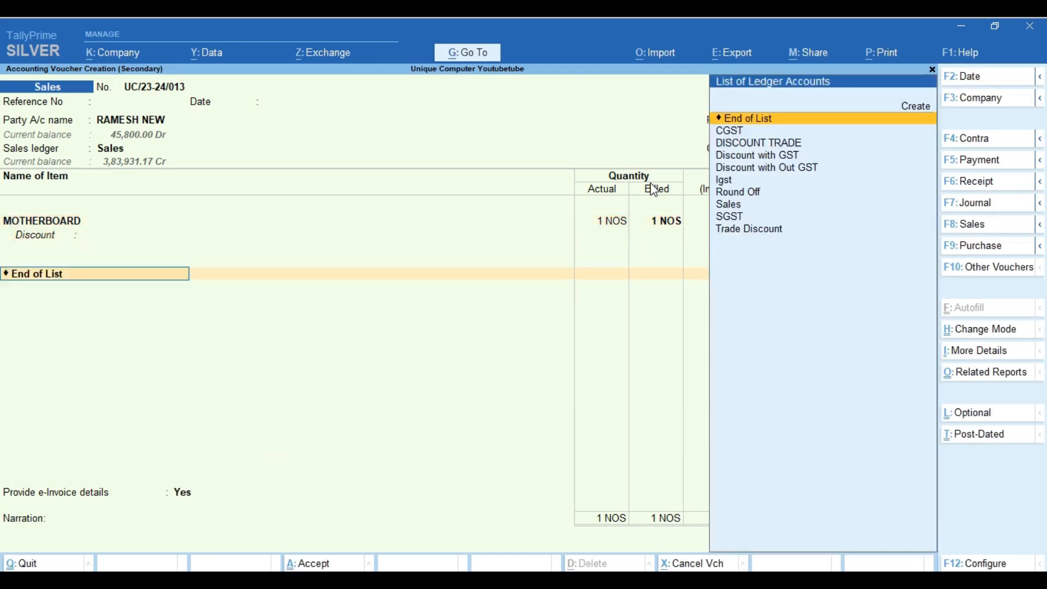
# Step: Add the CGST, SGST and Igst tax ledgers below the MOTHERBOARD line
pyautogui.write('CG')
pyautogui.press('Return')
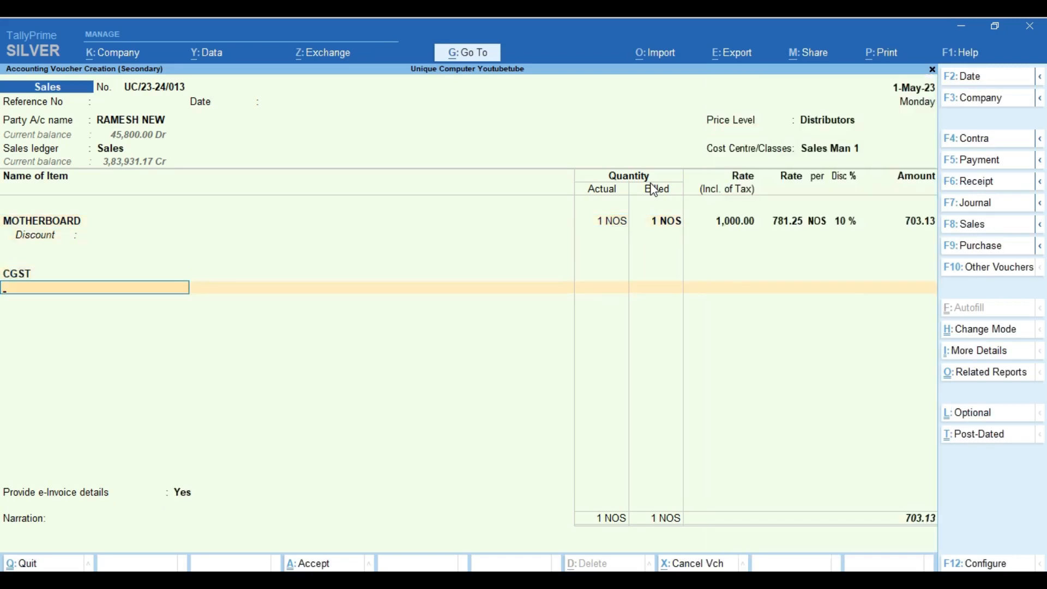
pyautogui.write('SG')
pyautogui.press('Return')
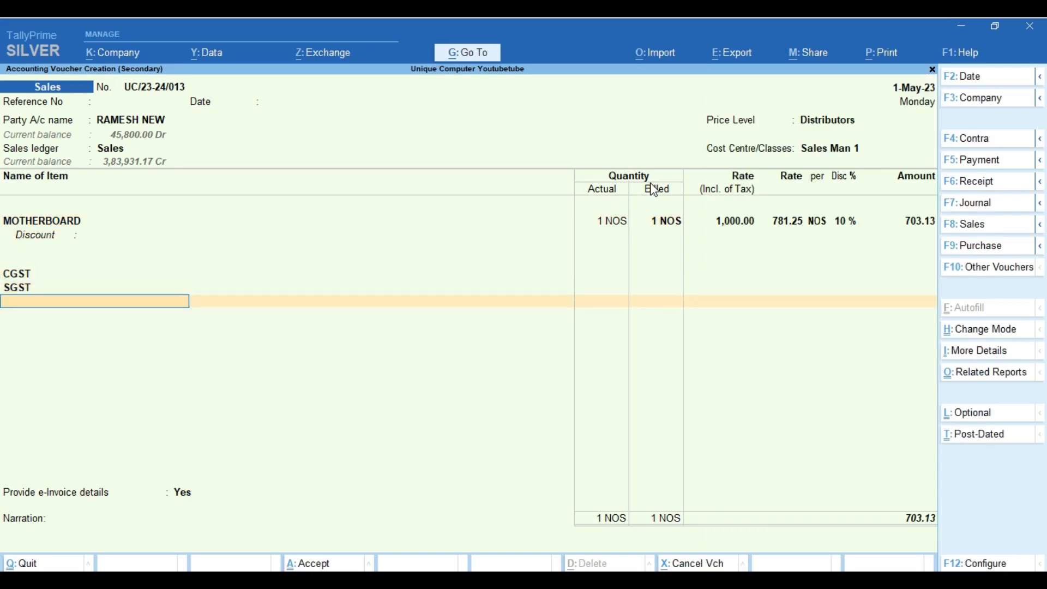
pyautogui.write('IG')
pyautogui.press('Return')
pyautogui.press('Return')
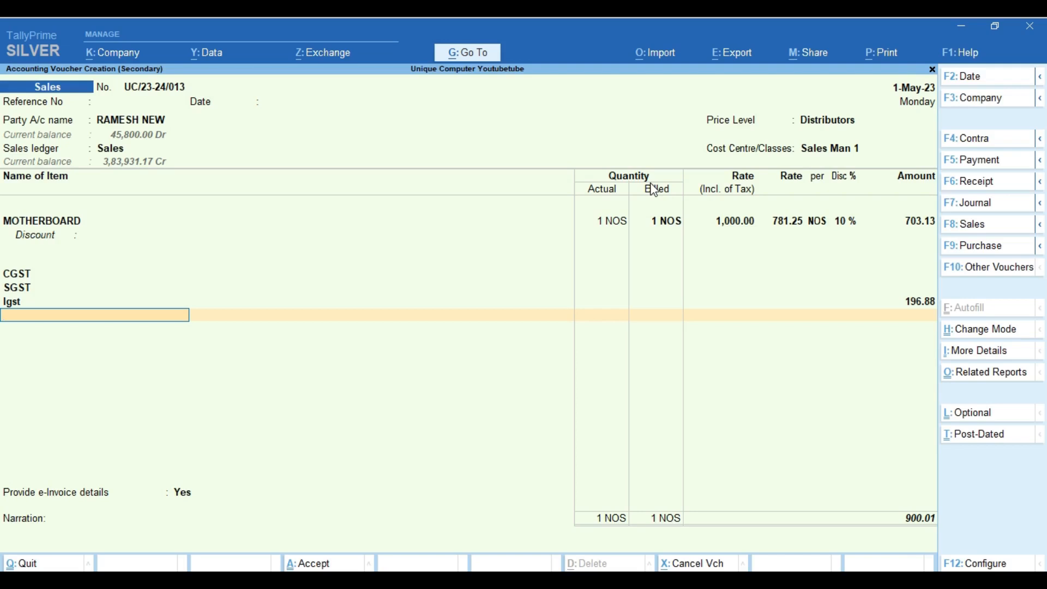
# Step: Open the party's ledger master from the voucher to check its state, and quit it without changes
pyautogui.click(128, 121)
pyautogui.hotkey('ctrl', 'Return')
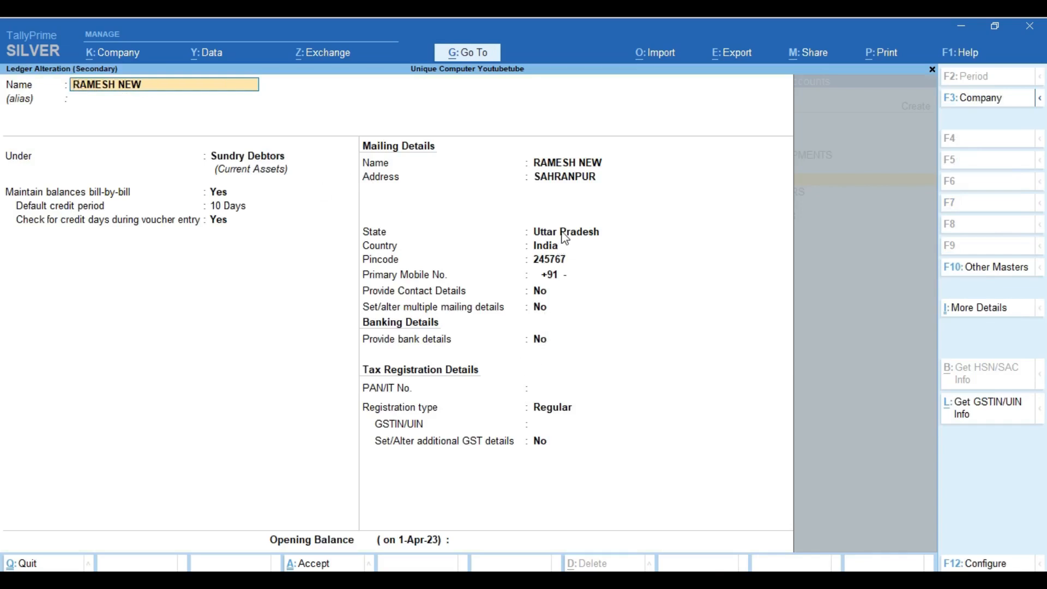
pyautogui.press('BackSpace')
pyautogui.press('Escape')
pyautogui.press('y')
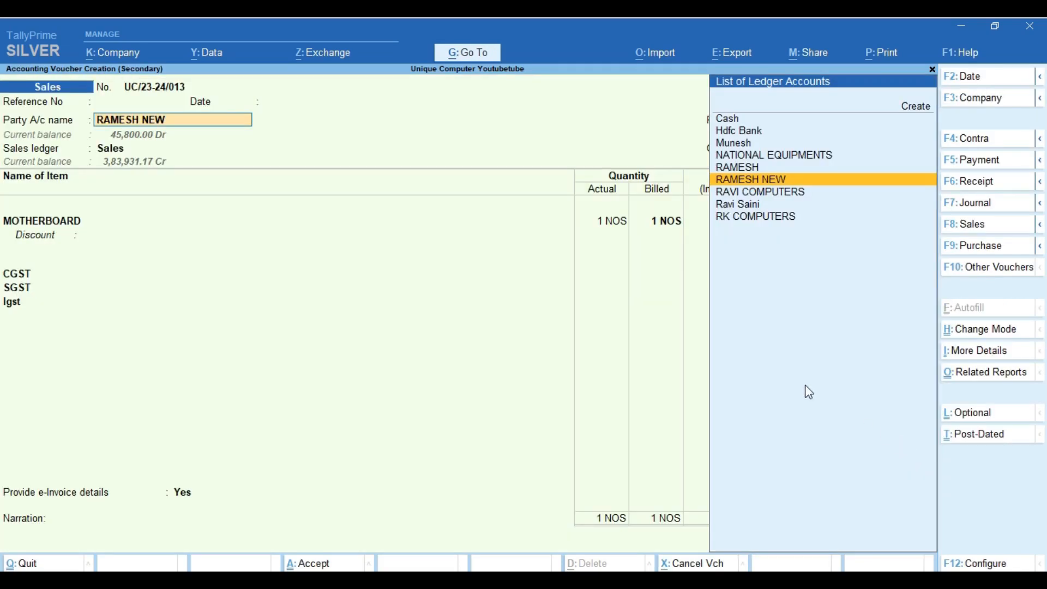
# Step: Reconfirm the party details with Uttar Pradesh as place of supply and continue to the stock item line
pyautogui.press('Return')
pyautogui.press('Return')
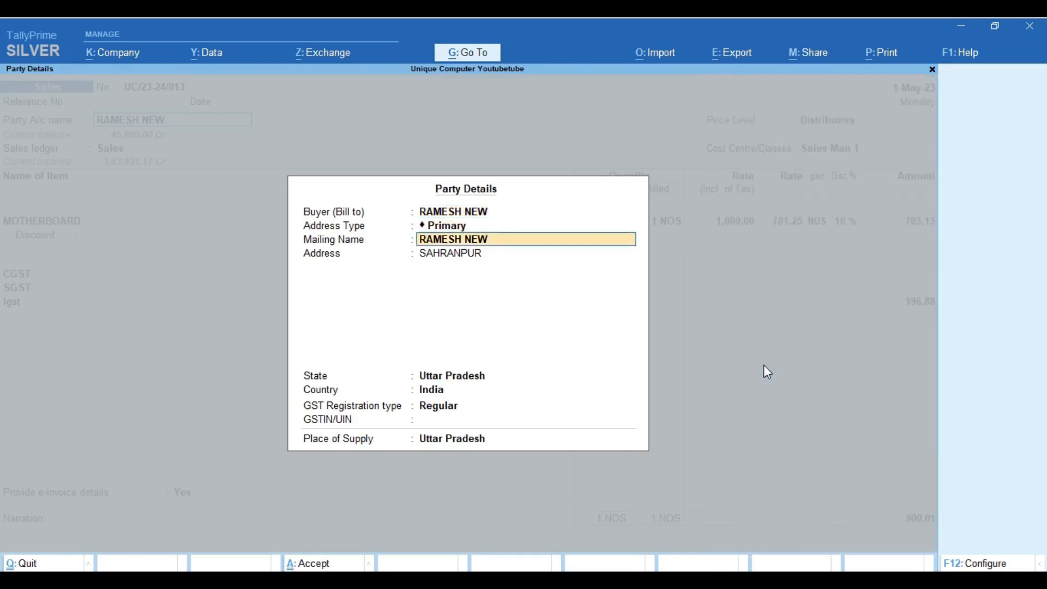
pyautogui.press('Return')
pyautogui.press('Return')
pyautogui.press('Return')
pyautogui.press('Return')
pyautogui.press('Return')
pyautogui.press('Return')
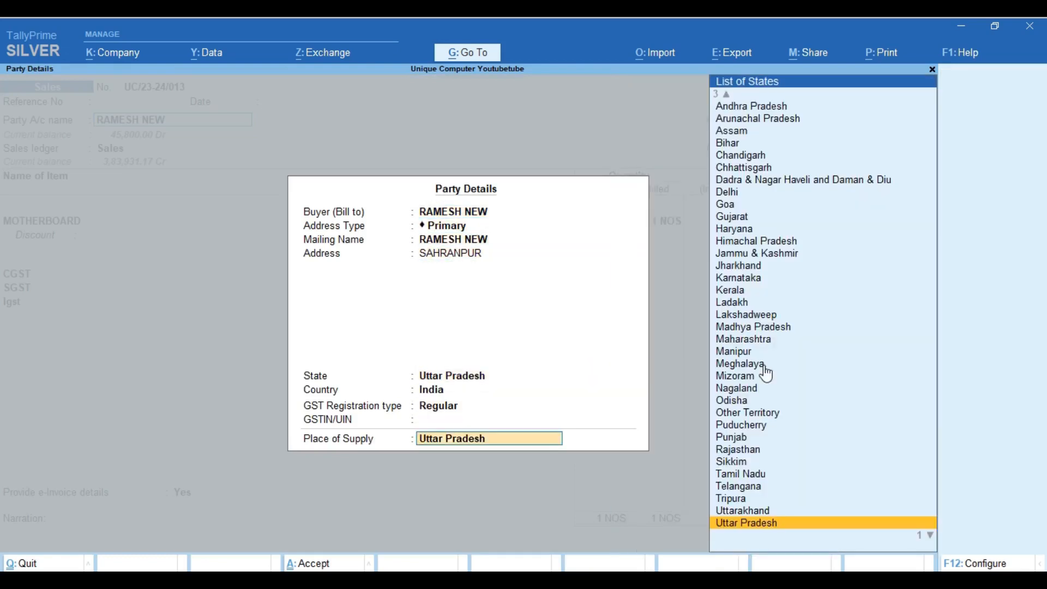
pyautogui.press('Return')
pyautogui.press('Return')
pyautogui.press('Return')
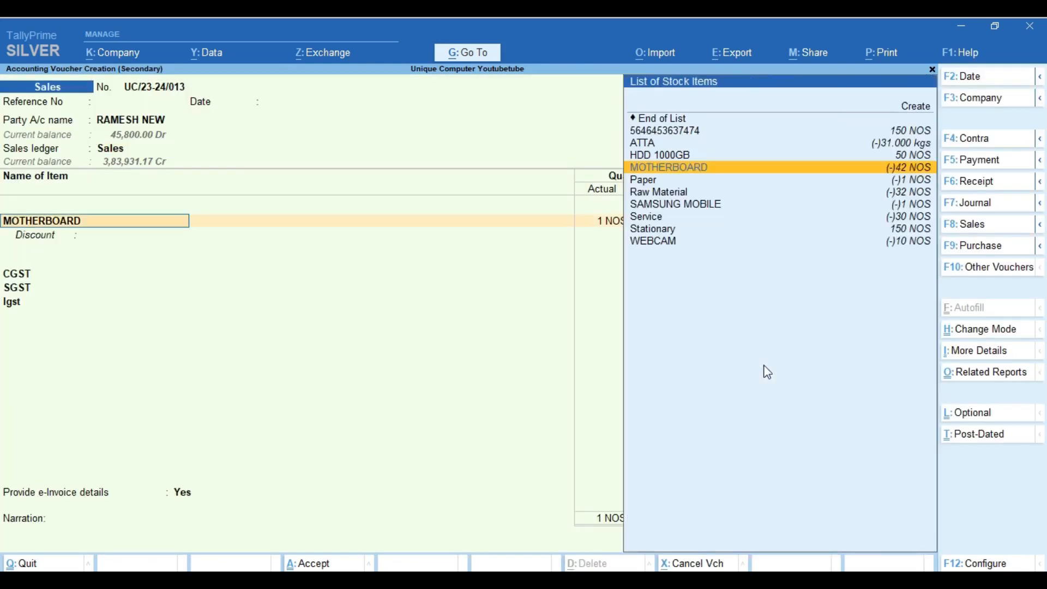
# Step: Carry the MOTHERBOARD line and tax ledgers through unchanged and save the sales voucher
pyautogui.press('Return')
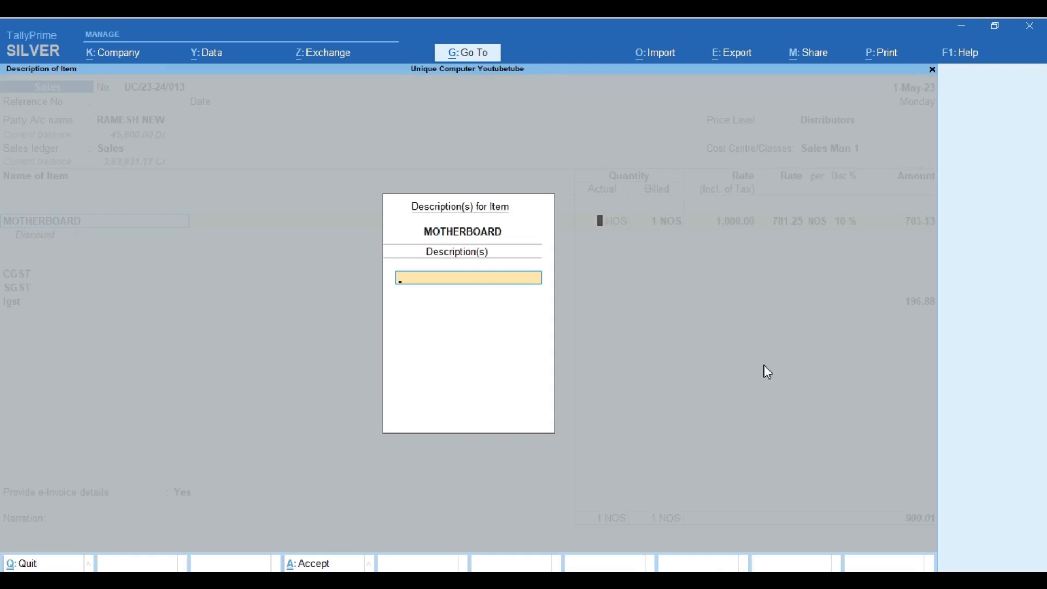
pyautogui.press('Return')
pyautogui.press('Return')
pyautogui.press('Return')
pyautogui.press('Return')
pyautogui.press('Return')
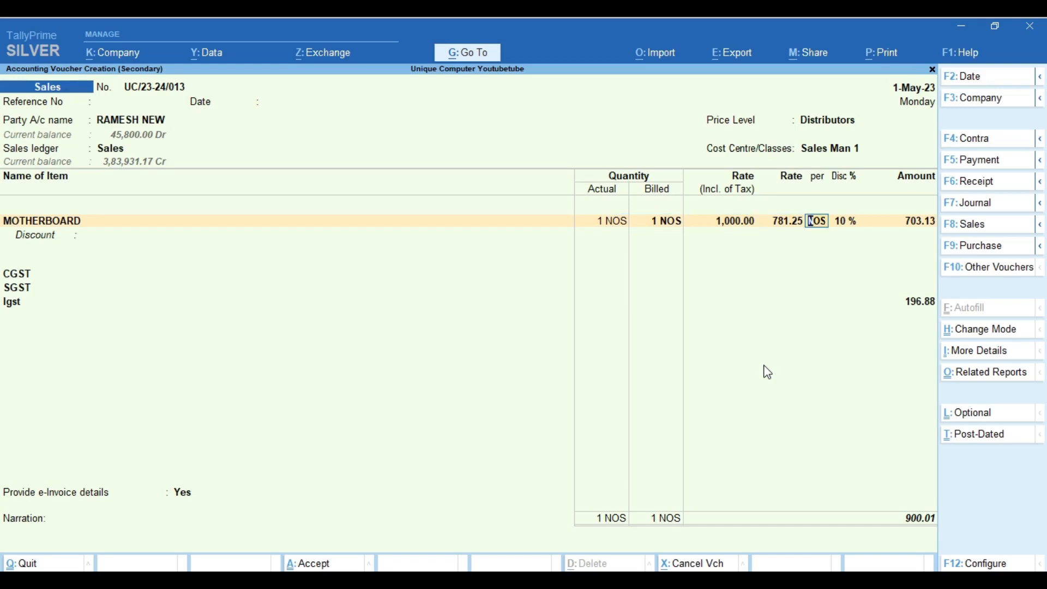
pyautogui.press('Return')
pyautogui.press('Return')
pyautogui.press('Return')
pyautogui.press('Return')
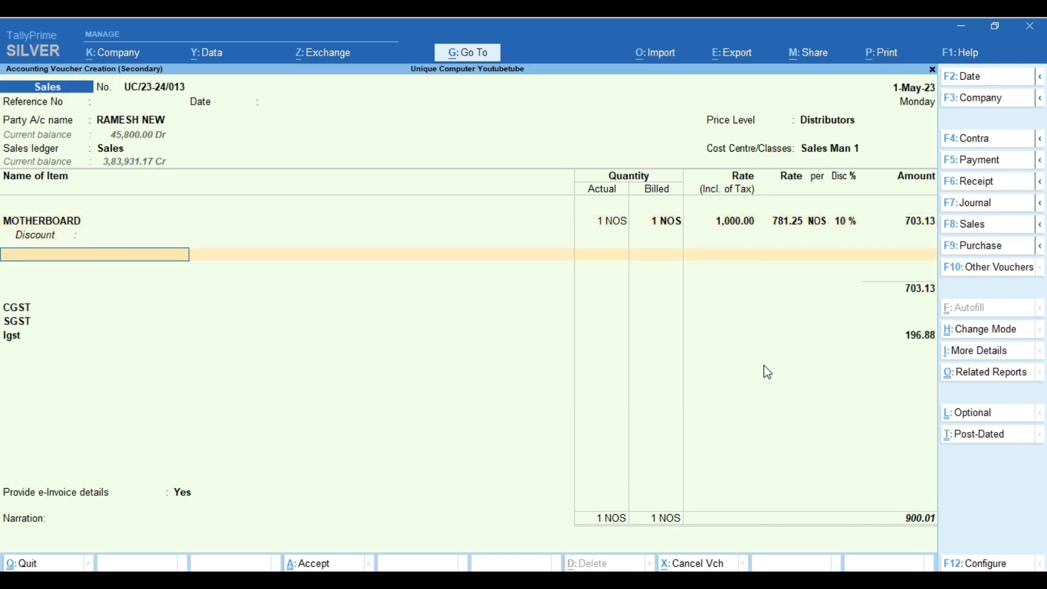
pyautogui.press('Return')
pyautogui.press('Return')
pyautogui.press('Return')
pyautogui.press('Return')
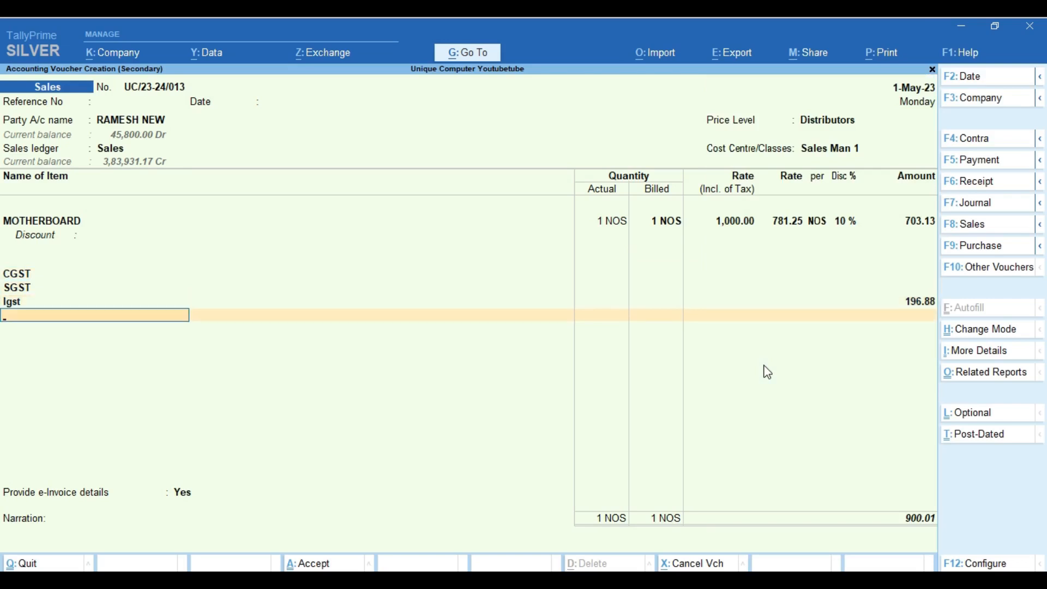
pyautogui.hotkey('ctrl', 'a')
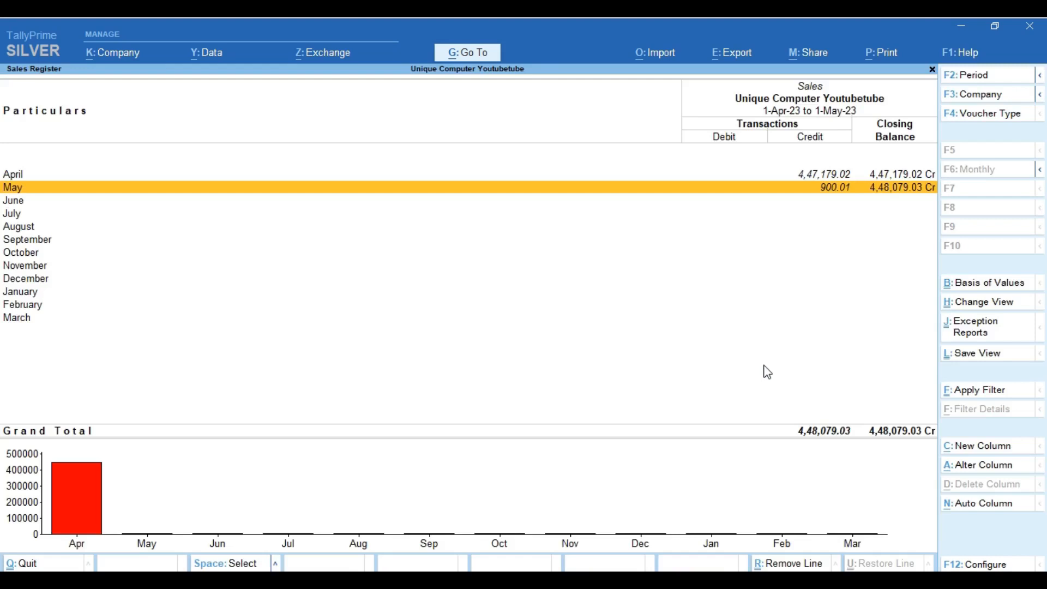
# Step: Close the Sales Register and return to the Gateway of Tally
pyautogui.press('Escape')
pyautogui.press('Escape')
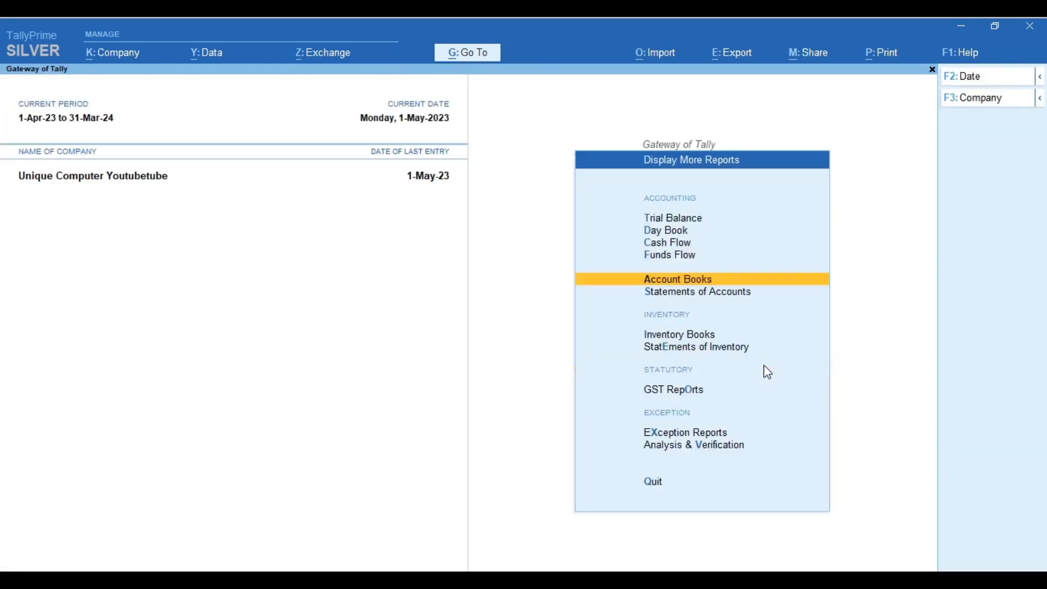
pyautogui.press('Escape')
pyautogui.press('Escape')
pyautogui.press('Escape')
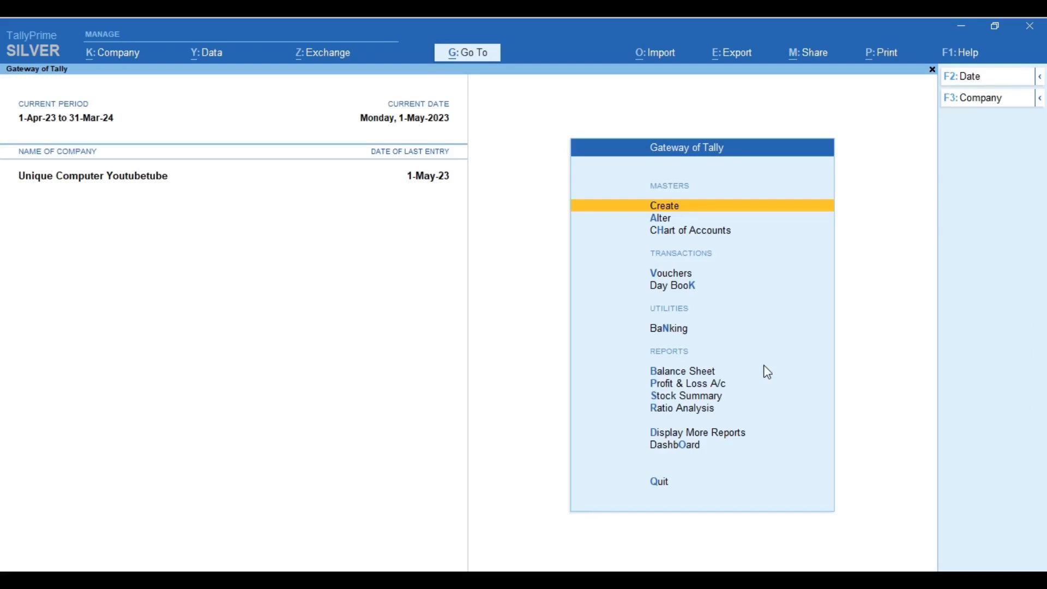
# Step: Bring up the list of GST Reports
pyautogui.press('Down')
pyautogui.press('Down')
pyautogui.press('Down')
pyautogui.press('Down')
pyautogui.press('Down')
pyautogui.press('Down')
pyautogui.press('Down')
pyautogui.press('Down')
pyautogui.press('Down')
pyautogui.press('Down')
pyautogui.press('Down')
pyautogui.press('Down')
pyautogui.press('Down')
pyautogui.press('Down')
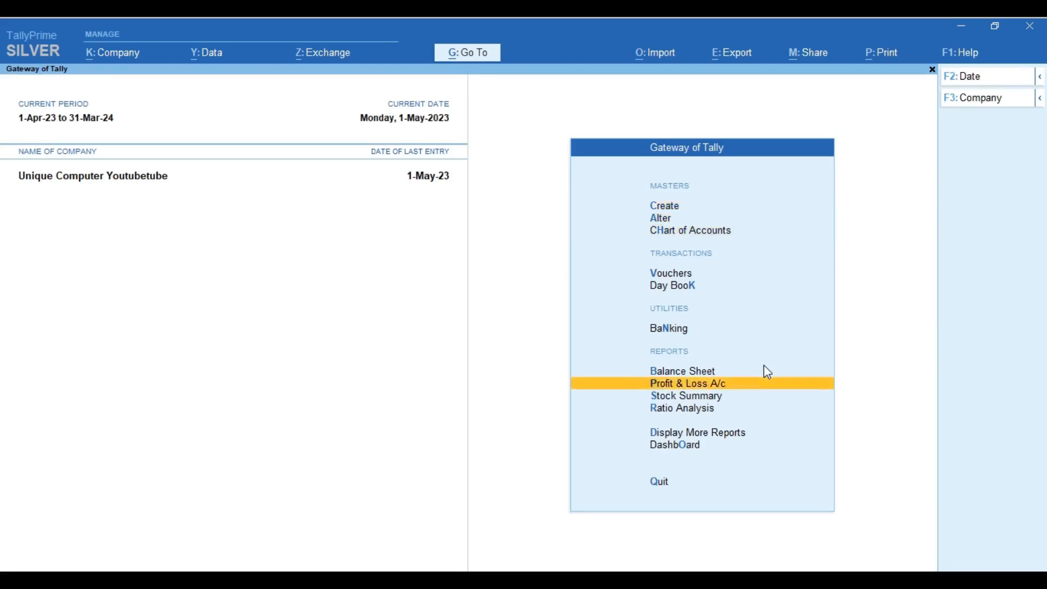
pyautogui.press('Up')
pyautogui.press('Up')
pyautogui.press('Up')
pyautogui.press('Up')
pyautogui.press('Return')
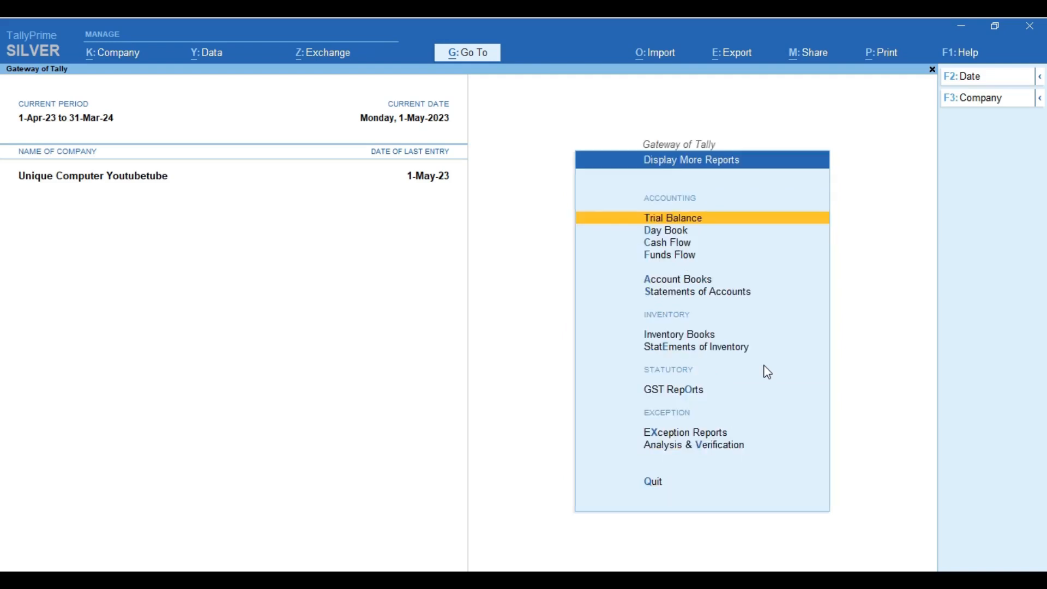
pyautogui.press('Down')
pyautogui.press('Down')
pyautogui.press('Down')
pyautogui.press('Down')
pyautogui.press('Down')
pyautogui.press('Down')
pyautogui.press('Down')
pyautogui.press('Down')
pyautogui.press('Down')
pyautogui.press('Down')
pyautogui.press('Down')
pyautogui.press('Up')
pyautogui.press('Up')
pyautogui.press('Up')
pyautogui.press('Up')
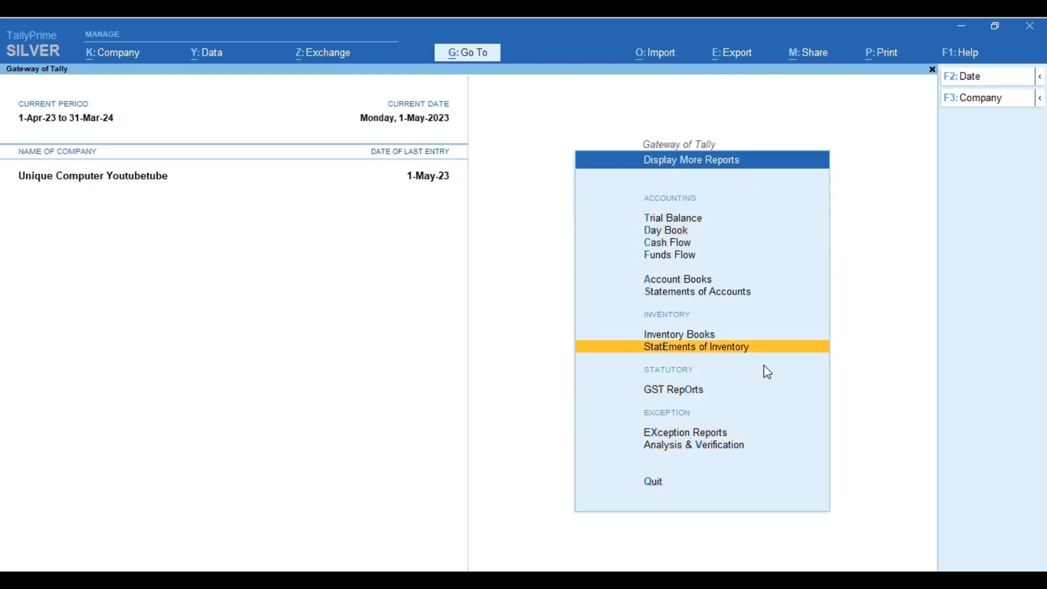
pyautogui.press('Down')
pyautogui.press('Return')
# Step: Open GST Rate Setup from the GST utilities for stock items
pyautogui.press('Down')
pyautogui.press('Down')
pyautogui.press('Down')
pyautogui.press('Down')
pyautogui.press('Down')
pyautogui.press('Down')
pyautogui.press('Down')
pyautogui.press('Down')
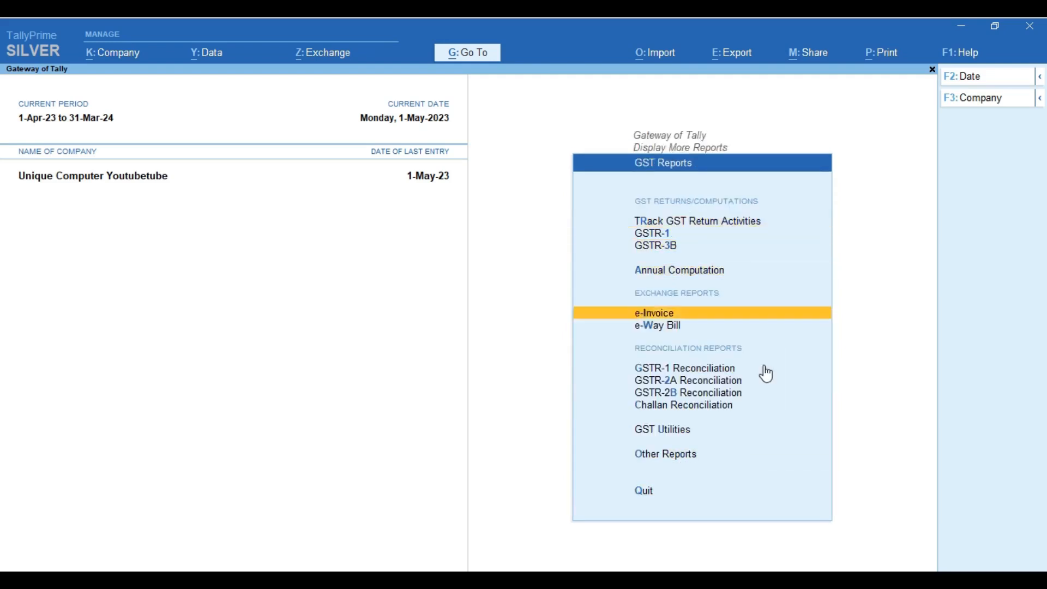
pyautogui.press('Down')
pyautogui.press('Down')
pyautogui.press('Return')
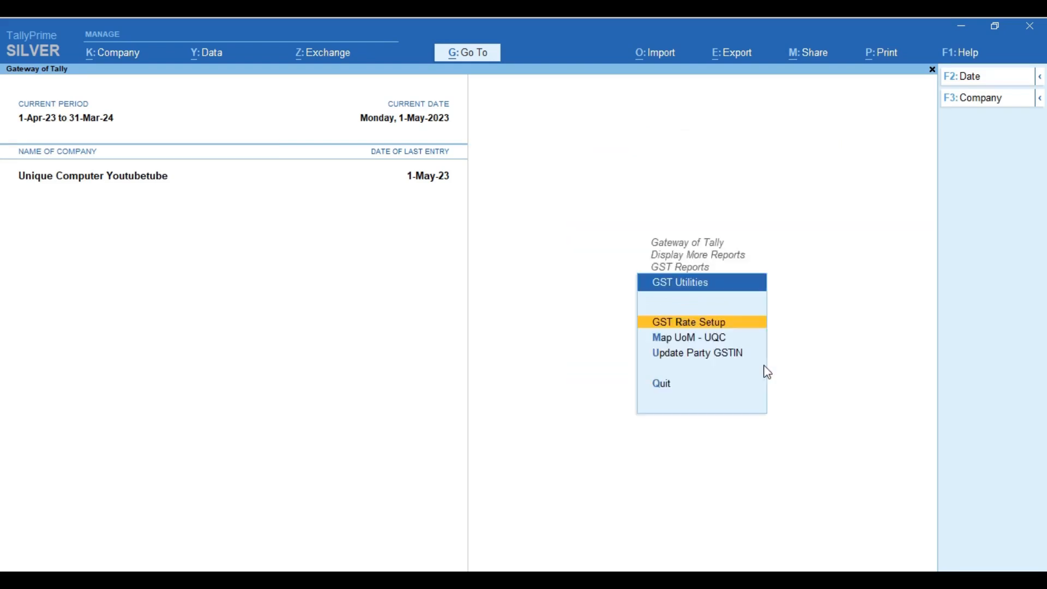
pyautogui.press('Return')
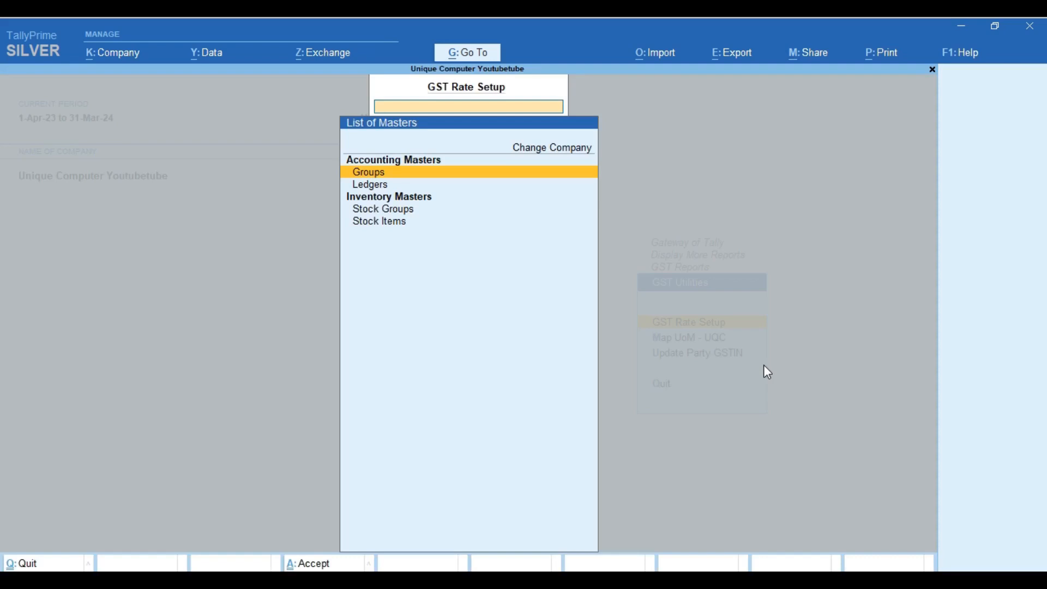
pyautogui.press('Down')
pyautogui.press('Down')
pyautogui.press('Down')
pyautogui.press('Return')
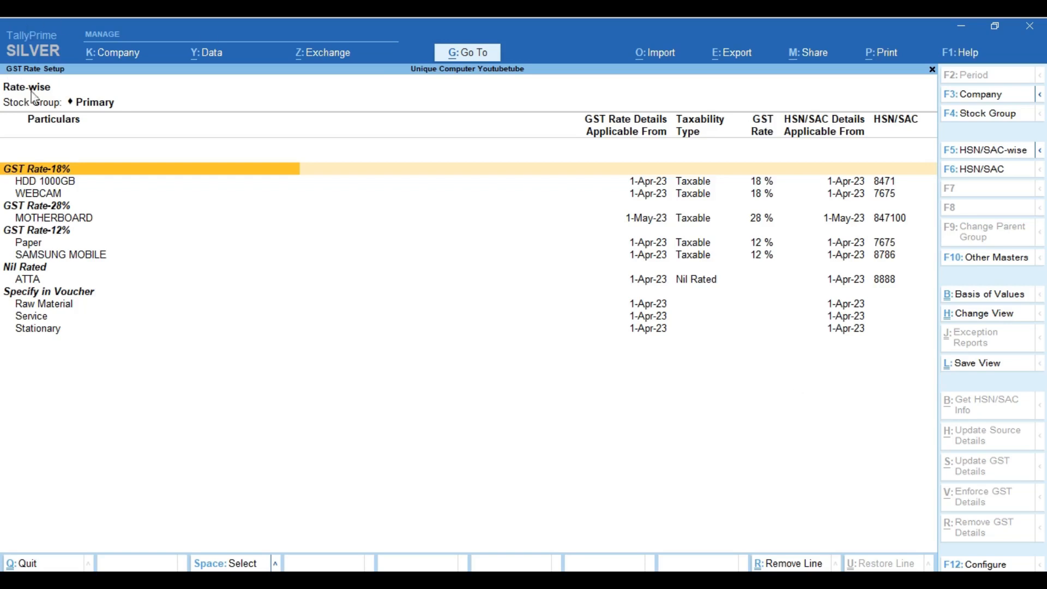
# Step: Examine the rate-wise list's MOTHERBOARD entry and its 12%, Nil Rated and Specify in Voucher groups
pyautogui.click(52, 219)
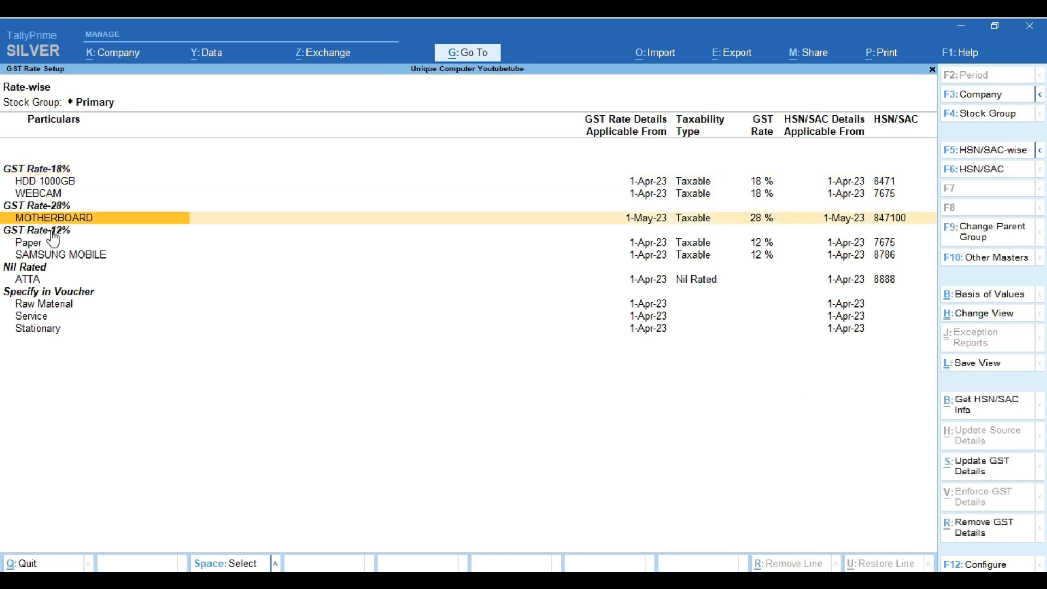
pyautogui.click(50, 231)
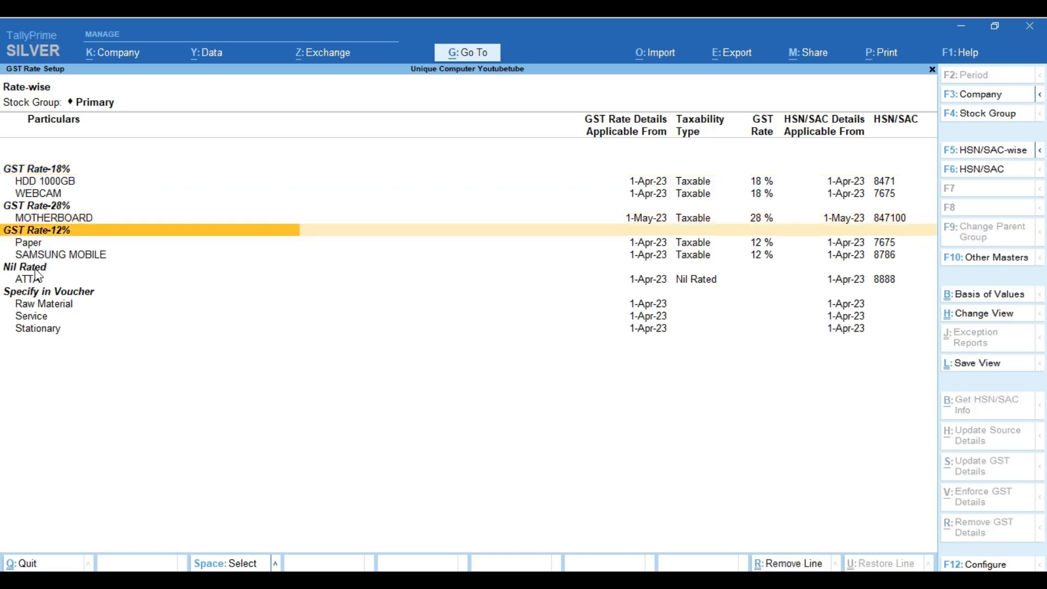
pyautogui.click(33, 269)
pyautogui.click(39, 293)
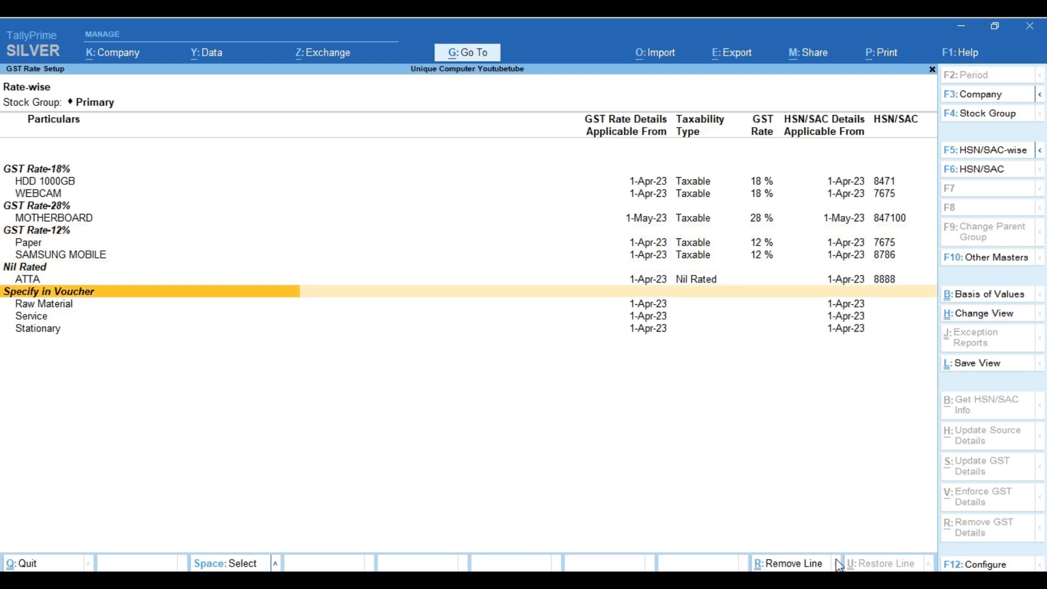
# Step: Select both stock items in the GST Rate-18% group, HDD 1000GB and WEBCAM, for a joint update
pyautogui.press('Up')
pyautogui.press('Up')
pyautogui.press('Up')
pyautogui.press('Up')
pyautogui.press('Up')
pyautogui.press('Up')
pyautogui.press('Up')
pyautogui.press('Up')
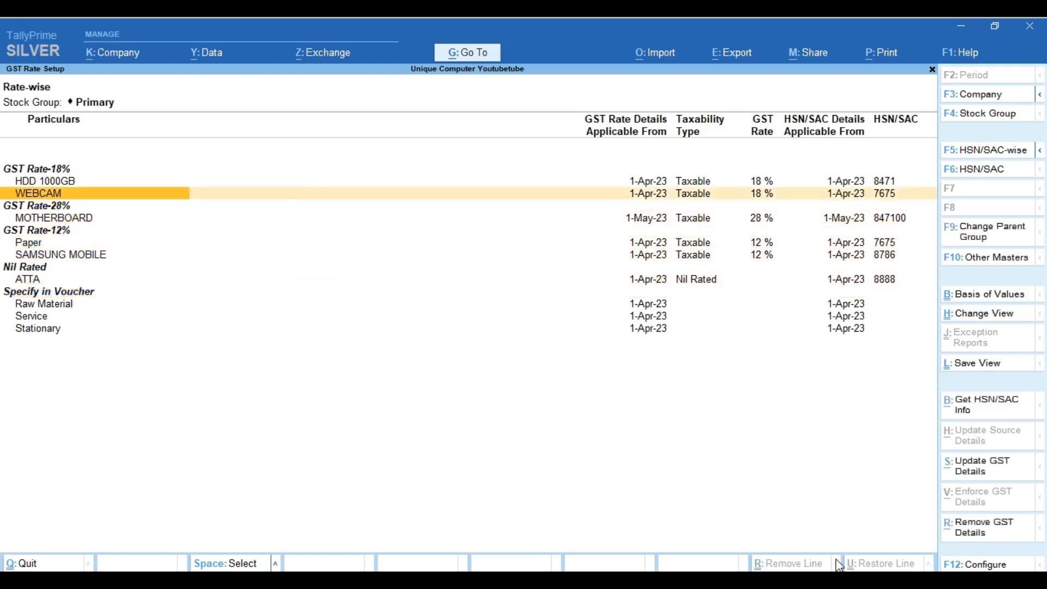
pyautogui.hotkey('shift', 'Up')
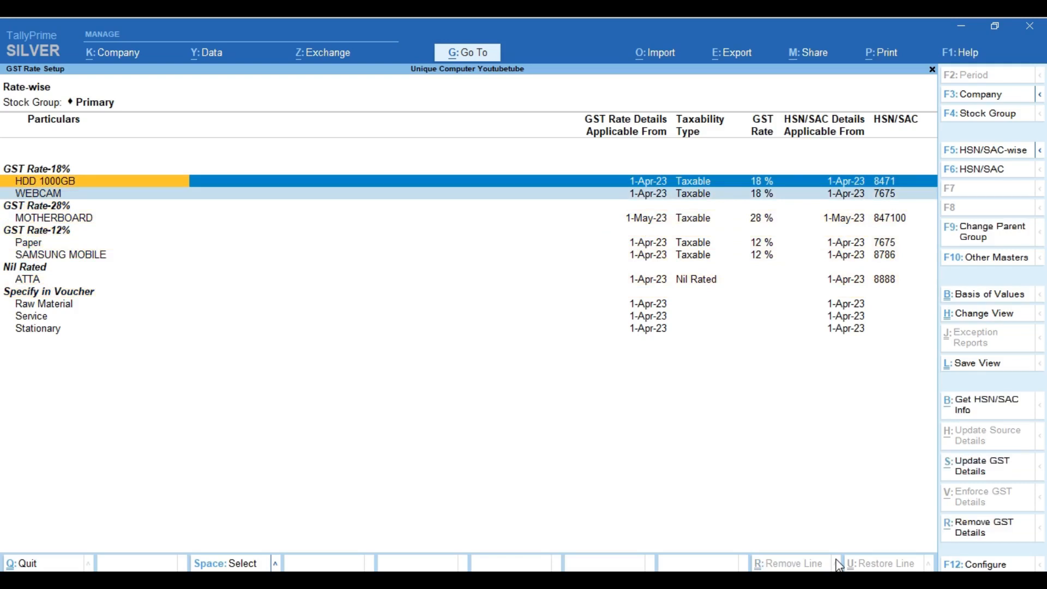
pyautogui.hotkey('shift', 'Down')
pyautogui.hotkey('shift', 'Down')
pyautogui.hotkey('shift', 'Down')
pyautogui.hotkey('shift', 'Down')
pyautogui.hotkey('shift', 'Down')
pyautogui.hotkey('shift', 'Down')
pyautogui.hotkey('shift', 'Down')
pyautogui.hotkey('shift', 'Down')
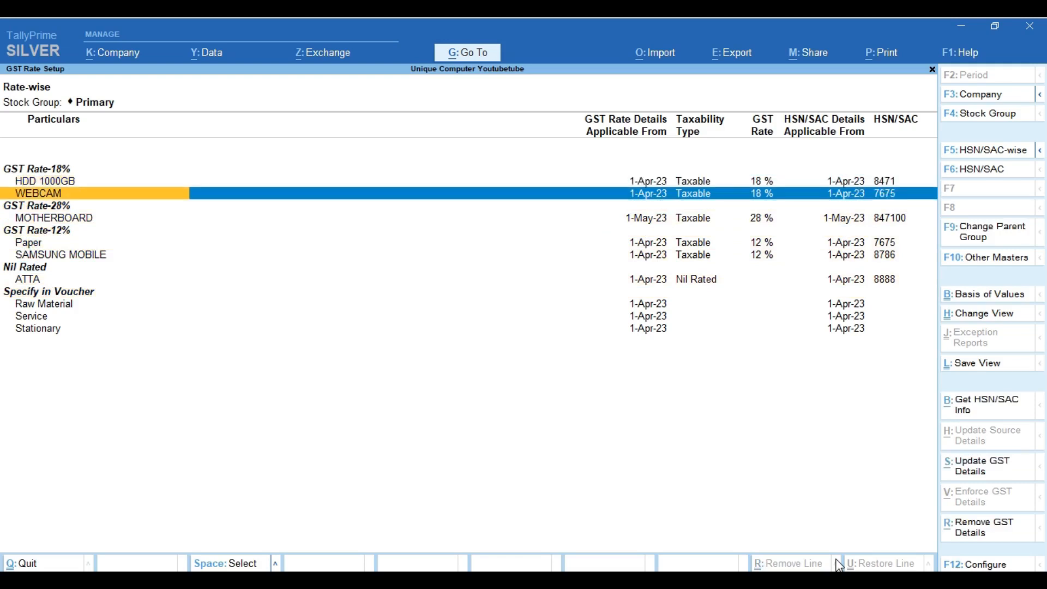
pyautogui.hotkey('shift', 'Up')
pyautogui.hotkey('shift', 'Up')
pyautogui.hotkey('shift', 'Up')
pyautogui.hotkey('shift', 'Up')
pyautogui.hotkey('shift', 'Up')
pyautogui.hotkey('shift', 'Up')
pyautogui.hotkey('shift', 'Up')
pyautogui.hotkey('shift', 'Up')
pyautogui.hotkey('shift', 'Up')
pyautogui.hotkey('shift', 'Up')
pyautogui.hotkey('shift', 'Up')
pyautogui.hotkey('shift', 'Up')
pyautogui.hotkey('shift', 'Up')
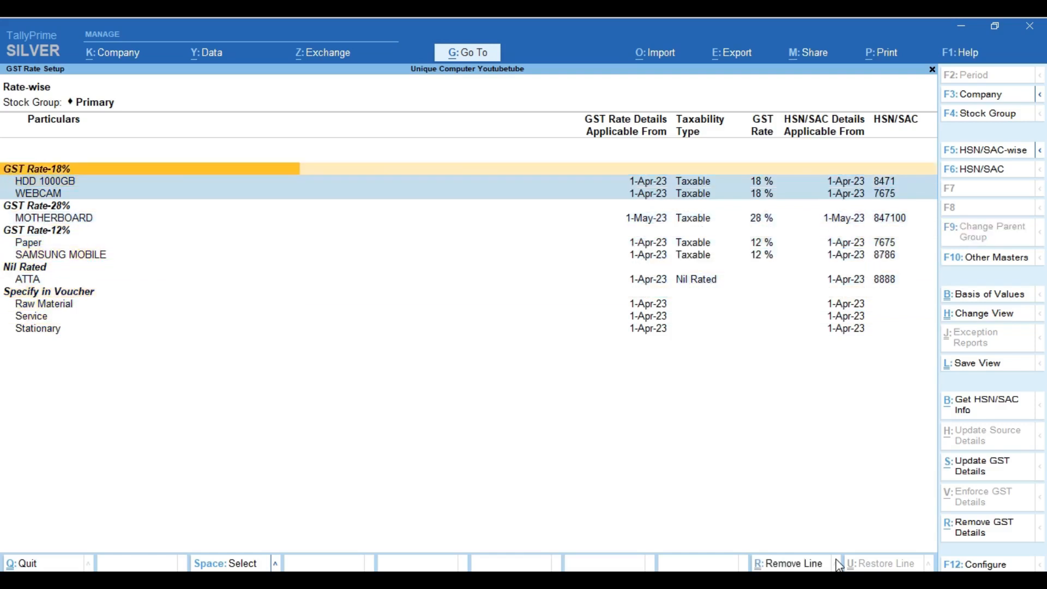
pyautogui.press('Down')
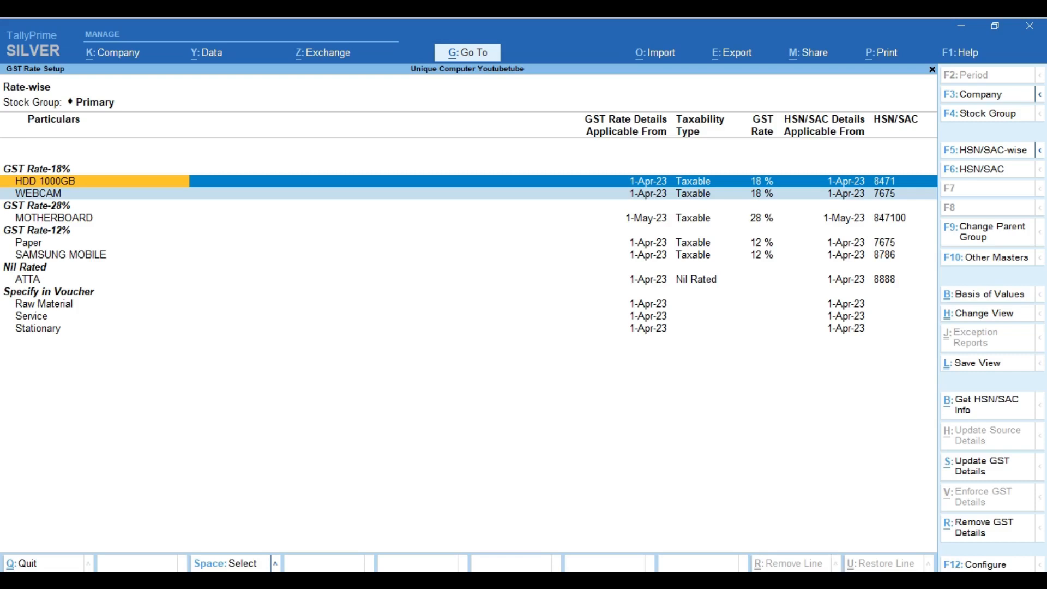
# Step: Update the selected items' GST details by specifying HSN/SAC 4500 directly, with 1-May-23 as the new effective date
pyautogui.click(973, 474)
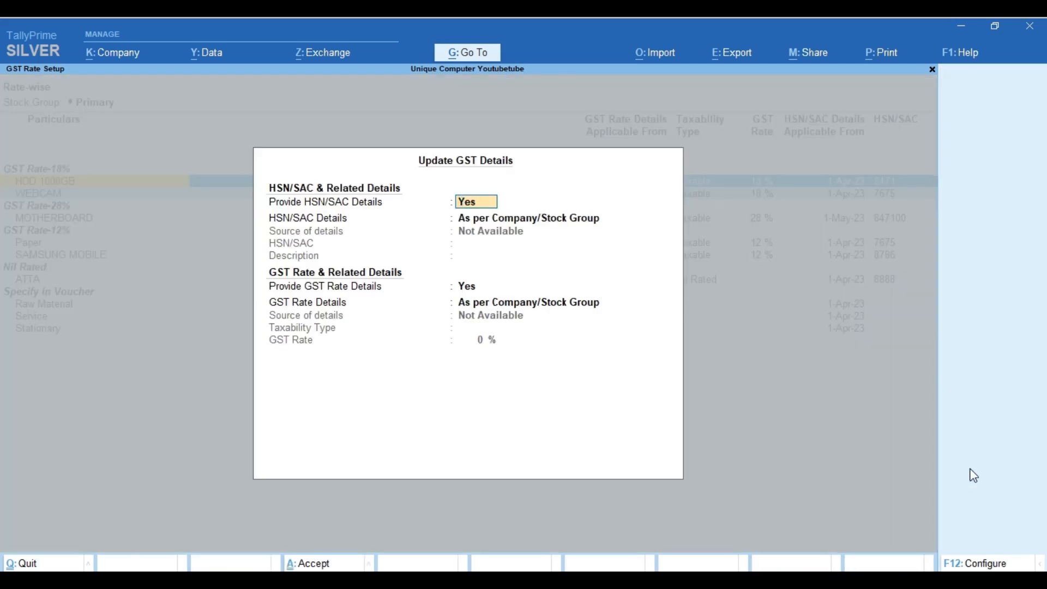
pyautogui.press('Return')
pyautogui.press('Down')
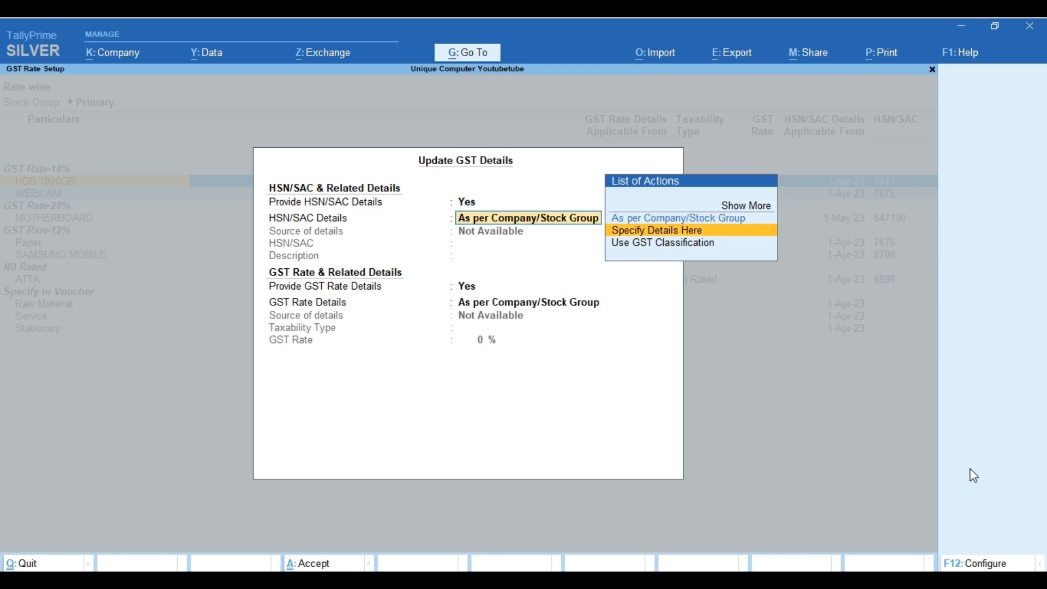
pyautogui.press('Return')
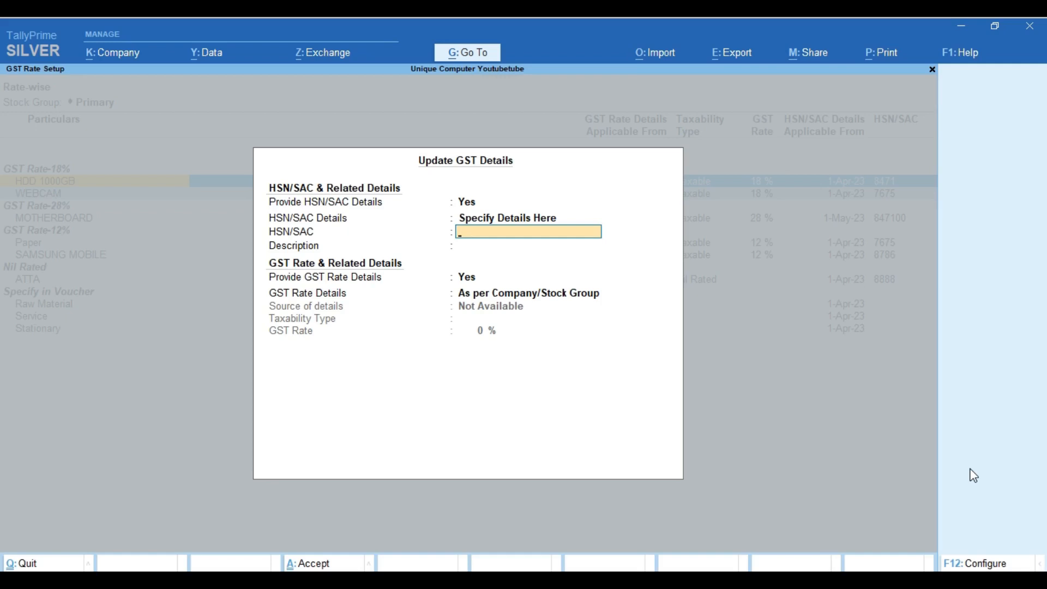
pyautogui.write('4500')
pyautogui.press('Return')
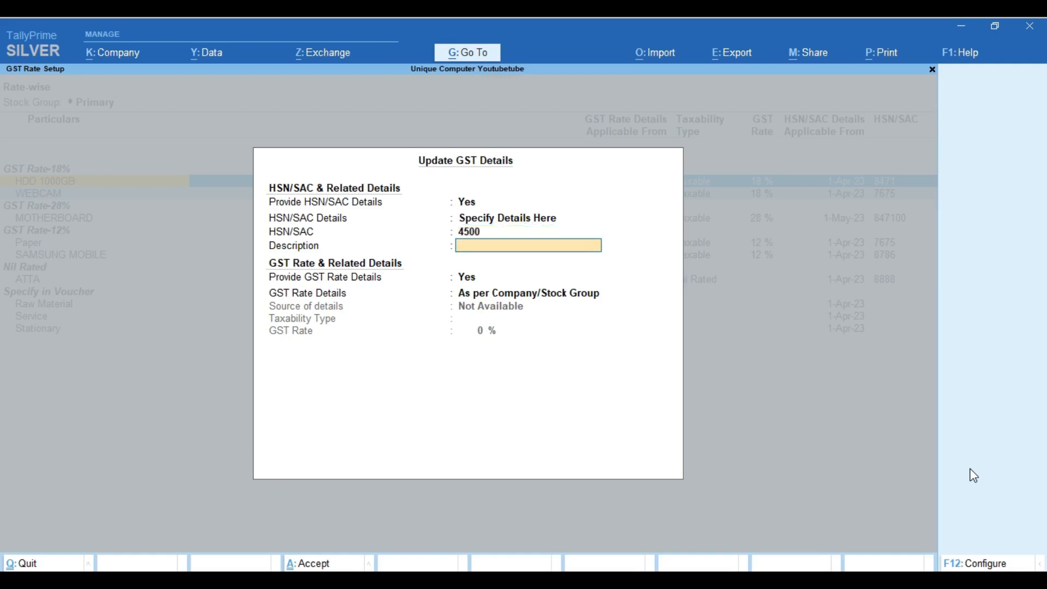
pyautogui.hotkey('ctrl', 'a')
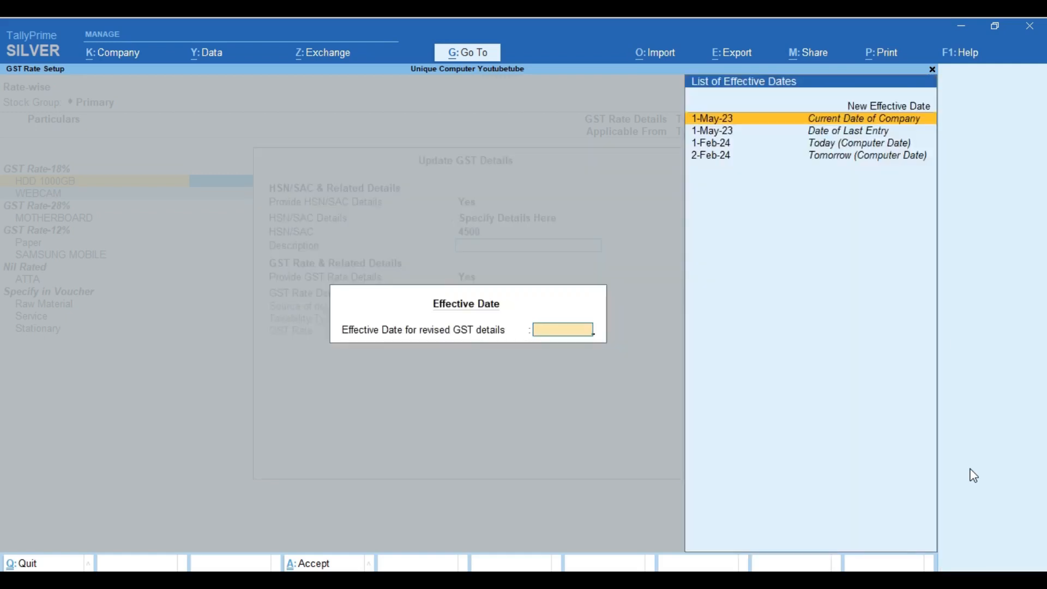
pyautogui.press('Up')
pyautogui.press('Return')
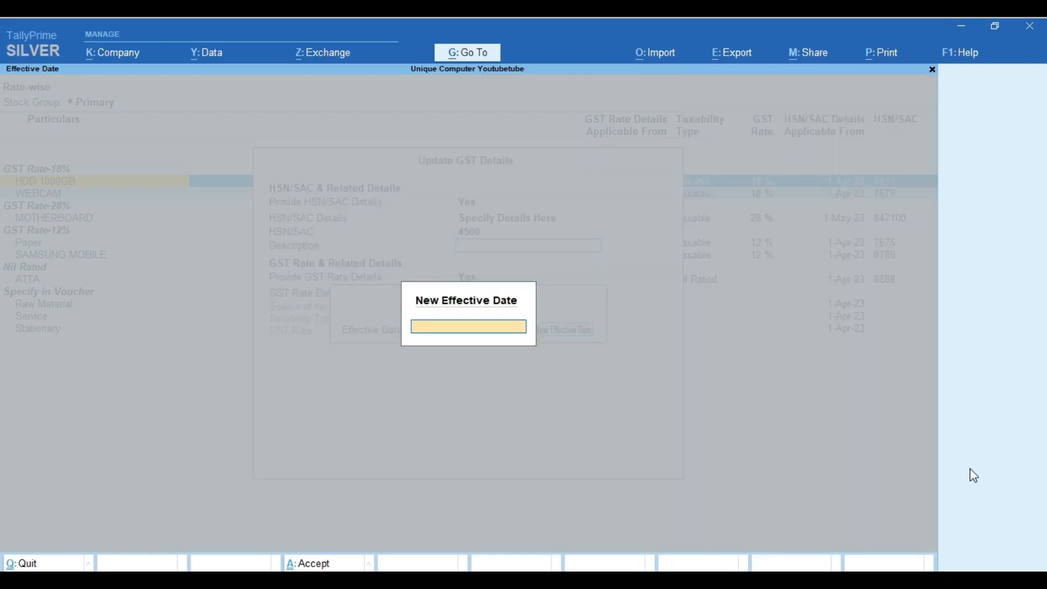
pyautogui.write('1.')
pyautogui.press('Return')
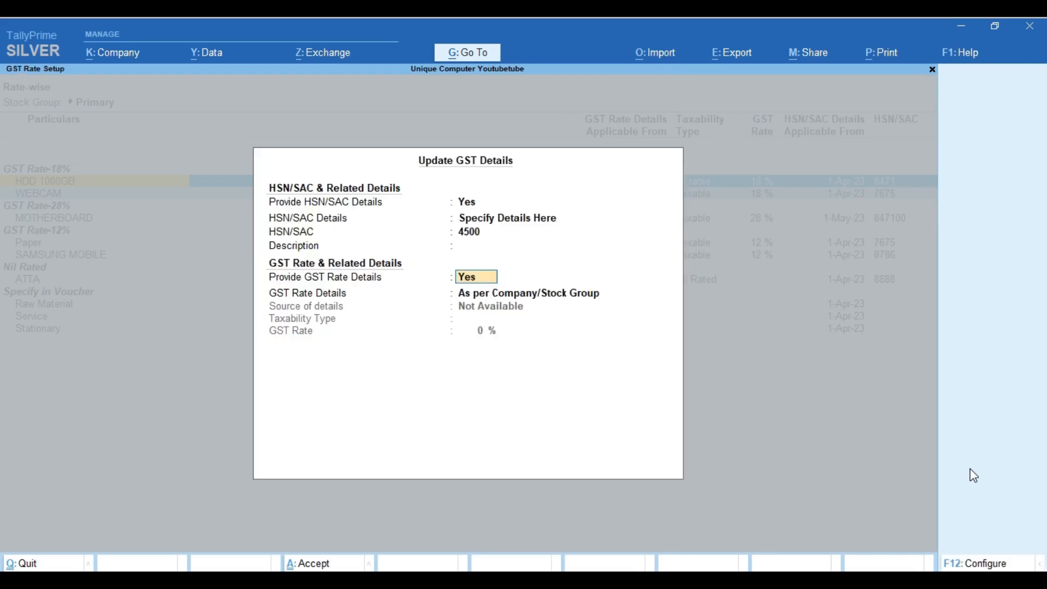
# Step: Specify a Taxable GST rate of 5% effective from 1-May-23 for the selected items and accept the update
pyautogui.press('Return')
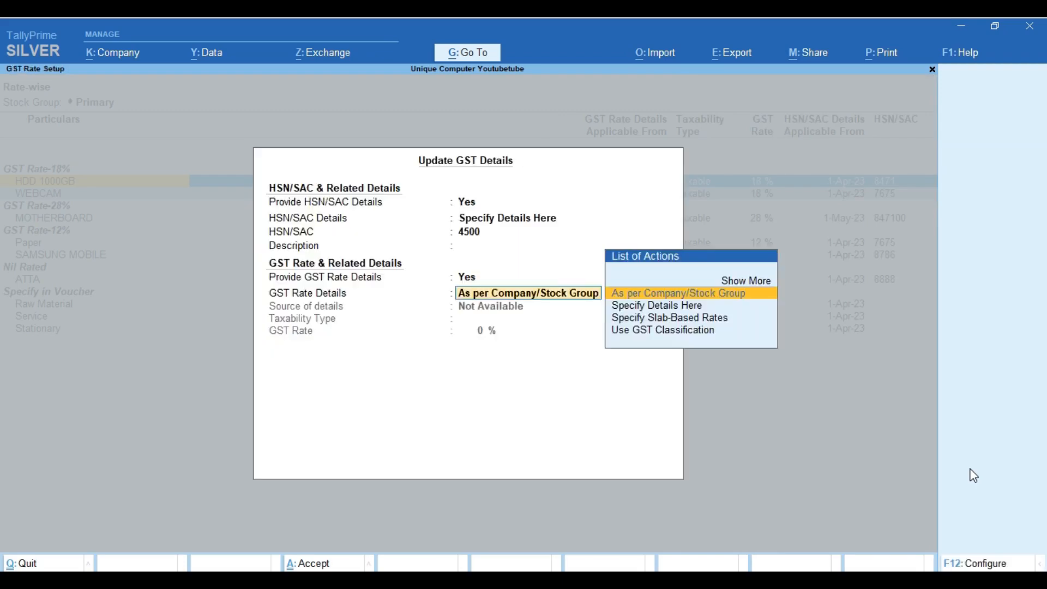
pyautogui.press('Down')
pyautogui.press('Return')
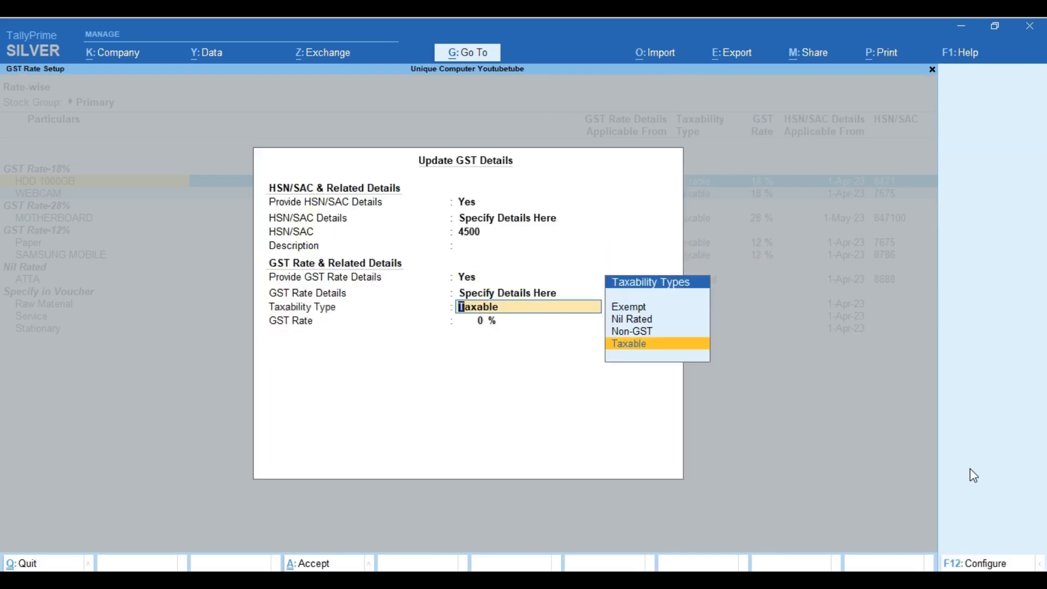
pyautogui.press('Return')
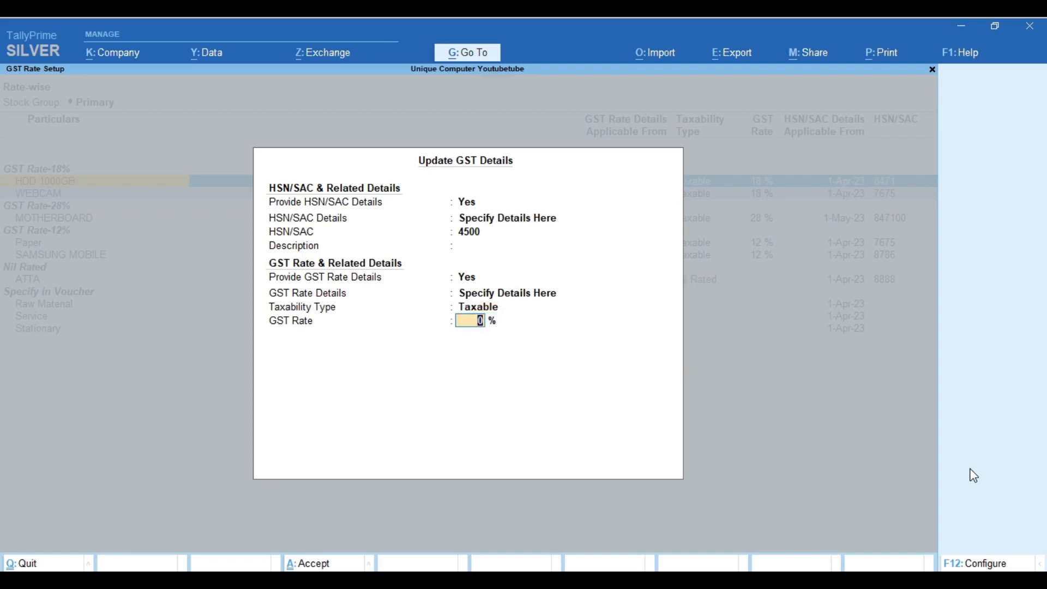
pyautogui.write('5')
pyautogui.press('Return')
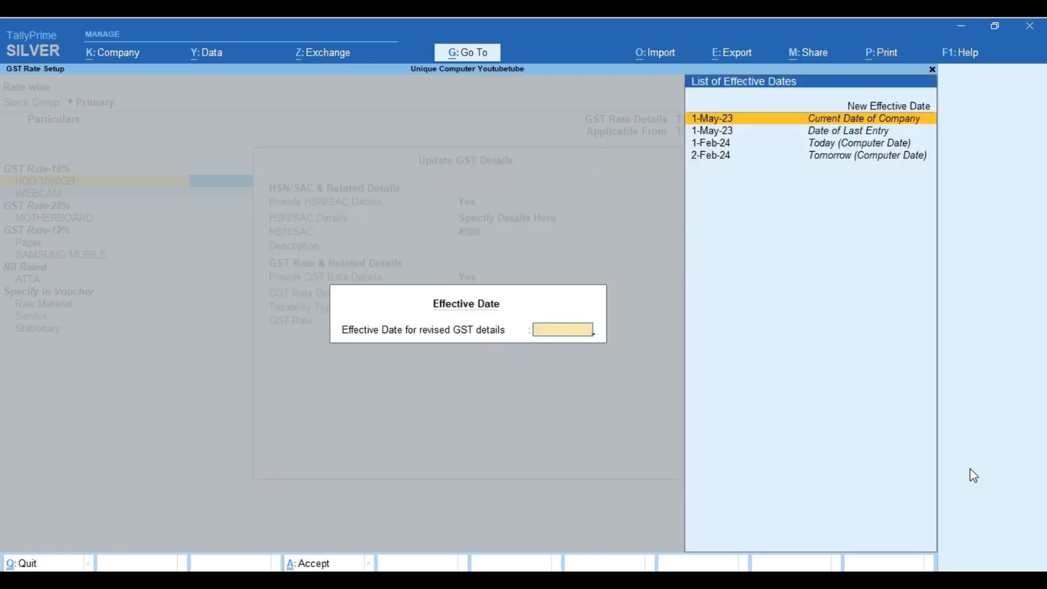
pyautogui.press('Up')
pyautogui.press('Return')
pyautogui.write('1')
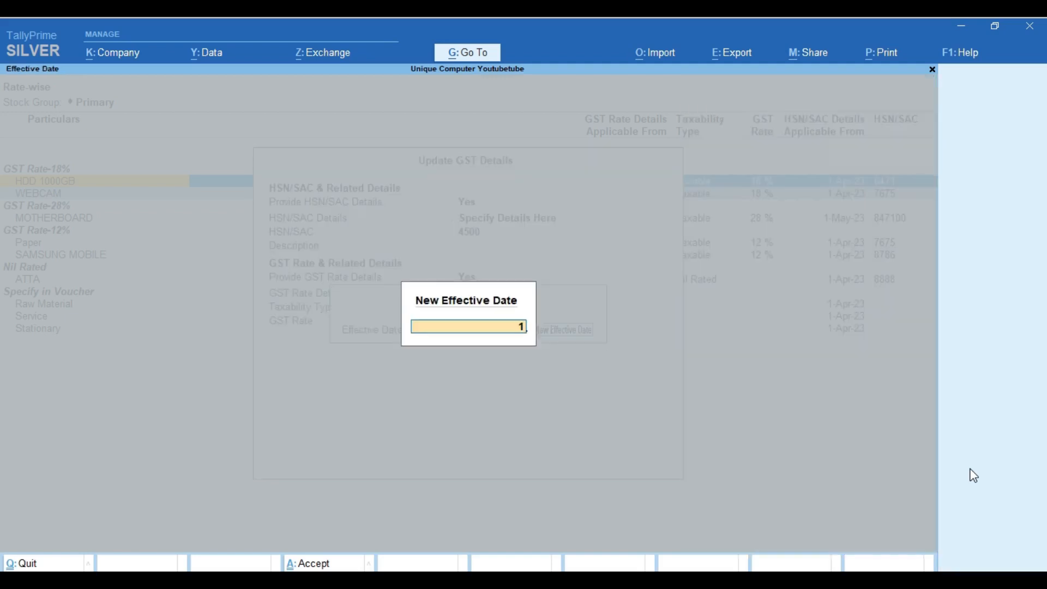
pyautogui.write('.5')
pyautogui.press('Return')
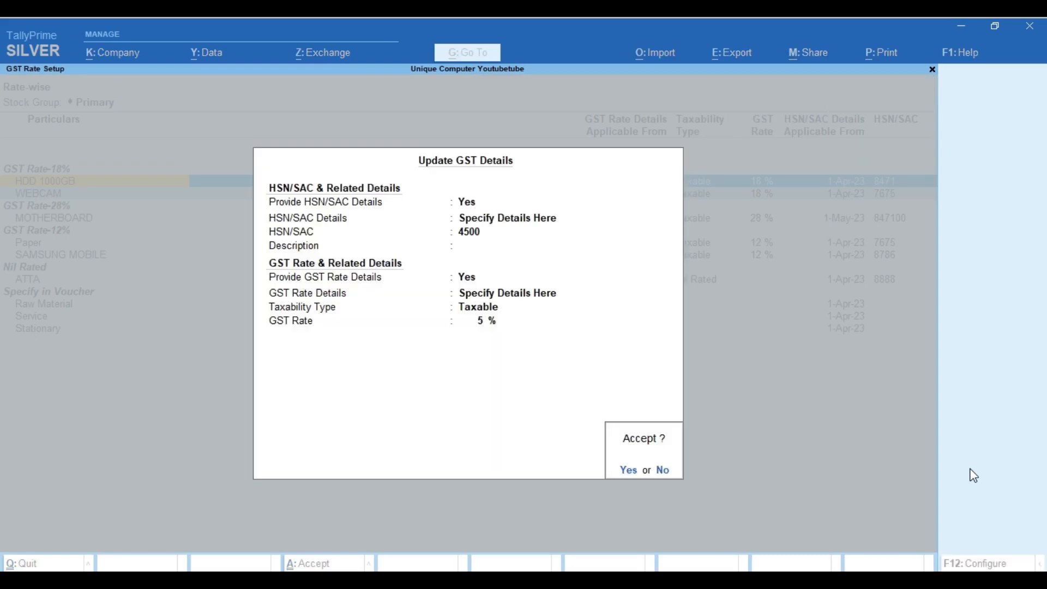
pyautogui.press('Return')
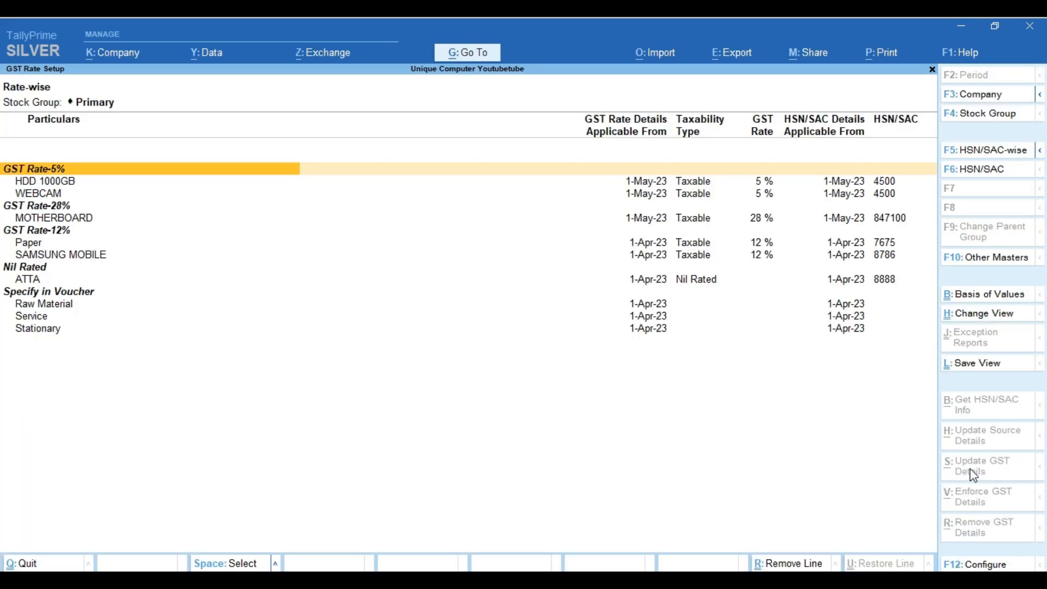
# Step: Examine the stock items' rates, applicable dates and HSN codes across the rate groups, and close GST Rate Setup
pyautogui.press('Down')
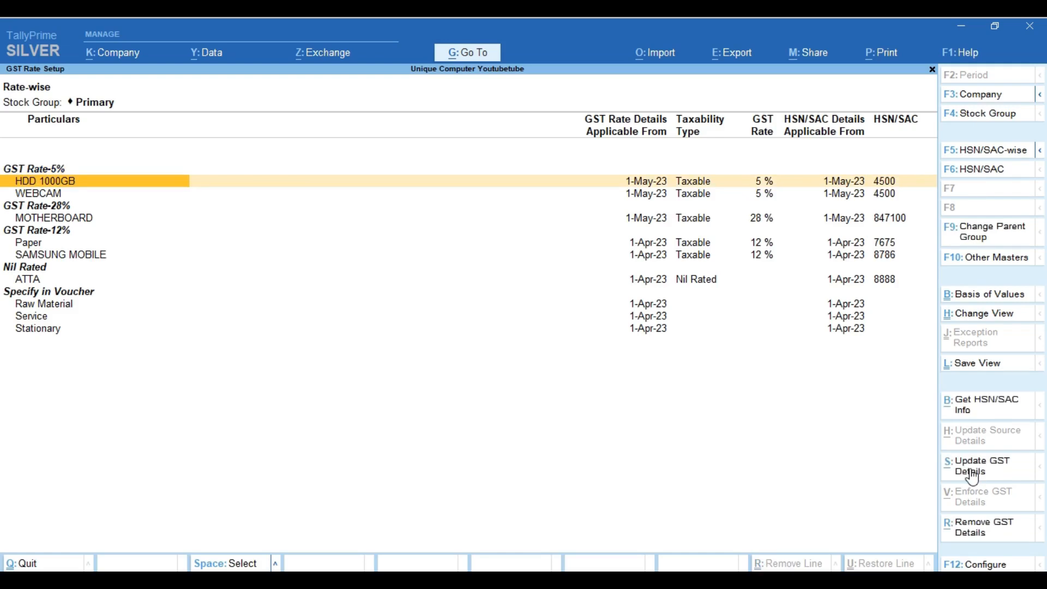
pyautogui.press('Down')
pyautogui.press('Down')
pyautogui.press('Down')
pyautogui.press('Down')
pyautogui.press('Down')
pyautogui.press('Down')
pyautogui.press('Down')
pyautogui.press('Down')
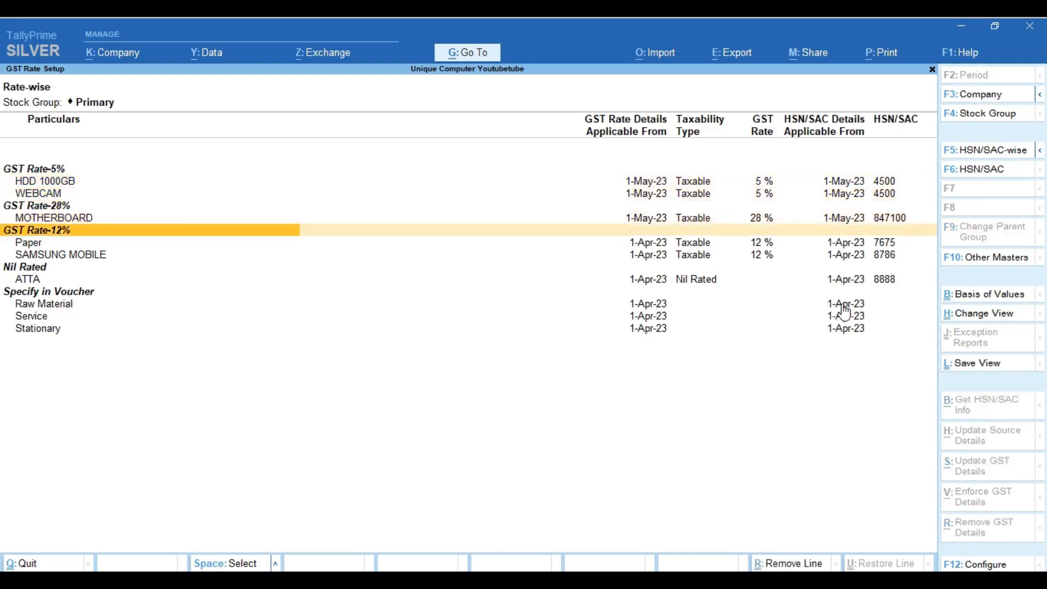
pyautogui.press('Up')
pyautogui.press('Up')
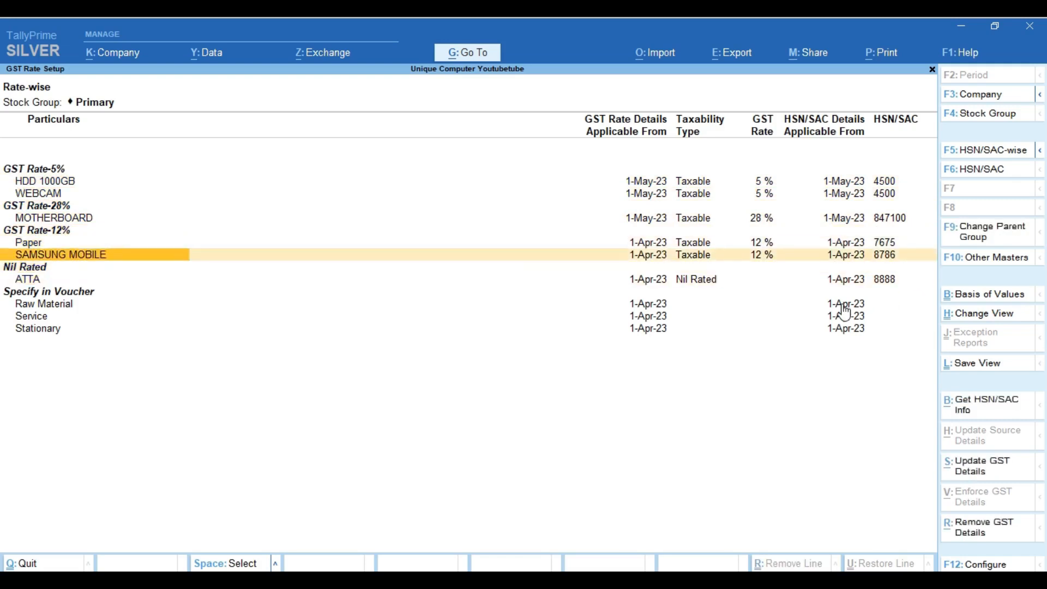
pyautogui.press('Up')
pyautogui.press('Down')
pyautogui.press('Down')
pyautogui.press('Down')
pyautogui.press('Down')
pyautogui.press('Down')
pyautogui.press('Down')
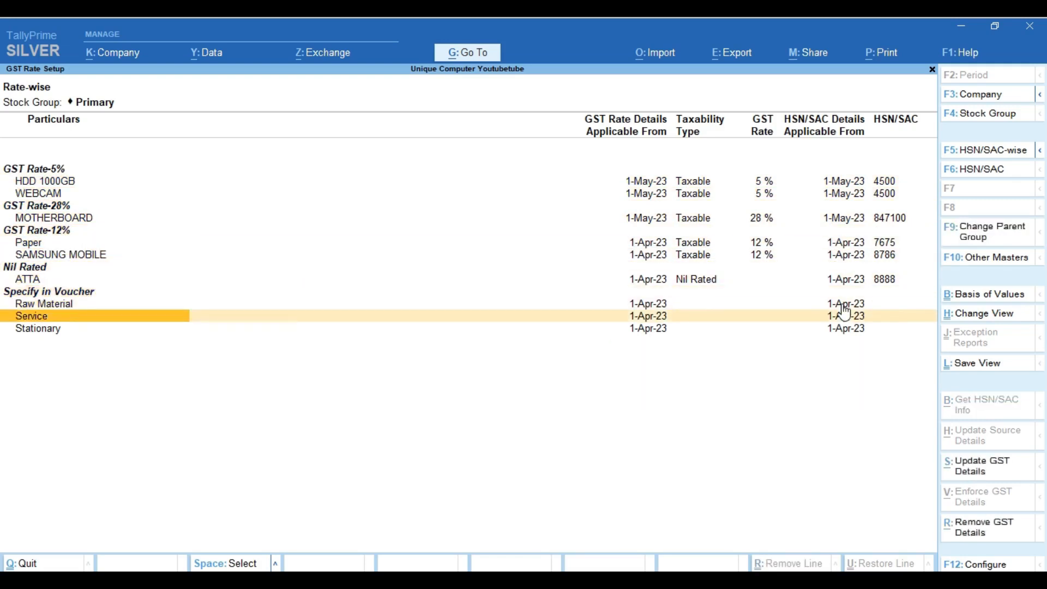
pyautogui.press('Up')
pyautogui.press('Up')
pyautogui.press('Up')
pyautogui.press('Up')
pyautogui.press('Up')
pyautogui.press('Up')
pyautogui.press('Up')
pyautogui.press('Up')
pyautogui.press('Up')
pyautogui.press('Up')
pyautogui.press('Up')
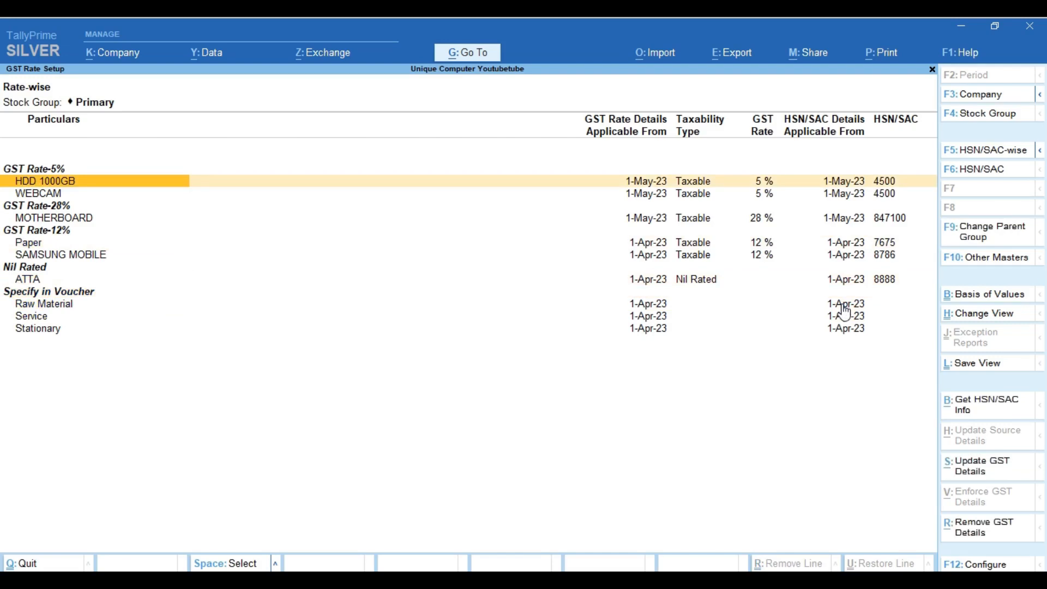
pyautogui.press('Escape')
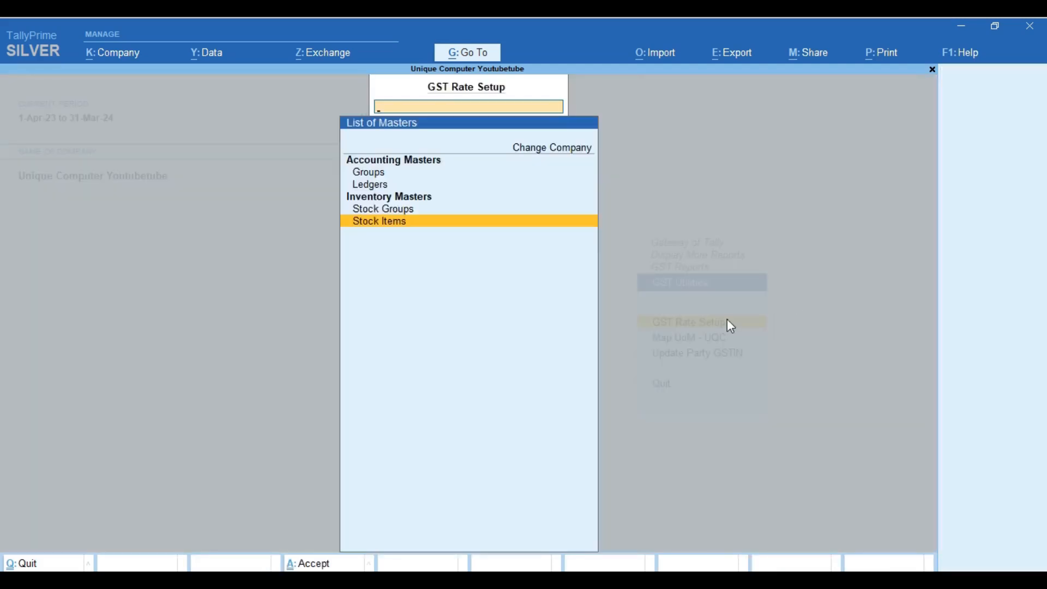
pyautogui.press('Escape')
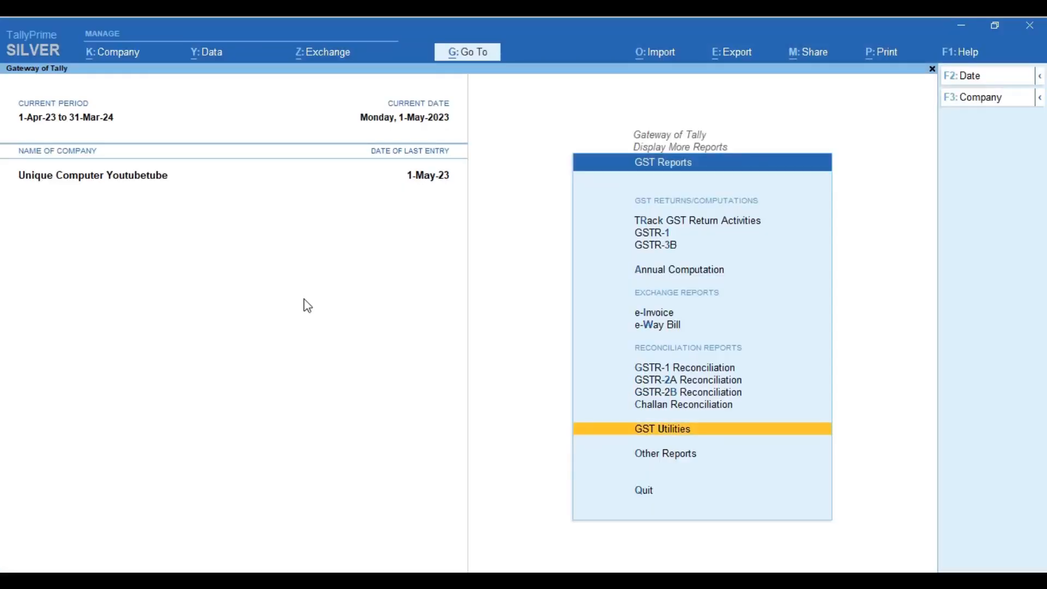
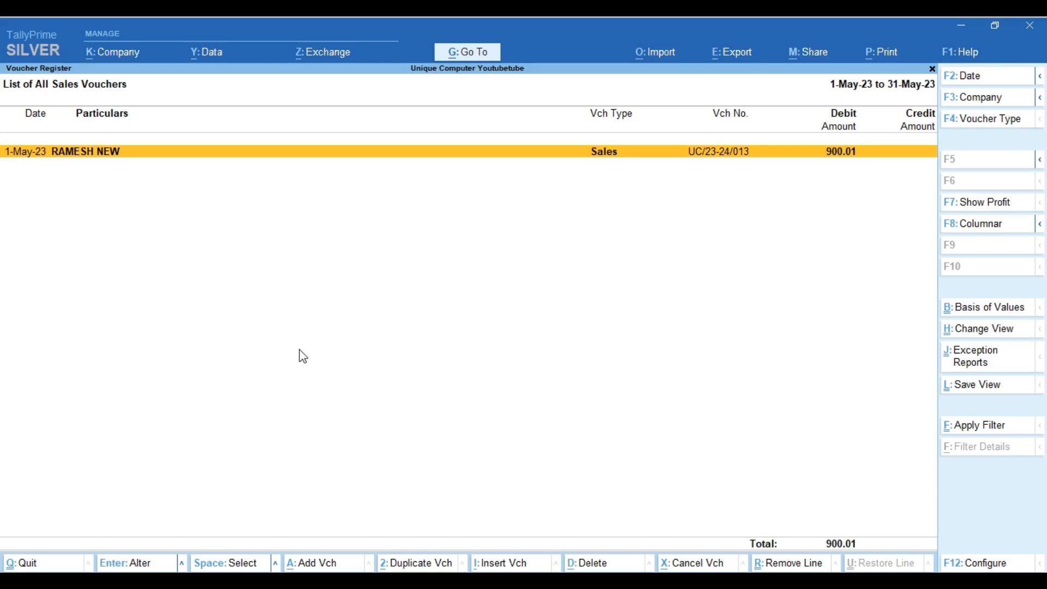
# Step: Add a new sales voucher from the May sales register and start creating a ledger for its party account
pyautogui.hotkey('alt', 'a')
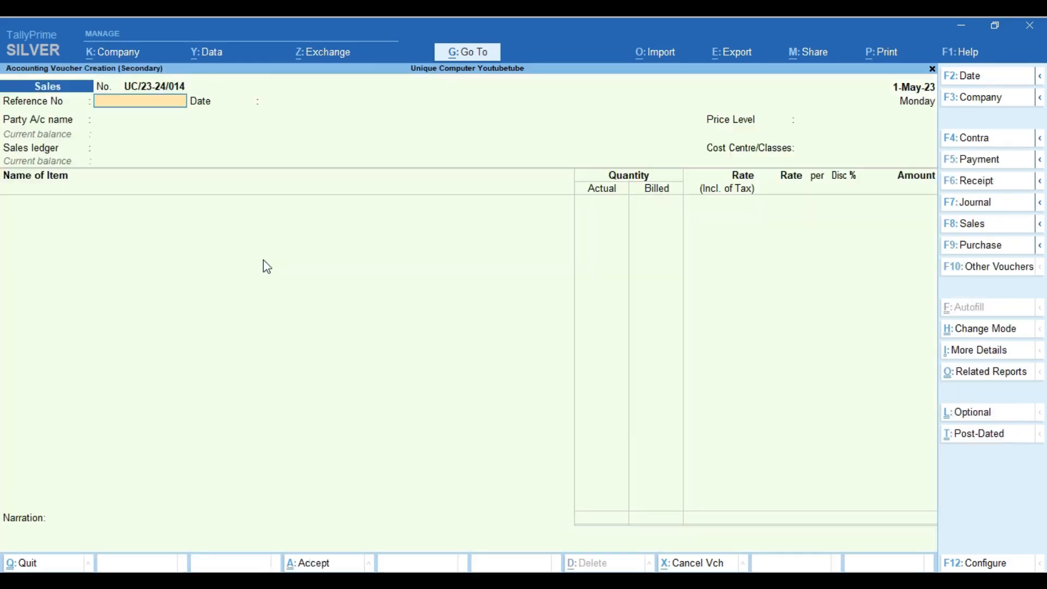
pyautogui.press('Return')
pyautogui.press('Return')
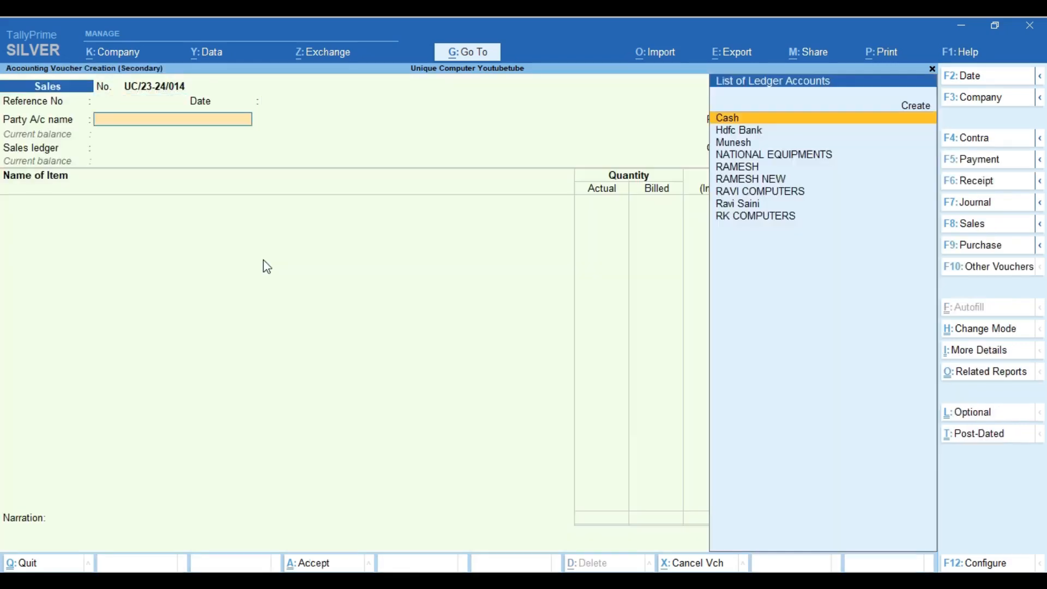
pyautogui.press('Down')
pyautogui.press('Down')
pyautogui.press('Down')
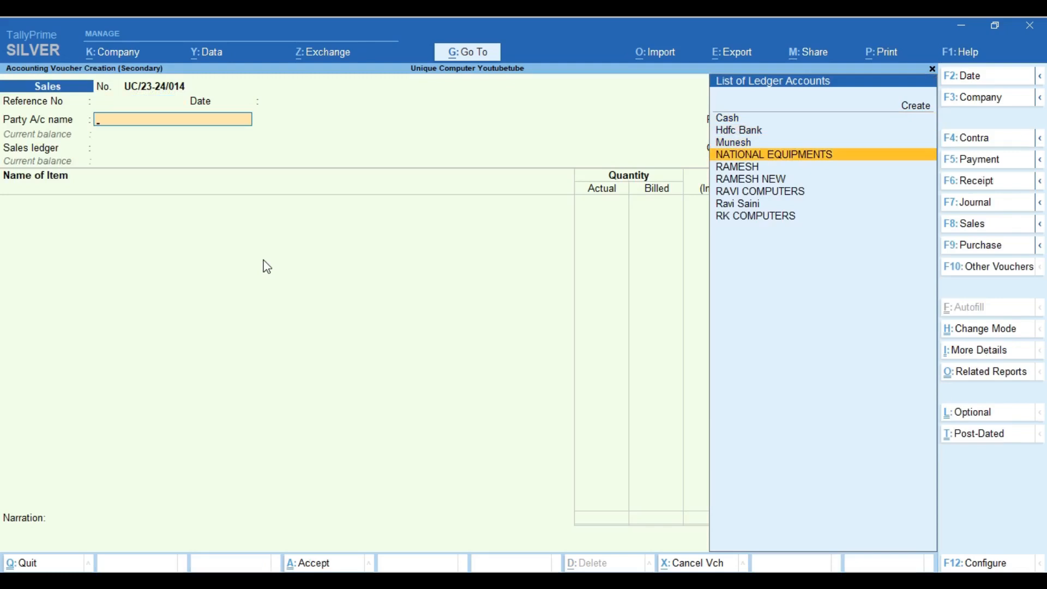
pyautogui.hotkey('alt', 'c')
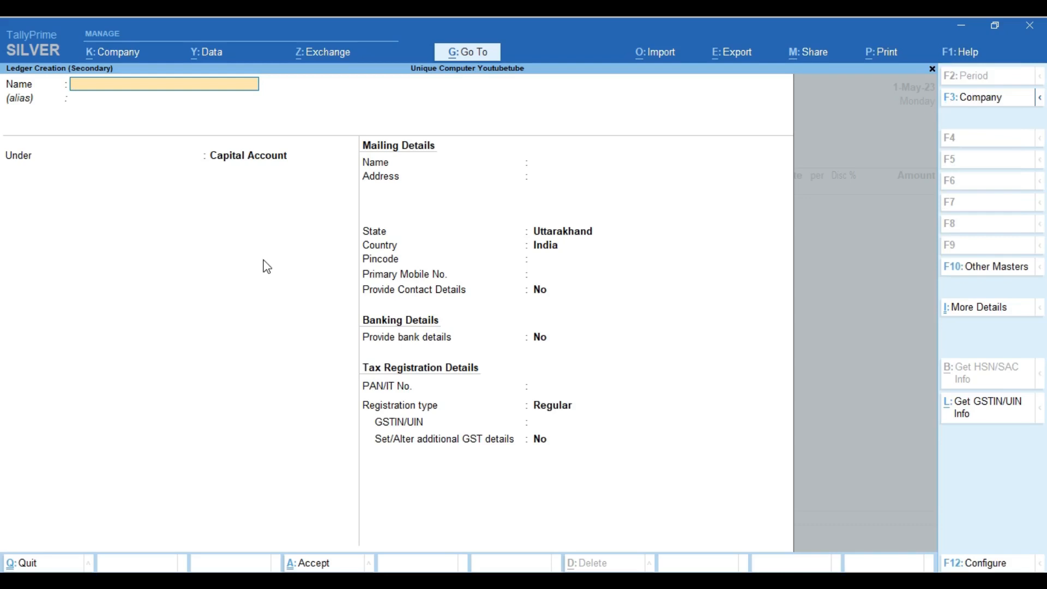
# Step: Name the new ledger RAJIV ELECTRICALS and place it under Sundry Debtors, keeping bill-by-bill balances on
pyautogui.write('RAJIV ELECTRICA')
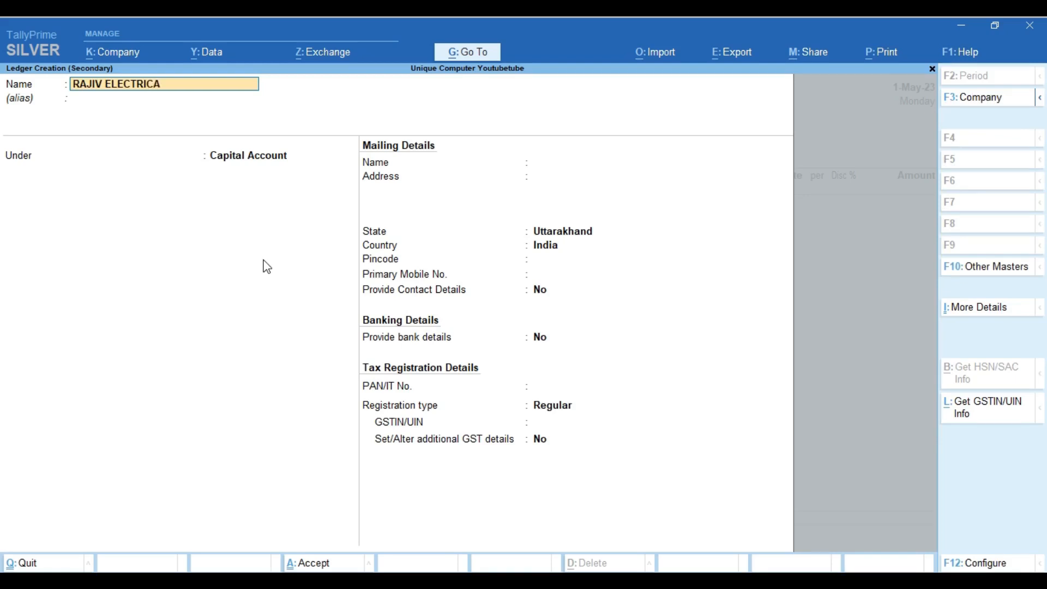
pyautogui.write('LS')
pyautogui.press('Return')
pyautogui.press('Return')
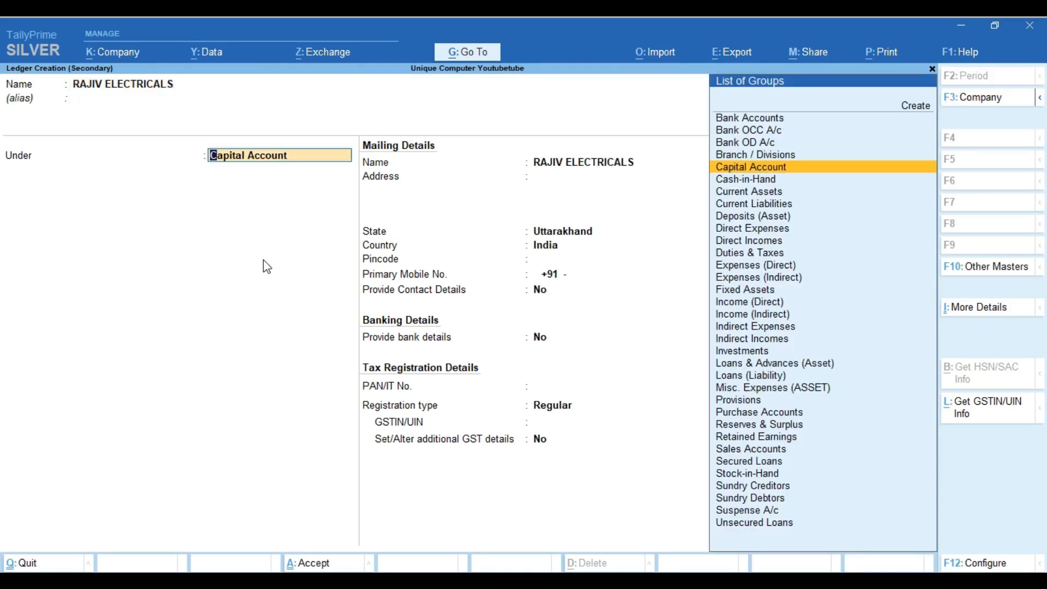
pyautogui.write('DEB')
pyautogui.press('Return')
pyautogui.press('Return')
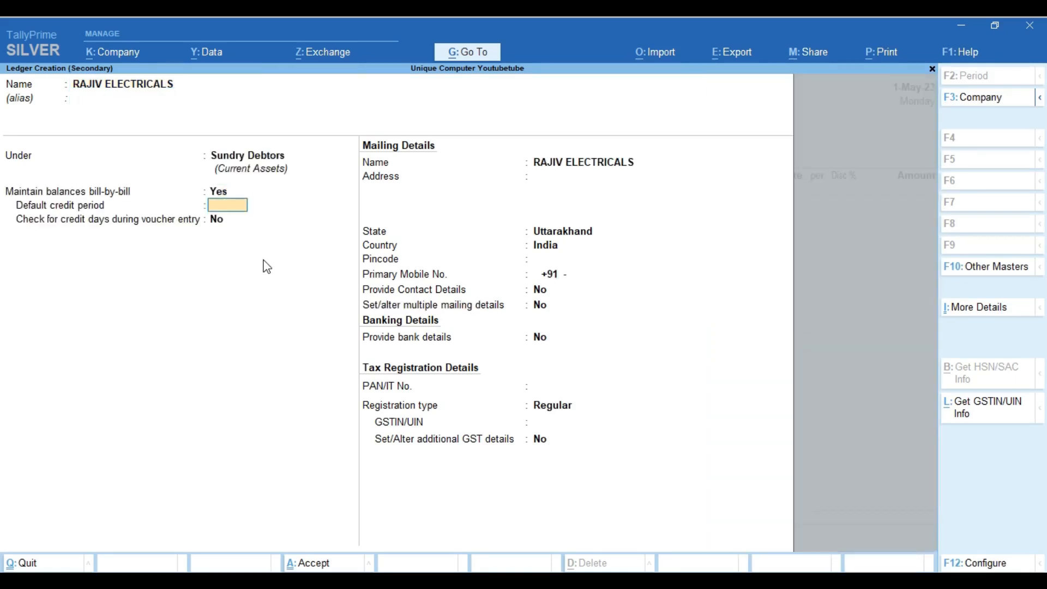
# Step: Set the ledger's default credit period to 10 days and turn on checking credit days during voucher entry
pyautogui.write('10')
pyautogui.press('Return')
pyautogui.write('Y')
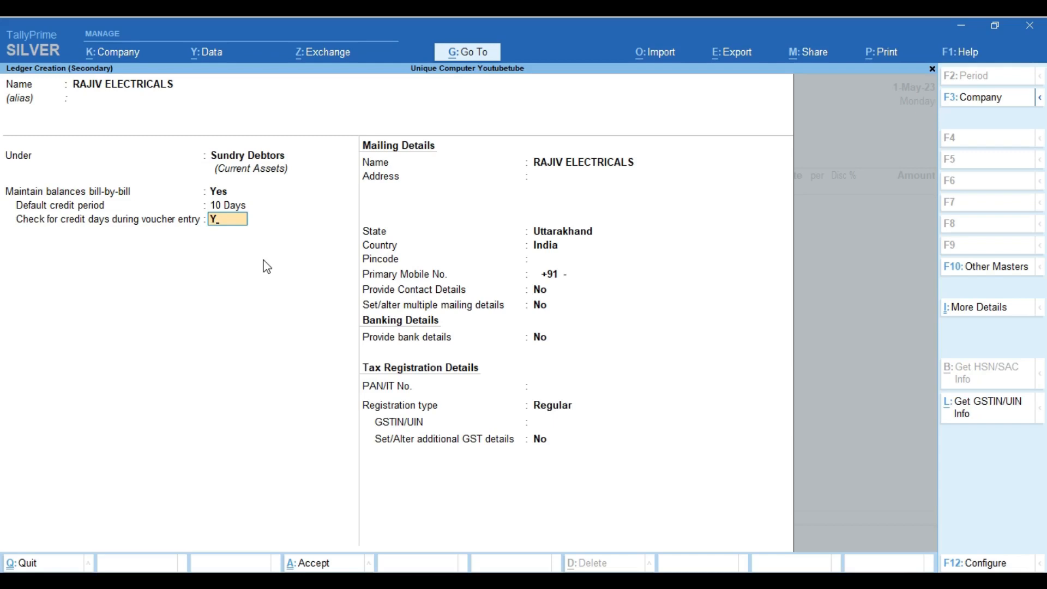
pyautogui.press('Return')
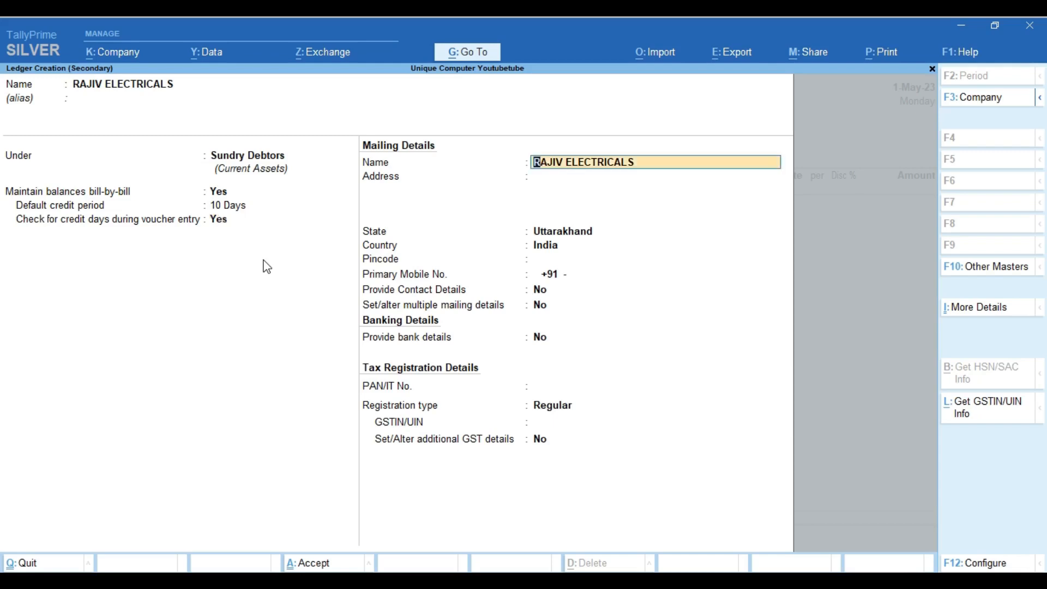
# Step: Fill in the ledger's primary mailing address and pincode, keeping Uttarakhand, India and no contact details
pyautogui.press('Return')
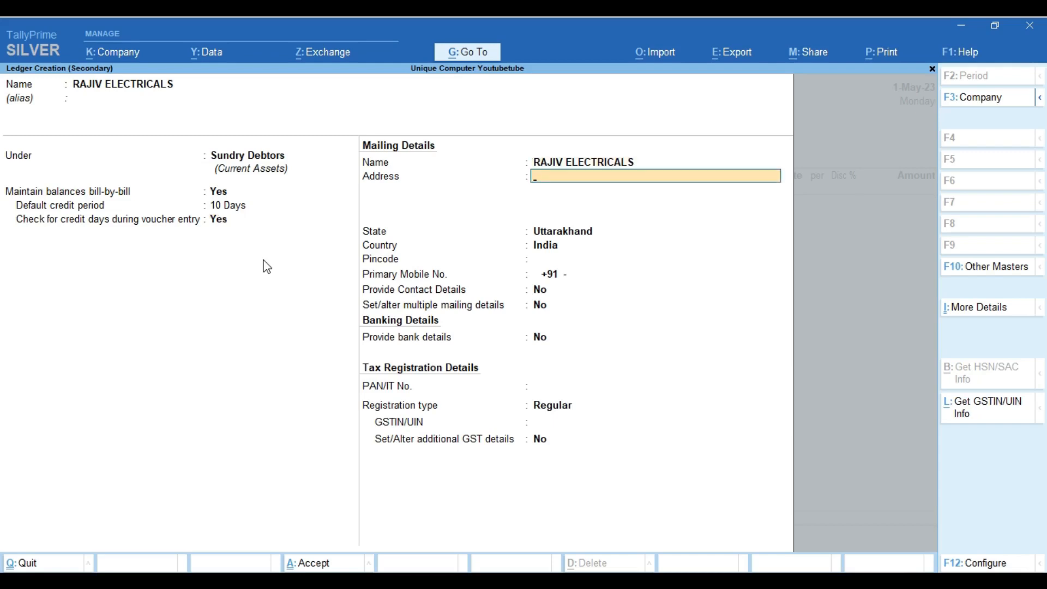
pyautogui.write('DEHRADUN')
pyautogui.press('Return')
pyautogui.press('Return')
pyautogui.press('Return')
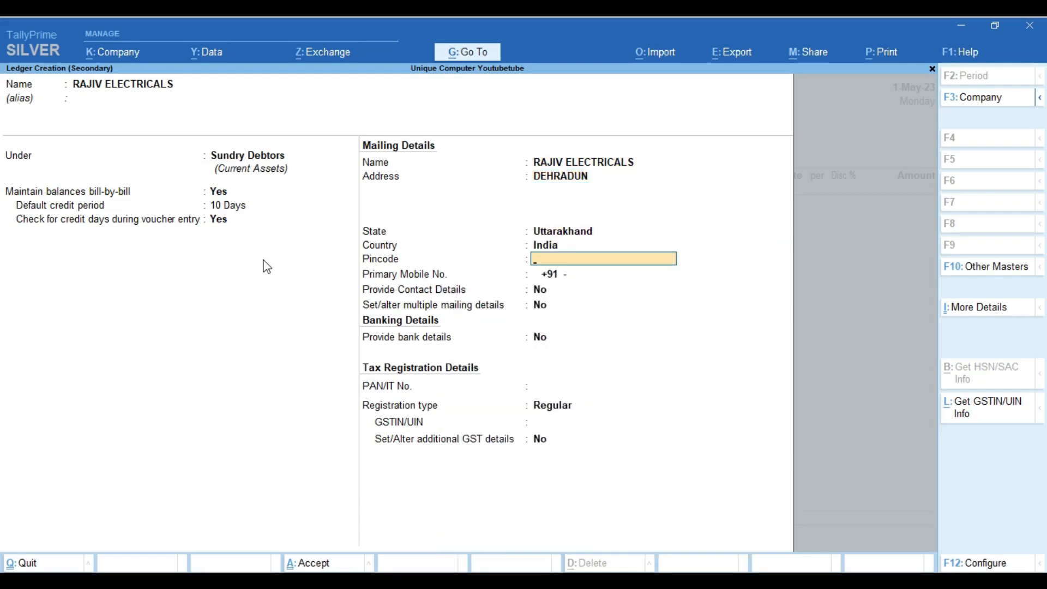
pyautogui.write('248001')
pyautogui.press('Return')
pyautogui.press('Return')
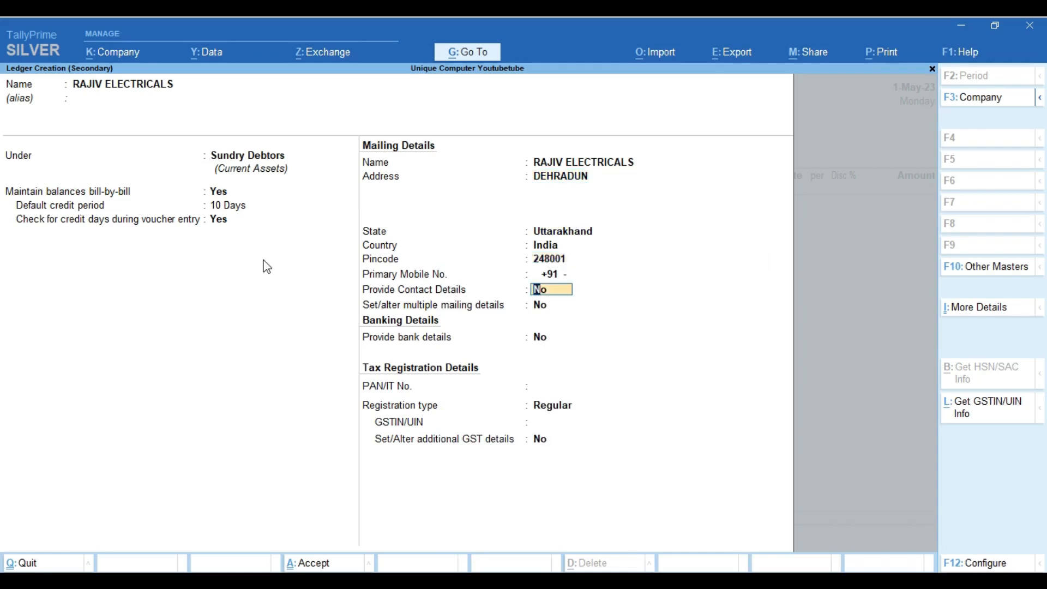
pyautogui.press('Return')
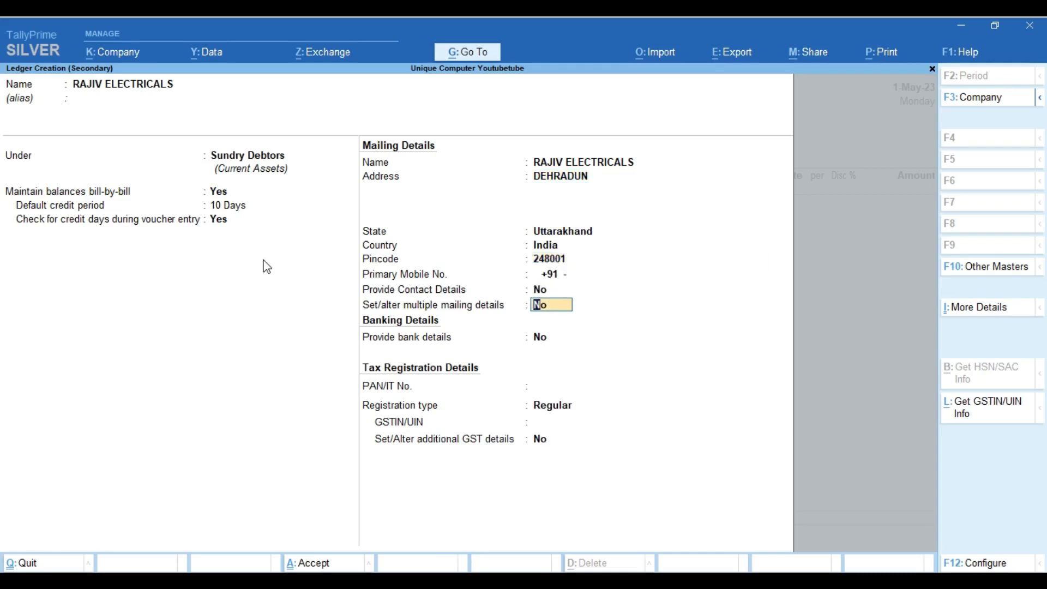
# Step: Enable multiple mailing details for the ledger and add an address type named DEHRADUN
pyautogui.write('y')
pyautogui.press('Return')
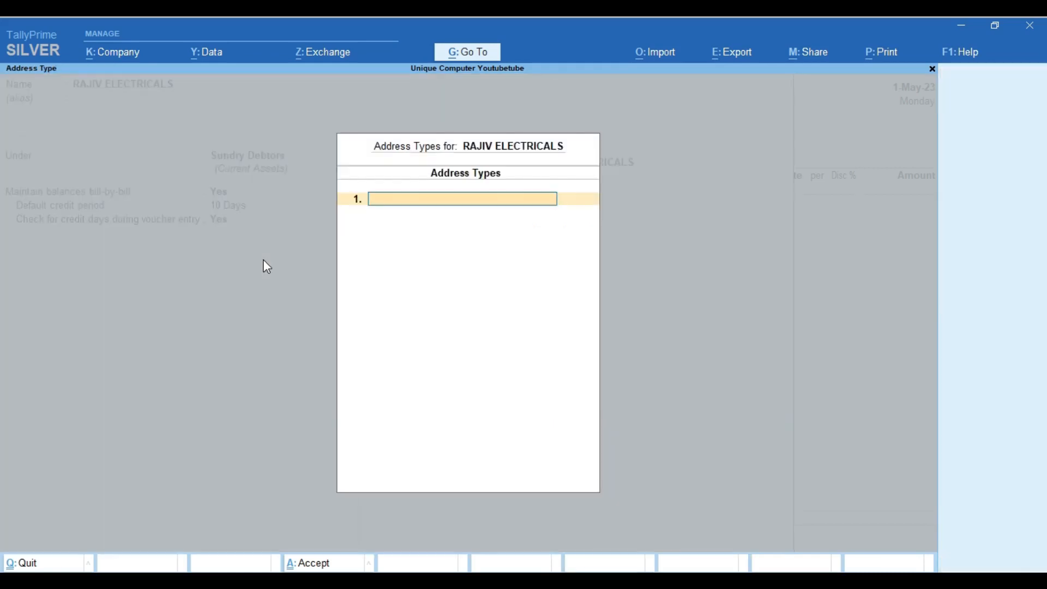
pyautogui.write('DEHRADUN')
pyautogui.press('Return')
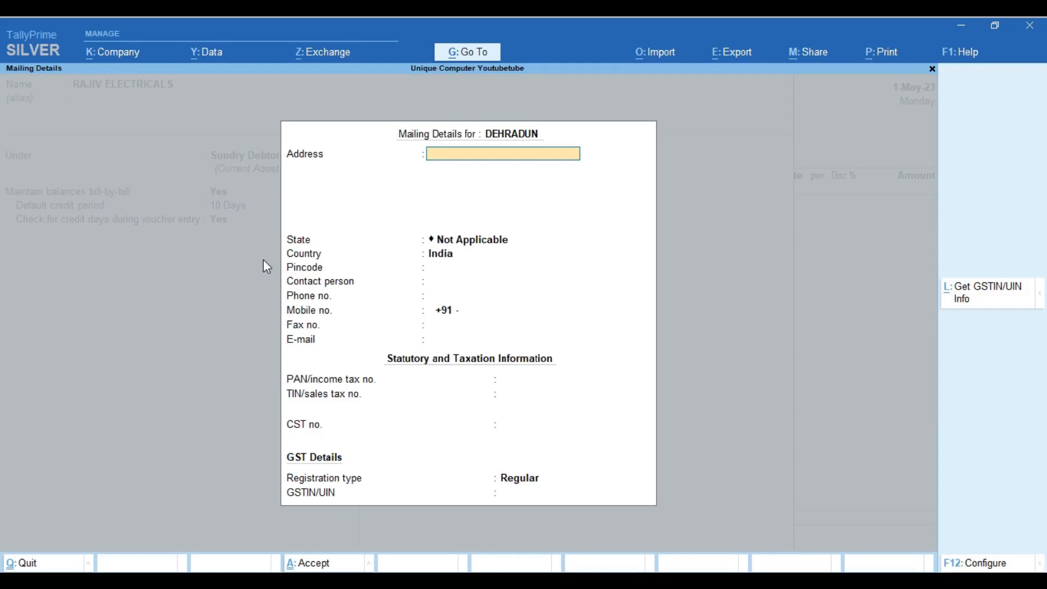
# Step: Enter the street address, the state Uttarakhand and the pincode for the DEHRADUN address type
pyautogui.write('GAN')
pyautogui.press('BackSpace')
pyautogui.press('BackSpace')
pyautogui.press('BackSpace')
pyautogui.write('CHAKRATA RA')
pyautogui.press('BackSpace')
pyautogui.write('OAD')
pyautogui.press('Return')
pyautogui.write('UT')
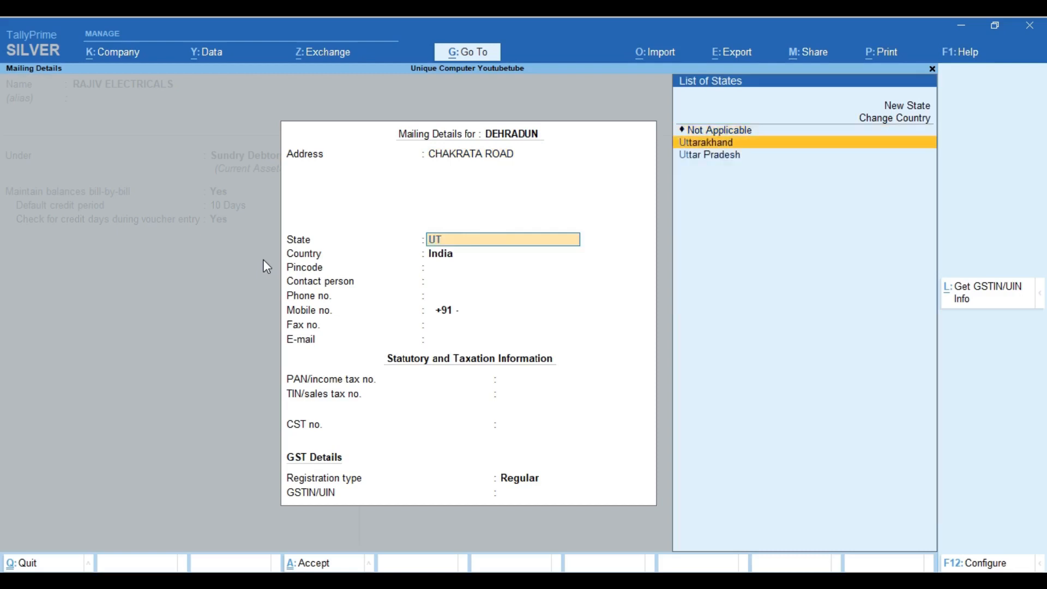
pyautogui.press('Return')
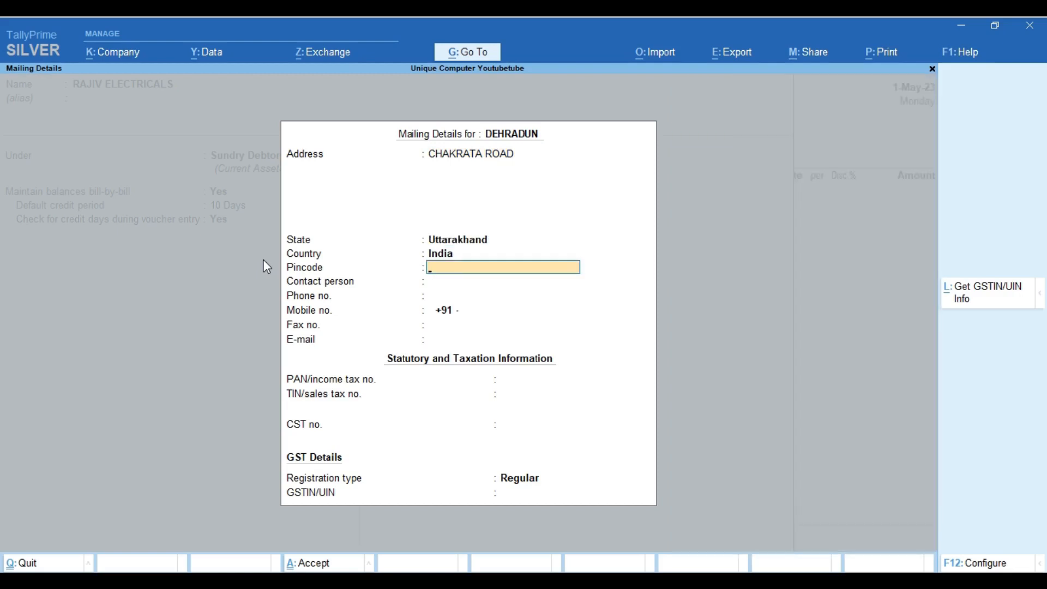
pyautogui.write('248001')
pyautogui.press('Return')
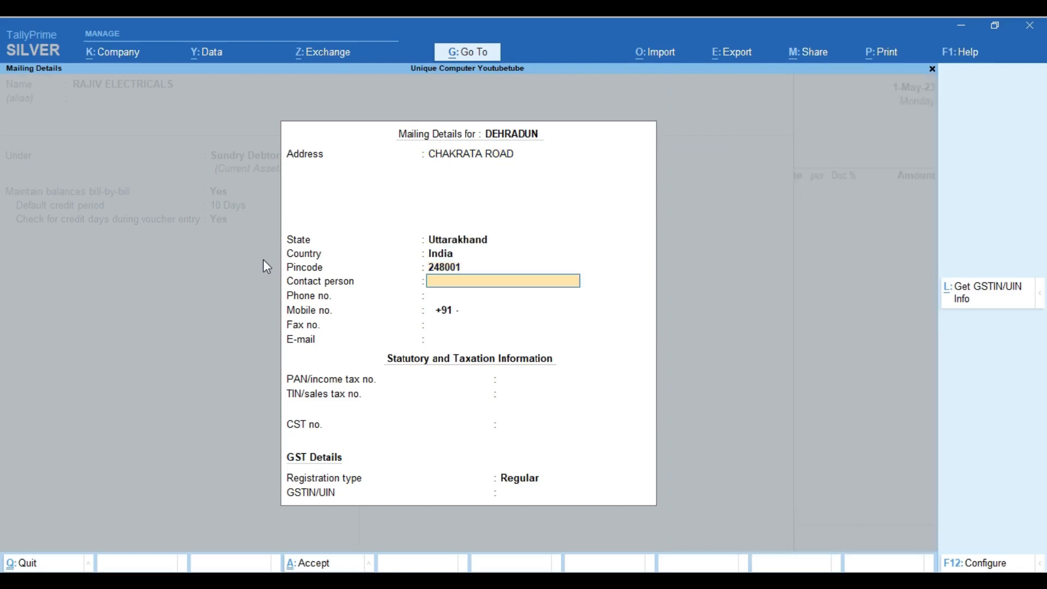
# Step: Leave the DEHRADUN contact, tax and GSTIN fields blank, keep Regular registration and complete its mailing details
pyautogui.press('Return')
pyautogui.press('Return')
pyautogui.press('Return')
pyautogui.press('Return')
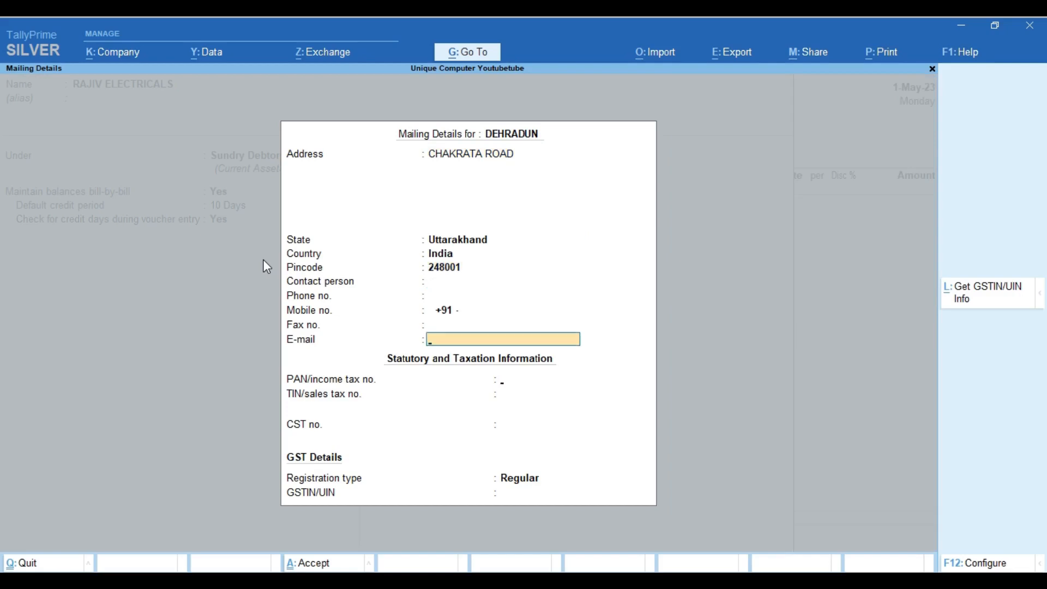
pyautogui.press('Return')
pyautogui.press('Return')
pyautogui.press('Return')
pyautogui.press('Return')
pyautogui.press('Return')
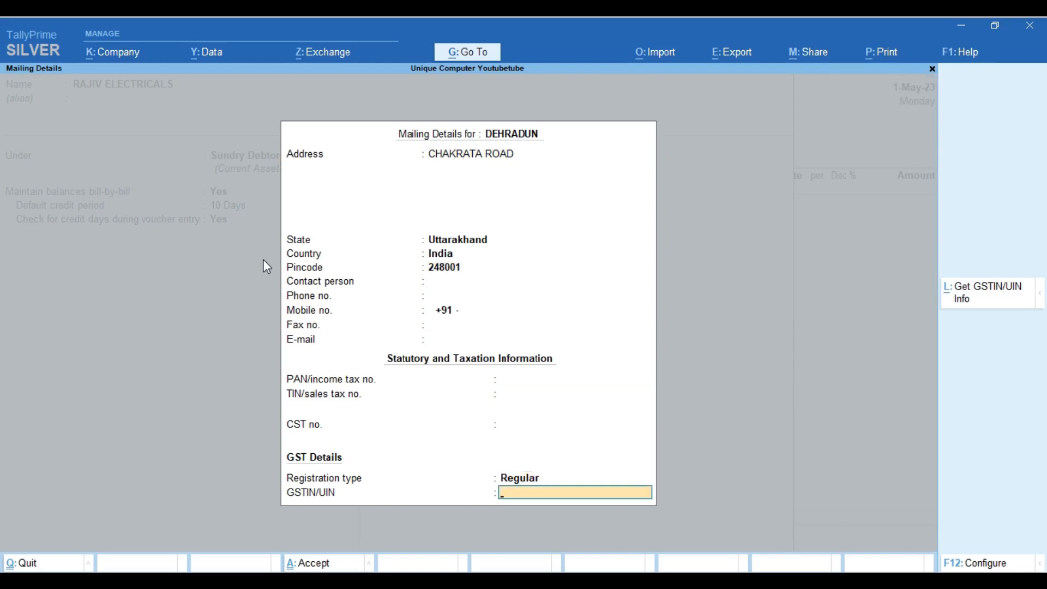
pyautogui.press('Return')
pyautogui.press('Return')
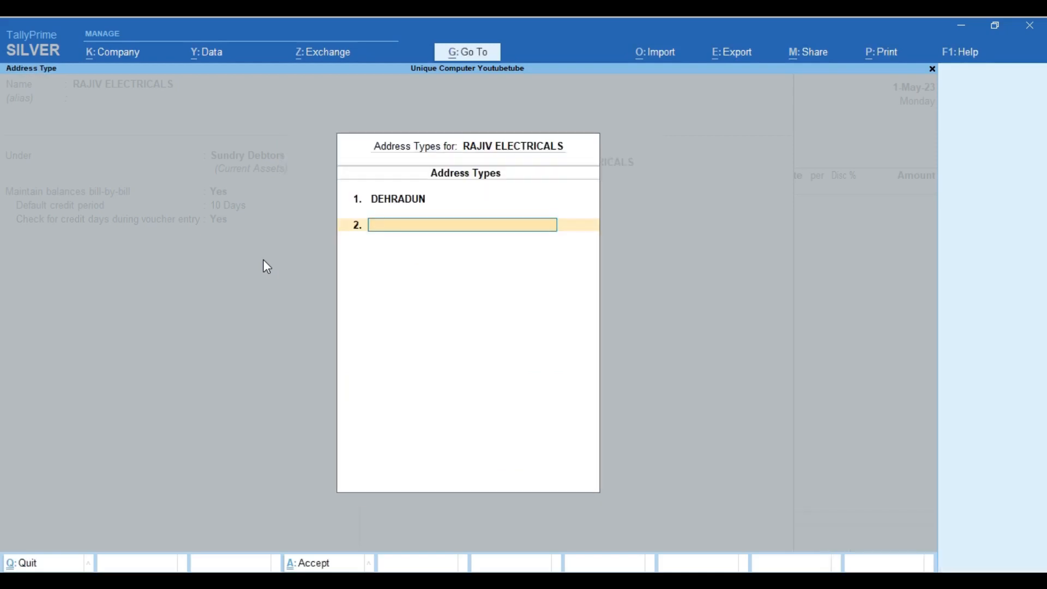
# Step: Add a second address type named SAHRANPUR and enter its two-line street address
pyautogui.write('SAHRANPUR')
pyautogui.press('Return')
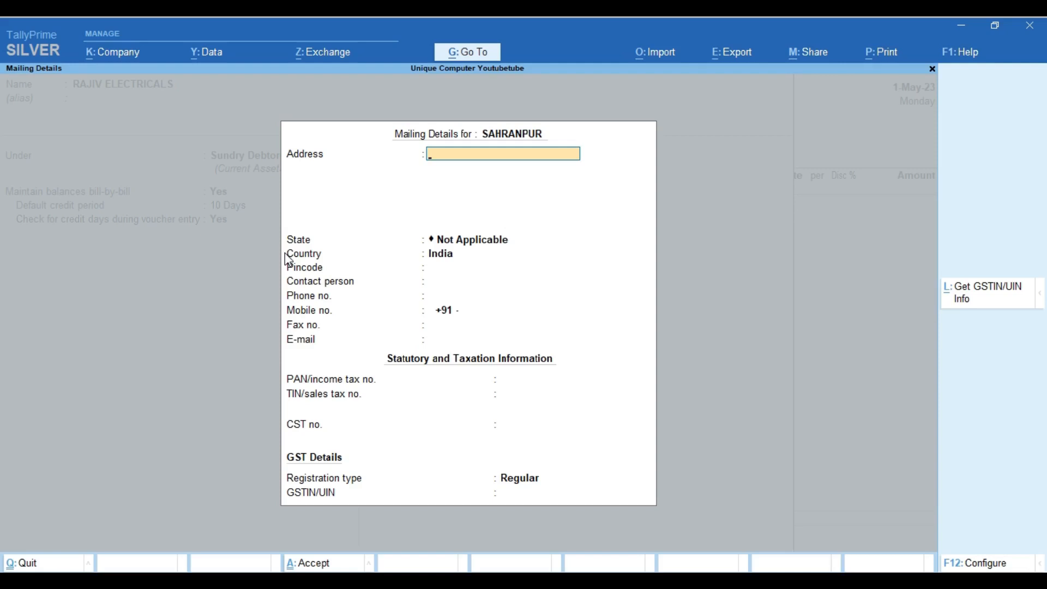
pyautogui.write('GANTAGHAR CHOK')
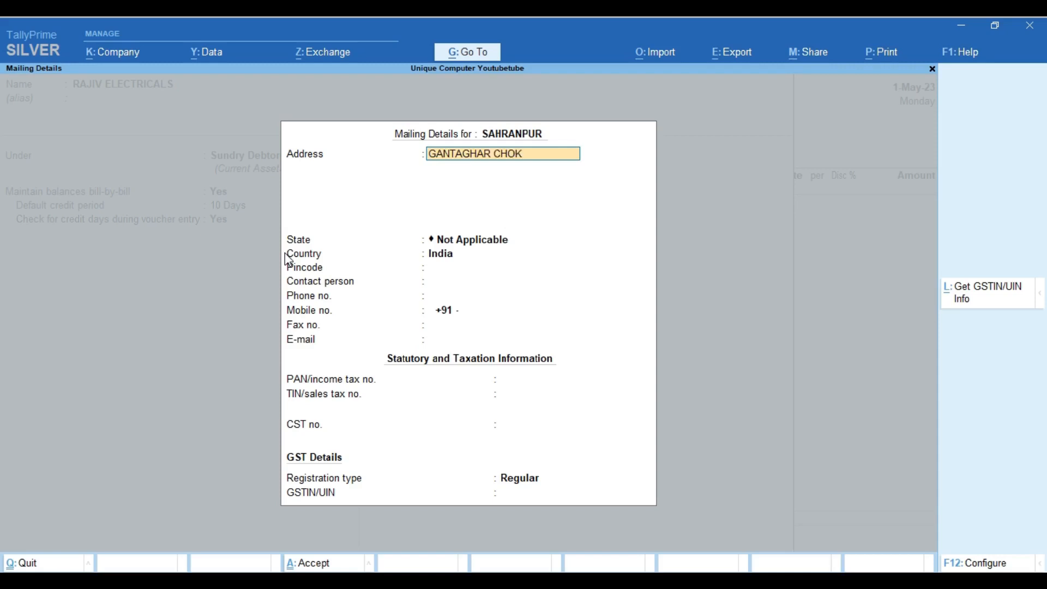
pyautogui.press('Return')
pyautogui.write('DEHRADUN ROAD')
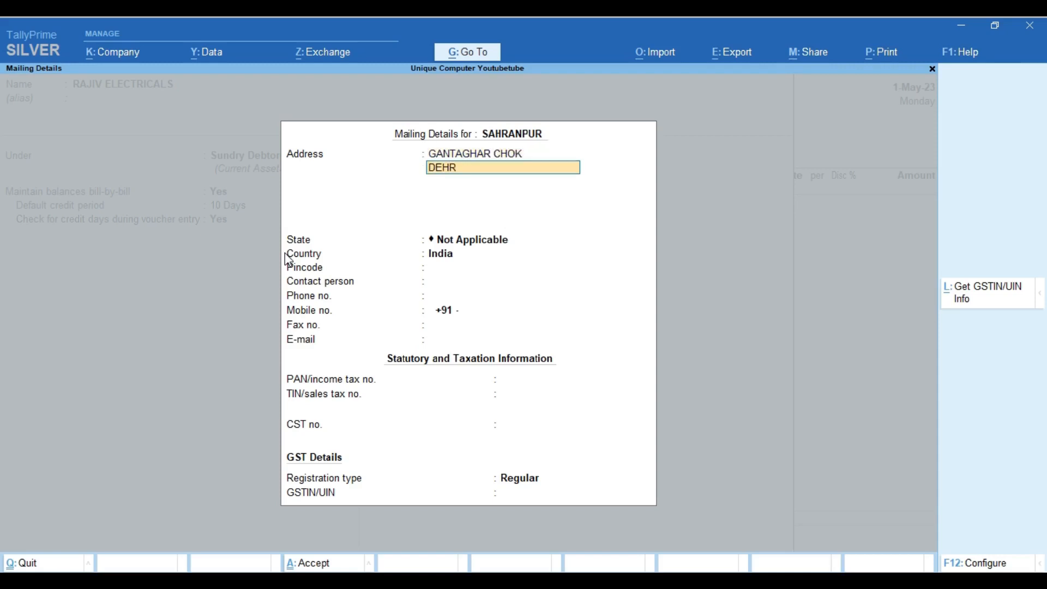
pyautogui.press('Return')
pyautogui.press('Return')
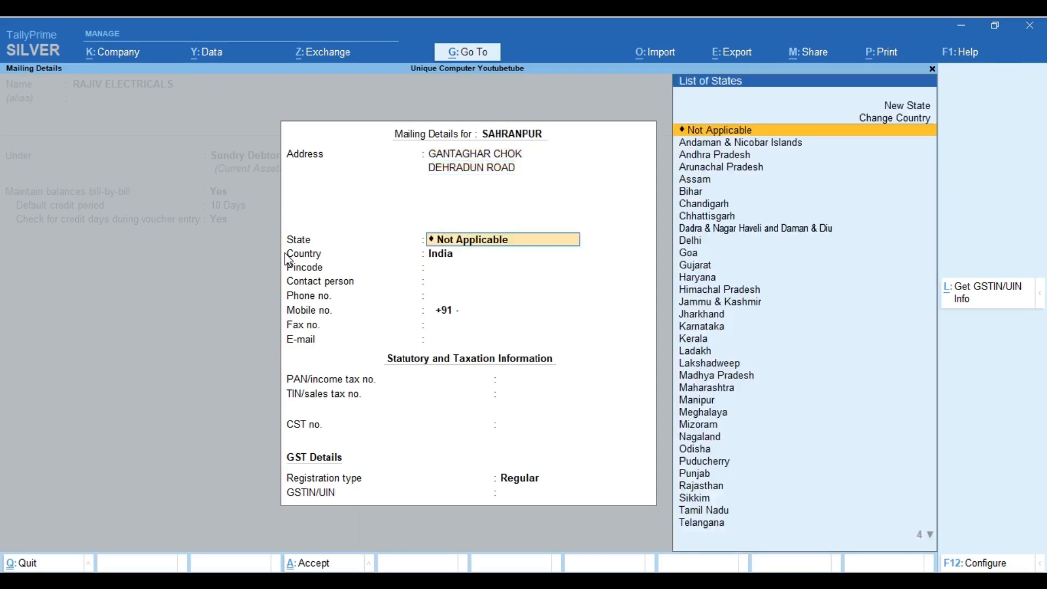
# Step: Set the SAHRANPUR address type's state to Uttar Pradesh and enter its pincode
pyautogui.write('UT')
pyautogui.press('Return')
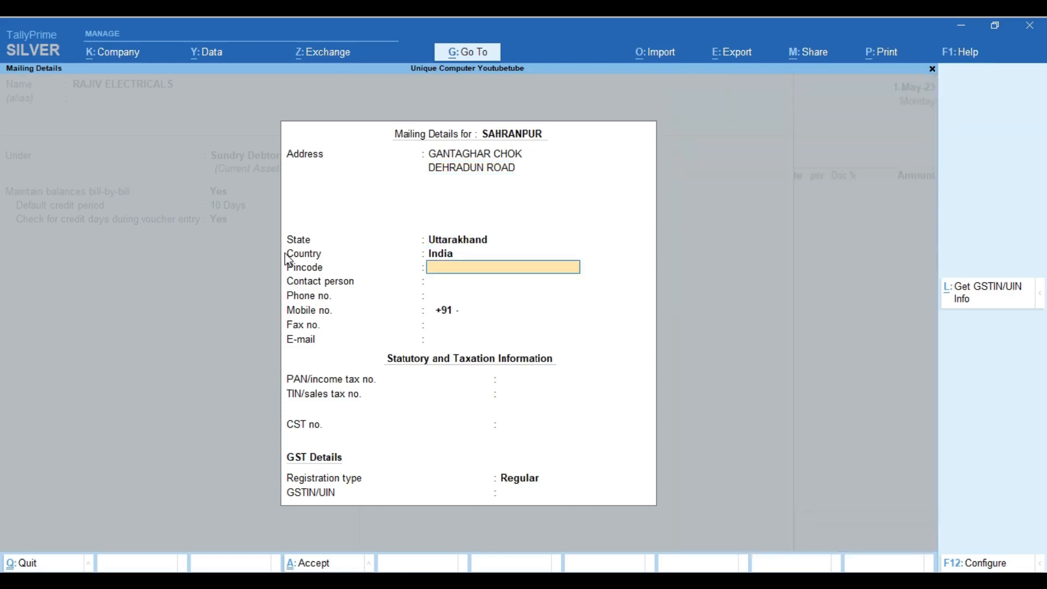
pyautogui.press('BackSpace')
pyautogui.press('BackSpace')
pyautogui.press('Down')
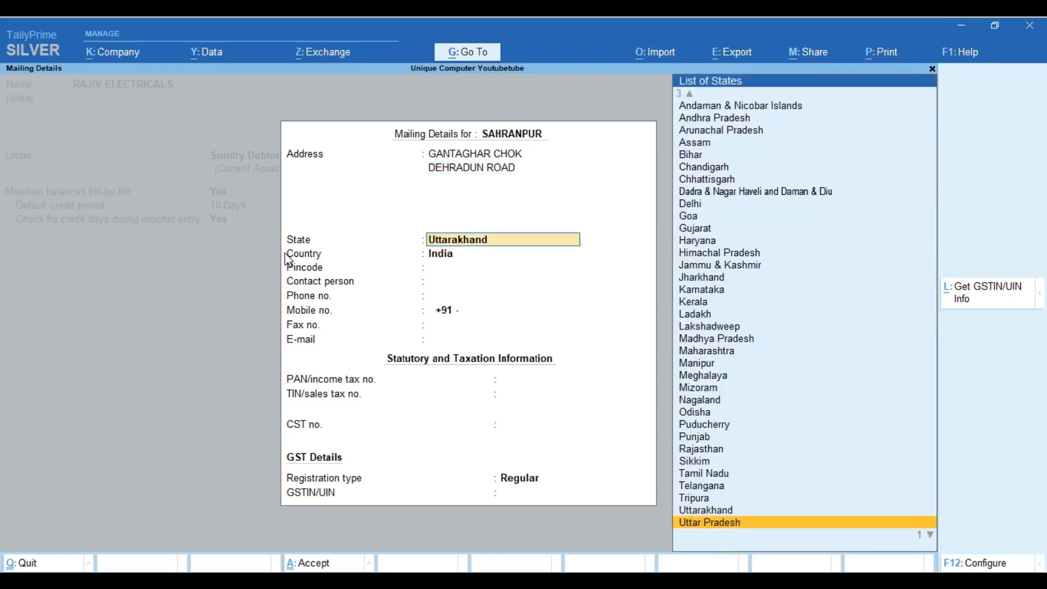
pyautogui.press('Return')
pyautogui.write('246767')
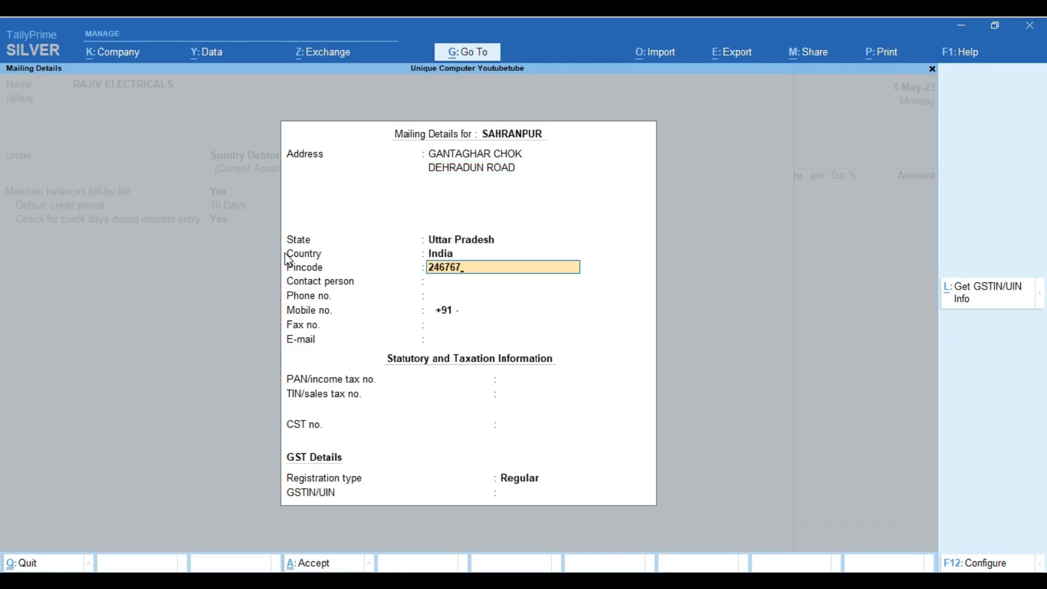
# Step: Leave the SAHRANPUR contact, tax and GSTIN fields blank, keep Regular registration and complete its mailing details
pyautogui.press('Return')
pyautogui.press('Return')
pyautogui.press('Return')
pyautogui.press('Return')
pyautogui.press('Return')
pyautogui.press('Return')
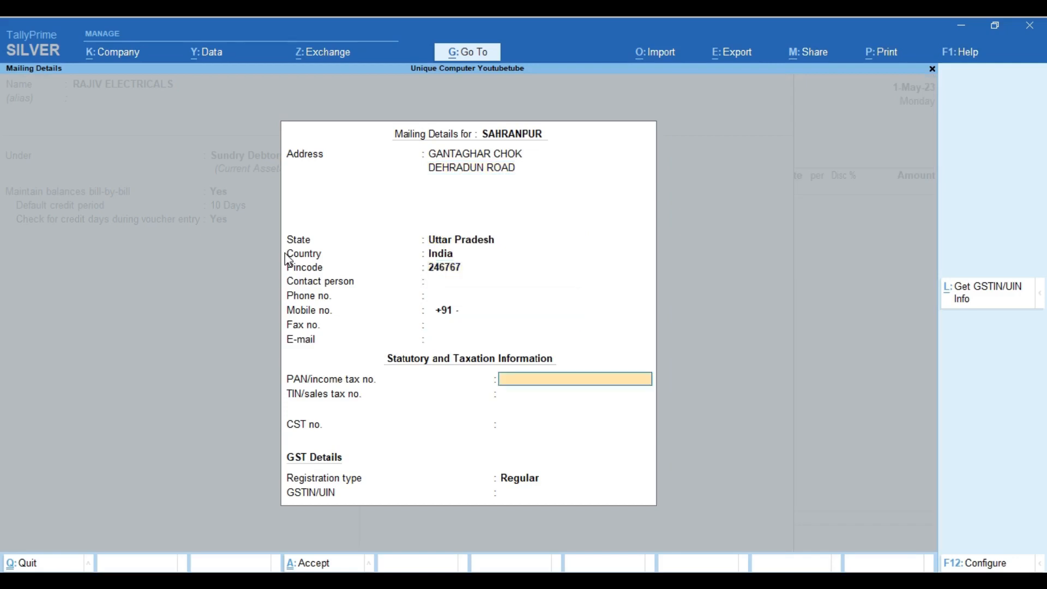
pyautogui.press('Return')
pyautogui.press('Return')
pyautogui.press('Return')
pyautogui.press('Return')
pyautogui.press('Return')
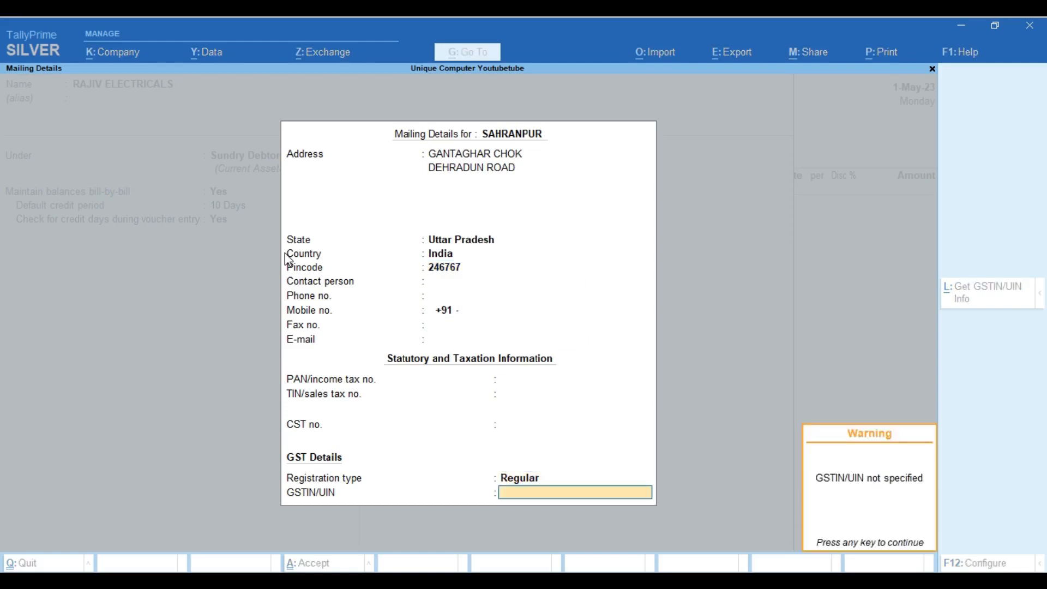
pyautogui.press('Return')
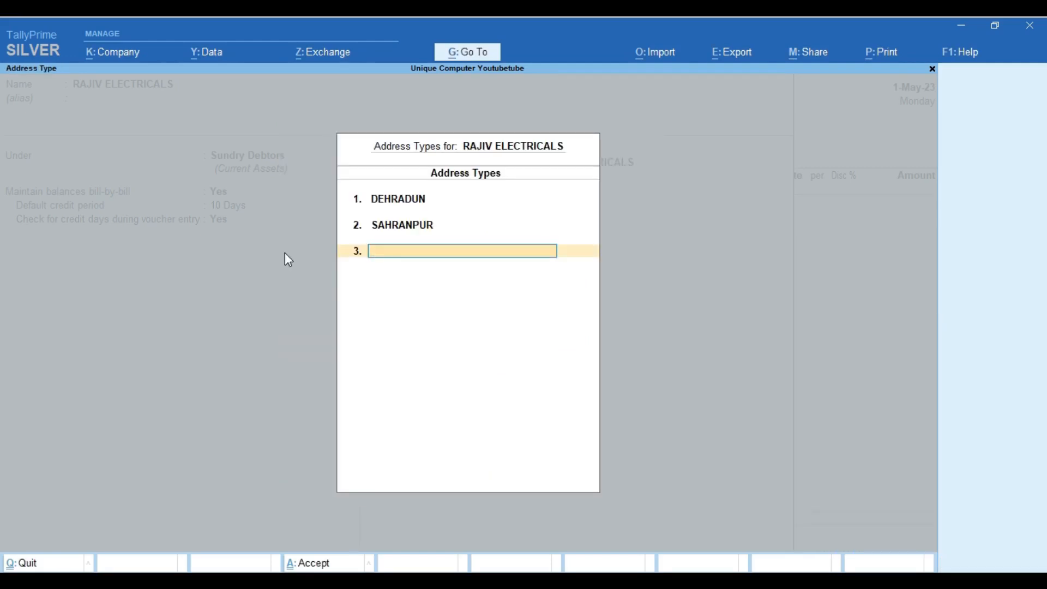
# Step: Finish the address types list and save the RAJIV ELECTRICALS ledger without bank details, PAN or GSTIN
pyautogui.press('Return')
pyautogui.press('Return')
pyautogui.press('Return')
pyautogui.press('Return')
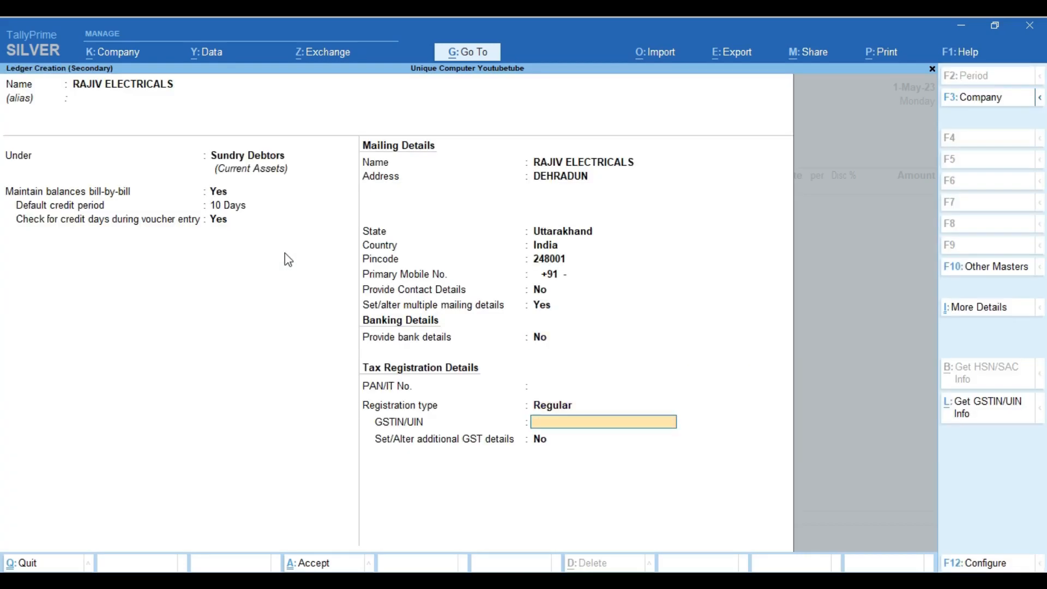
pyautogui.press('Return')
pyautogui.press('Return')
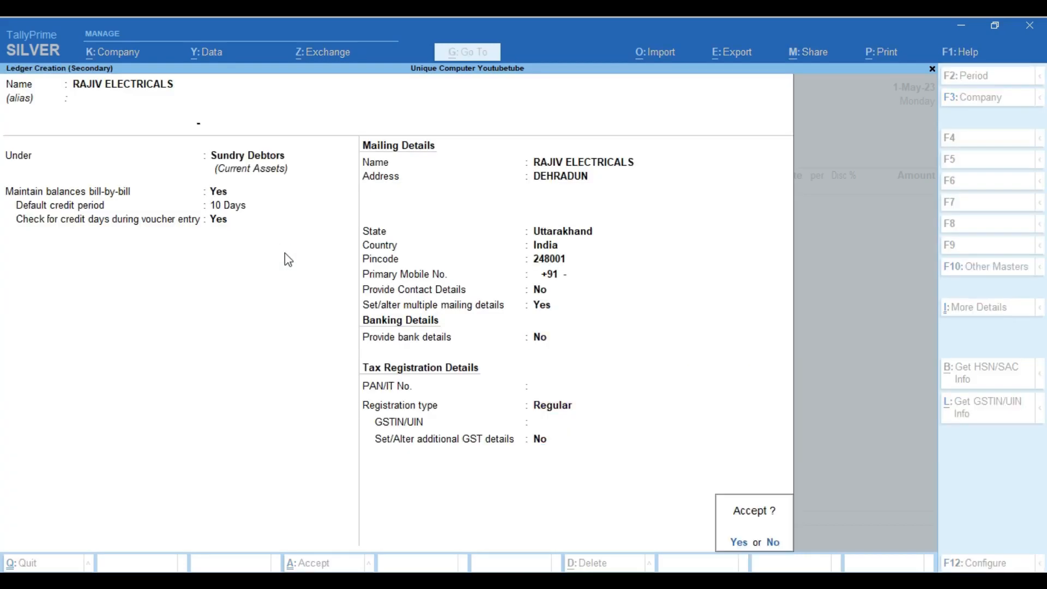
pyautogui.press('Return')
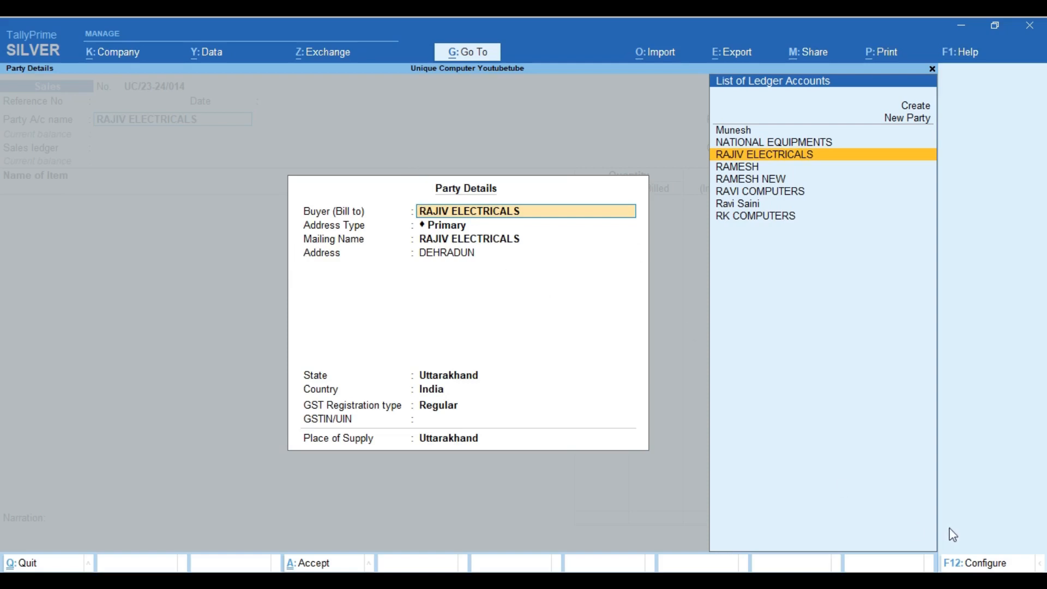
# Step: Configure the voucher's party details to include the pincode
pyautogui.click(975, 568)
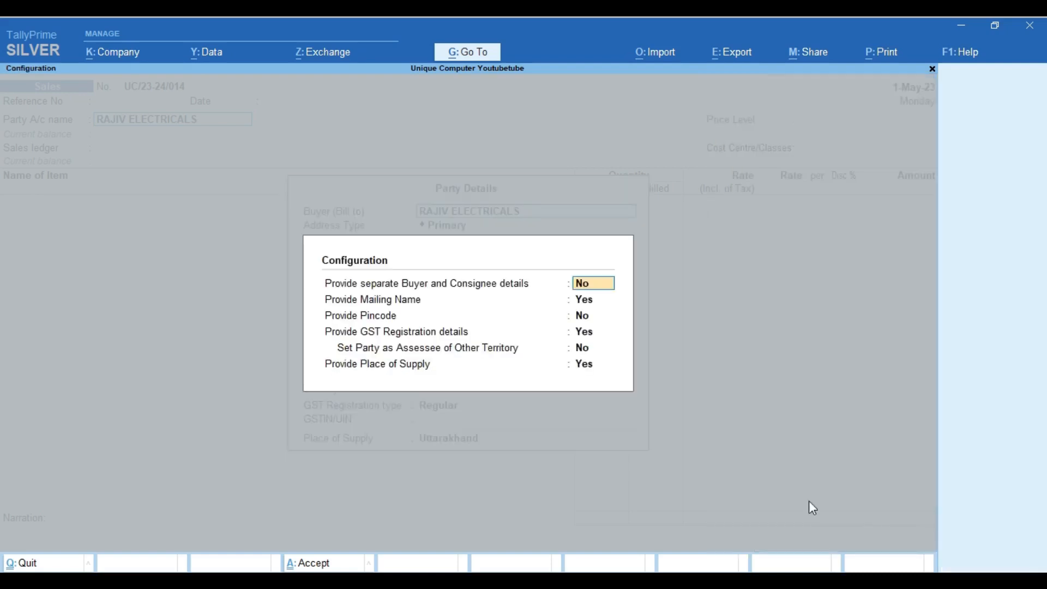
pyautogui.press('Return')
pyautogui.press('Return')
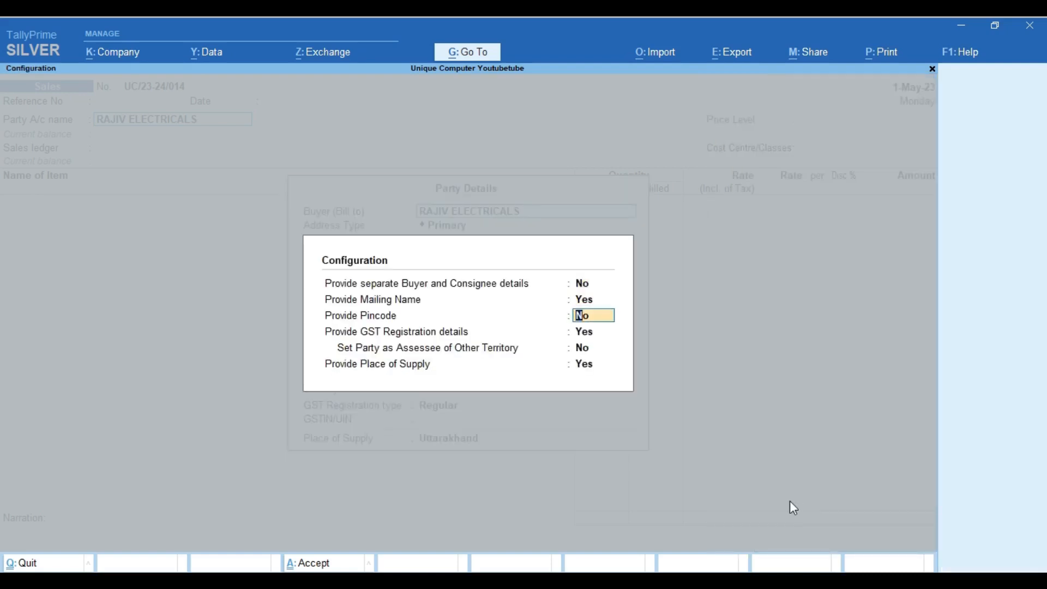
pyautogui.write('Y')
pyautogui.press('Return')
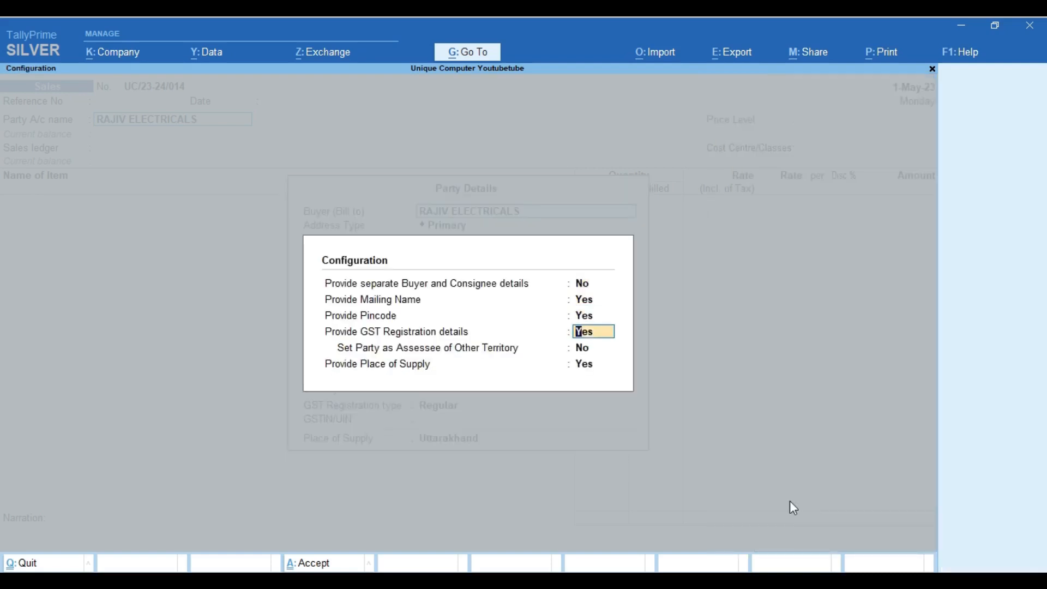
# Step: Enable separate buyer and consignee details in the party details configuration, keep the remaining options and save it
pyautogui.press('Up')
pyautogui.press('Up')
pyautogui.press('Up')
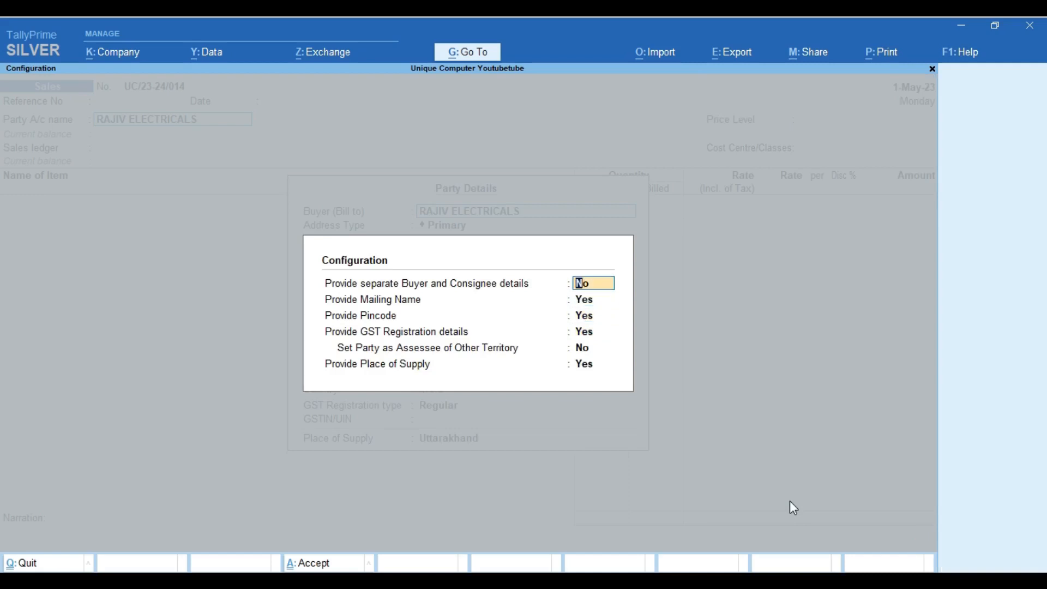
pyautogui.write('Y')
pyautogui.press('Return')
pyautogui.press('Return')
pyautogui.press('Return')
pyautogui.press('Return')
pyautogui.press('Return')
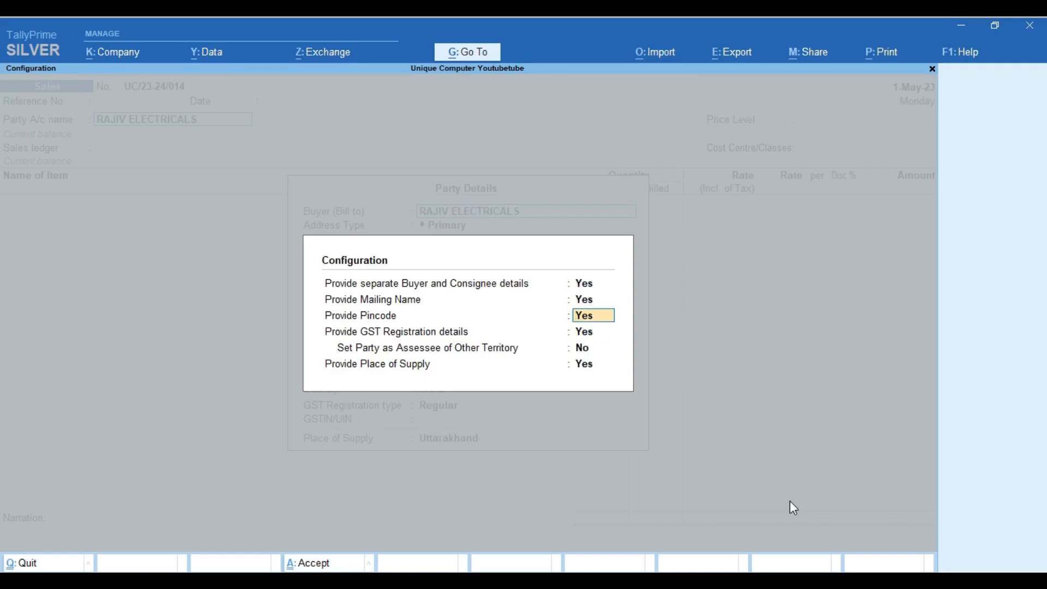
pyautogui.press('Return')
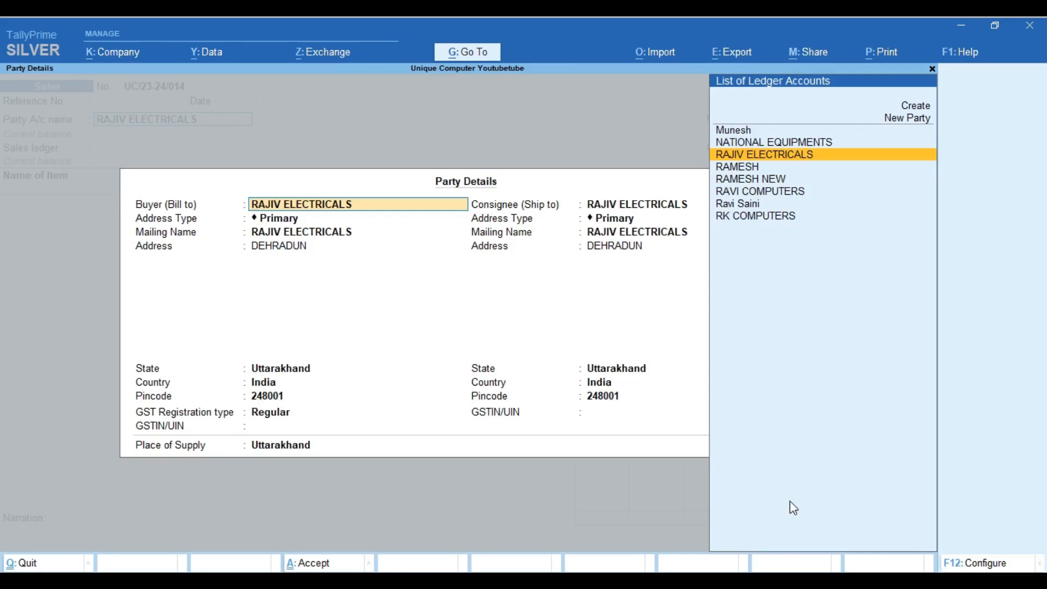
# Step: Keep RAJIV ELECTRICALS as the buyer with the Primary address type and proceed to the consignee
pyautogui.press('Return')
pyautogui.press('Return')
pyautogui.press('Return')
pyautogui.press('Return')
pyautogui.press('Return')
pyautogui.press('Return')
pyautogui.press('Return')
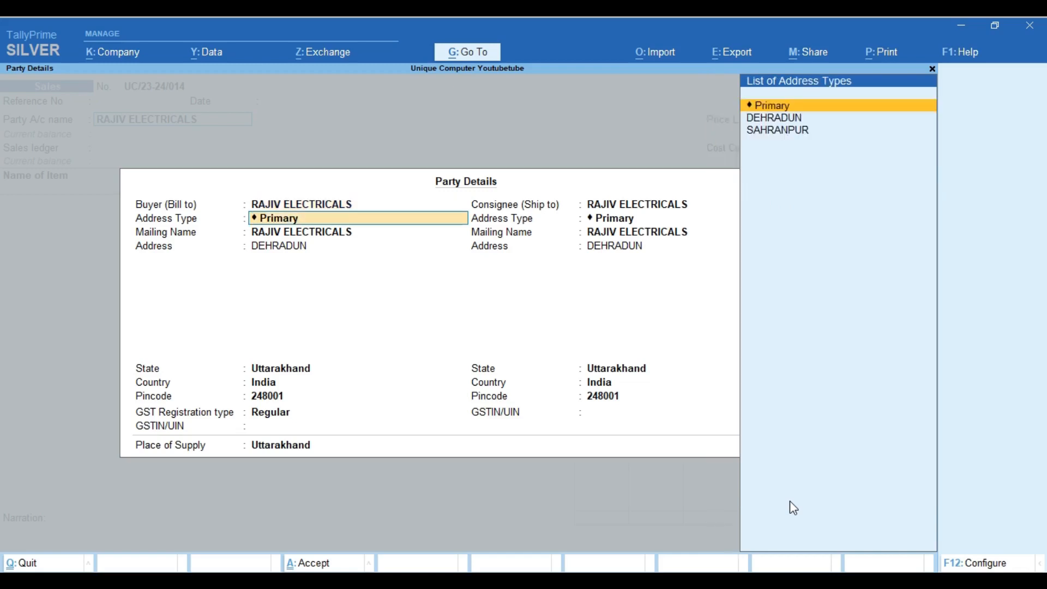
pyautogui.press('Return')
pyautogui.press('Return')
pyautogui.press('Return')
pyautogui.press('Return')
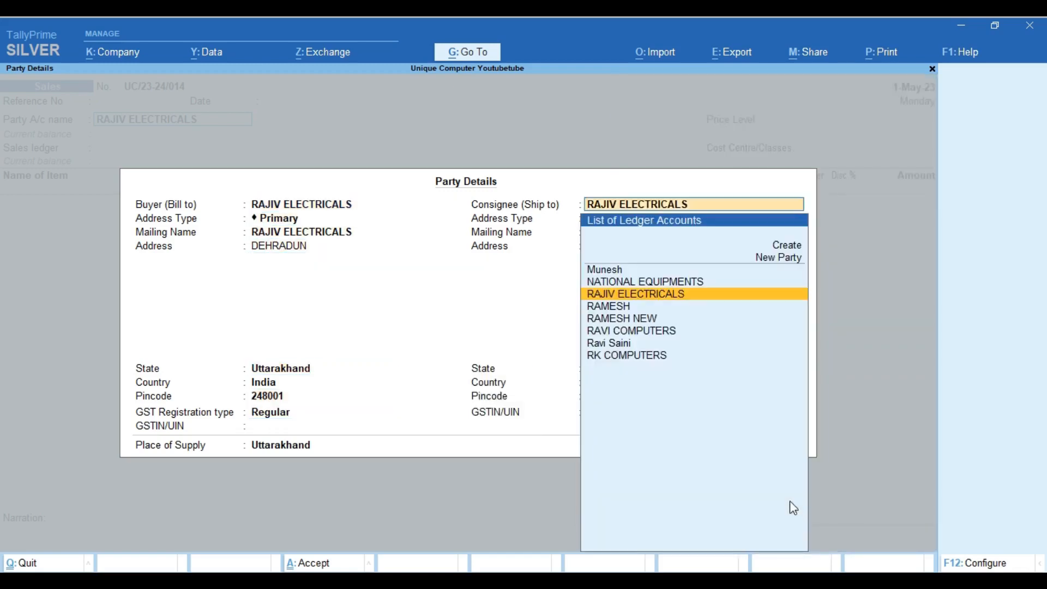
# Step: Set the consignee's address type to SAHRANPUR, keep its remaining details and save the party details
pyautogui.press('Down')
pyautogui.press('Down')
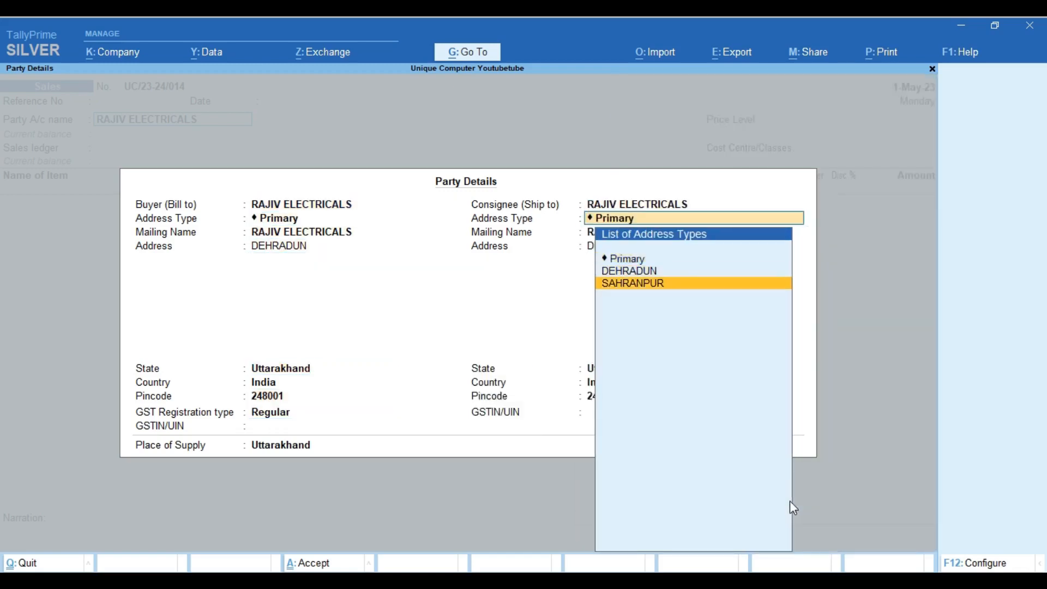
pyautogui.press('Return')
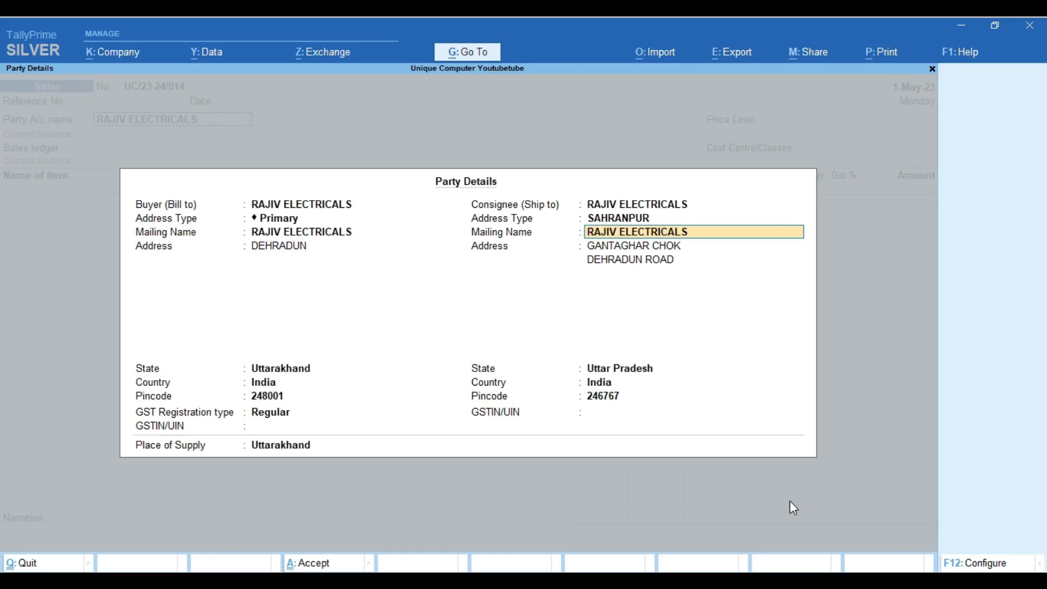
pyautogui.press('Return')
pyautogui.press('Return')
pyautogui.press('Return')
pyautogui.press('Return')
pyautogui.press('Return')
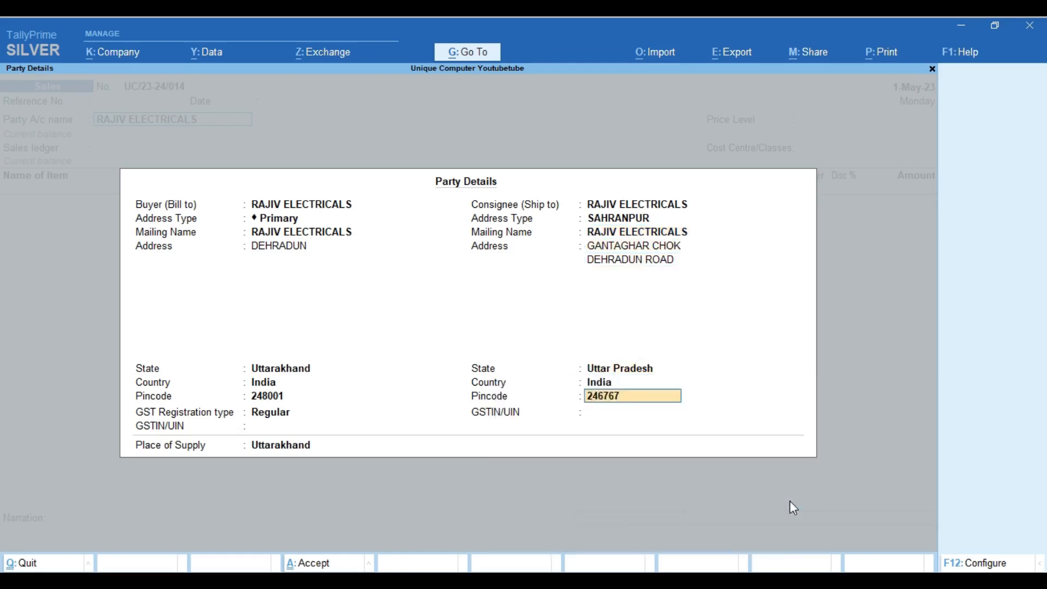
pyautogui.press('Return')
pyautogui.press('Return')
pyautogui.press('Return')
pyautogui.press('Return')
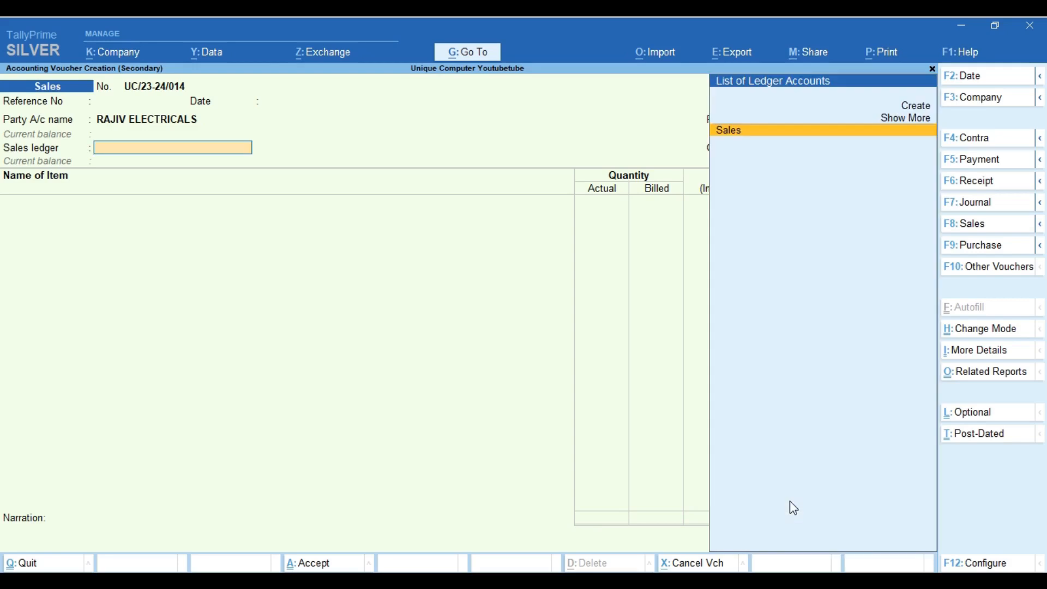
# Step: Use the Sales ledger and enter 1 NOS of MOTHERBOARD at the default rate with no discount, ending the item list
pyautogui.press('Return')
pyautogui.press('Return')
pyautogui.write('mot')
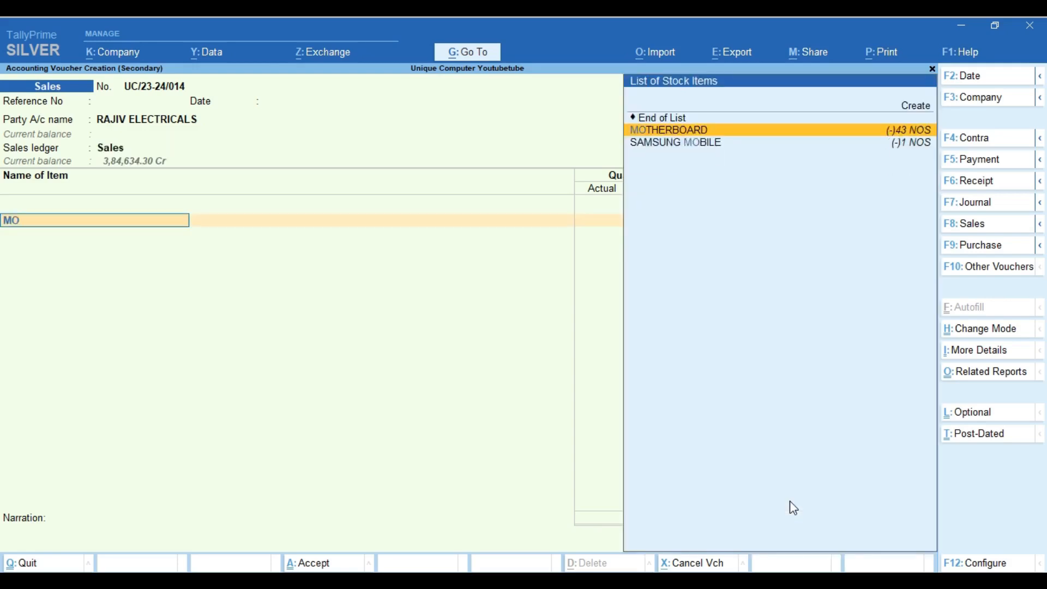
pyautogui.press('Return')
pyautogui.press('Return')
pyautogui.write('1')
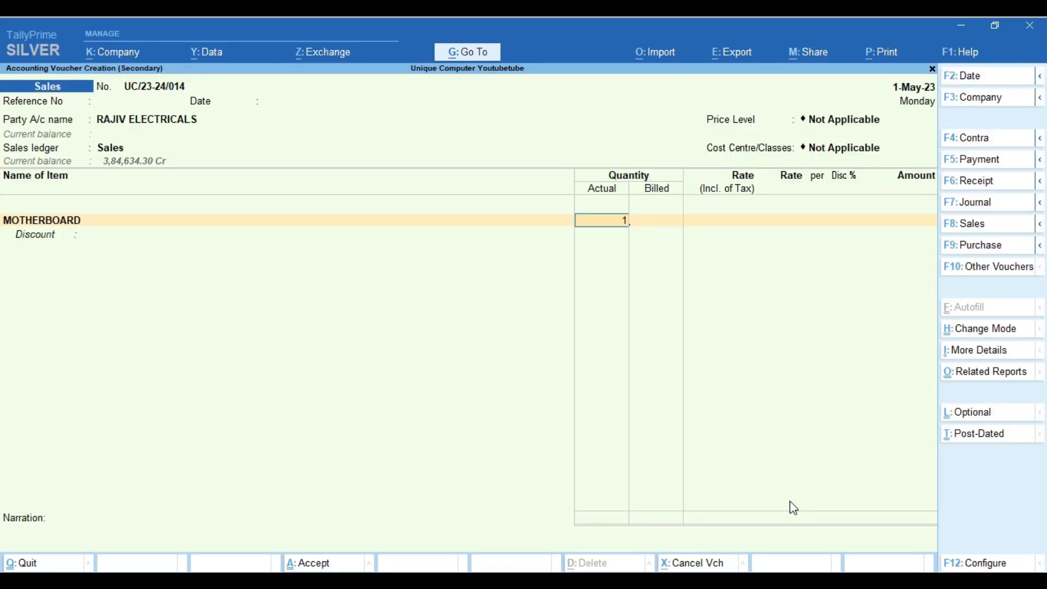
pyautogui.press('Return')
pyautogui.press('Return')
pyautogui.press('Return')
pyautogui.press('Return')
pyautogui.press('Return')
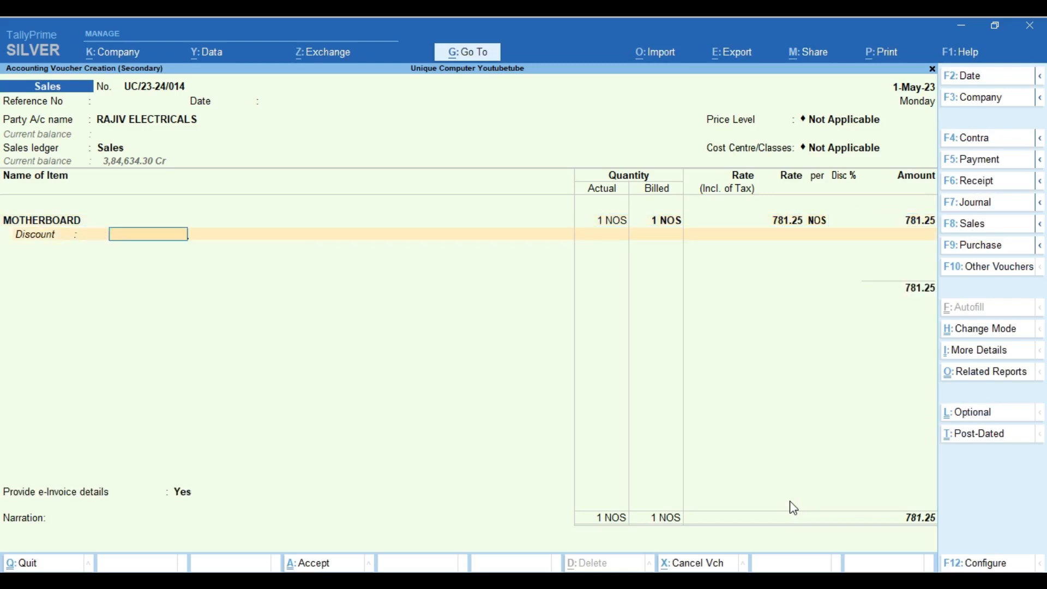
pyautogui.press('Return')
pyautogui.press('Return')
# Step: Add the CGST, SGST and Igst tax ledgers beneath the MOTHERBOARD item
pyautogui.write('CG')
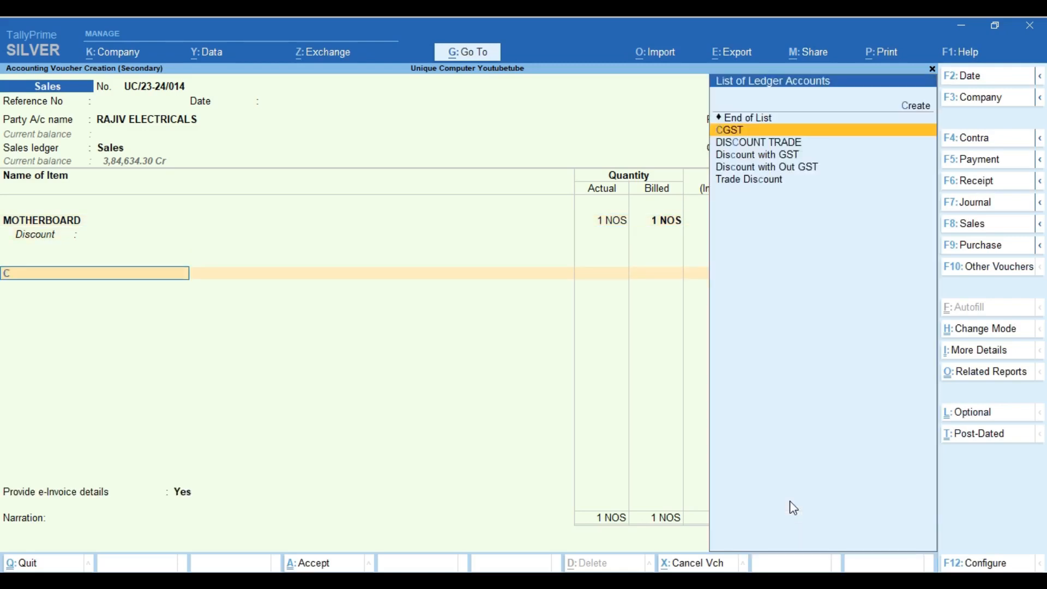
pyautogui.press('Return')
pyautogui.press('Return')
pyautogui.write('SG')
pyautogui.press('Return')
pyautogui.write('R')
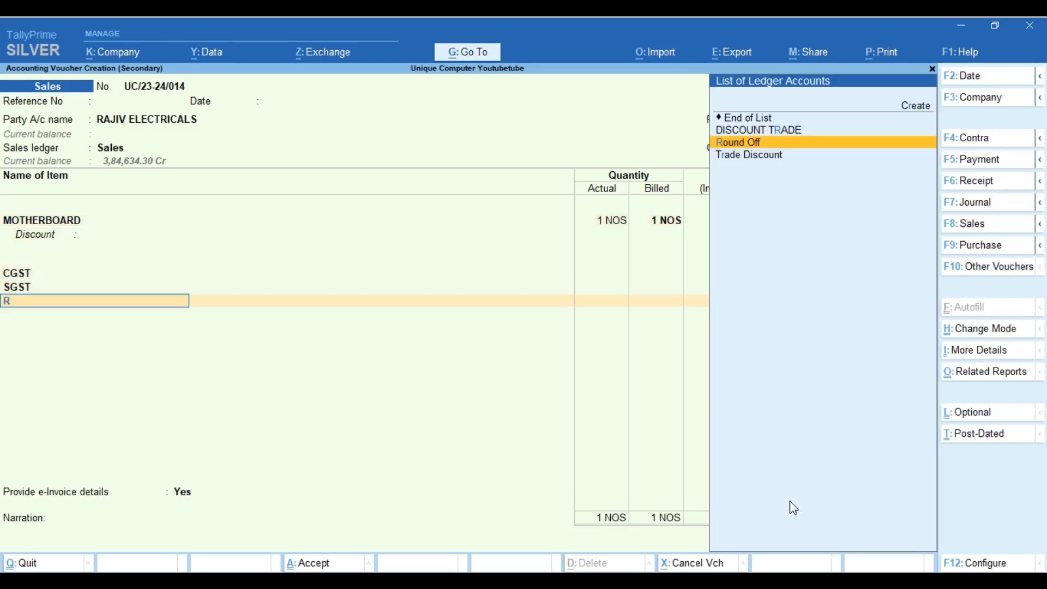
pyautogui.press('BackSpace')
pyautogui.write('i')
pyautogui.press('Return')
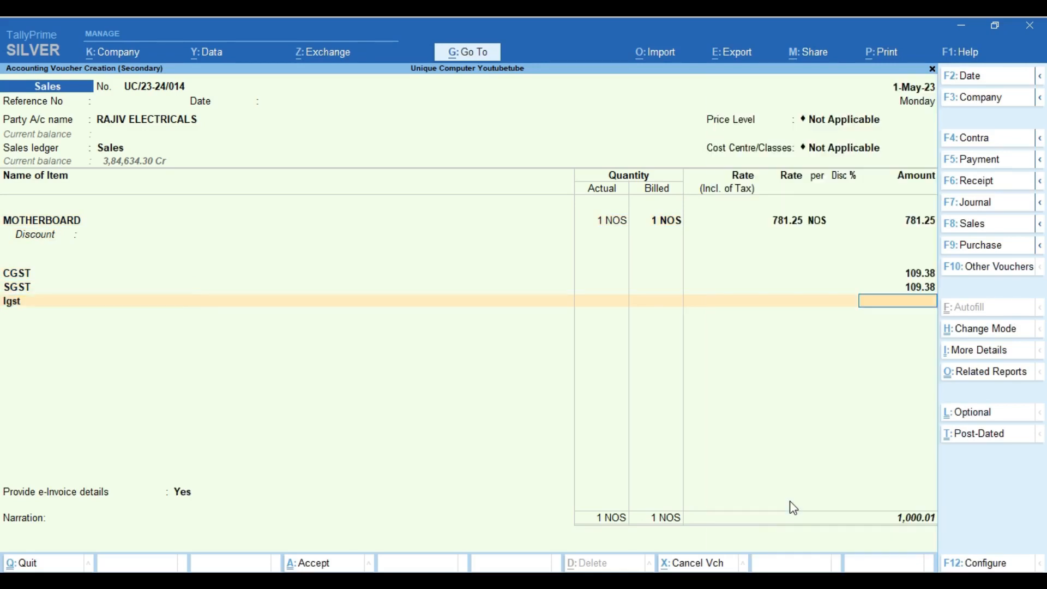
# Step: Add the Round Off ledger, allocate it to the Sales Man 1 cost centre and end the ledger list
pyautogui.write('R')
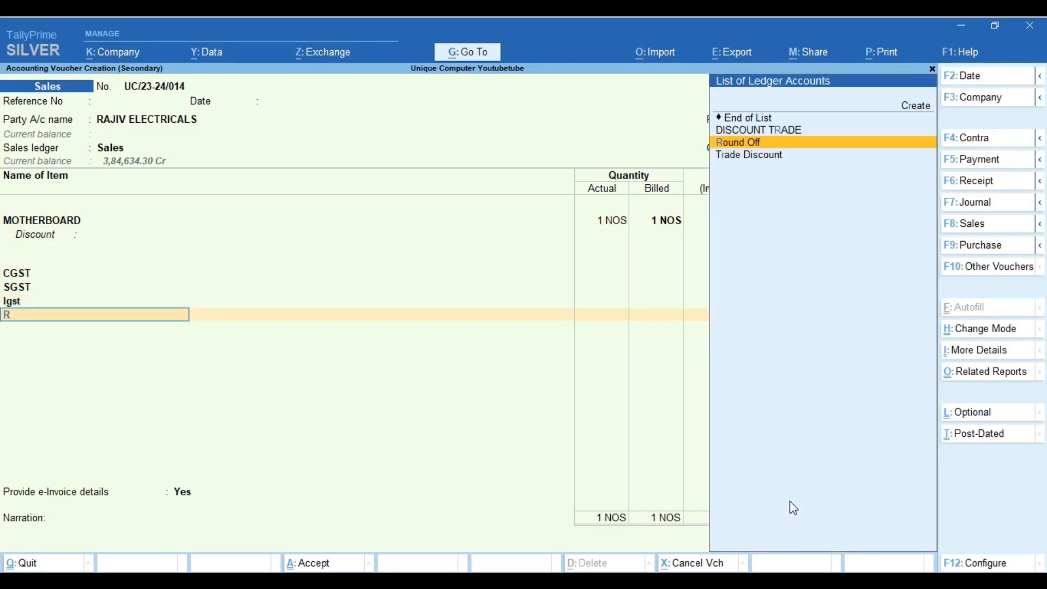
pyautogui.press('Return')
pyautogui.press('Return')
pyautogui.press('Return')
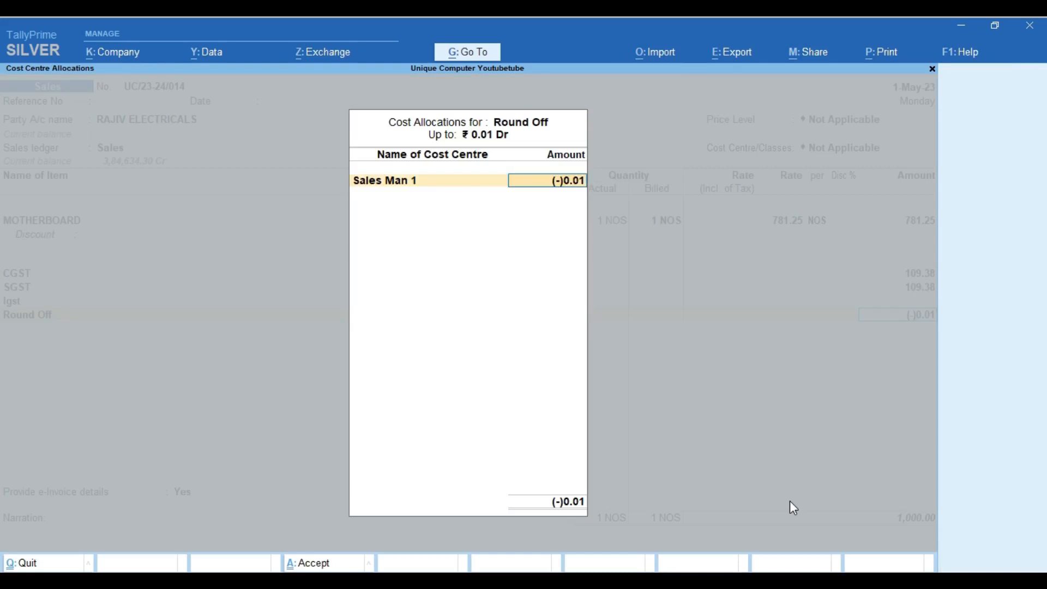
pyautogui.press('Return')
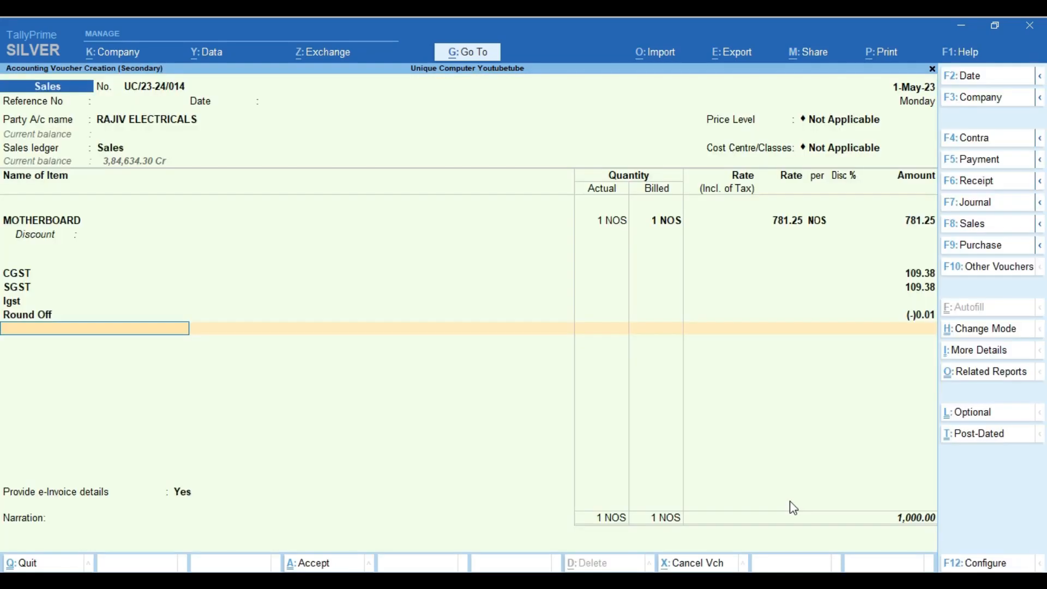
pyautogui.press('Return')
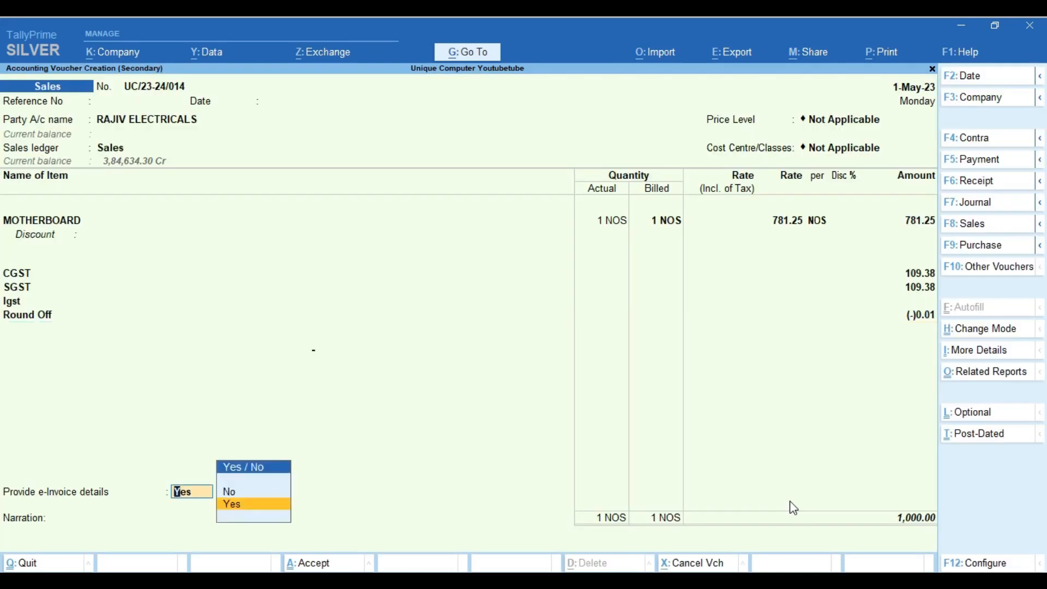
# Step: Accept the sales voucher with e-Invoice details left at Yes and an empty narration, but decline generating the e-Invoice
pyautogui.press('Return')
pyautogui.press('Return')
pyautogui.press('Return')
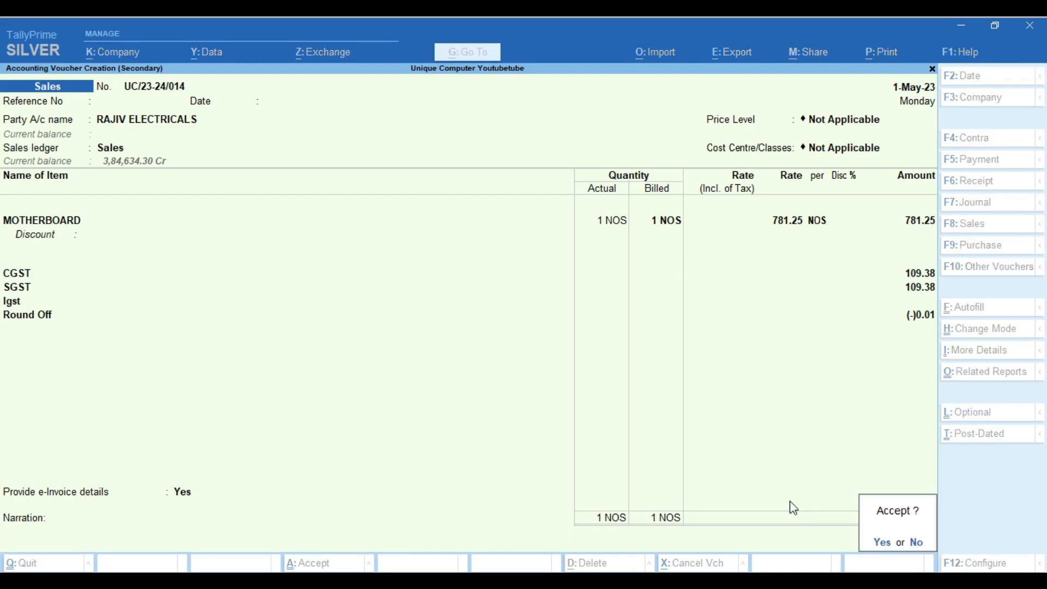
pyautogui.press('Return')
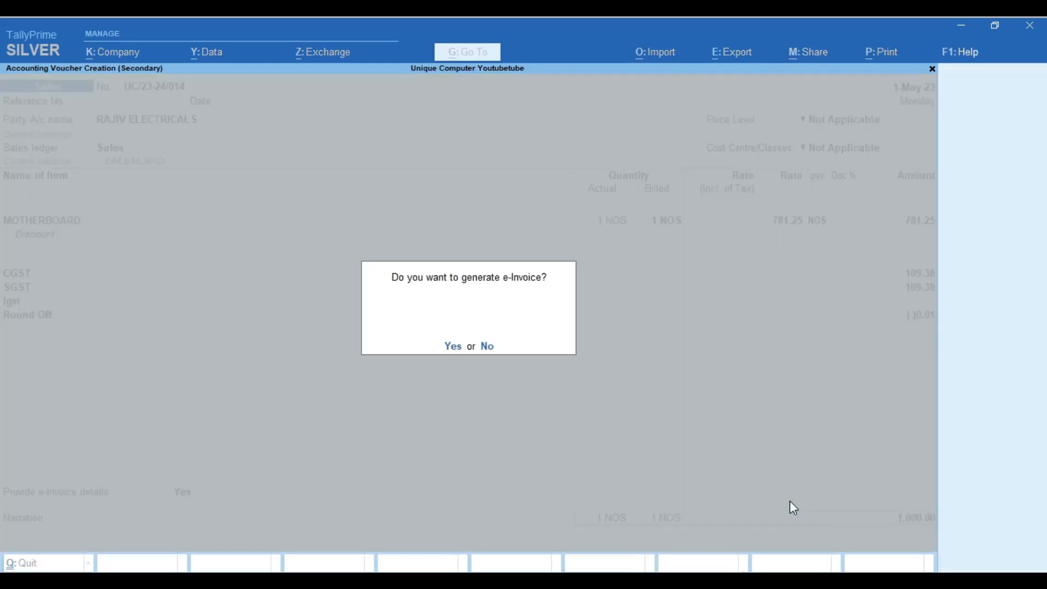
pyautogui.press('n')
# Step: Generate the UPI payment QR code for the RAJIV ELECTRICALS sales voucher
pyautogui.press('y')
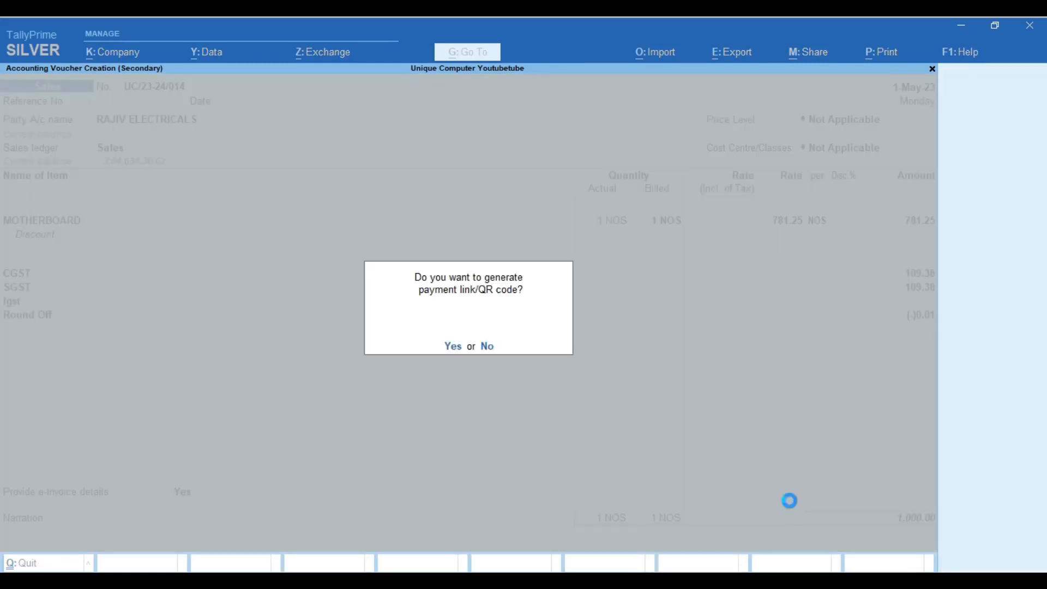
pyautogui.press('Return')
pyautogui.press('y')
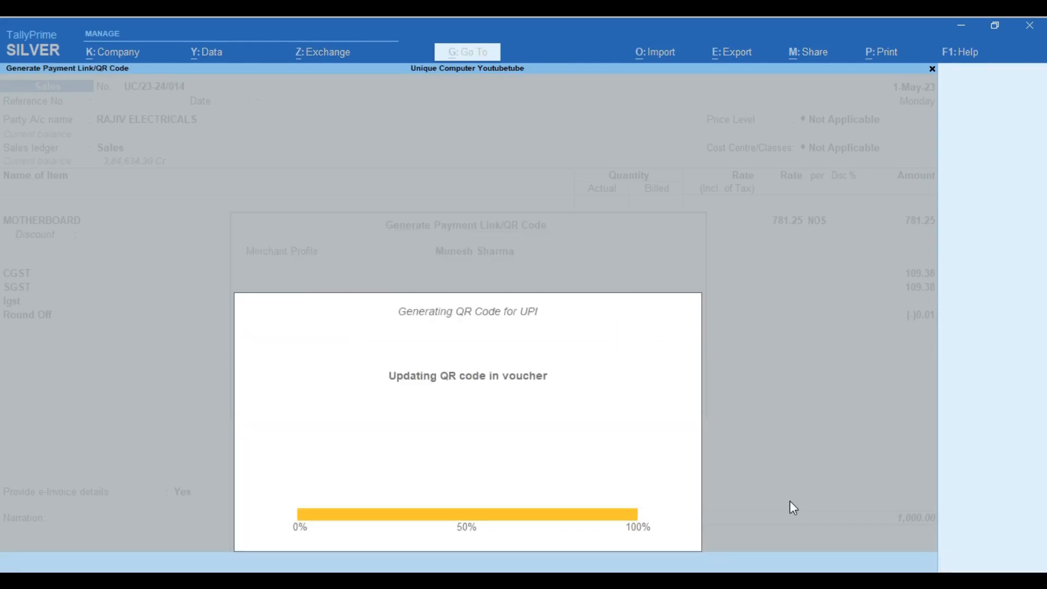
pyautogui.press('Return')
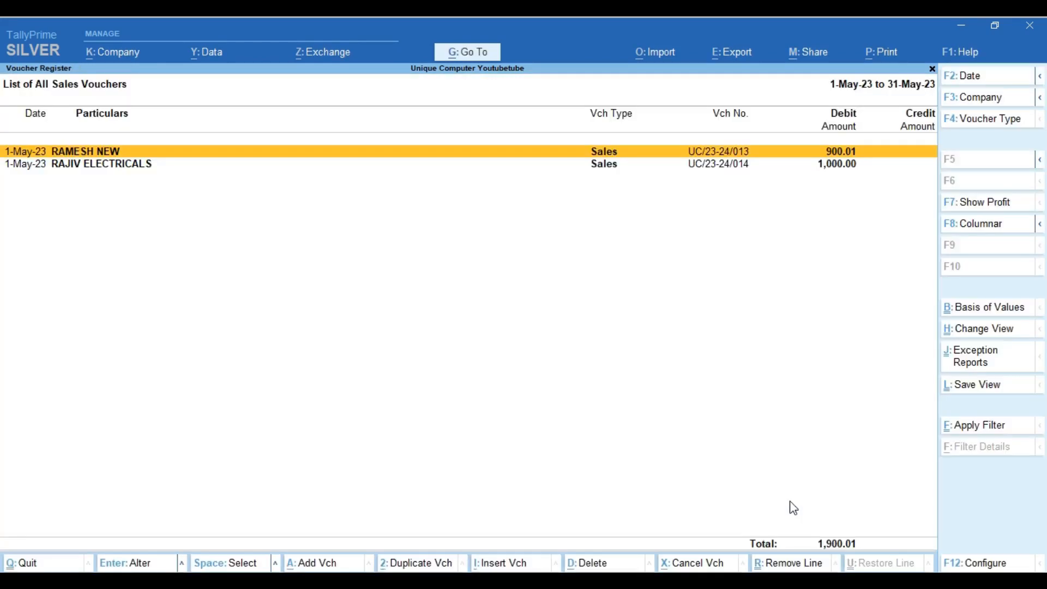
# Step: Open the RAJIV ELECTRICALS voucher from the sales register and preview its printed tax invoice
pyautogui.press('Down')
pyautogui.press('Return')
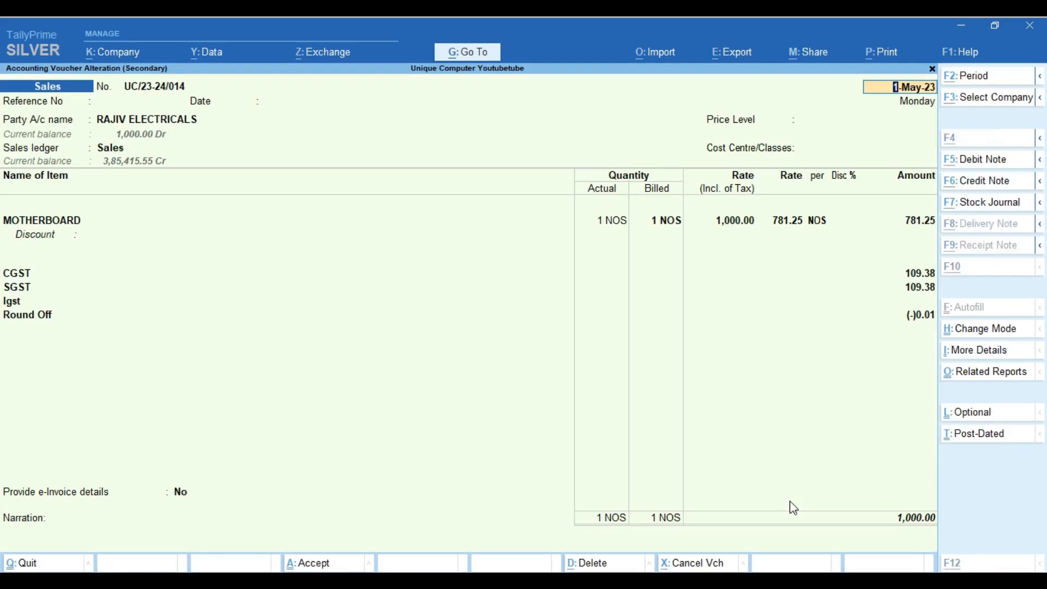
pyautogui.hotkey('alt', 'p')
pyautogui.press('Return')
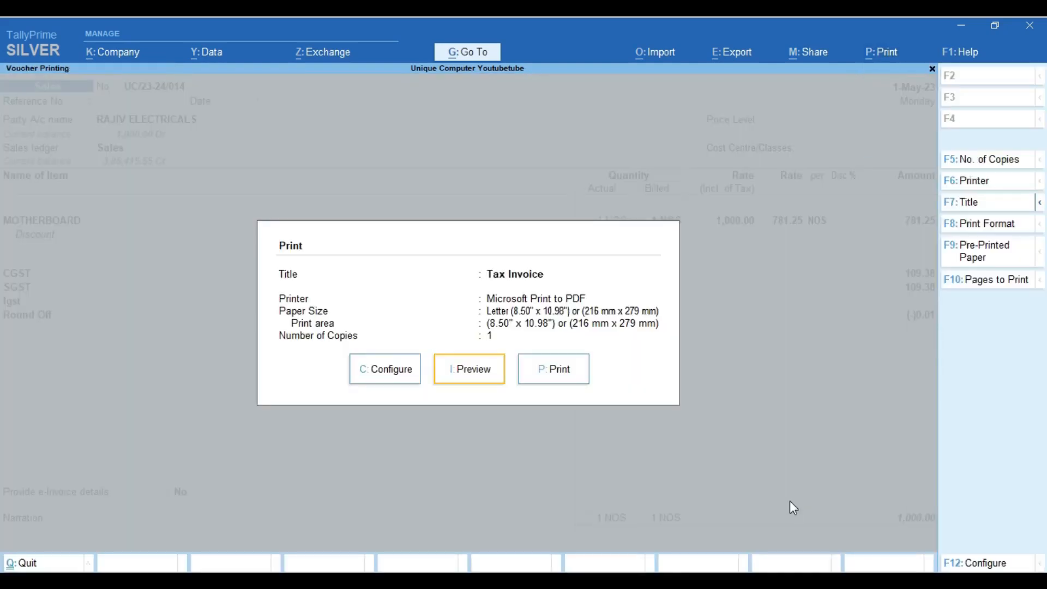
pyautogui.press('i')
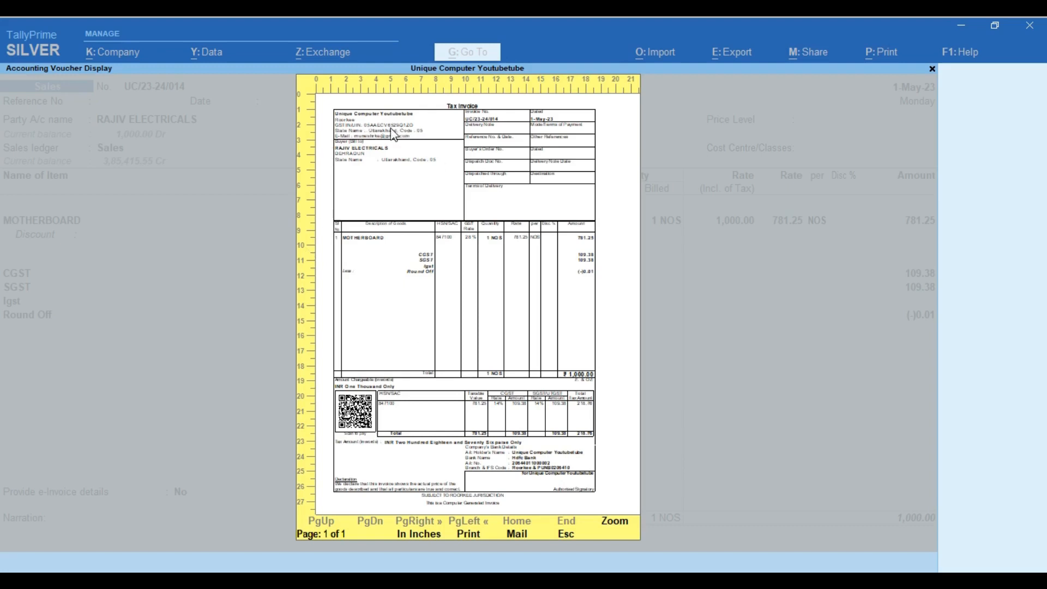
pyautogui.press('Escape')
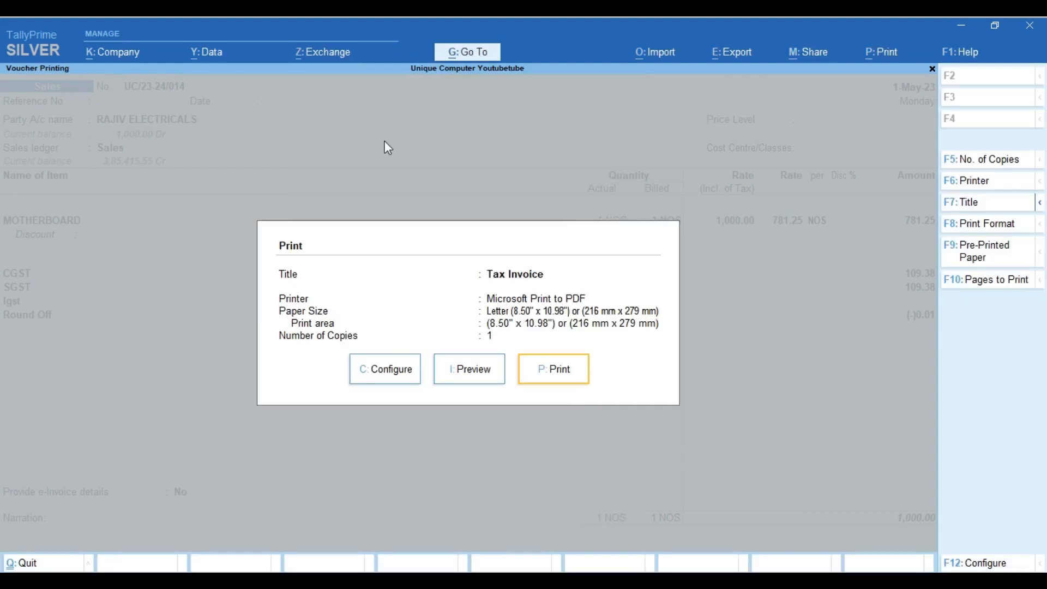
# Step: Set Show Consignee details to Yes in the invoice's full print configuration and save it
pyautogui.click(380, 383)
pyautogui.press('Up')
pyautogui.press('Up')
pyautogui.press('Return')
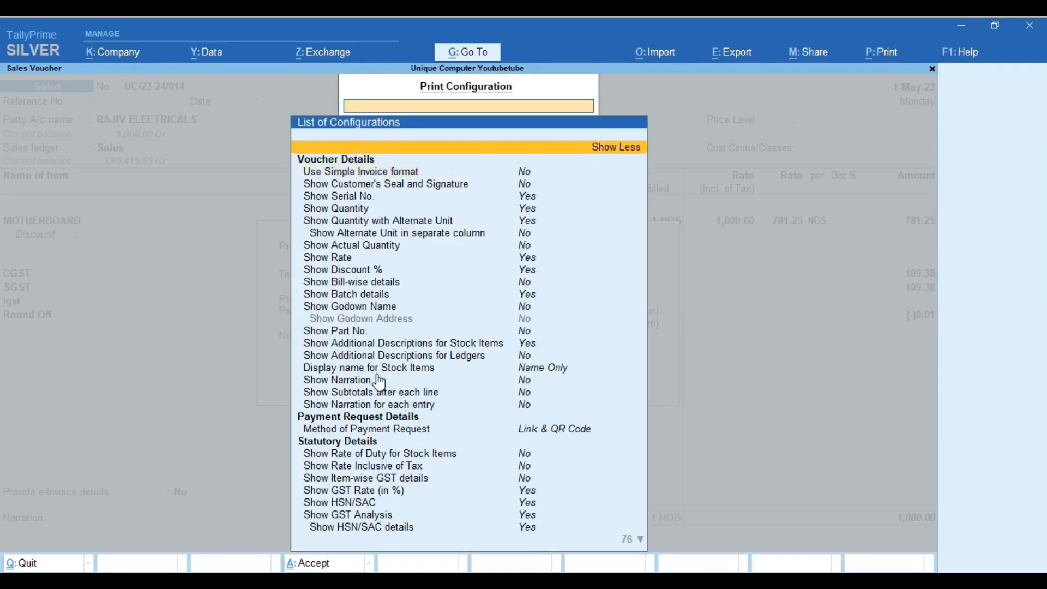
pyautogui.press('Down')
pyautogui.press('Down')
pyautogui.press('Down')
pyautogui.press('Down')
pyautogui.press('Down')
pyautogui.press('Down')
pyautogui.press('Down')
pyautogui.press('Down')
pyautogui.press('Down')
pyautogui.press('Down')
pyautogui.press('Down')
pyautogui.press('Down')
pyautogui.press('Down')
pyautogui.press('Down')
pyautogui.press('Down')
pyautogui.press('Down')
pyautogui.press('Down')
pyautogui.press('Down')
pyautogui.press('Down')
pyautogui.press('Down')
pyautogui.press('Down')
pyautogui.press('Down')
pyautogui.press('Down')
pyautogui.press('Down')
pyautogui.press('Down')
pyautogui.press('Down')
pyautogui.press('Down')
pyautogui.press('Down')
pyautogui.press('Down')
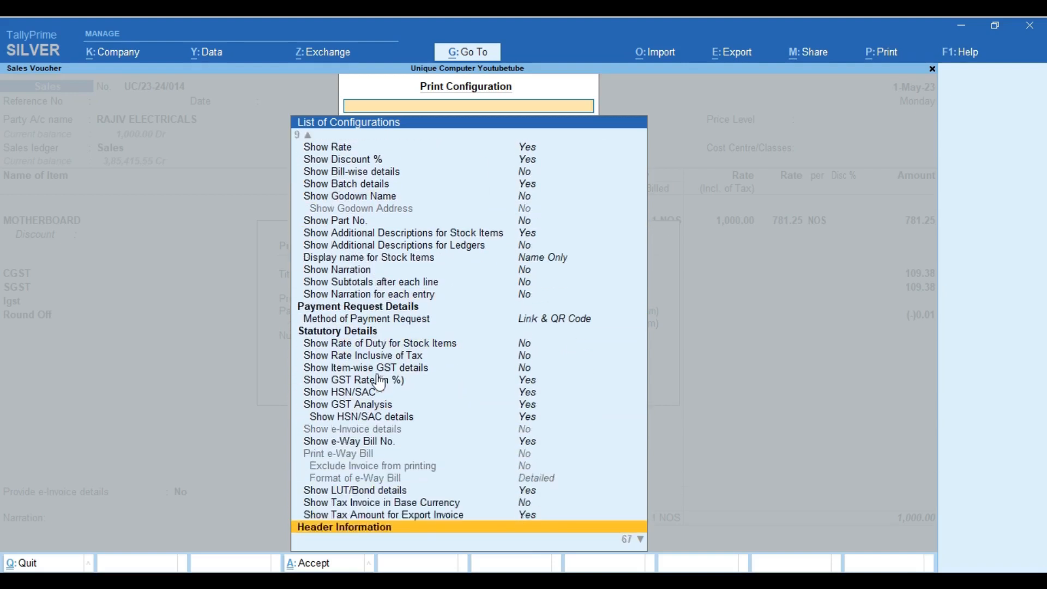
pyautogui.press('Down')
pyautogui.press('Down')
pyautogui.press('Down')
pyautogui.press('Down')
pyautogui.press('Down')
pyautogui.press('Down')
pyautogui.press('Down')
pyautogui.press('Down')
pyautogui.press('Down')
pyautogui.press('Down')
pyautogui.press('Down')
pyautogui.press('Down')
pyautogui.press('Down')
pyautogui.press('Down')
pyautogui.press('Down')
pyautogui.press('Down')
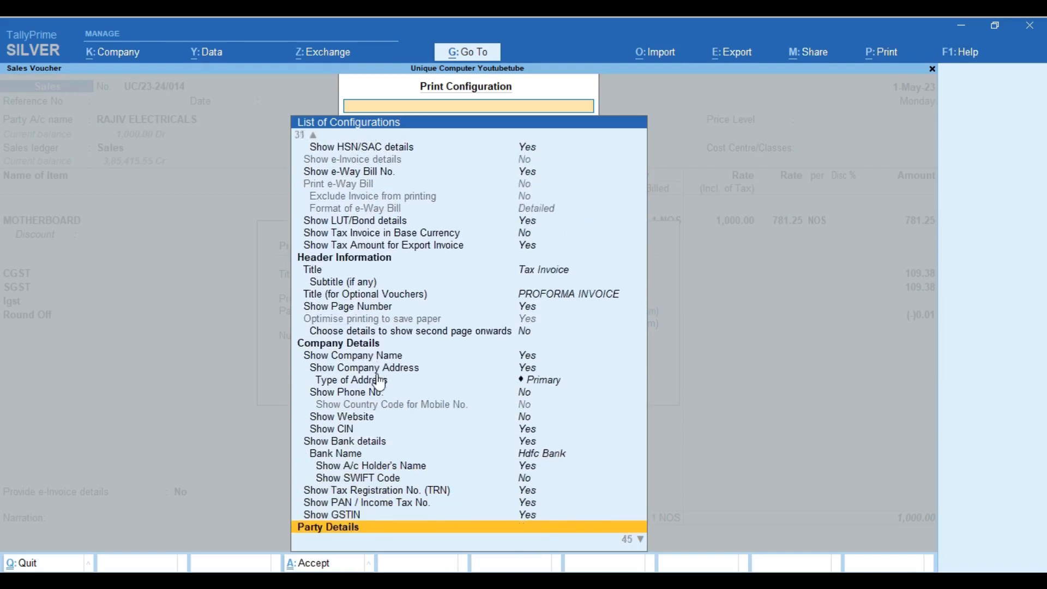
pyautogui.press('Up')
pyautogui.press('Up')
pyautogui.press('Up')
pyautogui.press('Up')
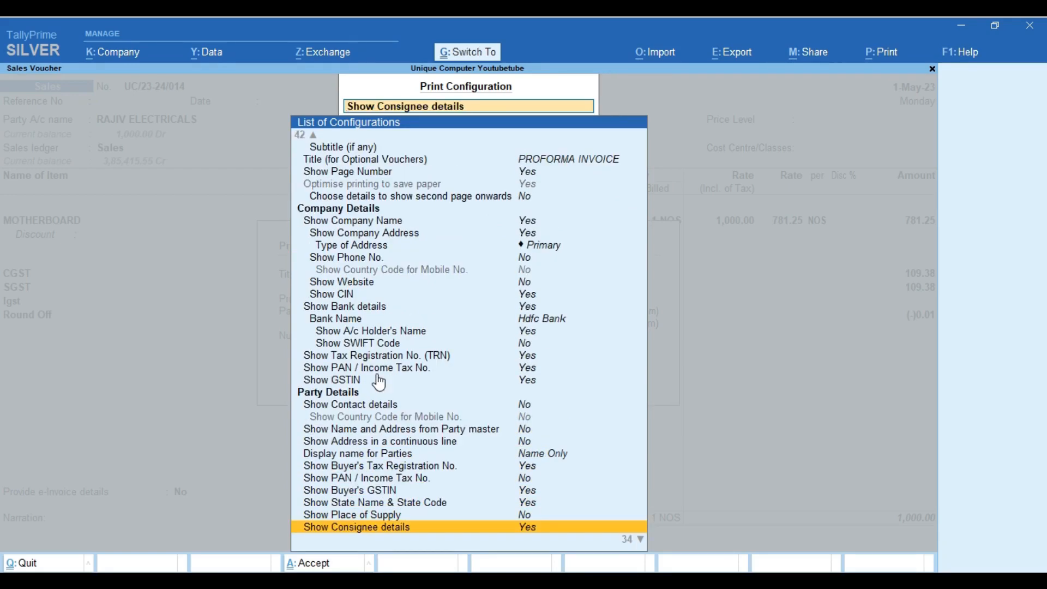
pyautogui.hotkey('ctrl', 'a')
# Step: Preview the tax invoice again, examine the consignee and buyer addresses at enlarged size, and return to the voucher
pyautogui.press('i')
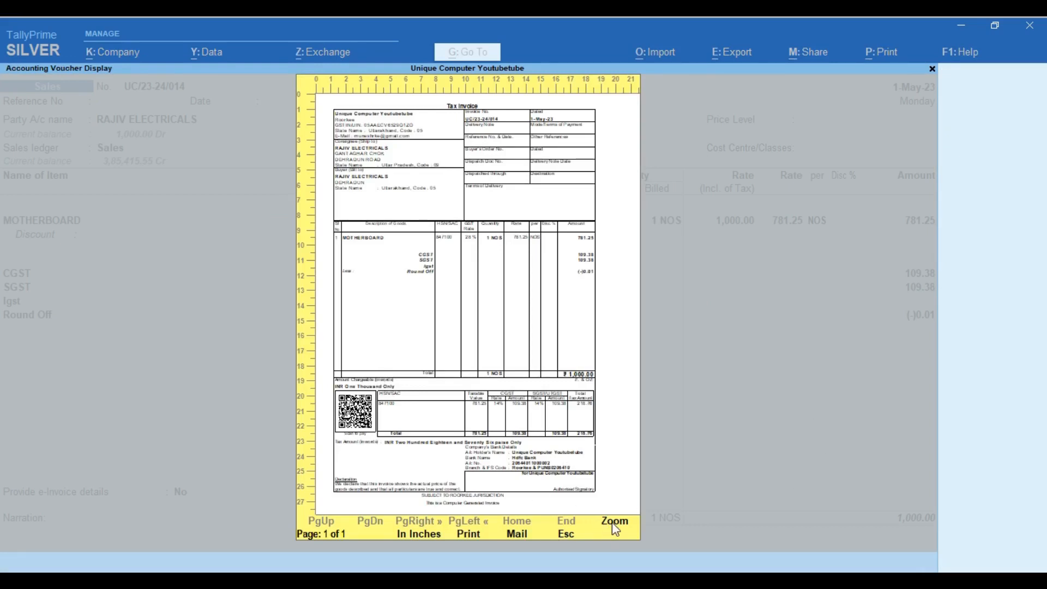
pyautogui.click(616, 528)
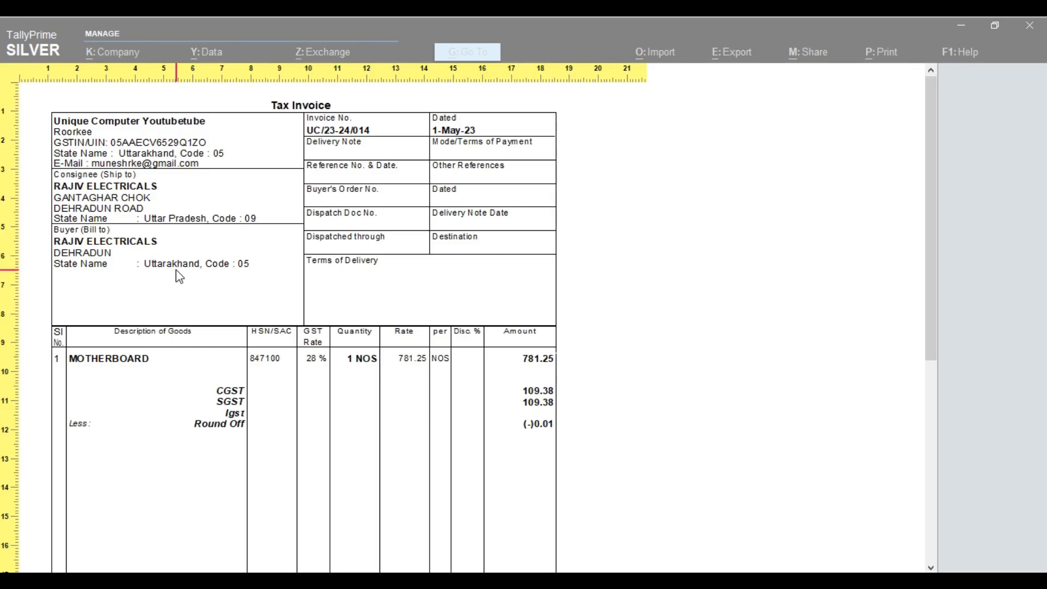
pyautogui.press('Return')
pyautogui.press('Escape')
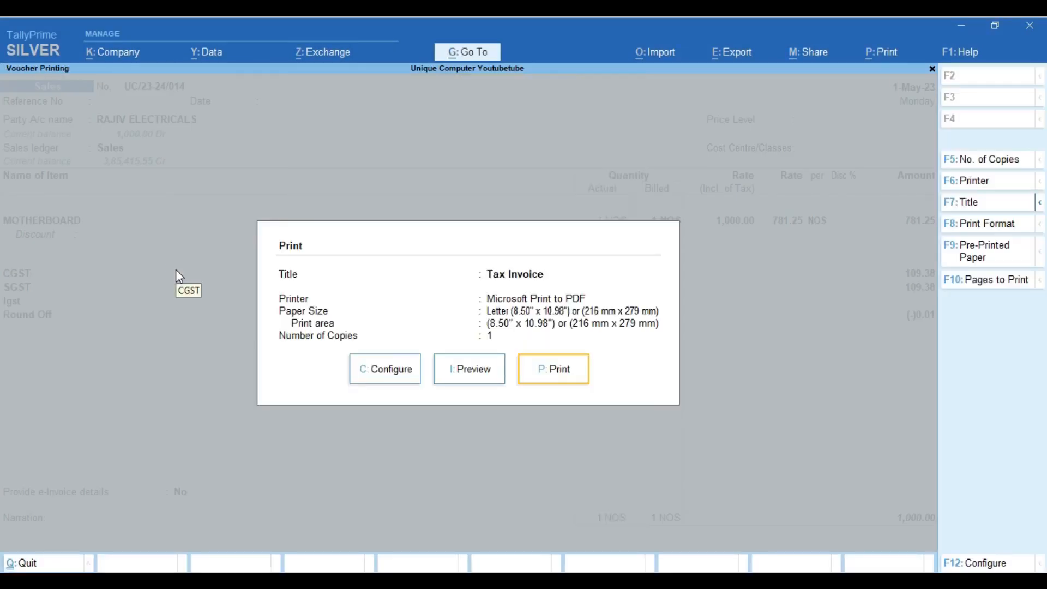
pyautogui.press('Escape')
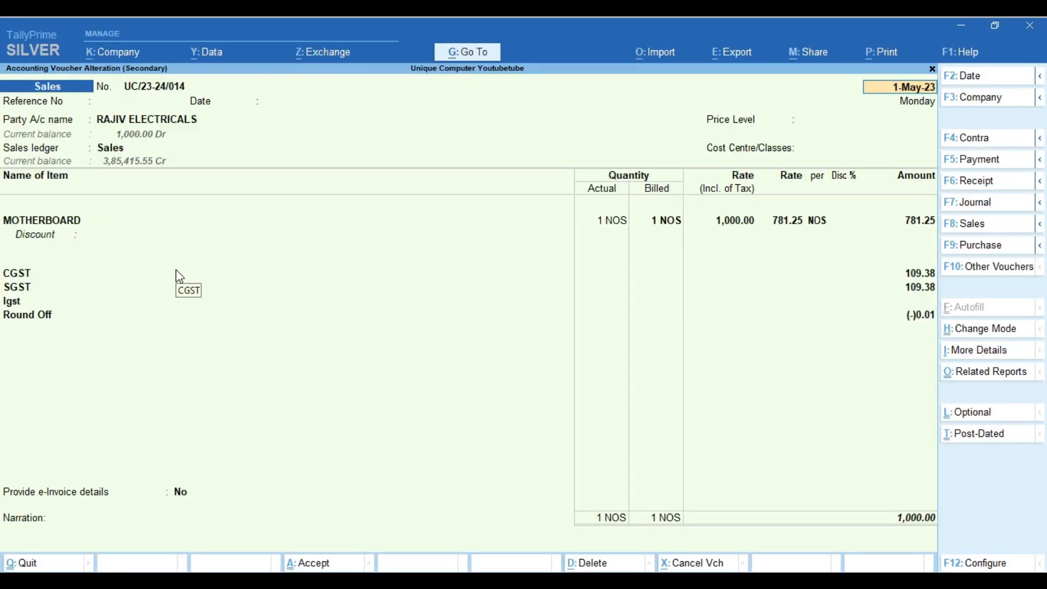
# Step: Set the current RAJIV ELECTRICALS voucher's export format to PDF (Read-only document), with Digital Signature as Not Applicable
pyautogui.press('Return')
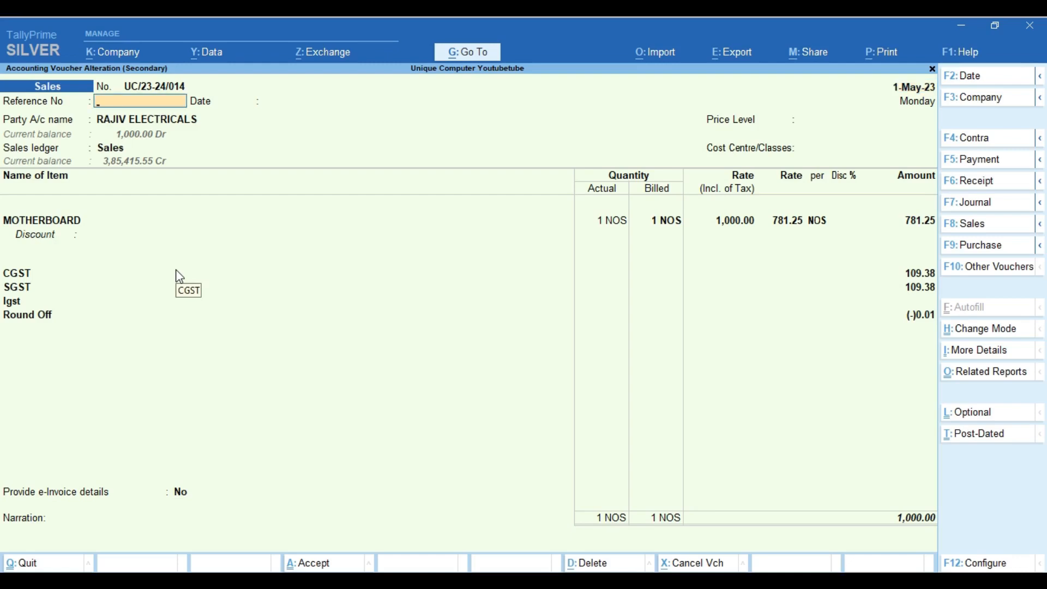
pyautogui.click(731, 52)
pyautogui.press('Return')
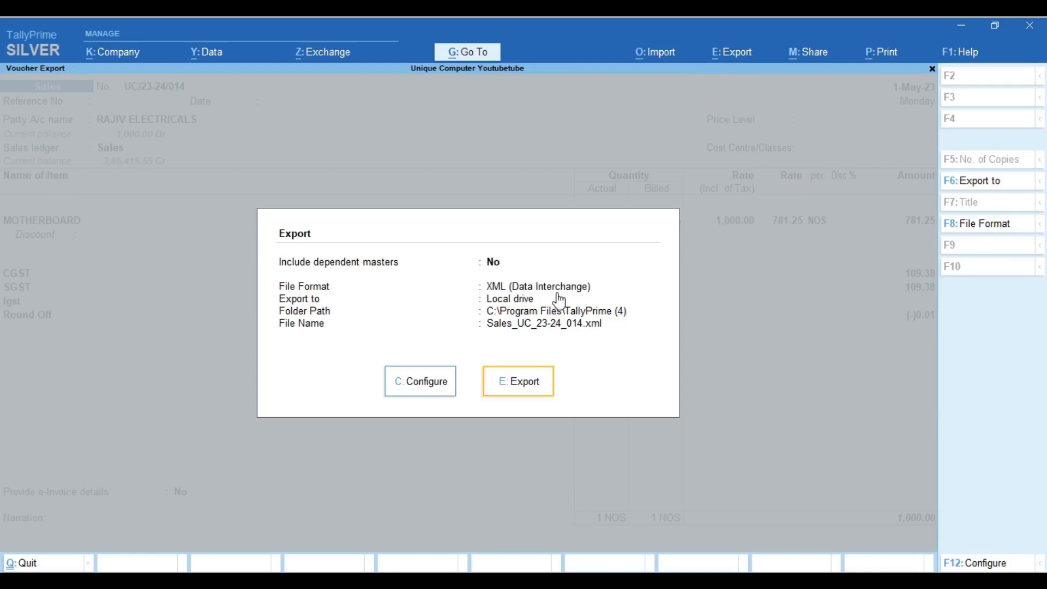
pyautogui.click(989, 236)
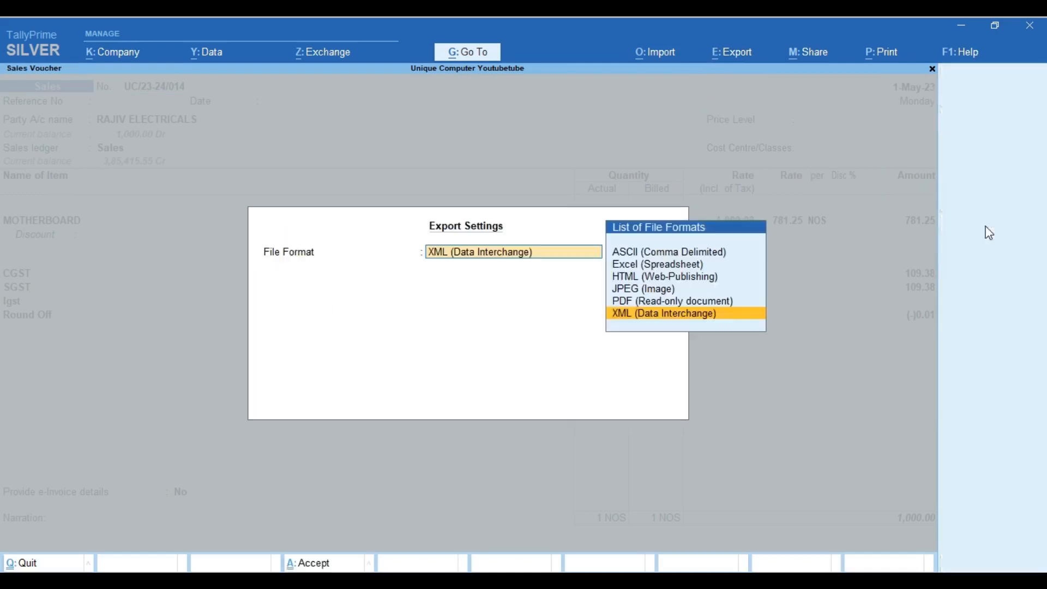
pyautogui.press('Up')
pyautogui.press('Return')
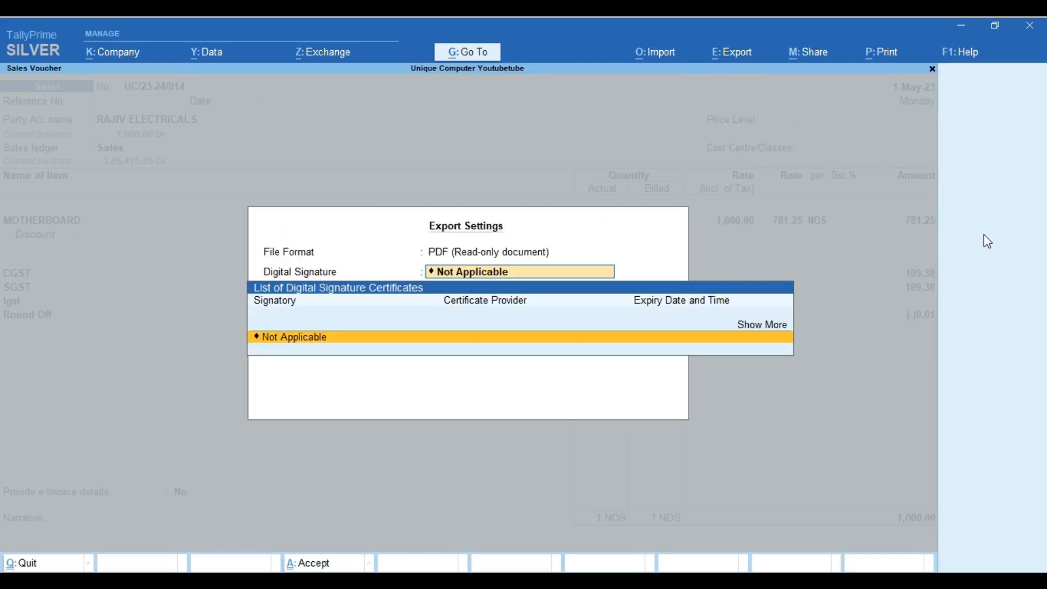
pyautogui.press('Return')
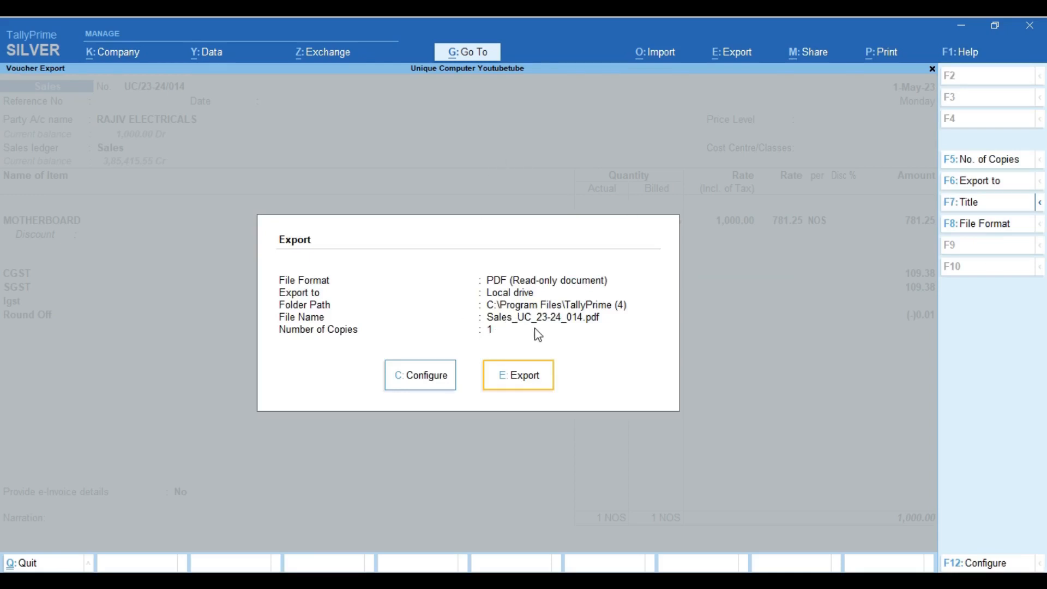
# Step: Export the voucher as a PDF, close the exported file, and quit the voucher back to the sales register
pyautogui.press('e')
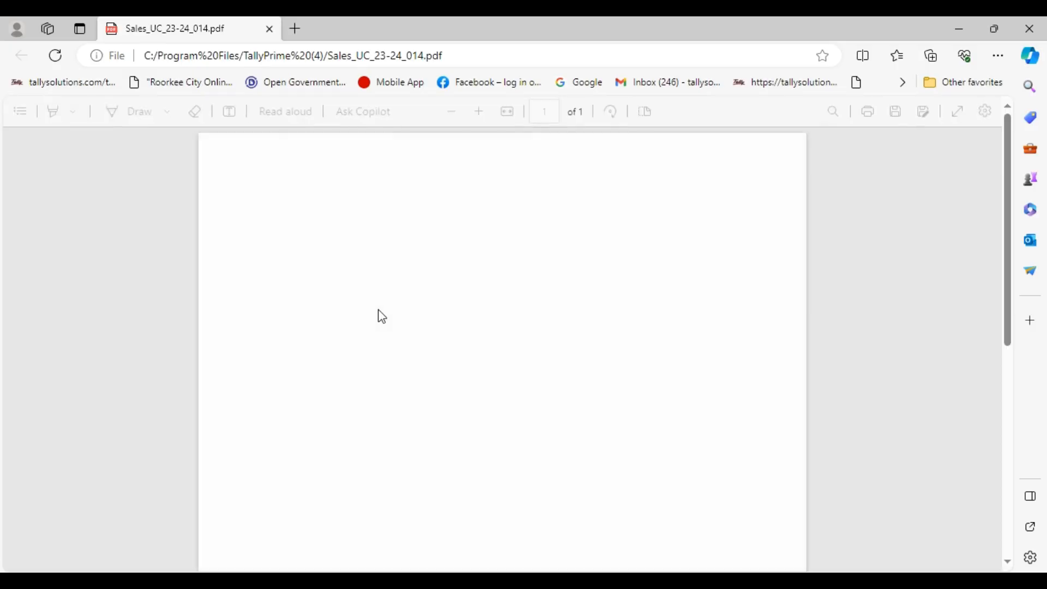
pyautogui.click(1030, 28)
pyautogui.press('Escape')
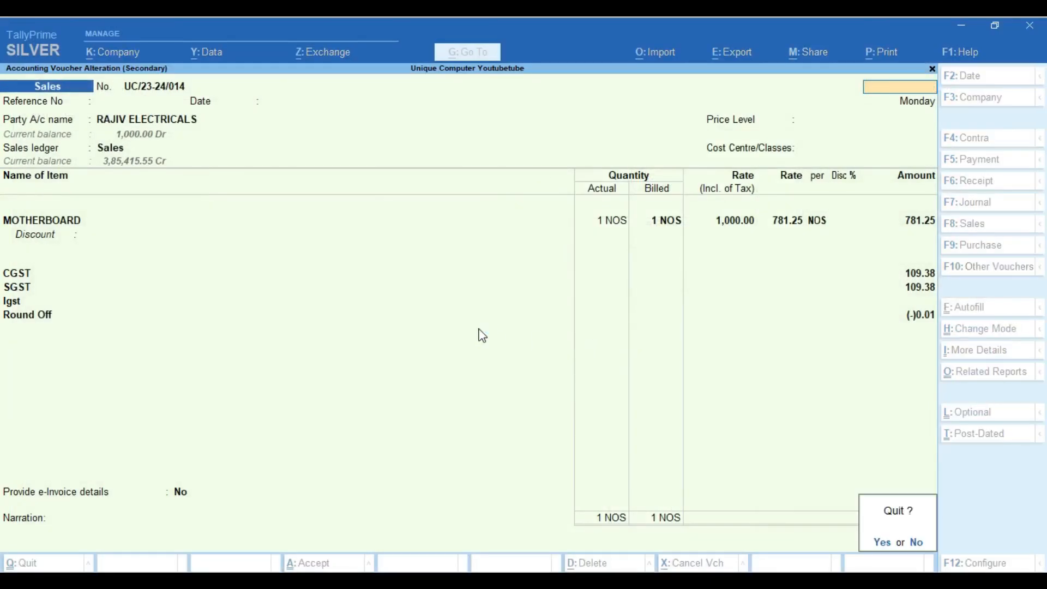
pyautogui.press('y')
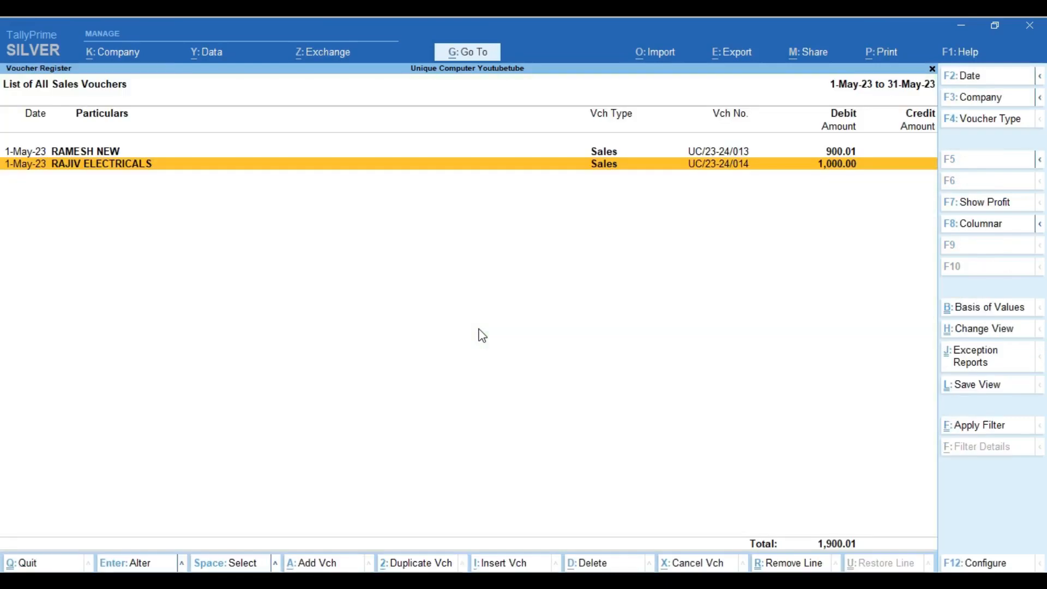
# Step: Open the sales voucher listed just above RAJIV ELECTRICALS, export it as a PDF, and close the exported invoice
pyautogui.press('Up')
pyautogui.press('Return')
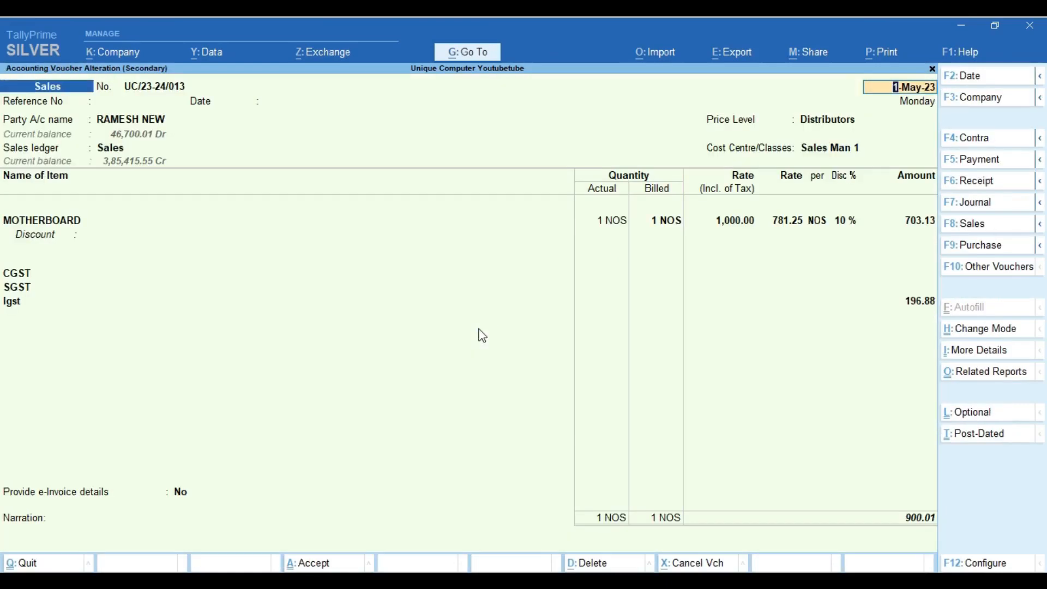
pyautogui.hotkey('alt', 'e')
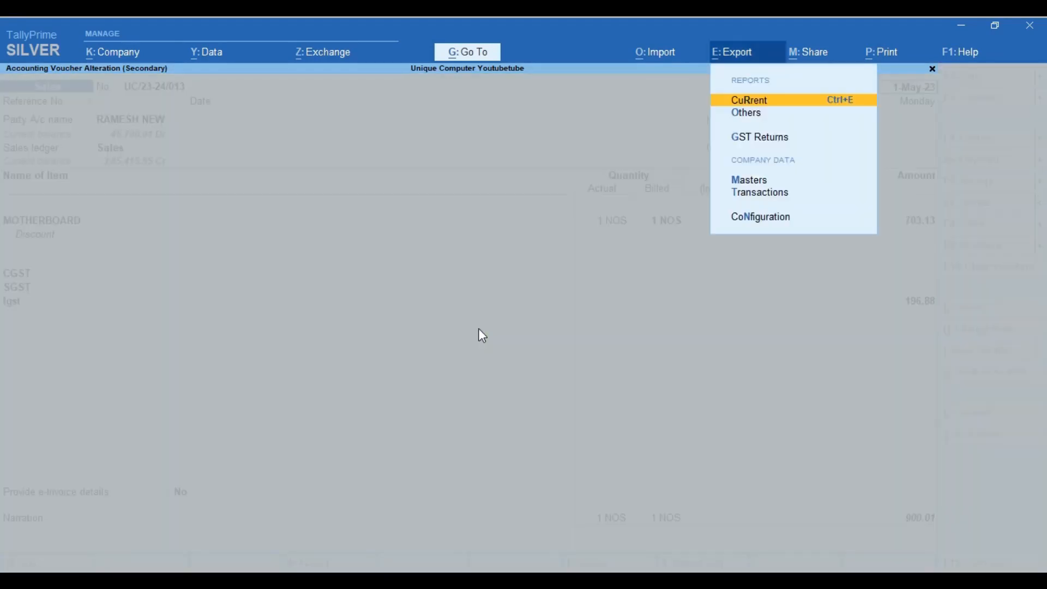
pyautogui.press('Return')
pyautogui.press('e')
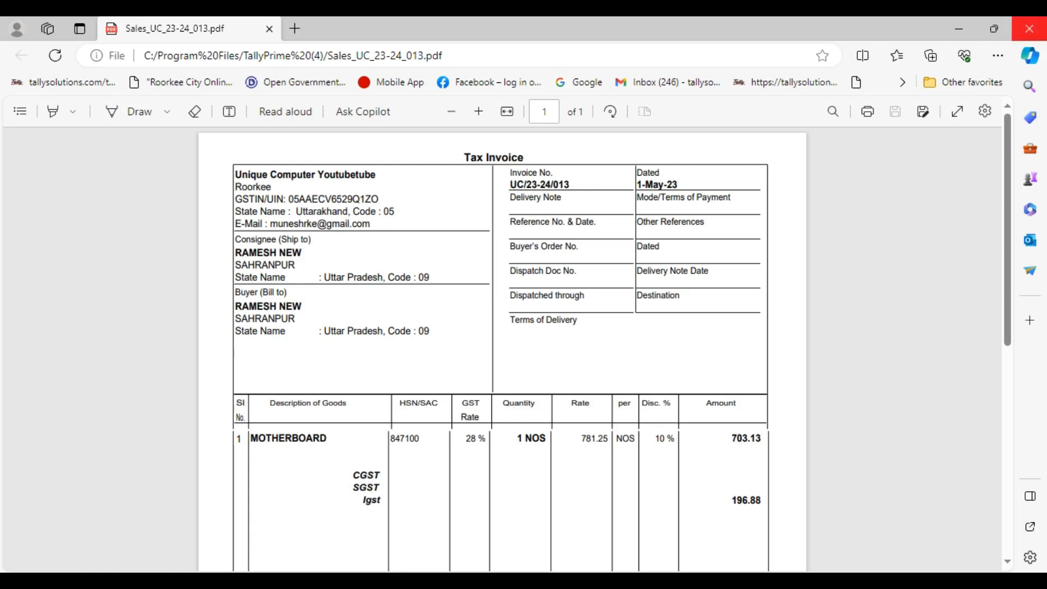
pyautogui.click(1029, 28)
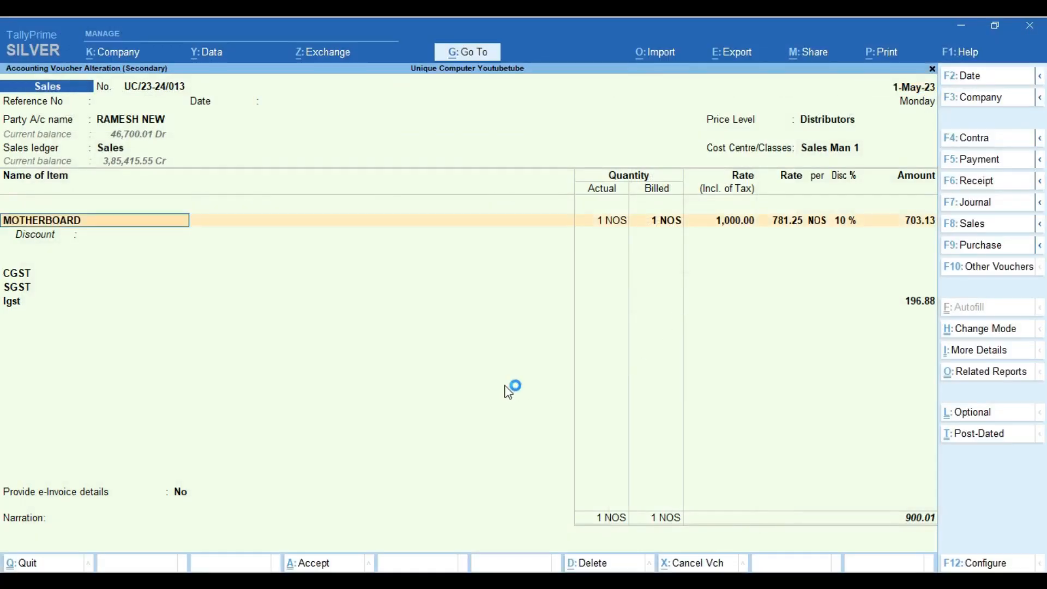